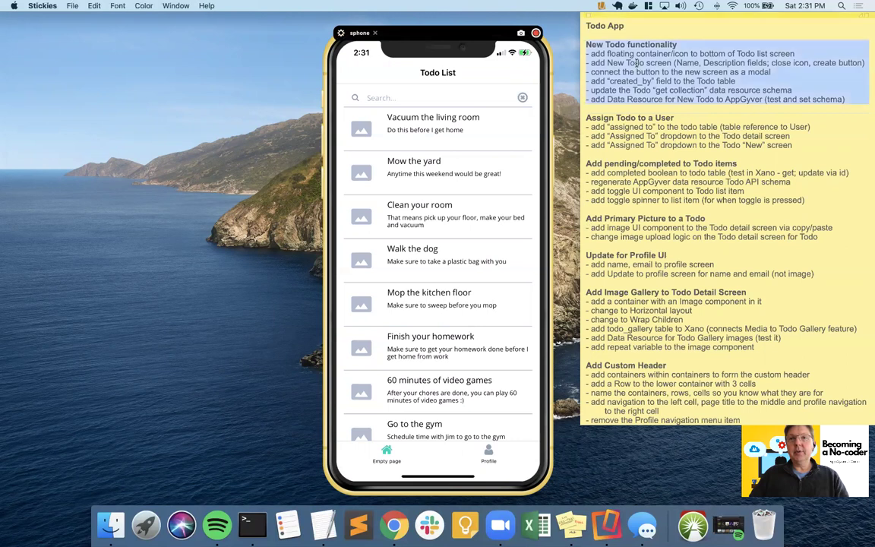
- Highlight the New Todo functionality notes in Stickies and move to the app builder desktop
drag(585, 44, 842, 99)
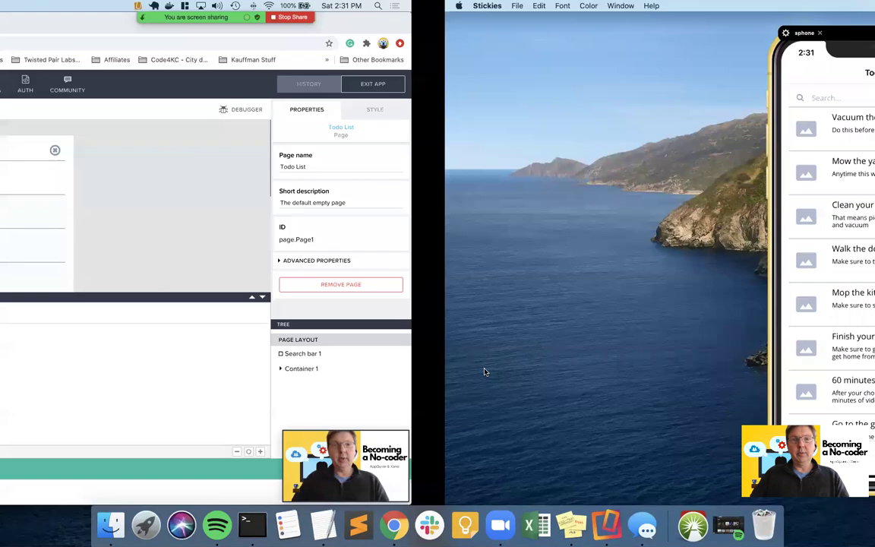
key(ctrl+Left)
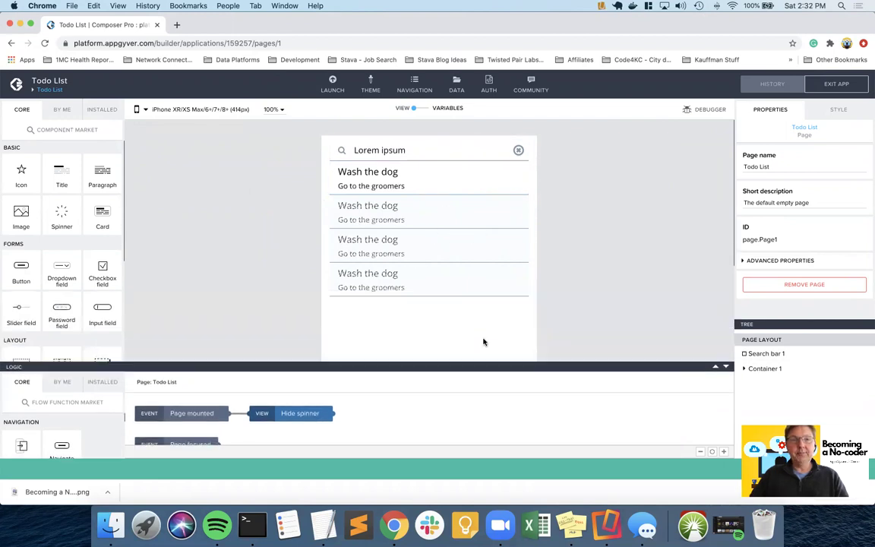
- Select the first 'Wash the dog' list item to see its current.name title and Todo Detail tap logic
scroll(483, 342, down, 5)
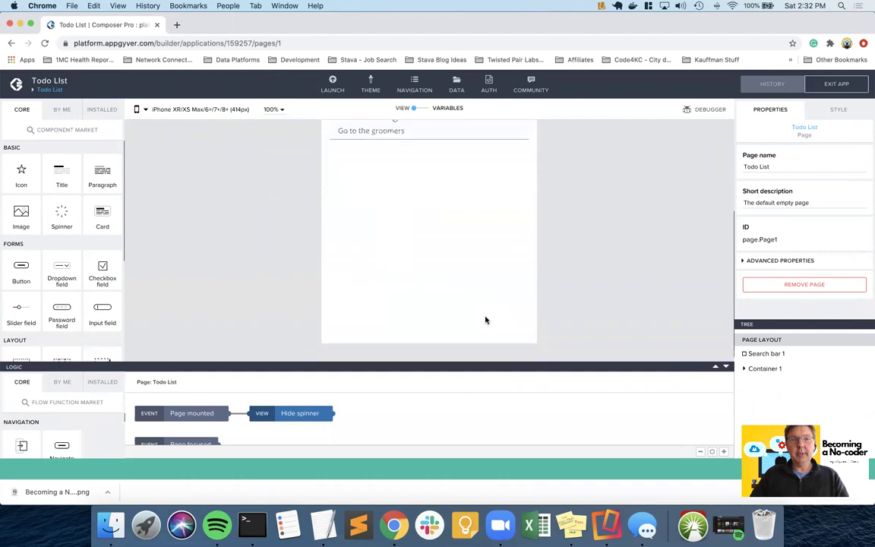
scroll(486, 319, up, 5)
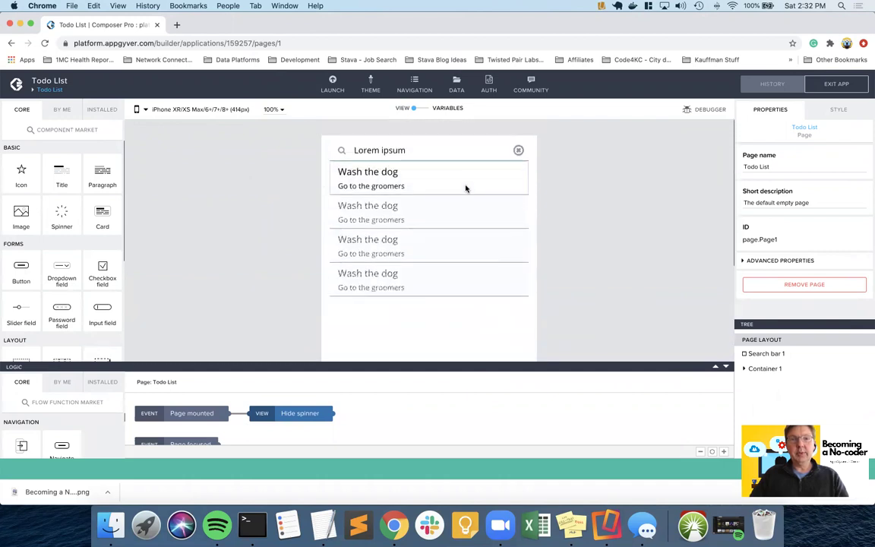
click(465, 185)
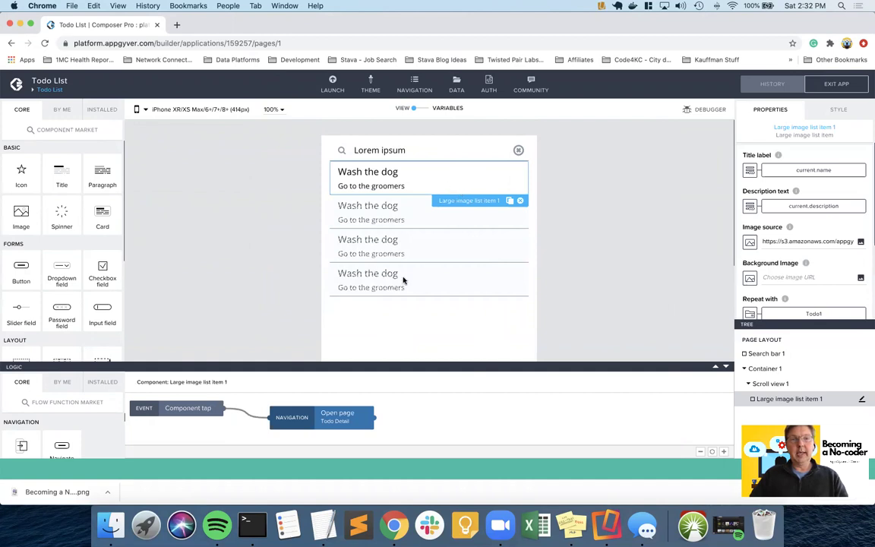
- Select Scroll view 1 and show its advanced style options
click(766, 384)
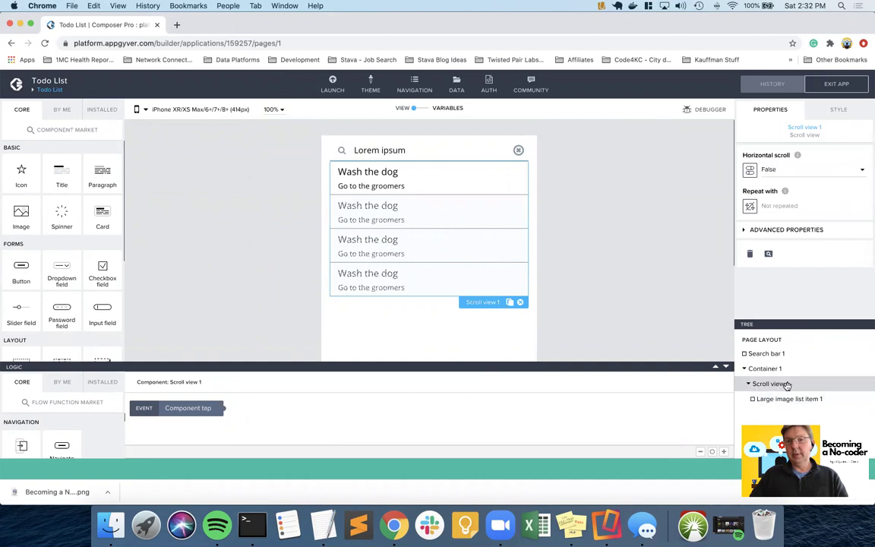
click(786, 229)
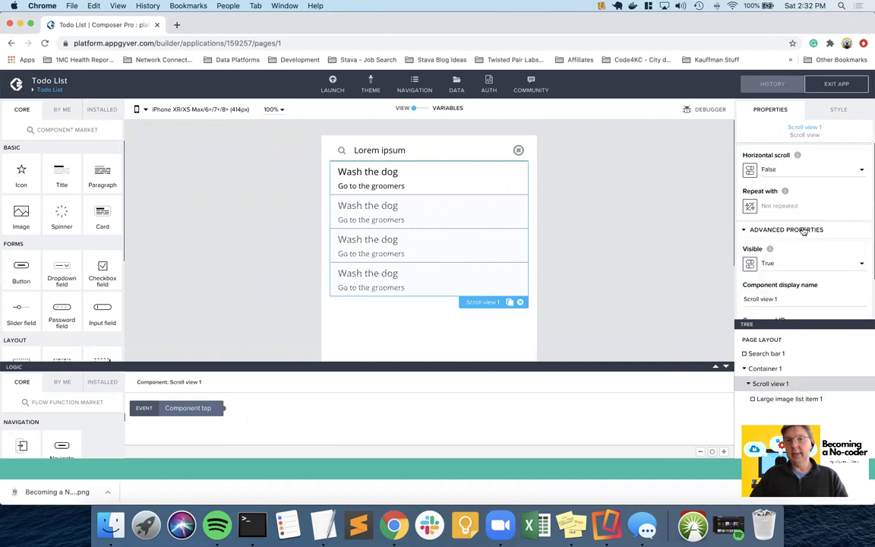
scroll(804, 231, down, 1)
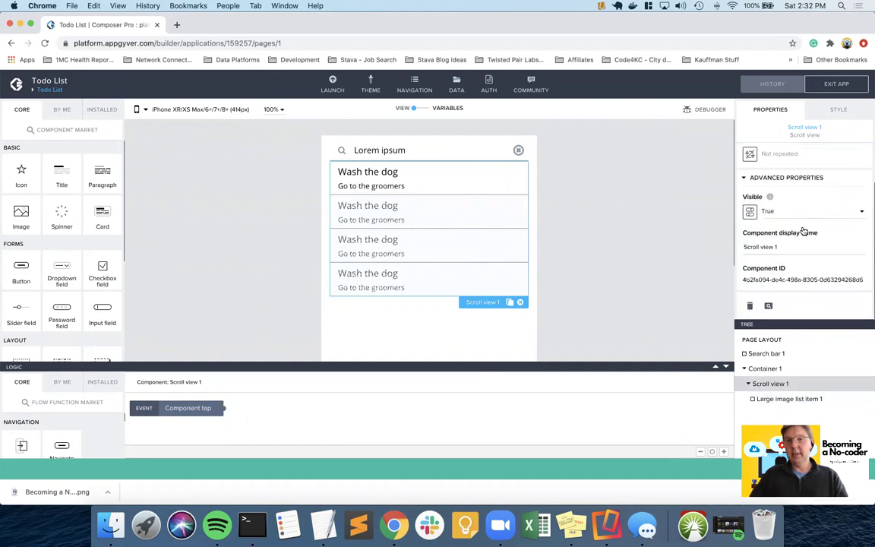
click(835, 111)
click(767, 240)
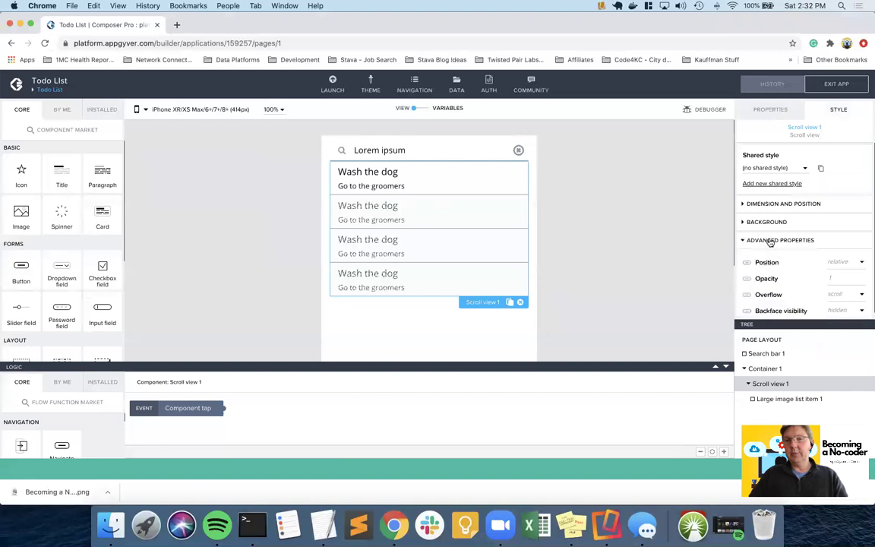
scroll(780, 273, down, 1)
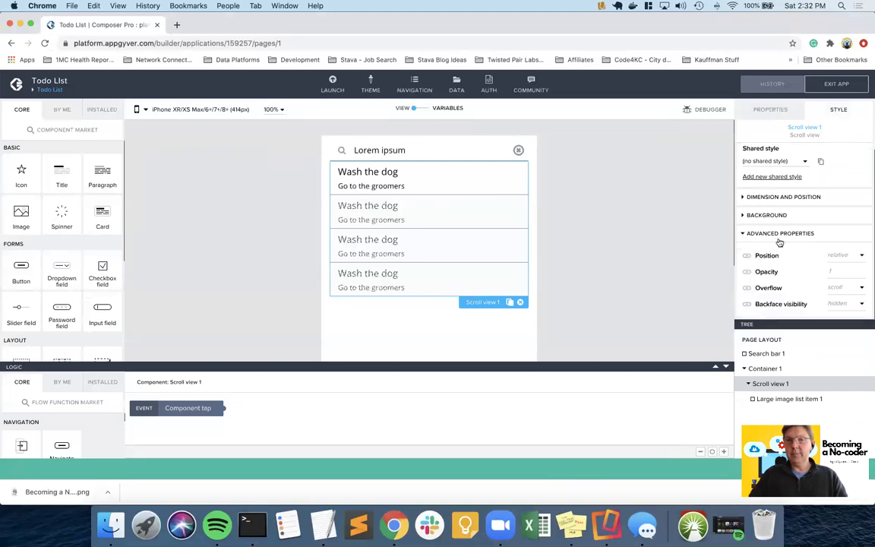
- Compare Container 1, then reveal Scroll view 1's dimension, position and flex settings
click(765, 370)
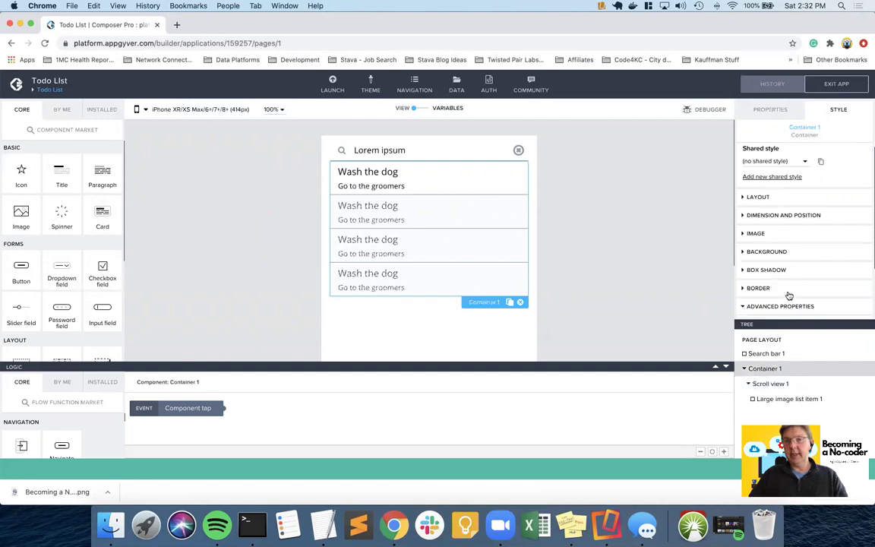
scroll(794, 271, down, 2)
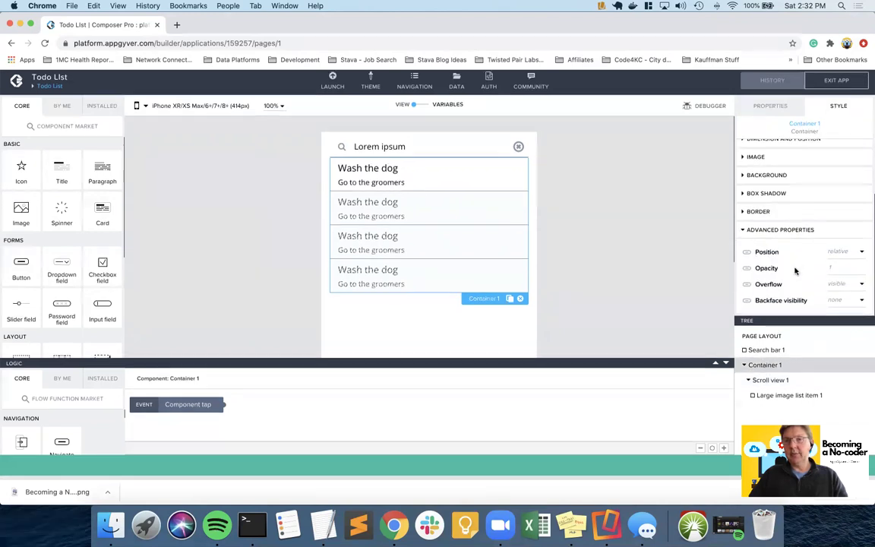
click(763, 385)
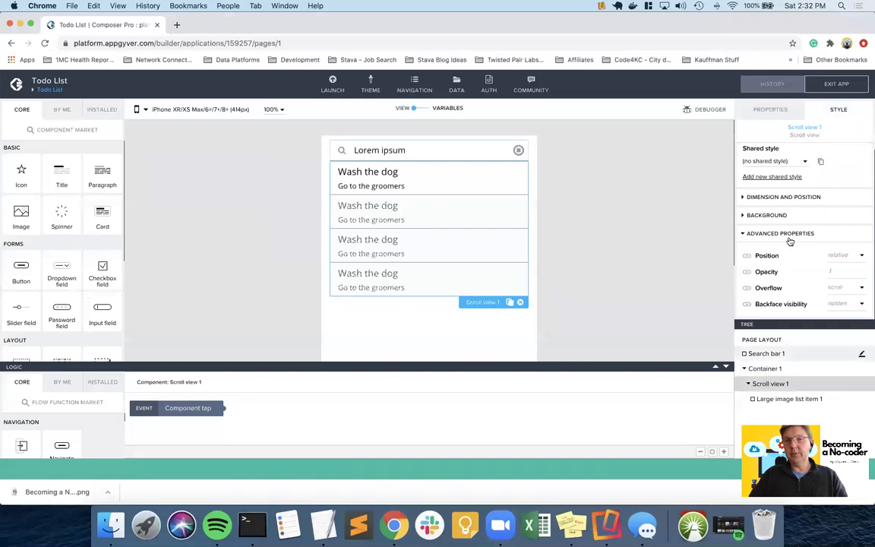
click(789, 204)
scroll(786, 250, down, 5)
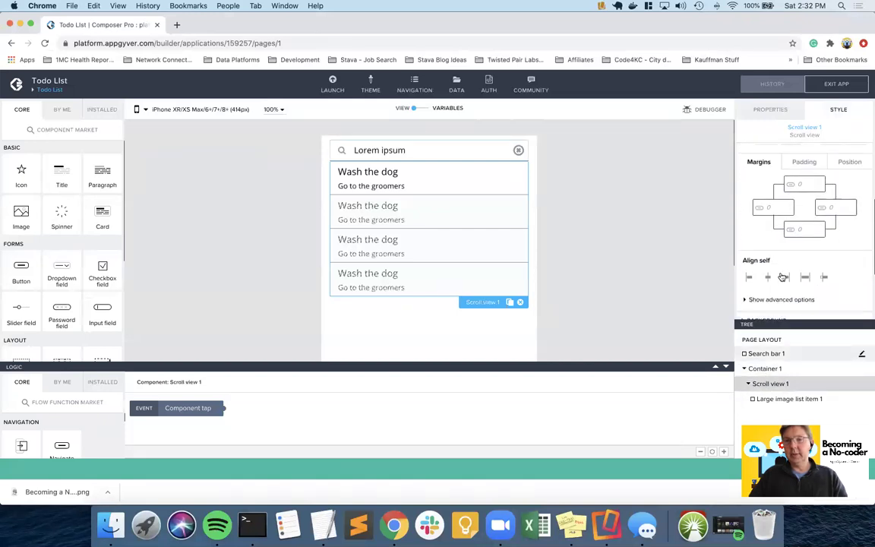
click(771, 300)
scroll(770, 302, down, 3)
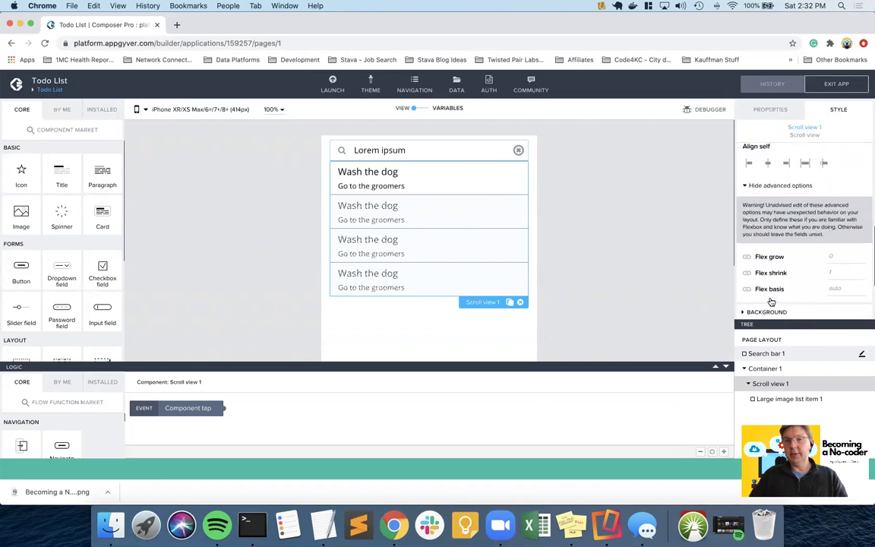
scroll(771, 302, down, 2)
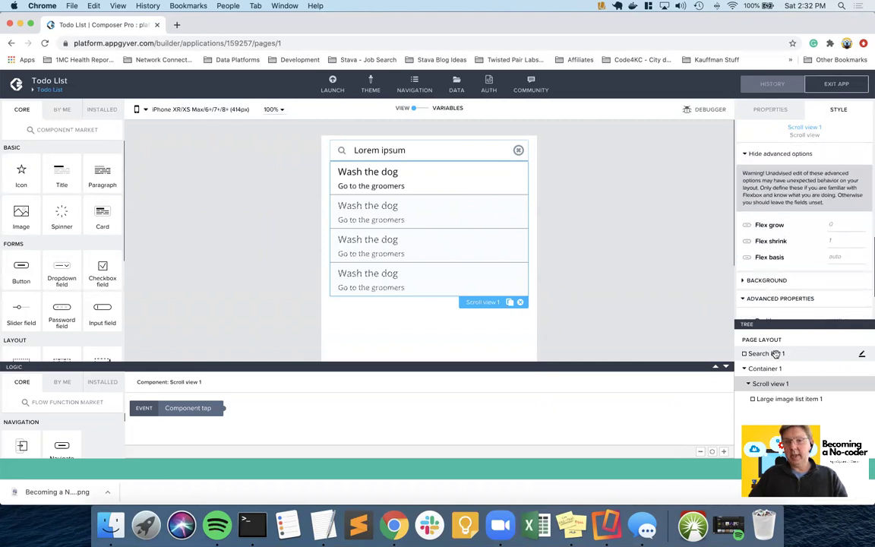
scroll(815, 234, down, 2)
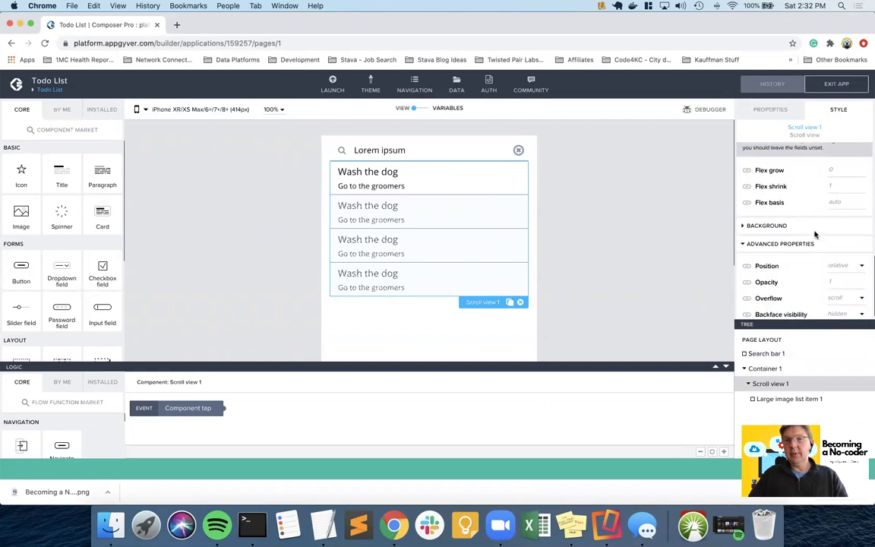
scroll(814, 234, up, 2)
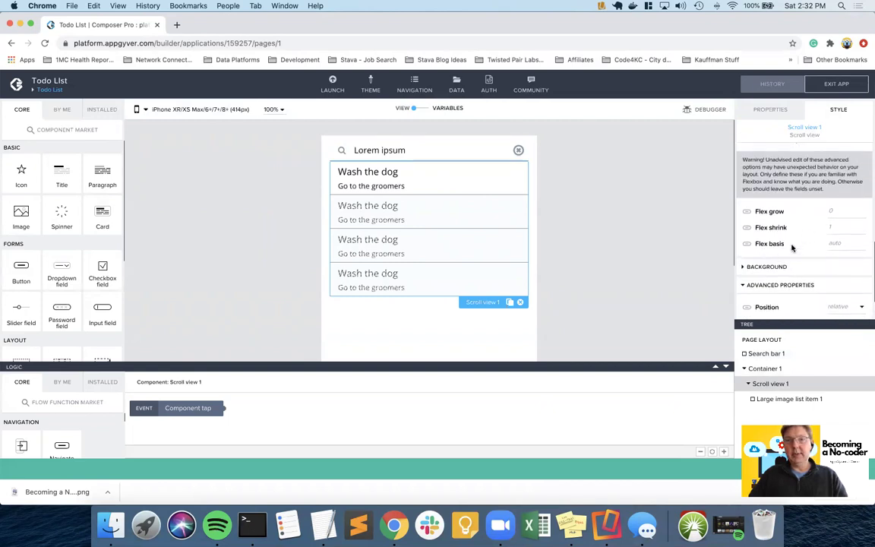
- Inspect Container 1's flex settings and the list item's style properties
click(772, 370)
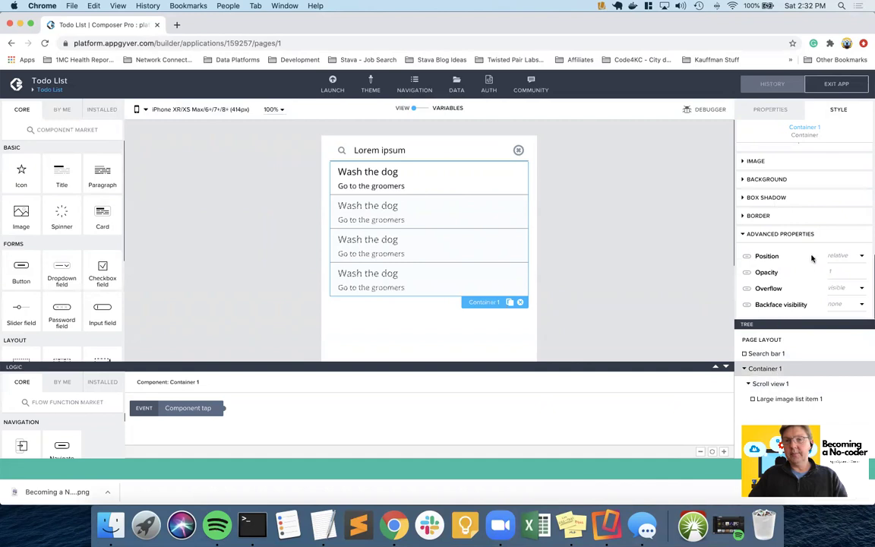
scroll(810, 257, up, 3)
click(790, 210)
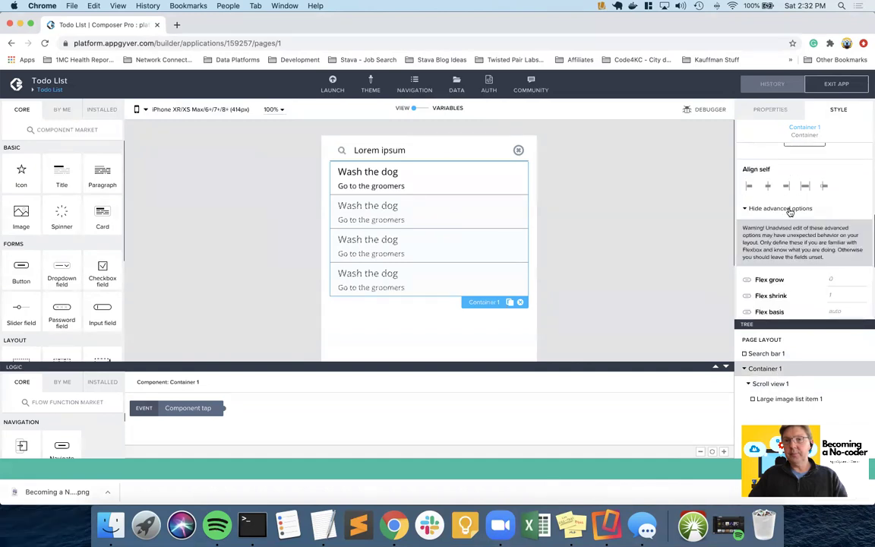
scroll(759, 221, down, 2)
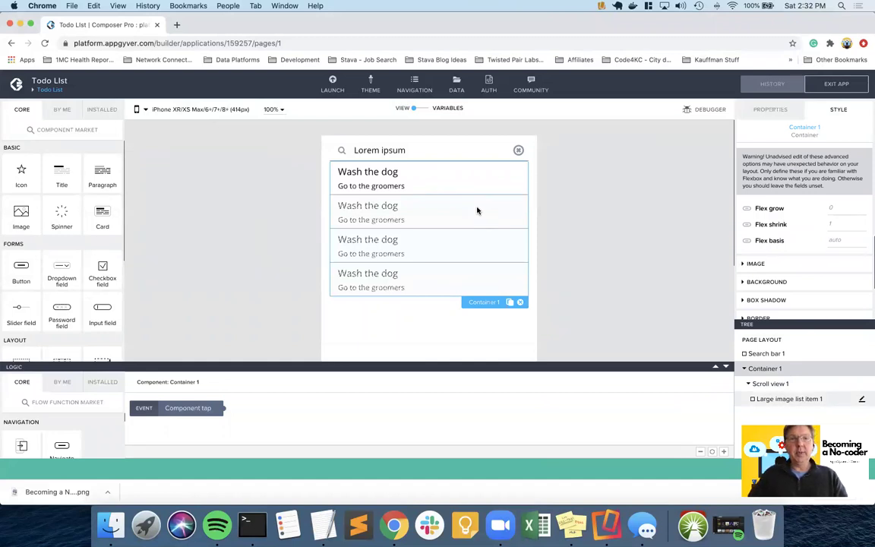
click(445, 173)
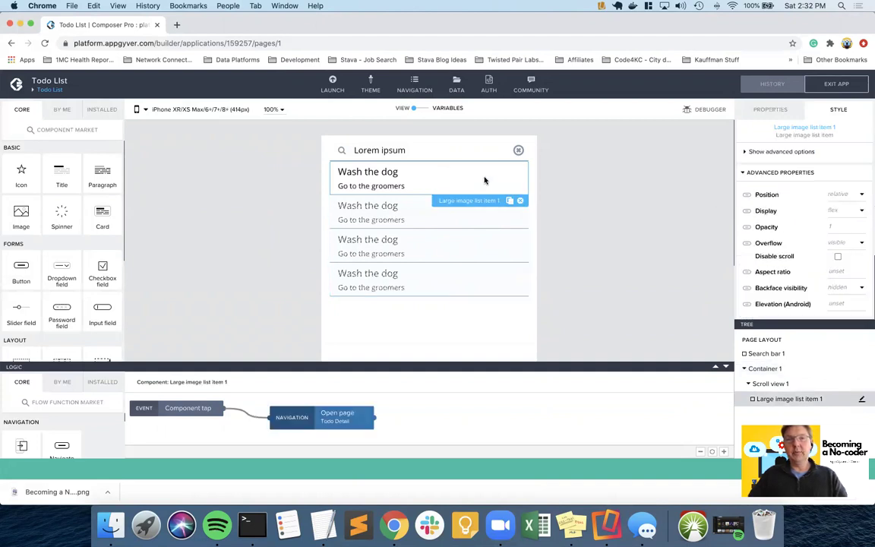
- Set Scroll view 1's Flex grow to 1 and Flex shrink to 0, then save the app
click(773, 383)
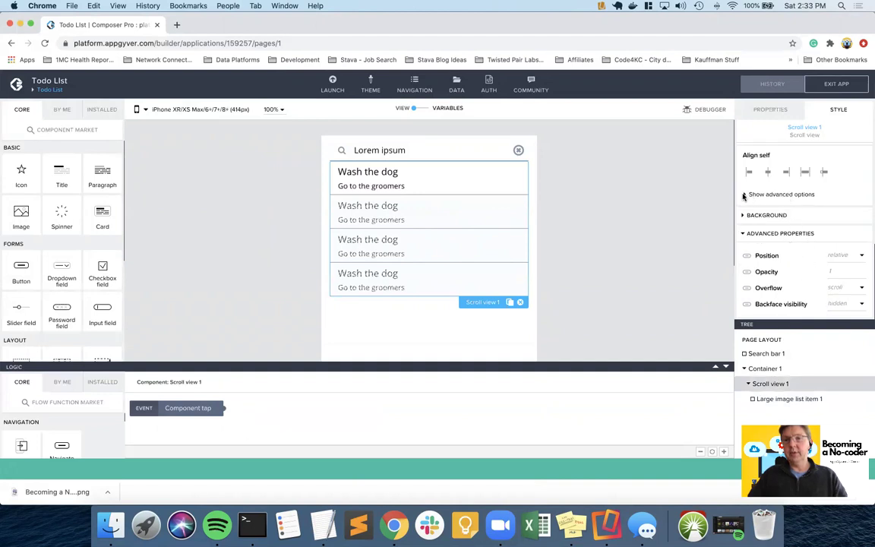
click(744, 195)
scroll(790, 257, up, 2)
scroll(791, 260, down, 3)
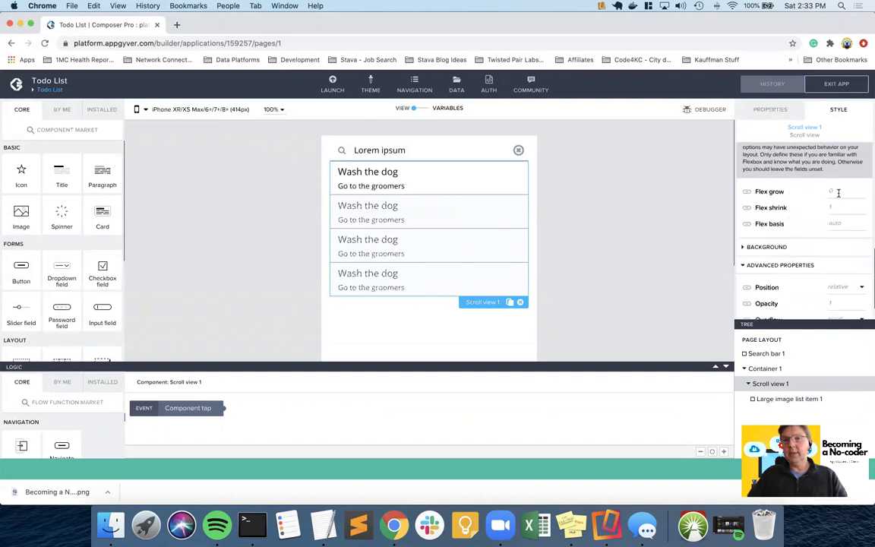
click(861, 191)
click(861, 210)
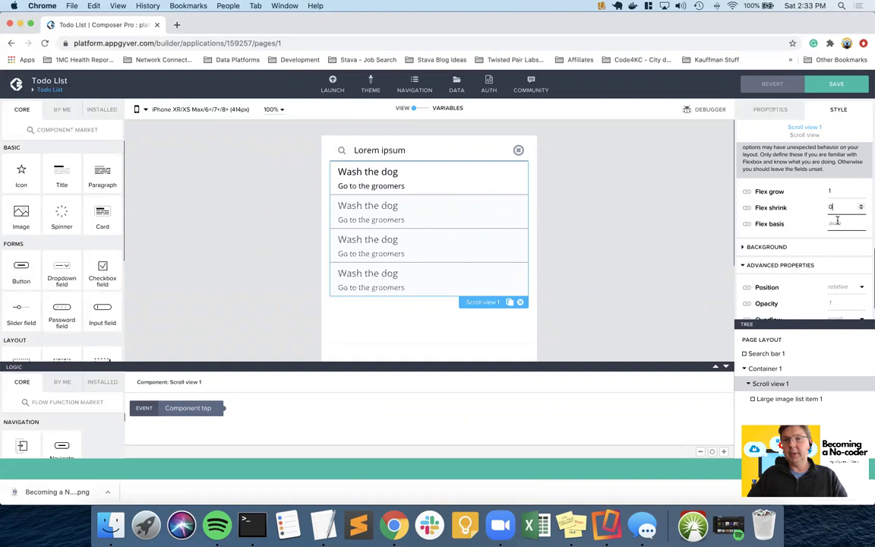
click(838, 88)
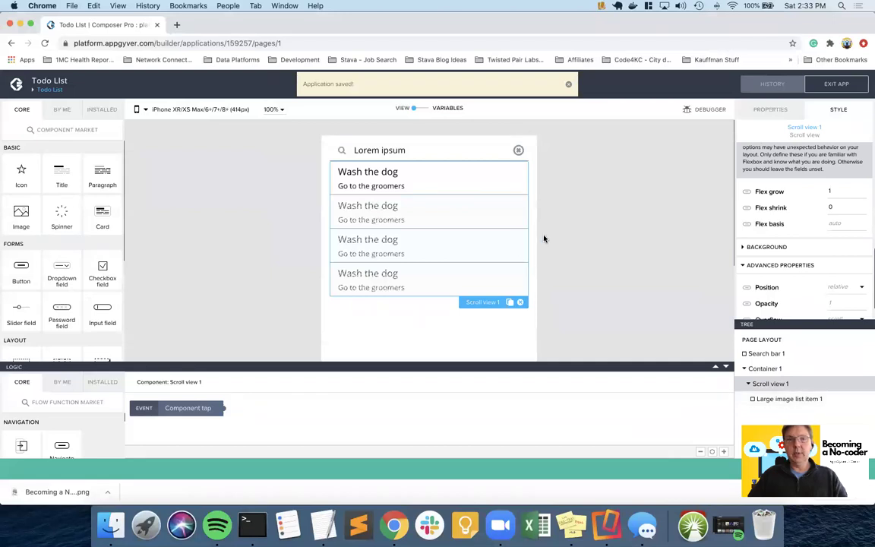
key(ctrl+Right)
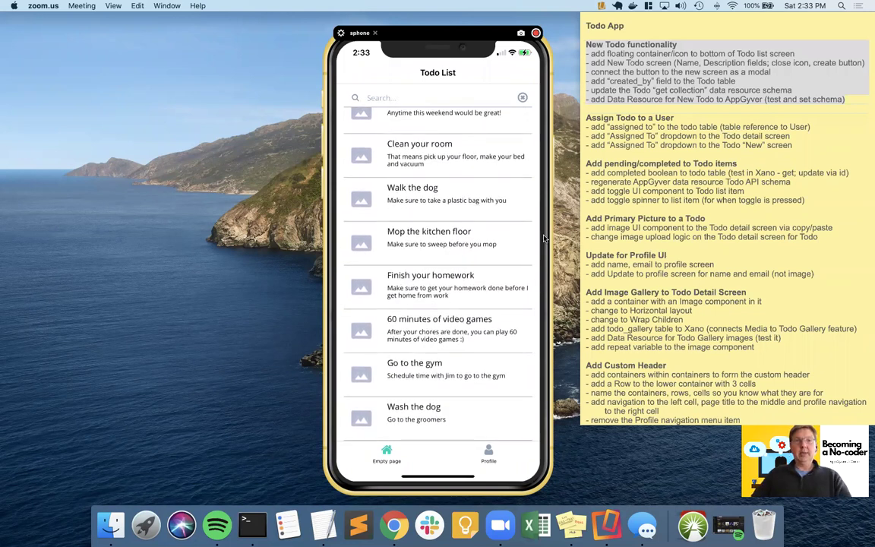
key(ctrl+Left)
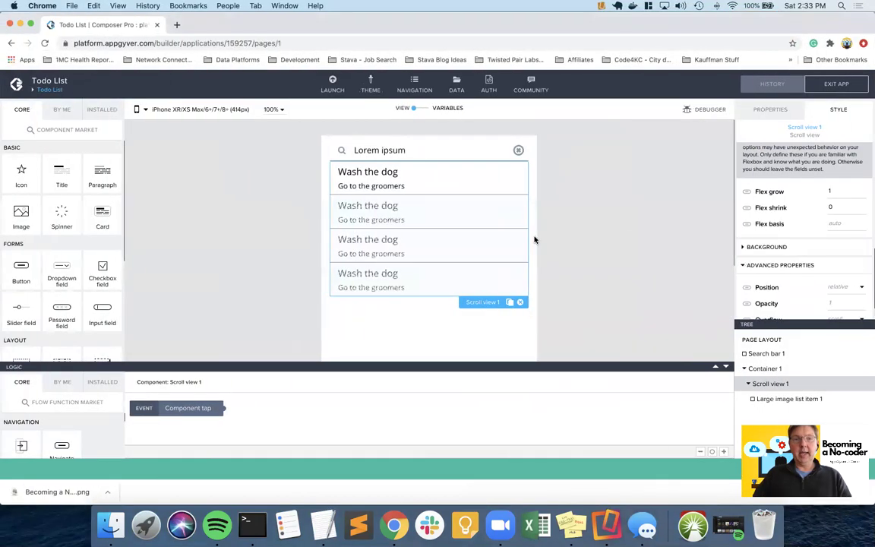
scroll(495, 321, down, 3)
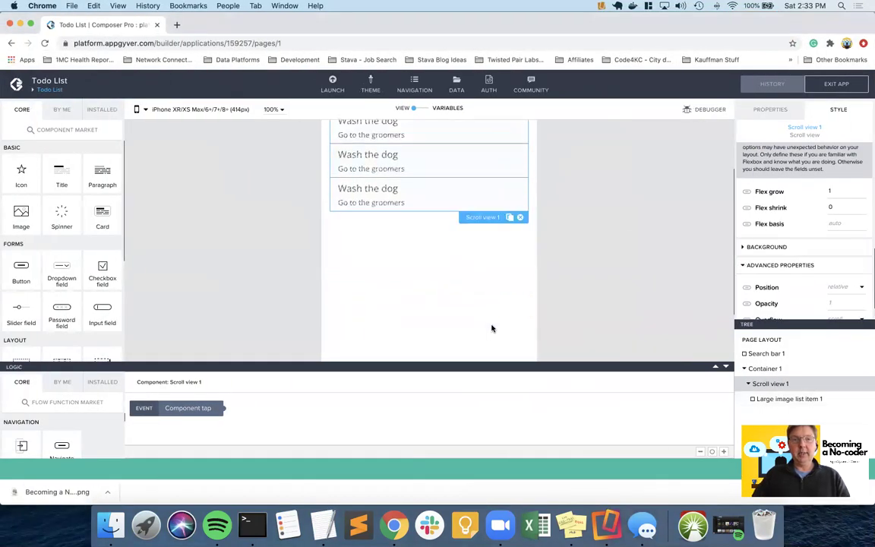
- Reselect Scroll view 1 and reveal its advanced flex options showing grow 1 and shrink 0
click(476, 296)
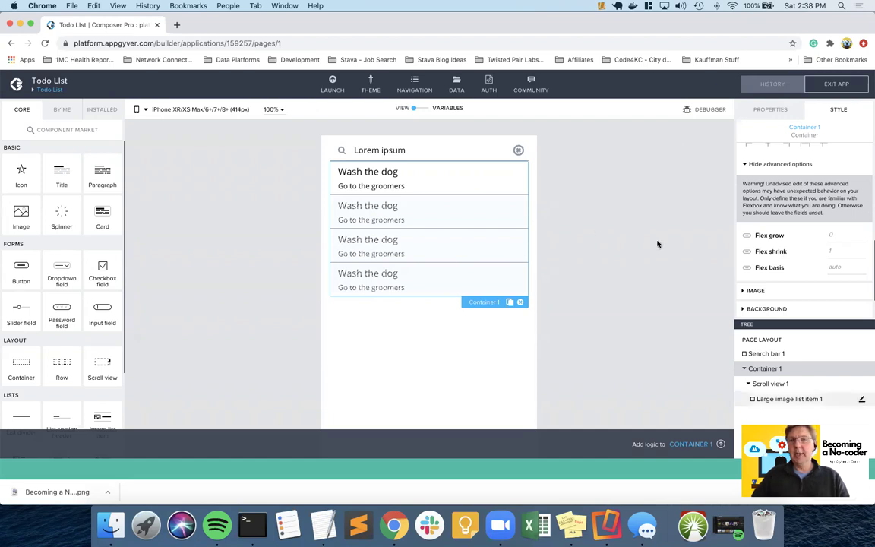
click(475, 175)
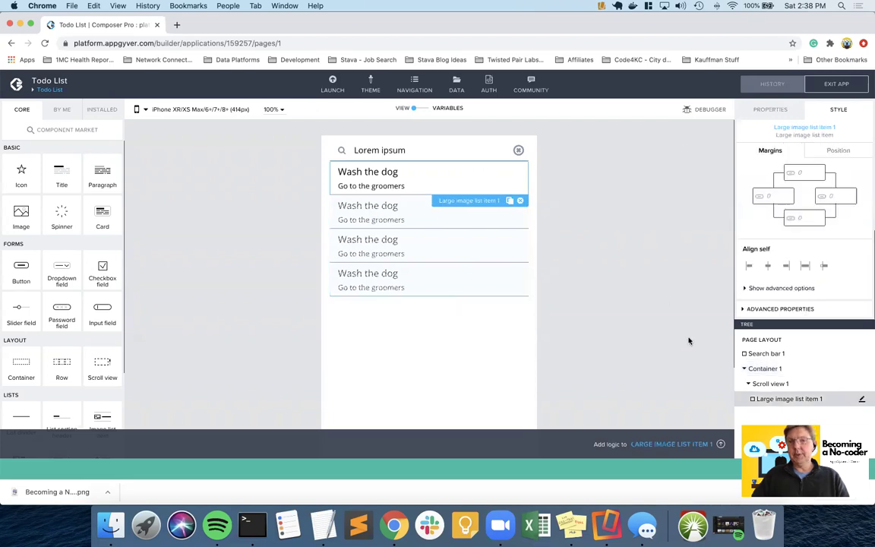
click(763, 384)
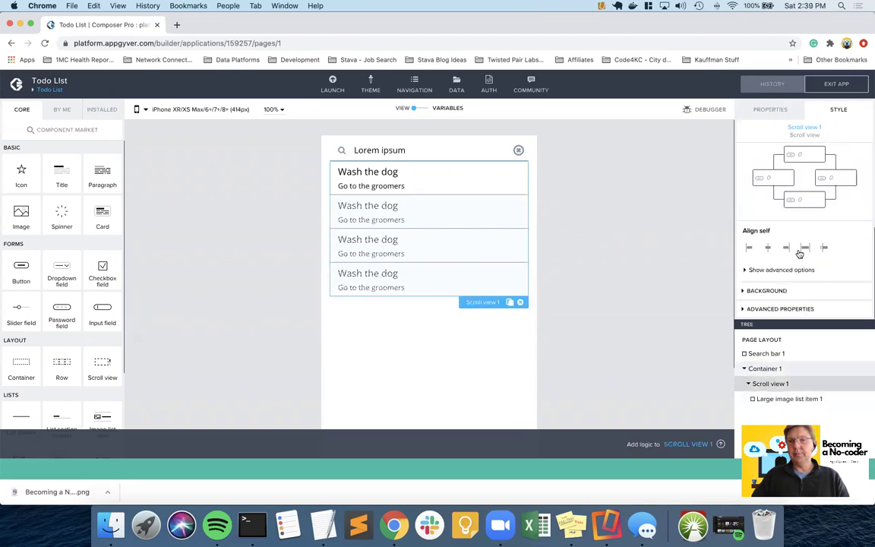
click(752, 270)
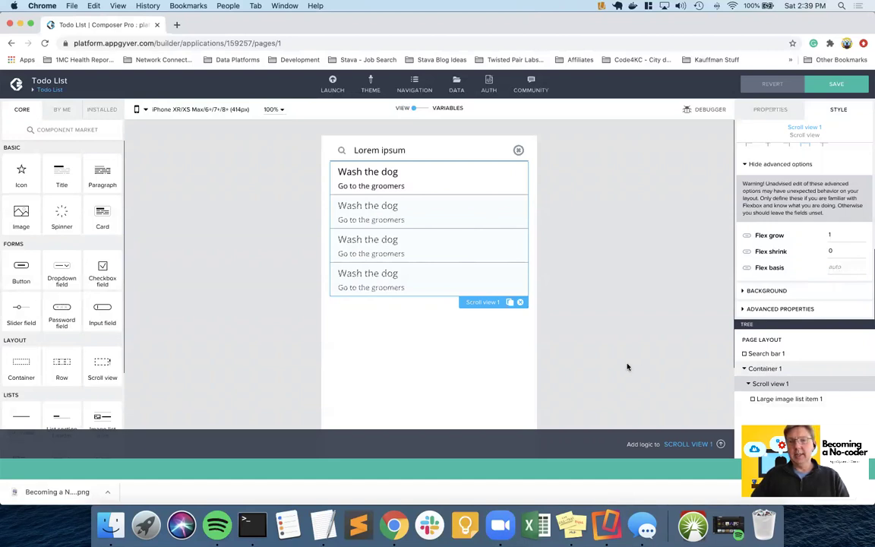
- Deselect Scroll view 1 and save the Todo List page's layout changes
click(664, 345)
key(ctrl+Right)
key(ctrl+Left)
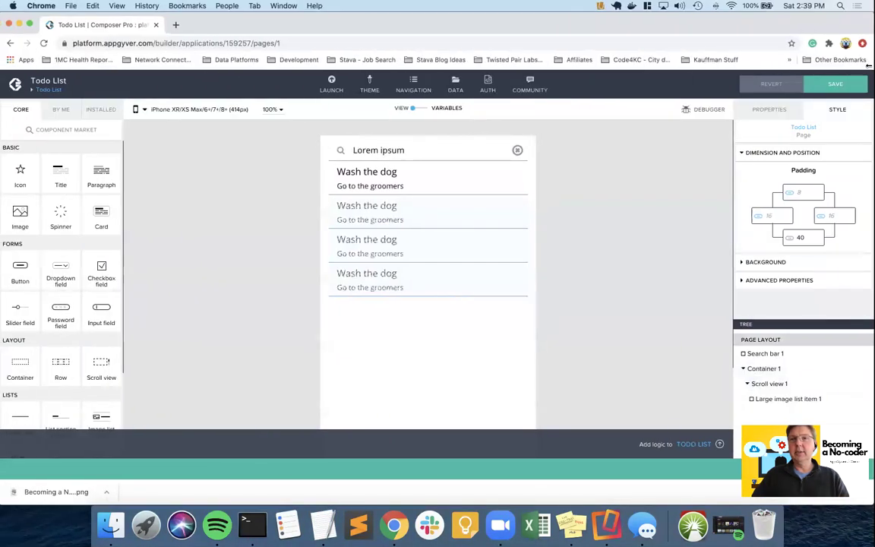
click(831, 88)
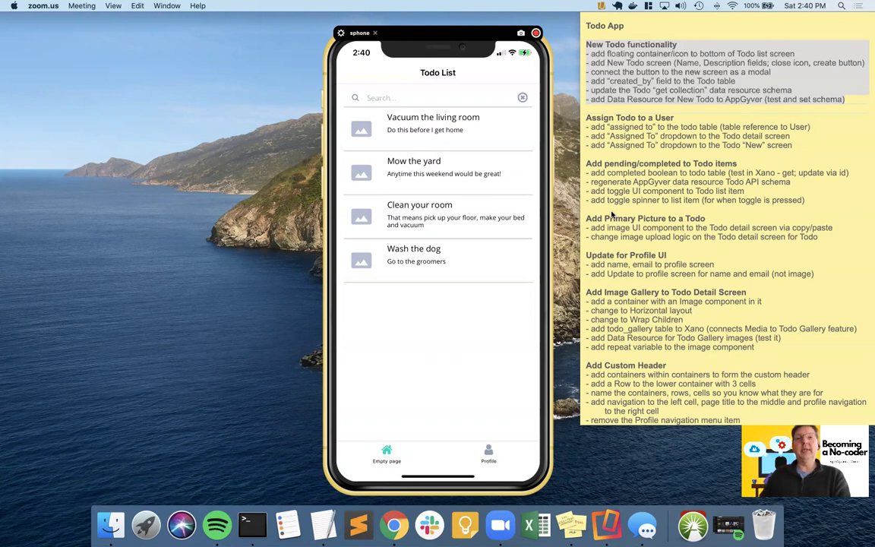
- Back in the builder, show Container 1's advanced flex settings: grow 0, shrink 1, basis auto
key(ctrl+Left)
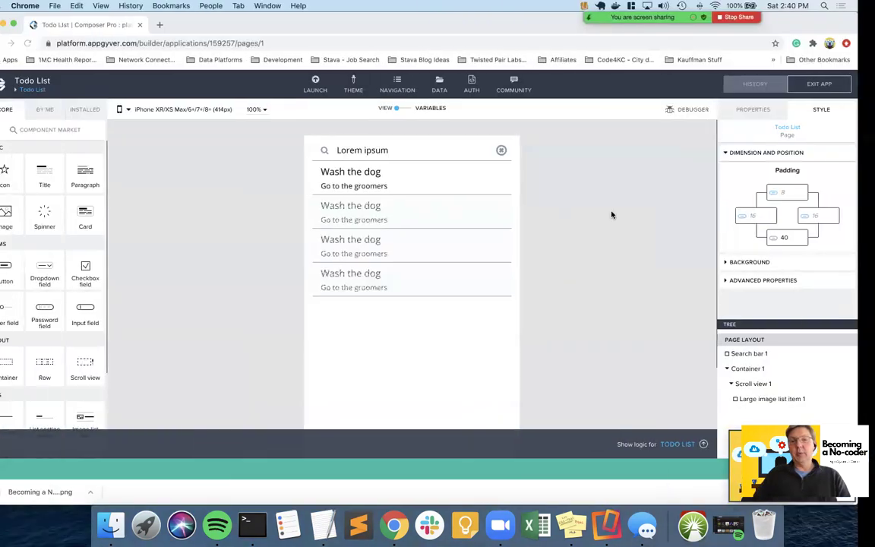
click(761, 368)
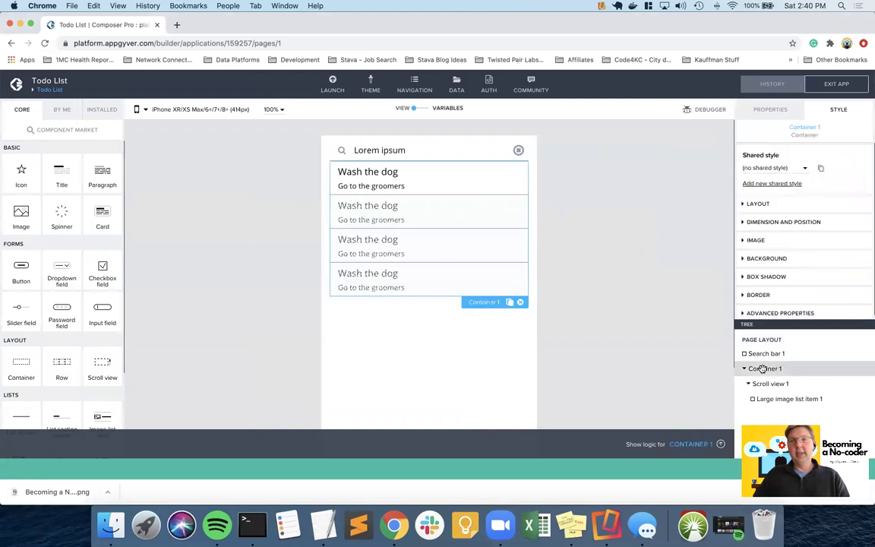
click(784, 221)
scroll(790, 225, down, 5)
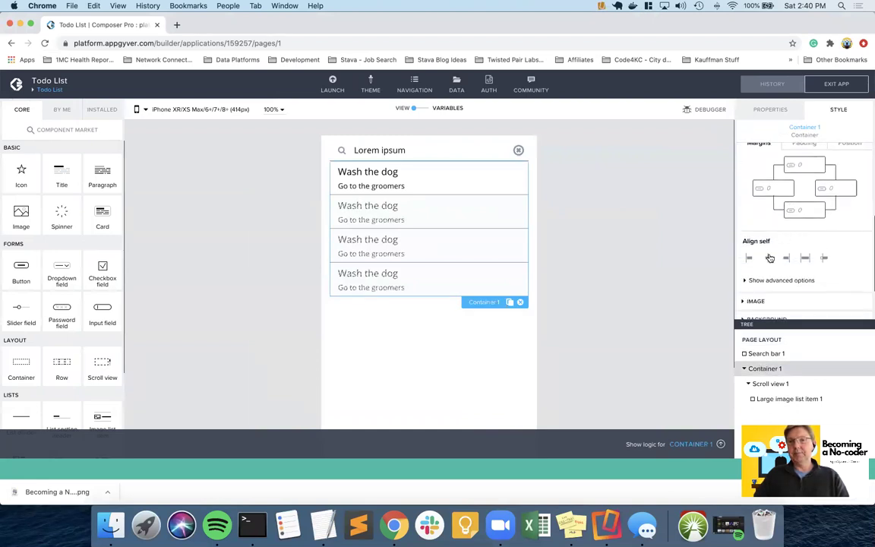
click(755, 279)
scroll(770, 279, down, 5)
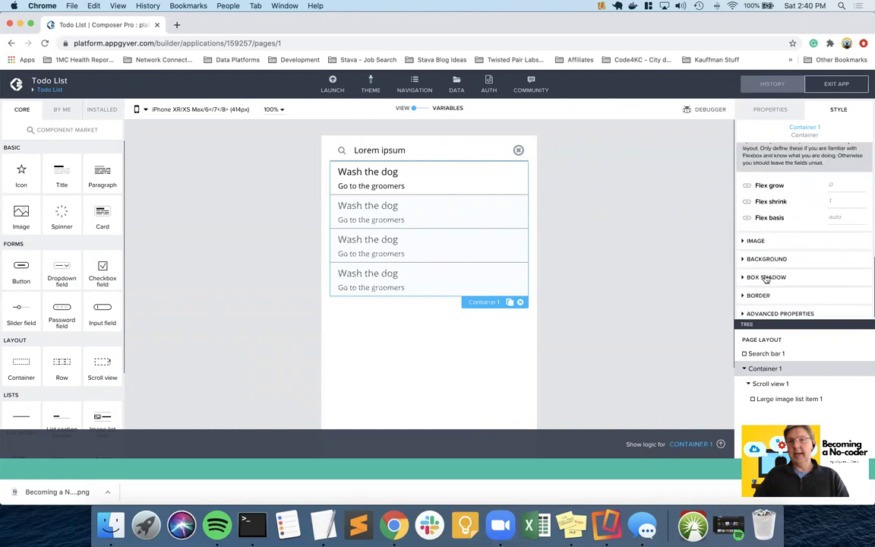
scroll(765, 278, up, 1)
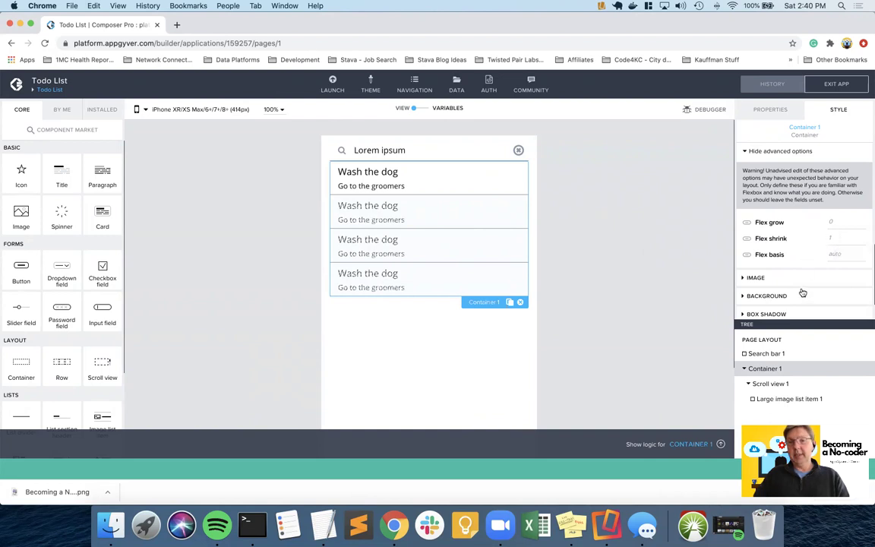
- Drag Scroll view 1 above Container 1 in the Tree, delete the empty Container 1, and save
click(748, 384)
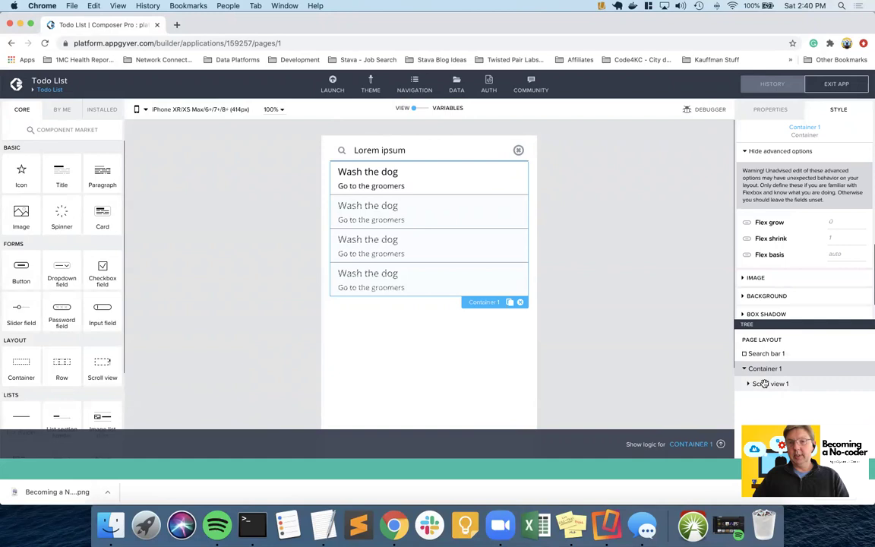
drag(763, 386, 758, 366)
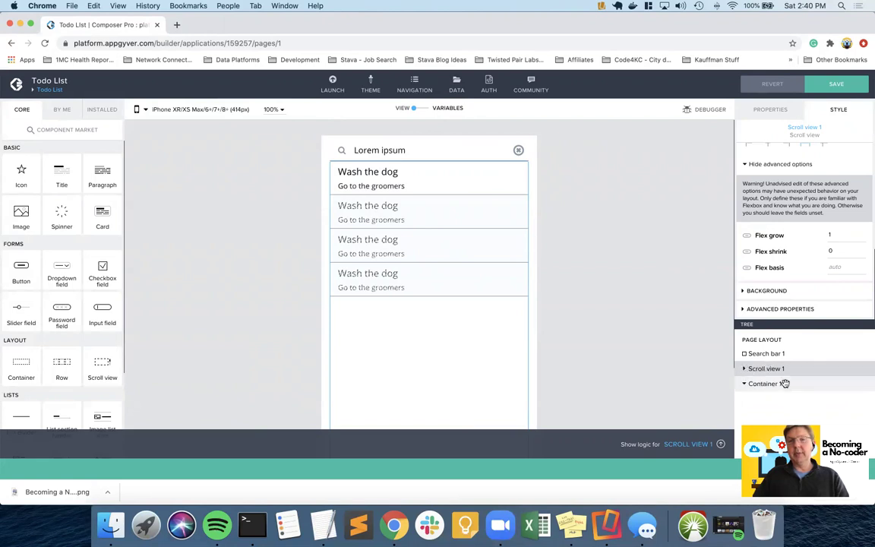
click(767, 384)
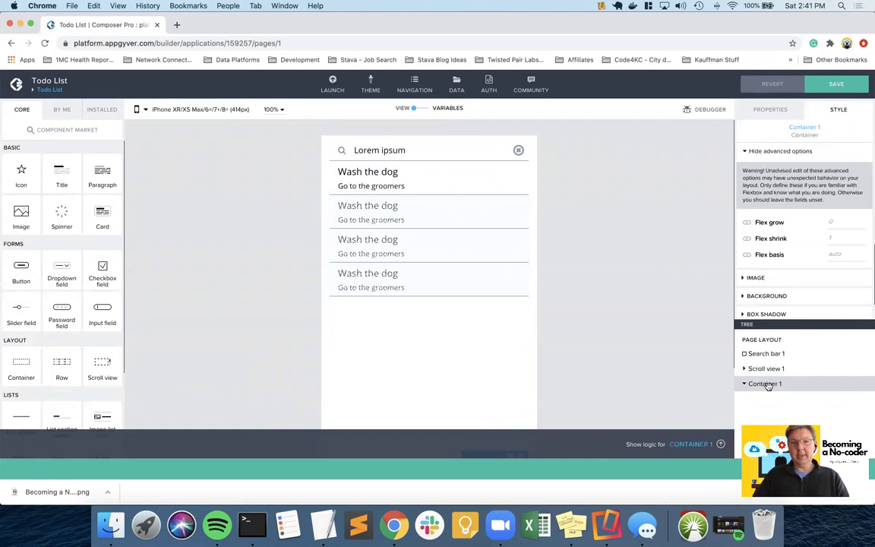
scroll(499, 341, down, 3)
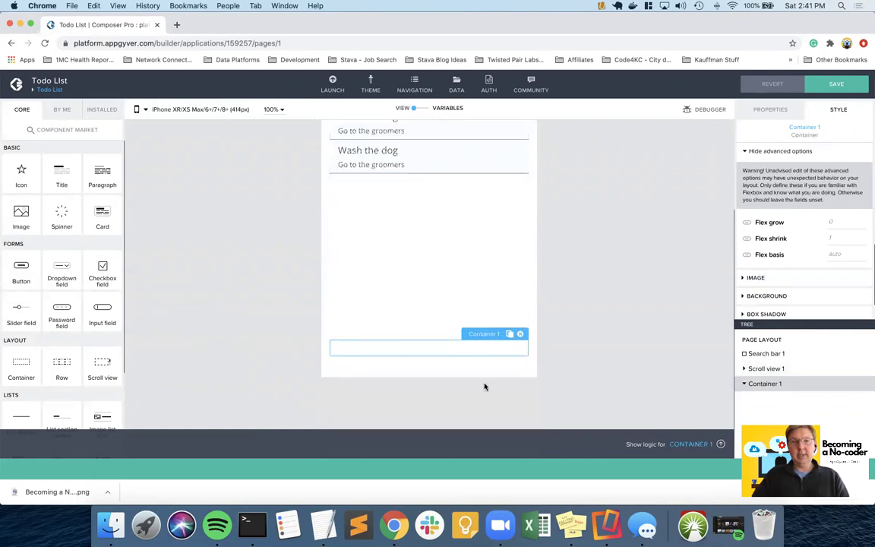
click(522, 334)
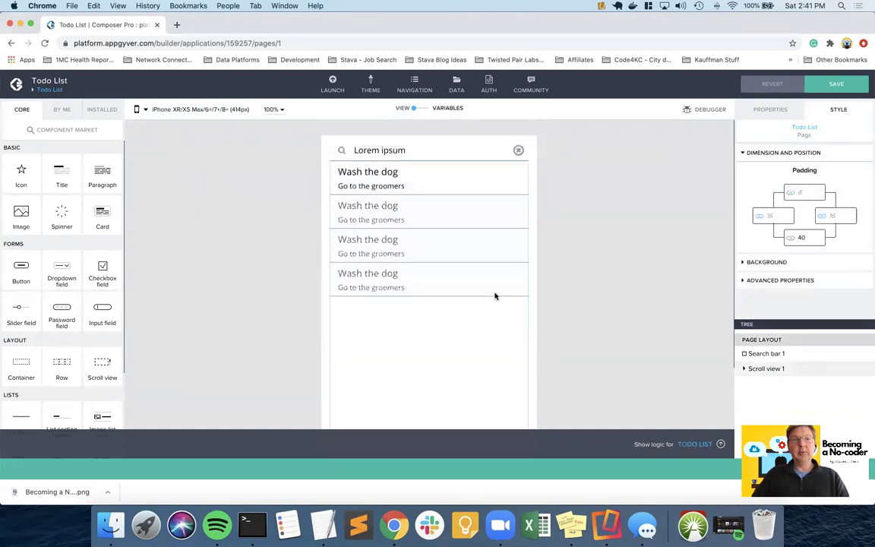
click(835, 83)
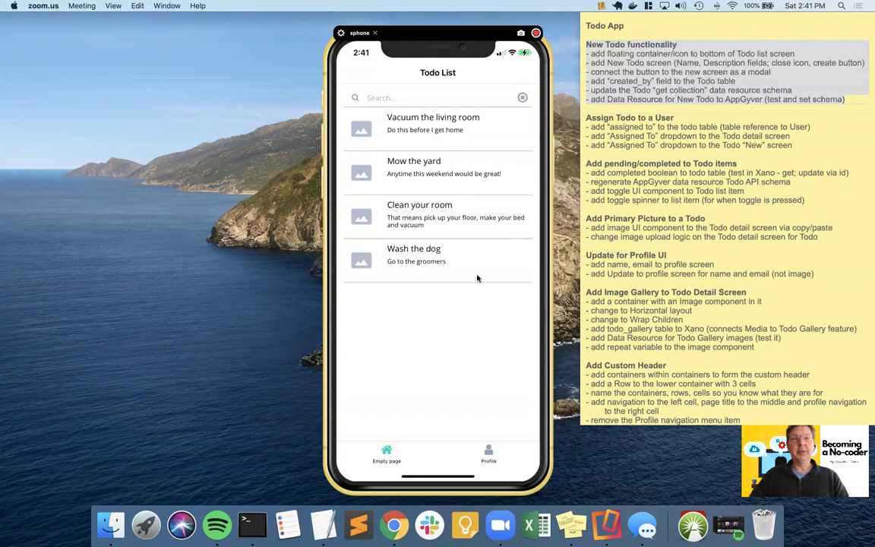
key(ctrl+Left)
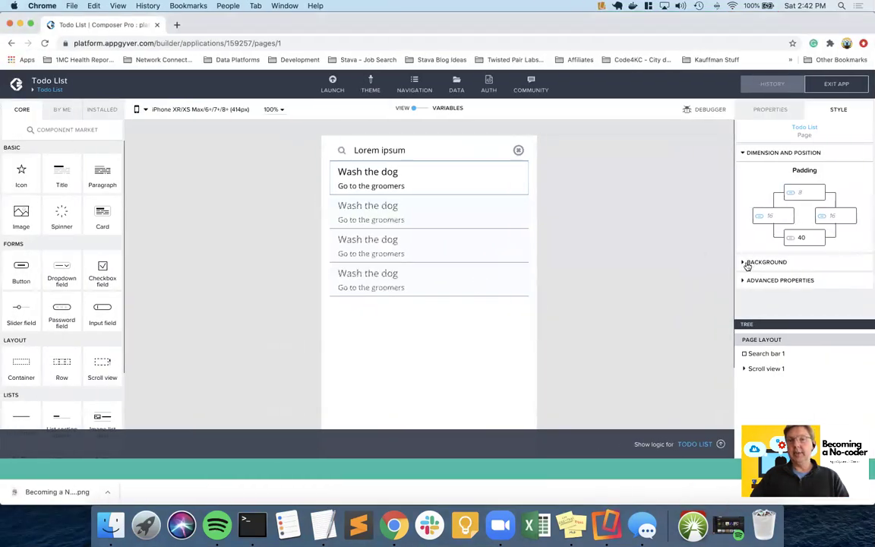
- Check Scroll view 1's advanced Flex fields for grow 1, shrink 0 and the basis value
click(465, 182)
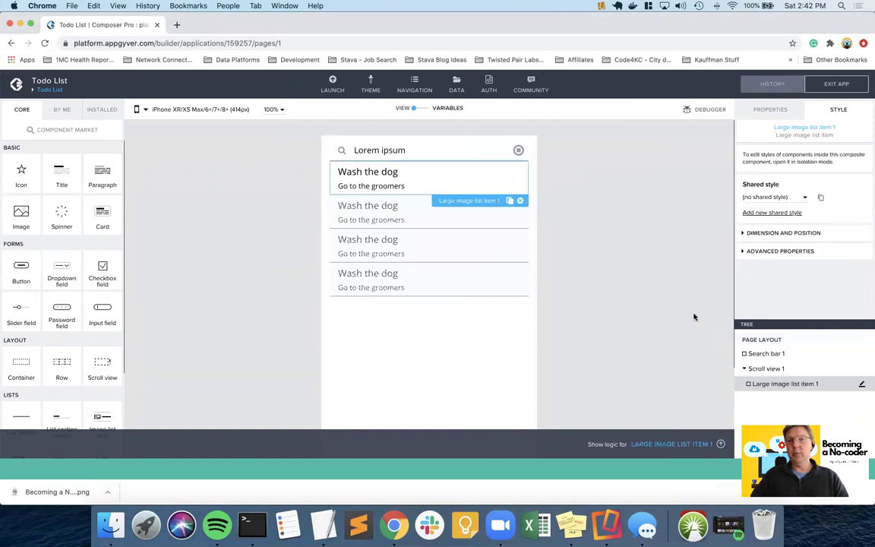
click(753, 368)
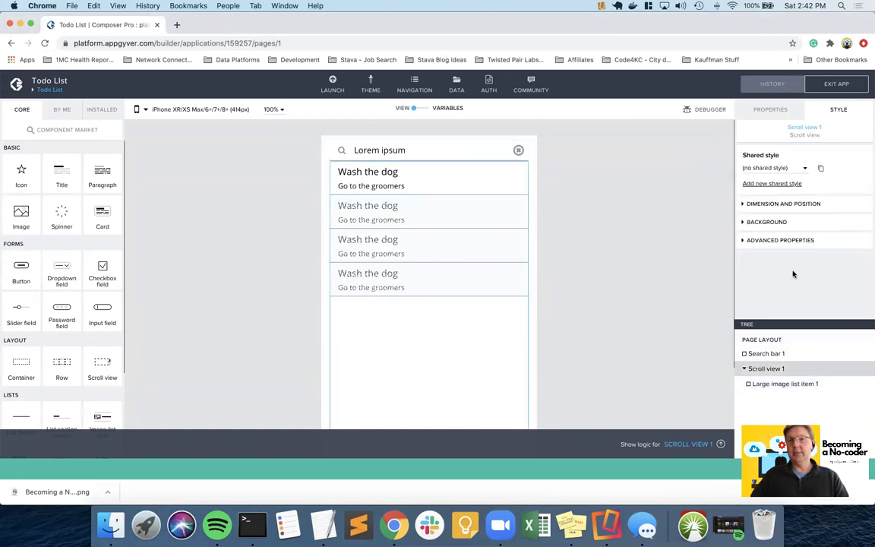
click(787, 206)
scroll(794, 228, down, 5)
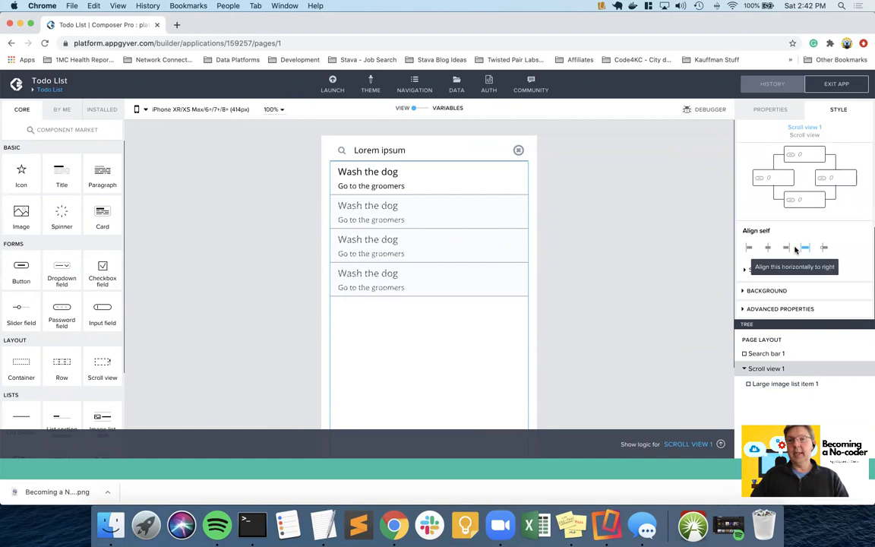
click(755, 269)
scroll(770, 268, down, 3)
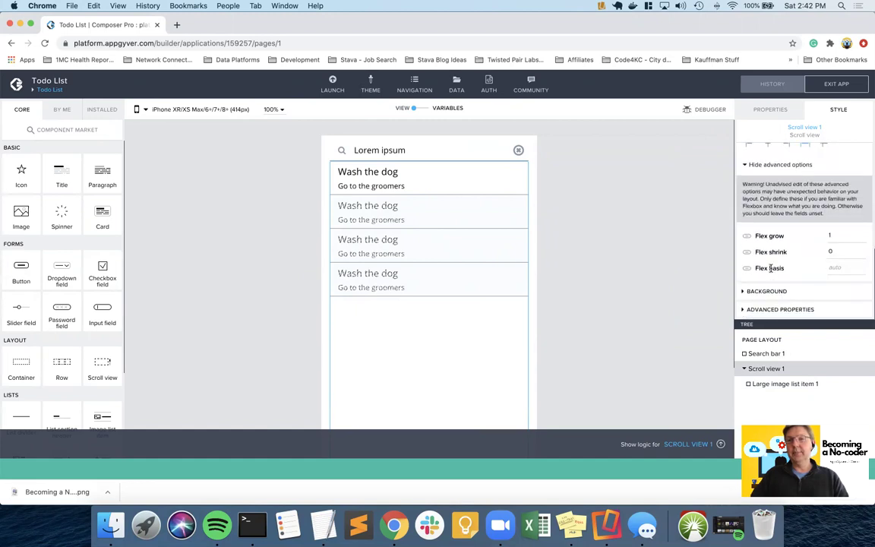
click(834, 270)
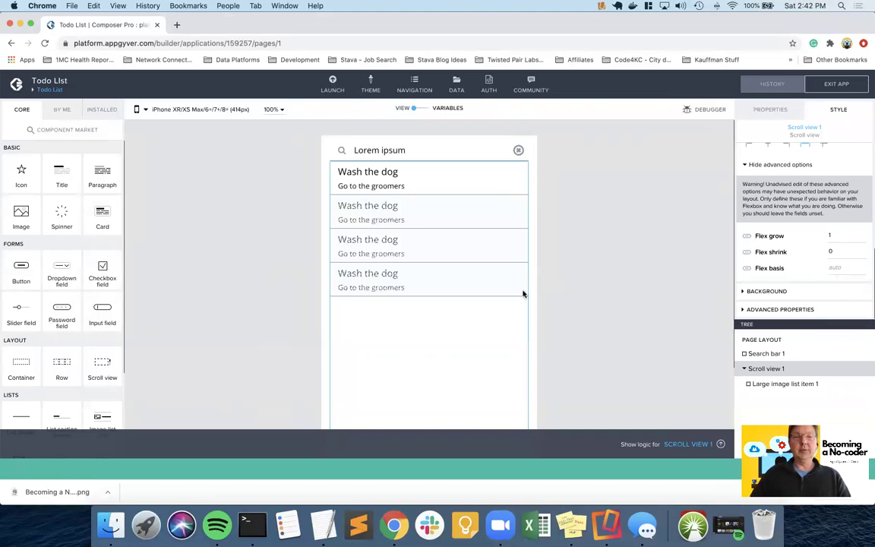
scroll(519, 294, down, 5)
scroll(519, 296, down, 2)
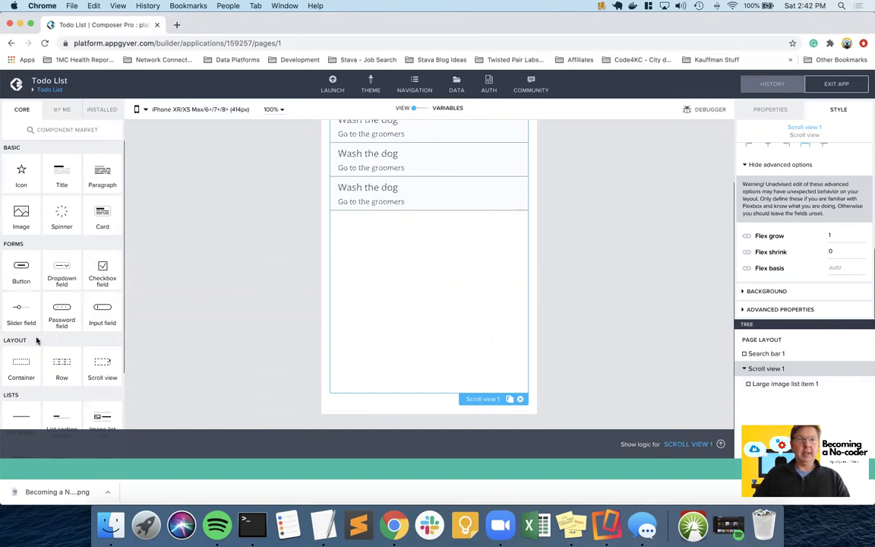
- Drop a Container below Scroll view 1 and rename it floating_button_container
drag(21, 363, 412, 406)
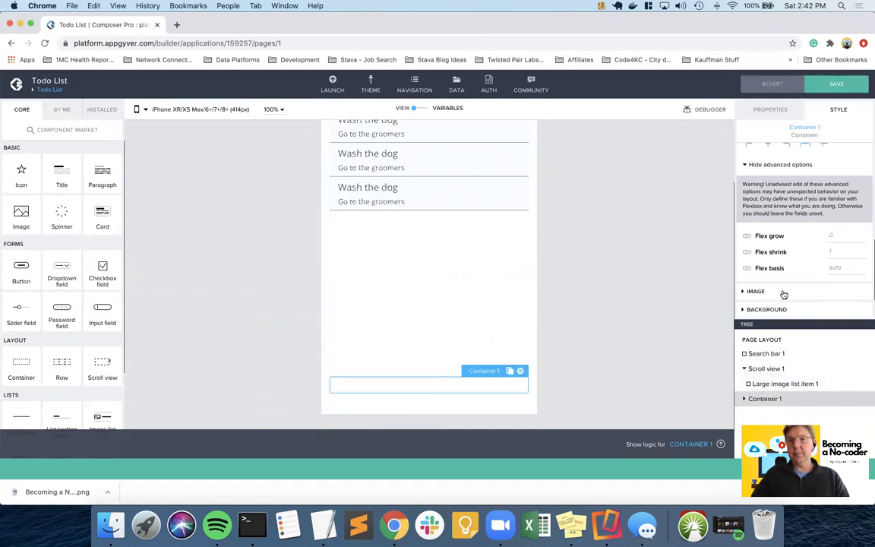
click(771, 110)
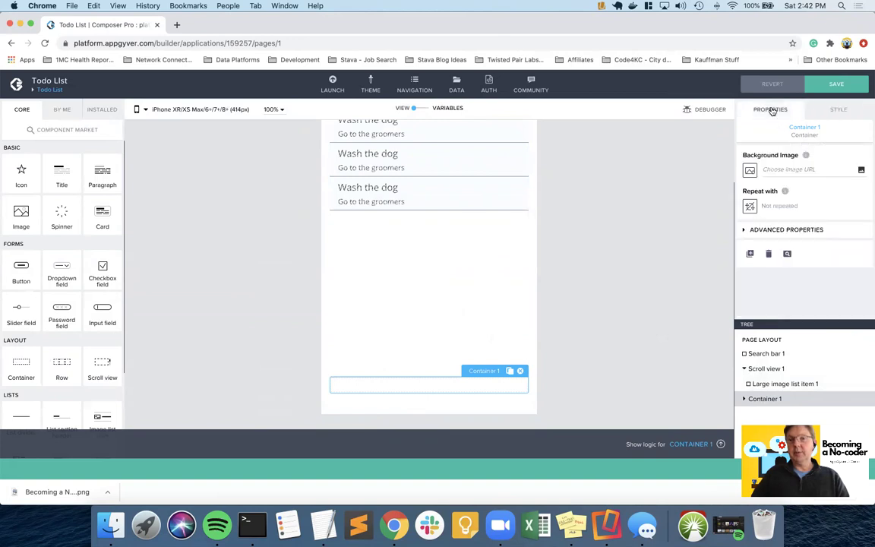
click(756, 229)
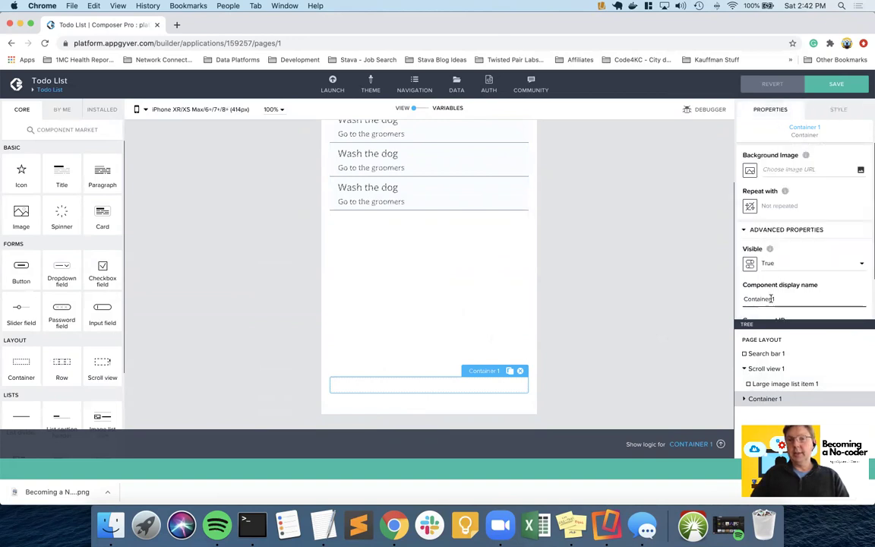
triple_click(773, 298)
text(fl)
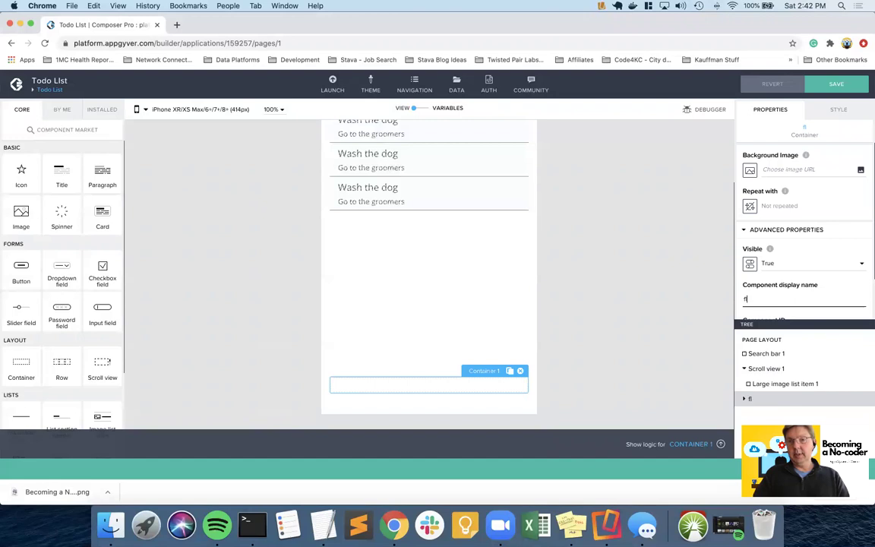
text(oating_button_container)
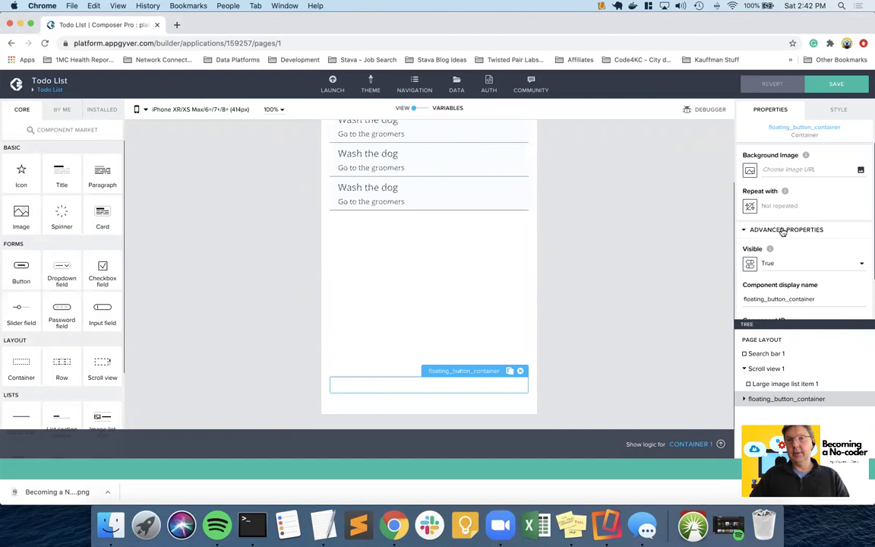
click(838, 113)
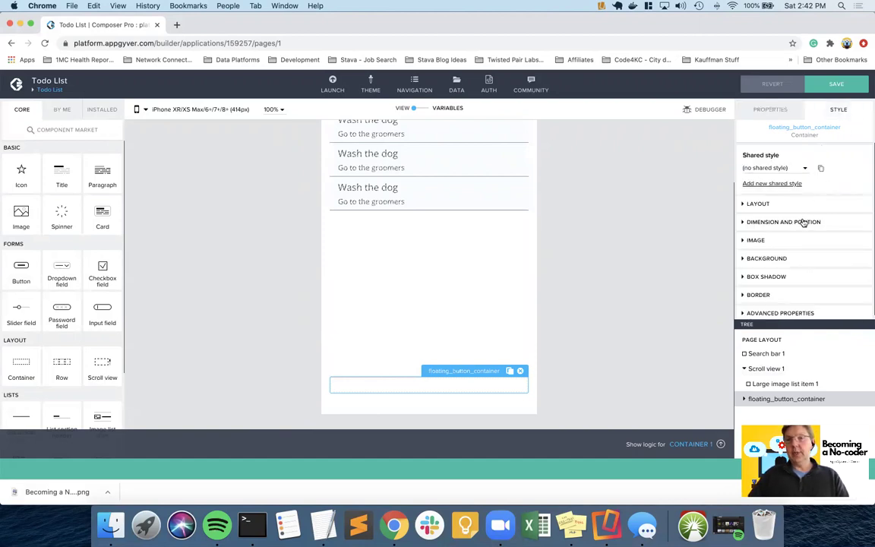
- Set floating_button_container's position anchors to Bottom and Right
click(758, 223)
scroll(806, 238, down, 3)
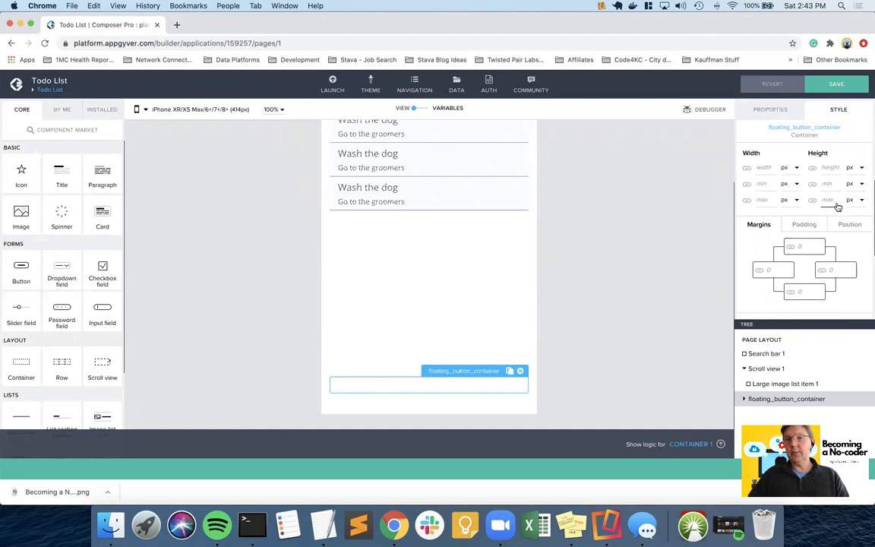
click(845, 226)
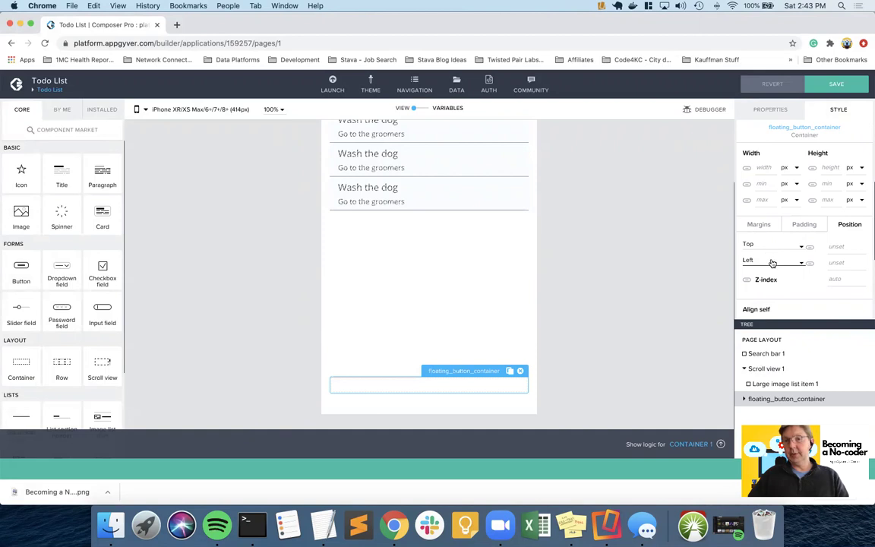
click(802, 247)
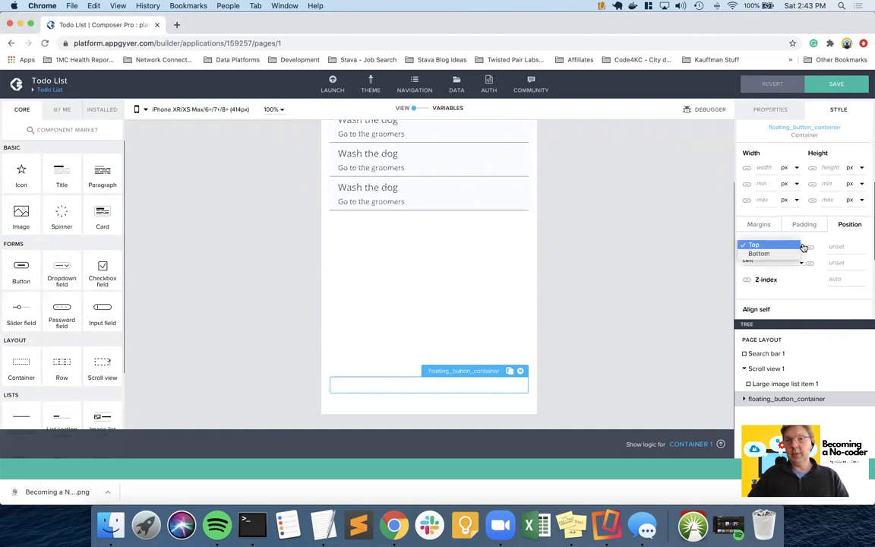
click(784, 253)
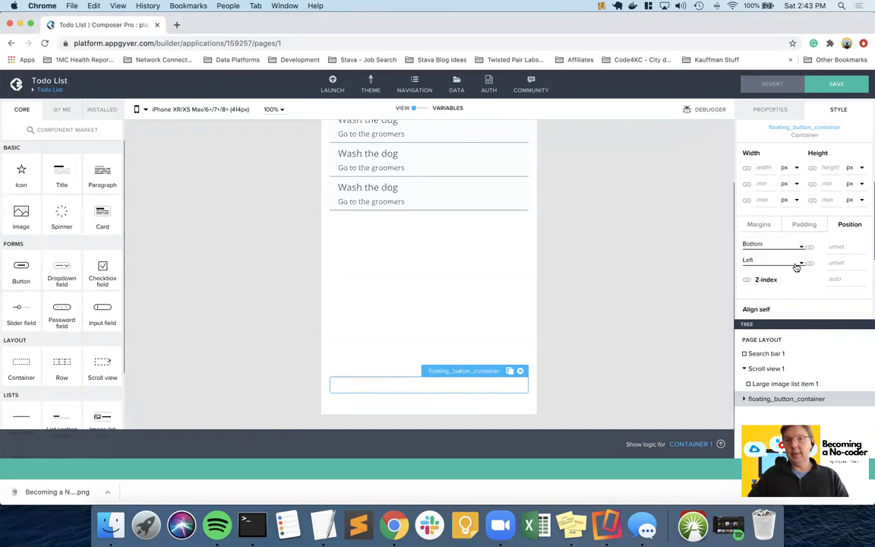
click(799, 263)
click(782, 271)
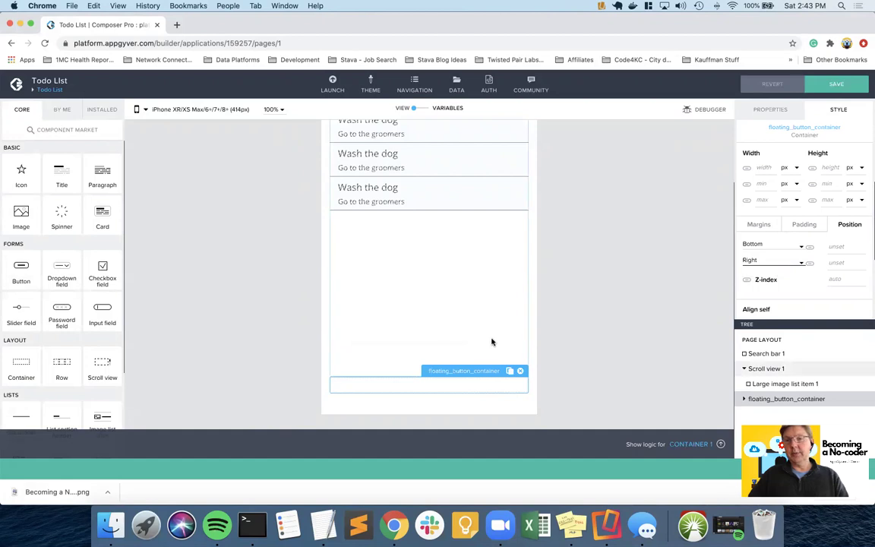
- Enter 1 for both the bottom and right offsets
scroll(803, 262, down, 2)
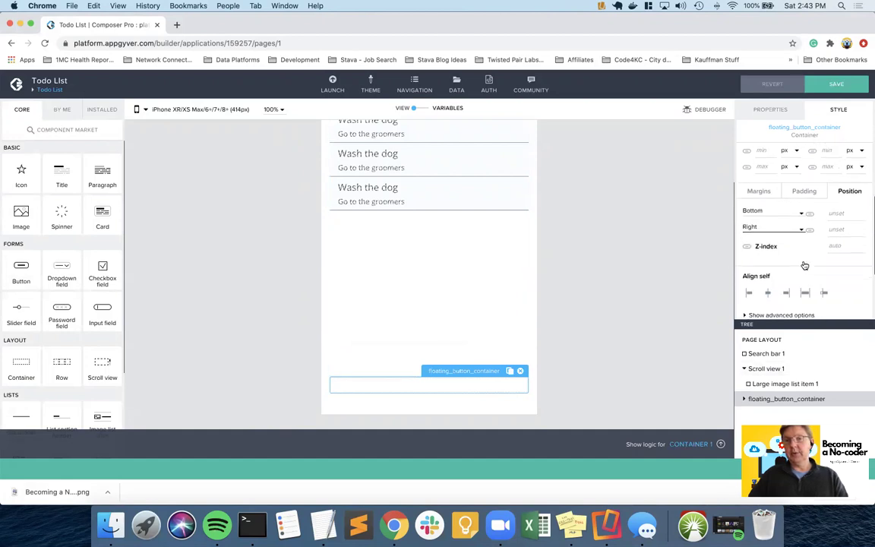
scroll(803, 265, up, 1)
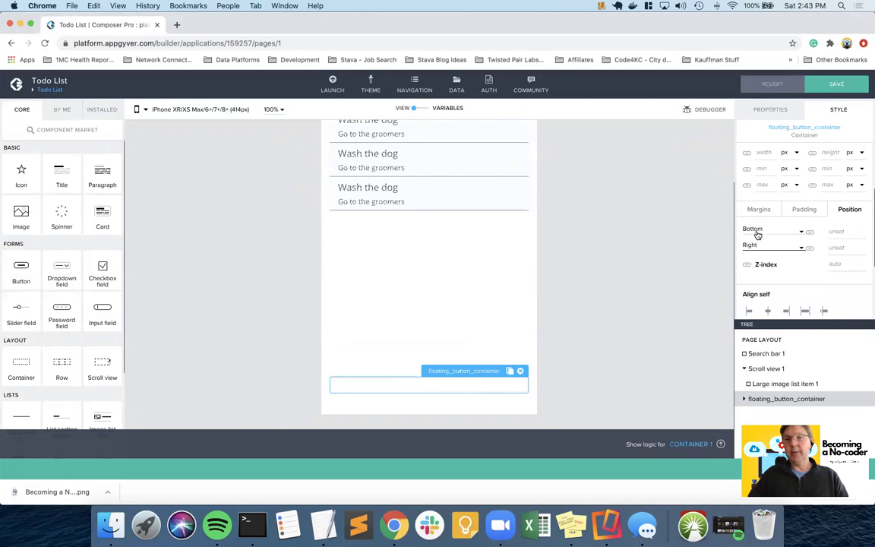
click(845, 231)
click(860, 229)
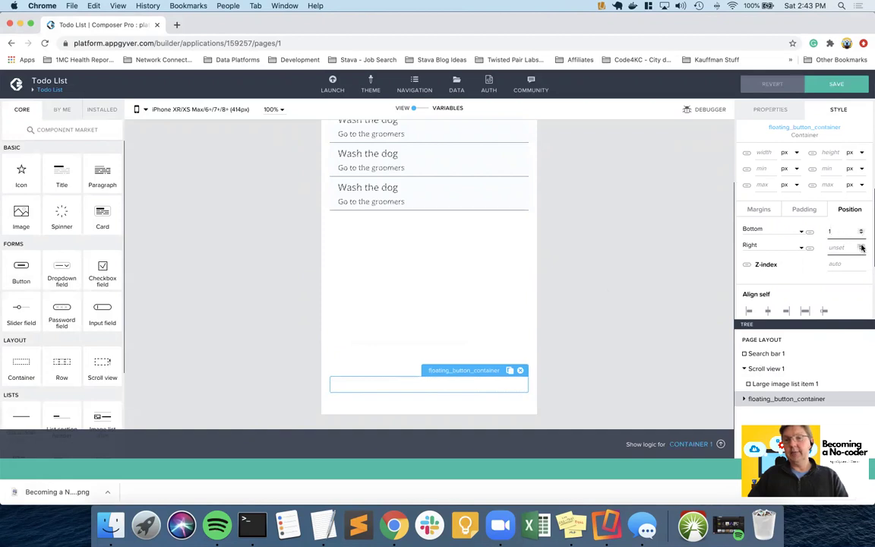
click(860, 245)
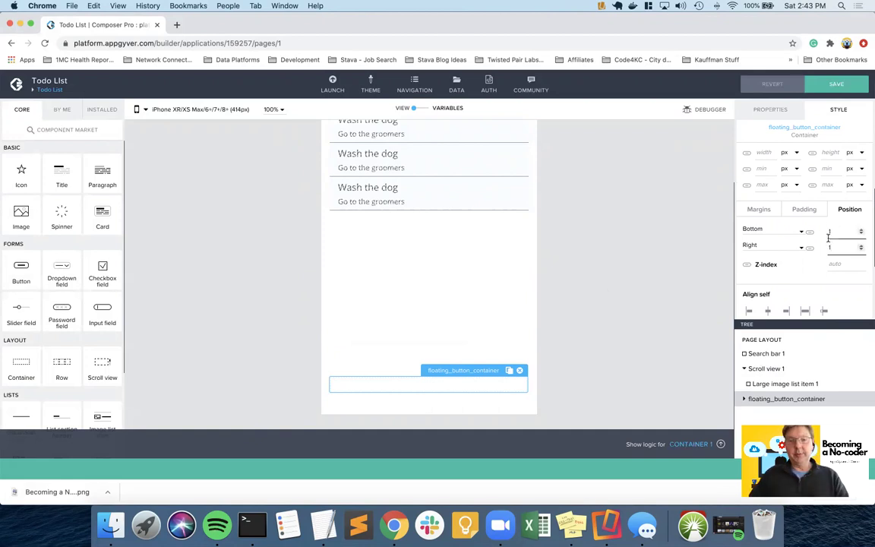
scroll(824, 249, down, 3)
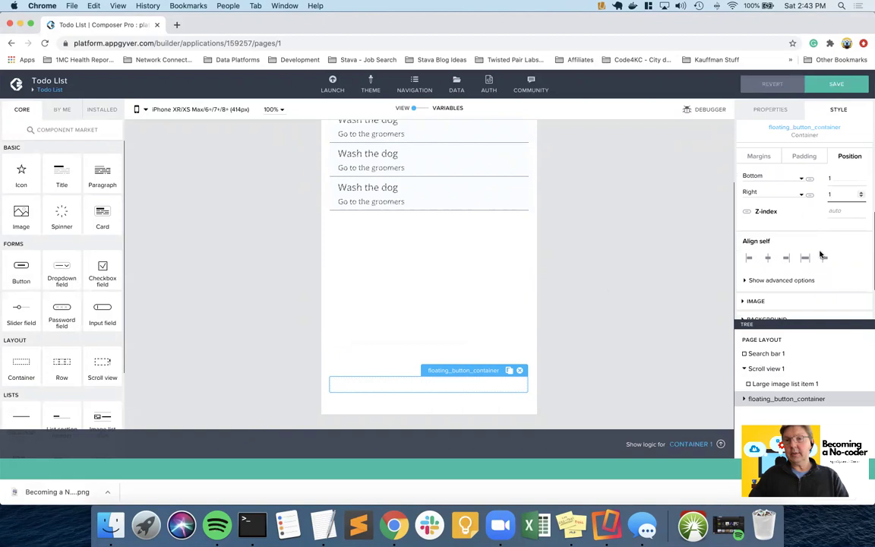
scroll(821, 256, down, 3)
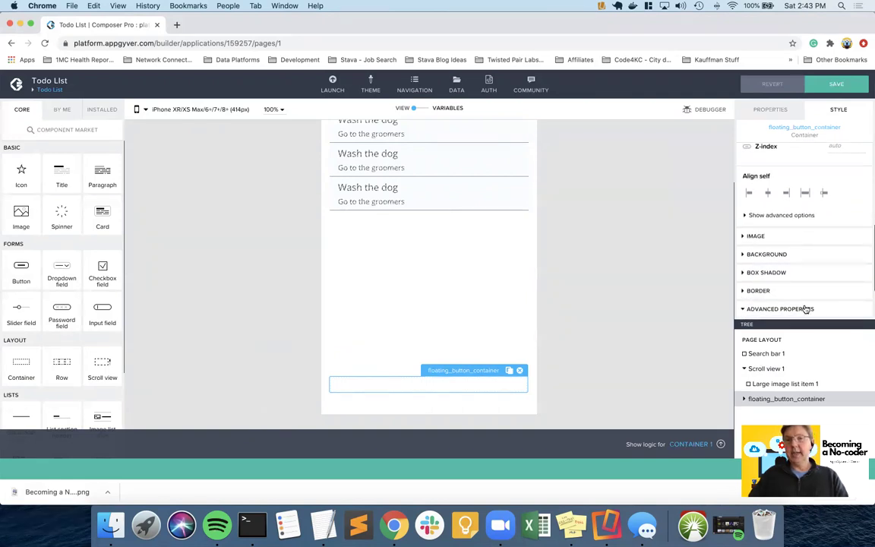
scroll(804, 309, down, 2)
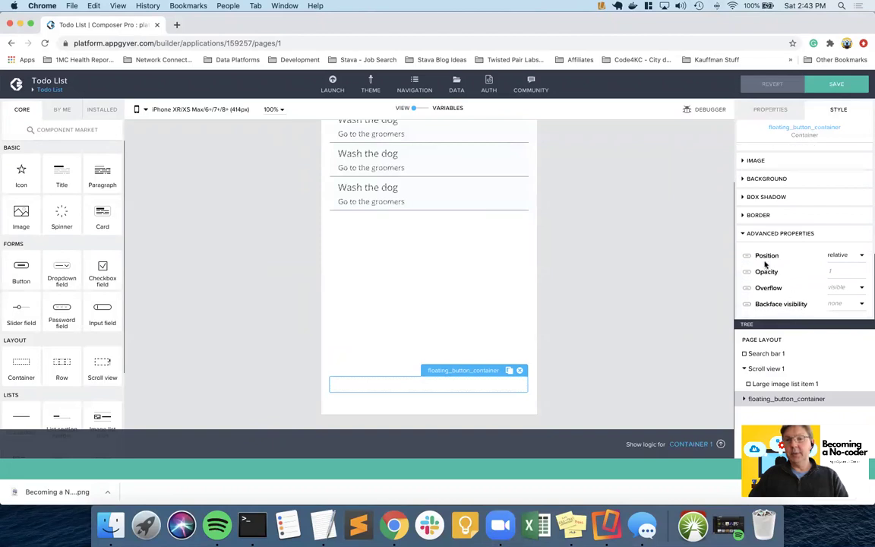
- Make floating_button_container absolutely positioned and anchored to the right edge, ready to edit the Right offset
click(863, 258)
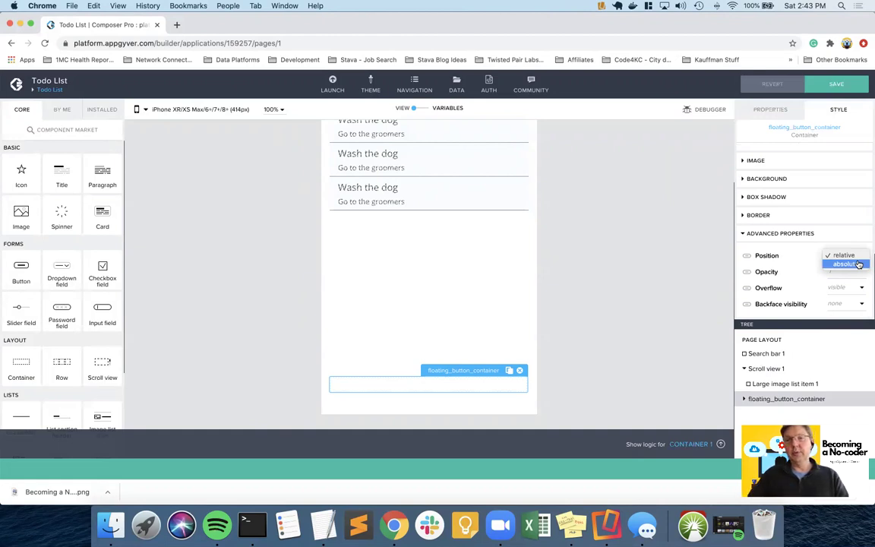
click(858, 264)
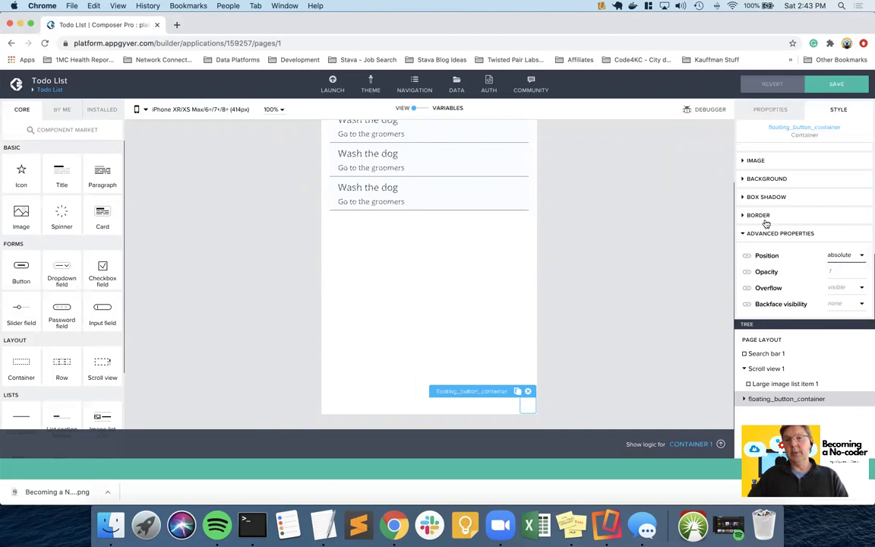
scroll(810, 202, up, 3)
scroll(810, 203, up, 2)
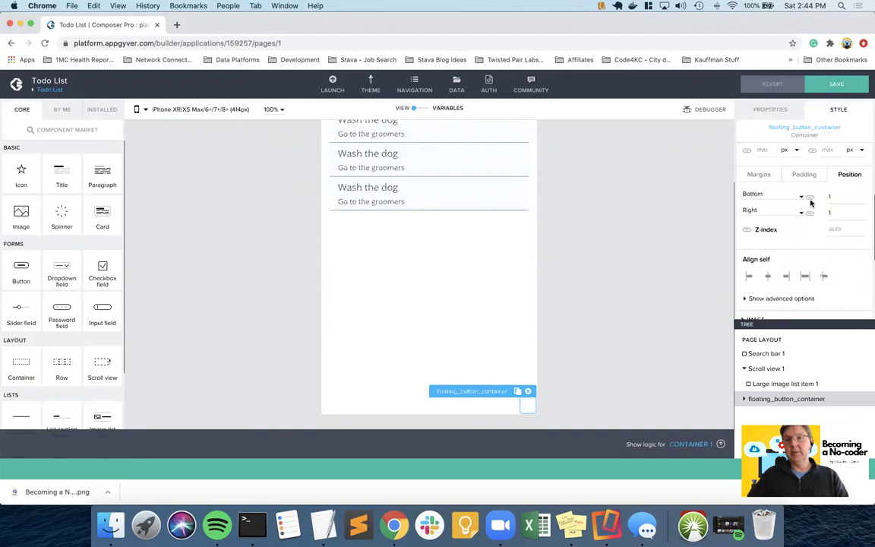
click(801, 215)
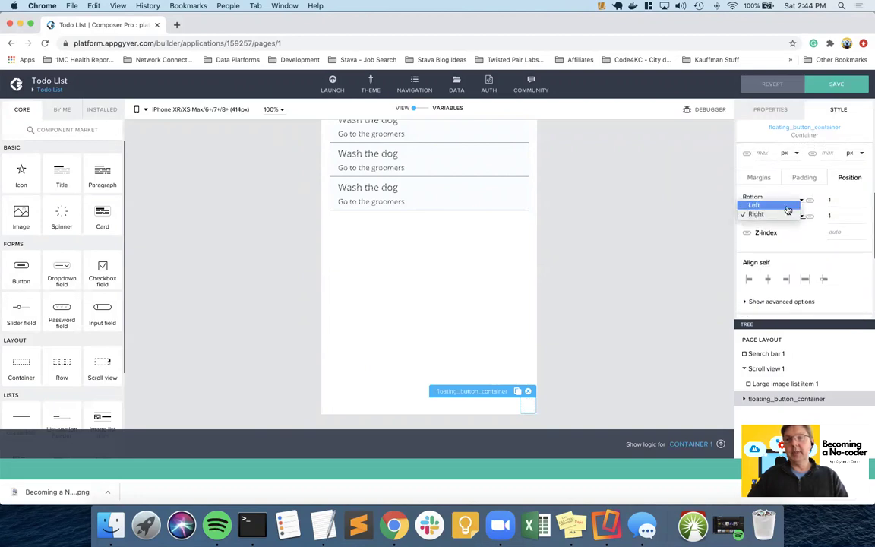
click(788, 208)
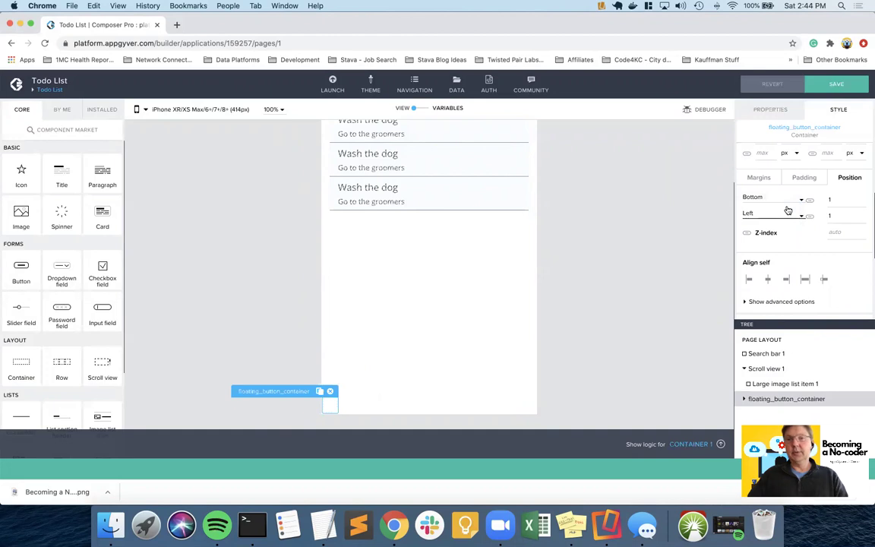
click(799, 215)
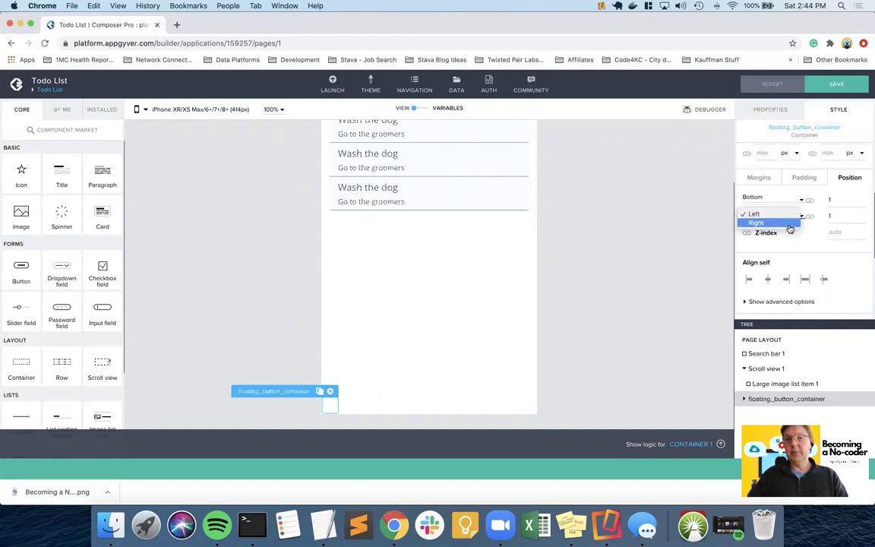
click(790, 228)
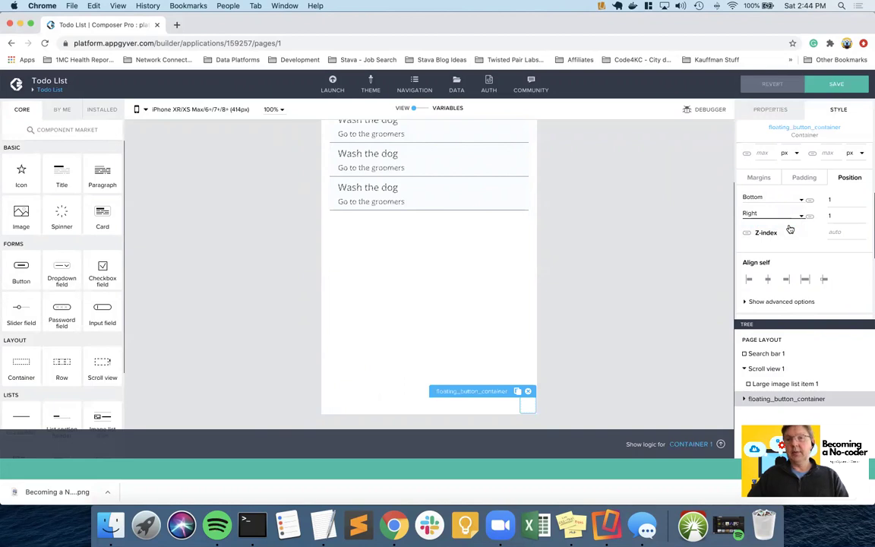
click(830, 217)
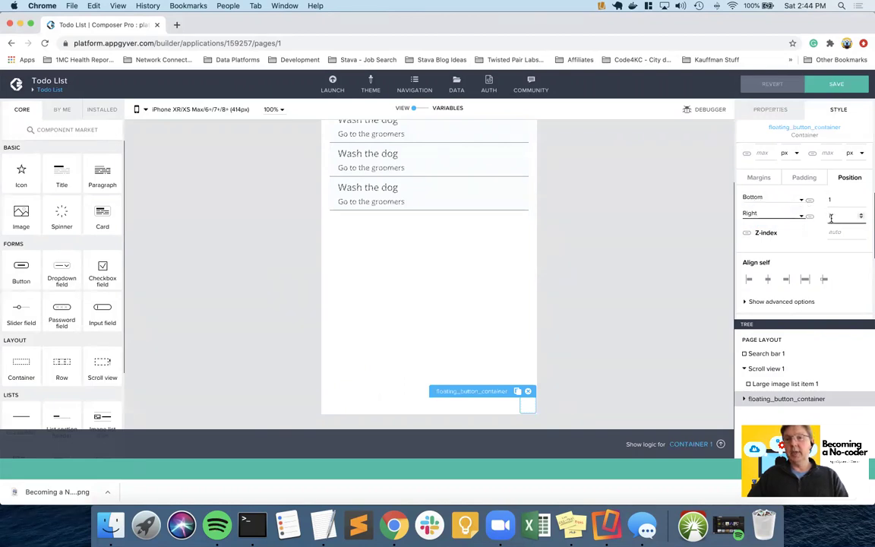
- Enter a Right offset of 1, then set the container's bottom margin to 24
text(1)
scroll(820, 251, up, 3)
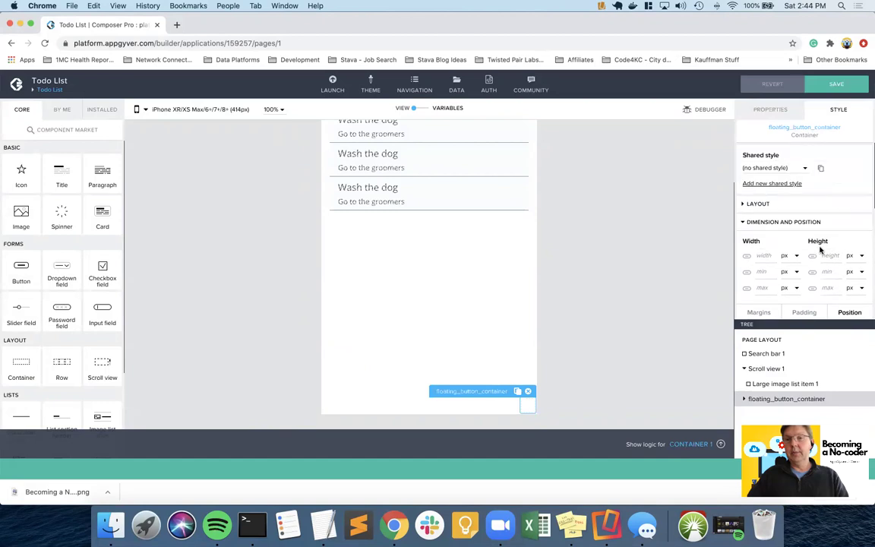
scroll(820, 250, down, 1)
scroll(820, 250, down, 1)
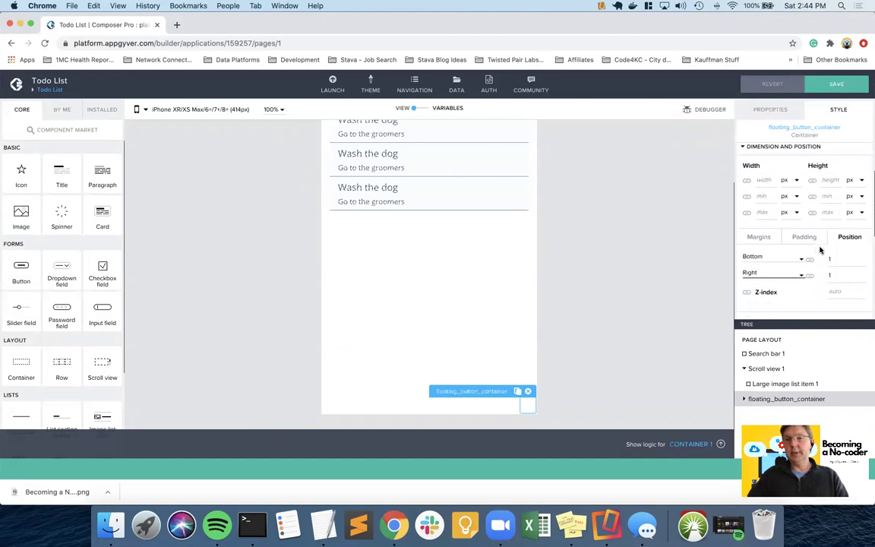
click(757, 237)
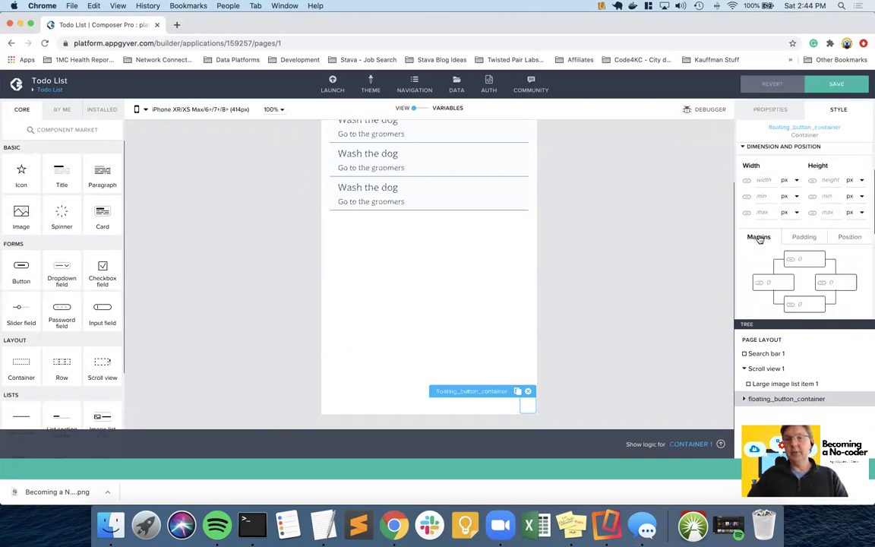
scroll(798, 277, down, 3)
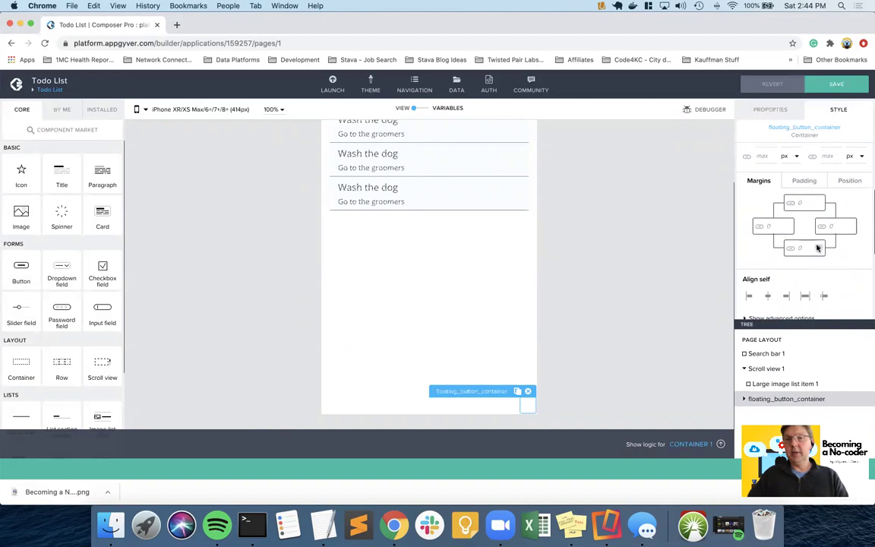
click(818, 247)
text(12)
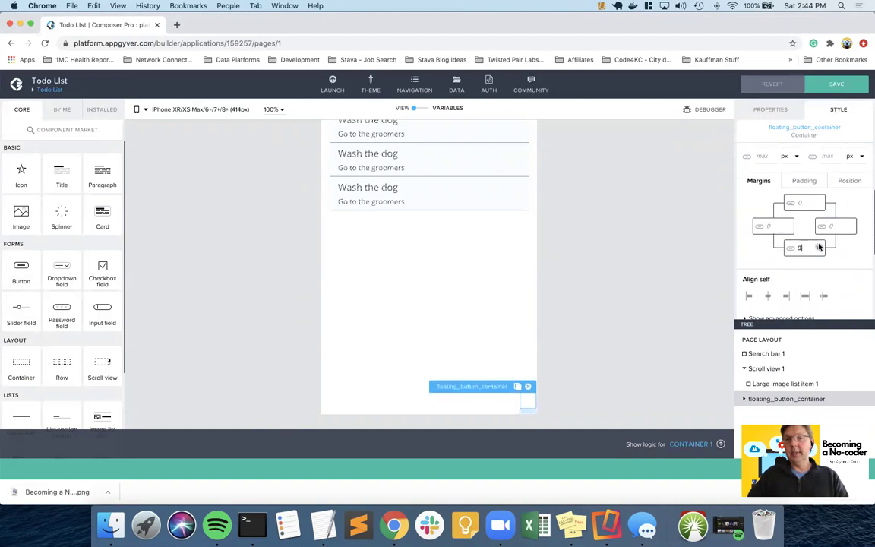
key(Up)
key(Up)
key(Up)
key(Up)
key(Up)
key(Up)
key(Up)
key(Up)
key(Up)
key(Up)
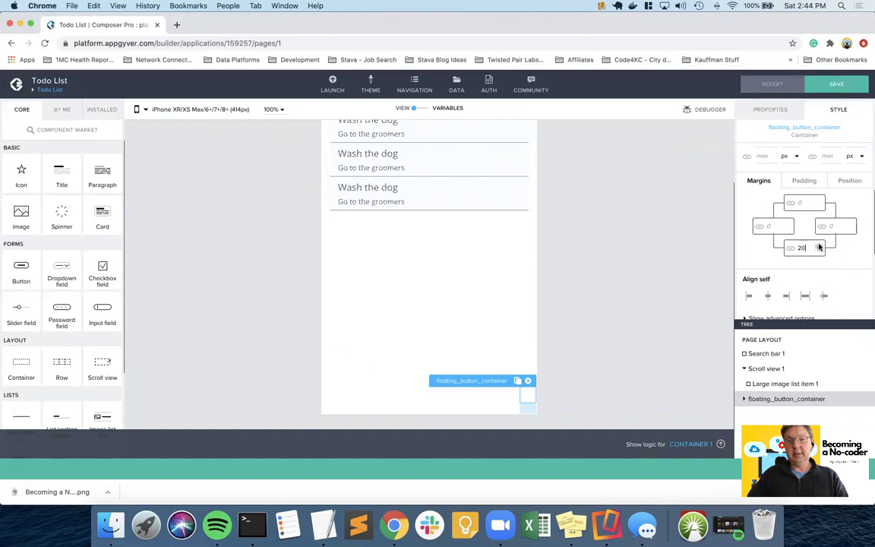
key(Up)
key(Up)
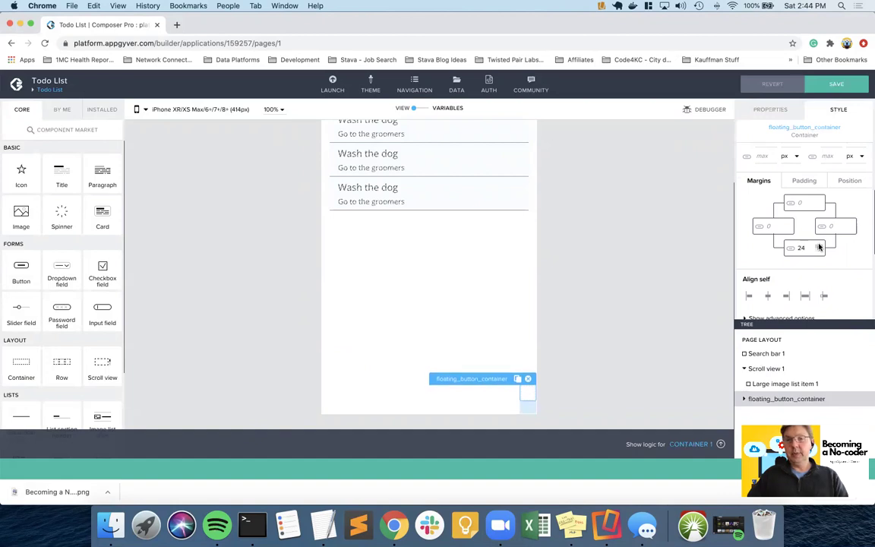
- Set the container's right margin to 16
click(836, 226)
text(16)
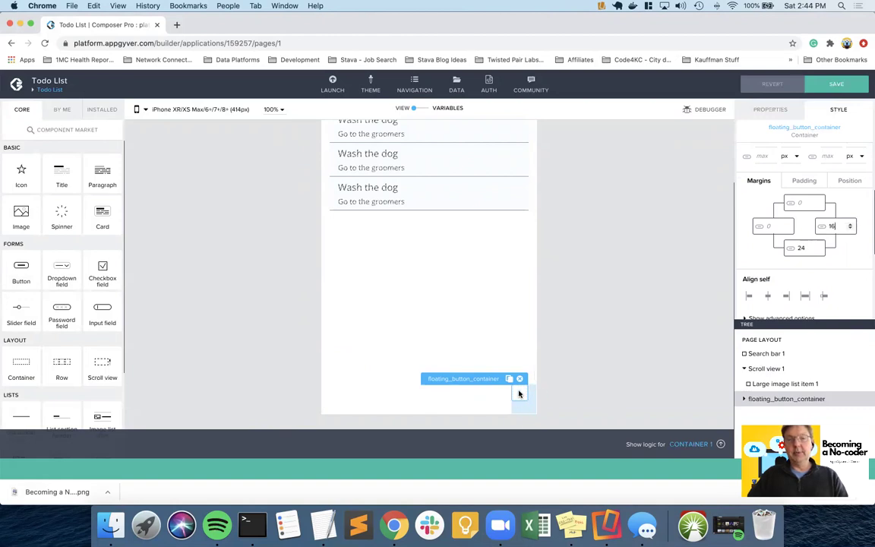
scroll(826, 231, down, 5)
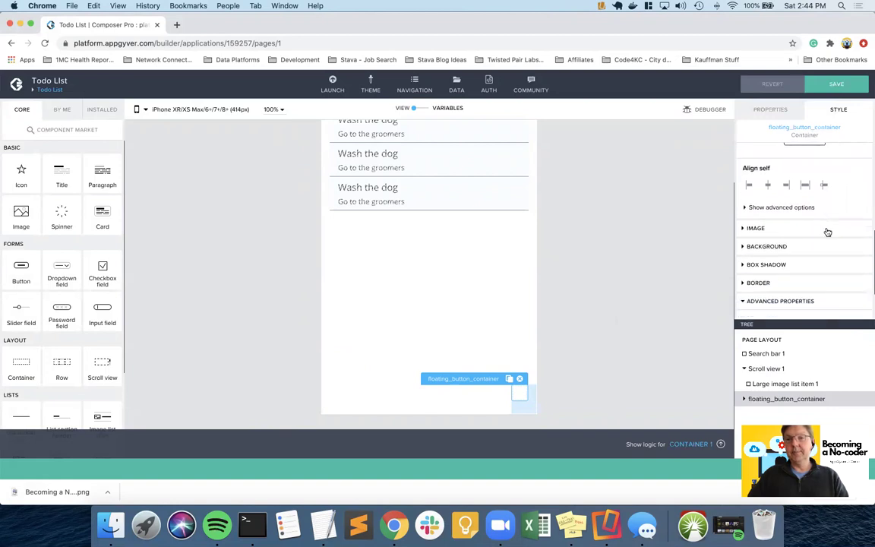
scroll(827, 232, up, 5)
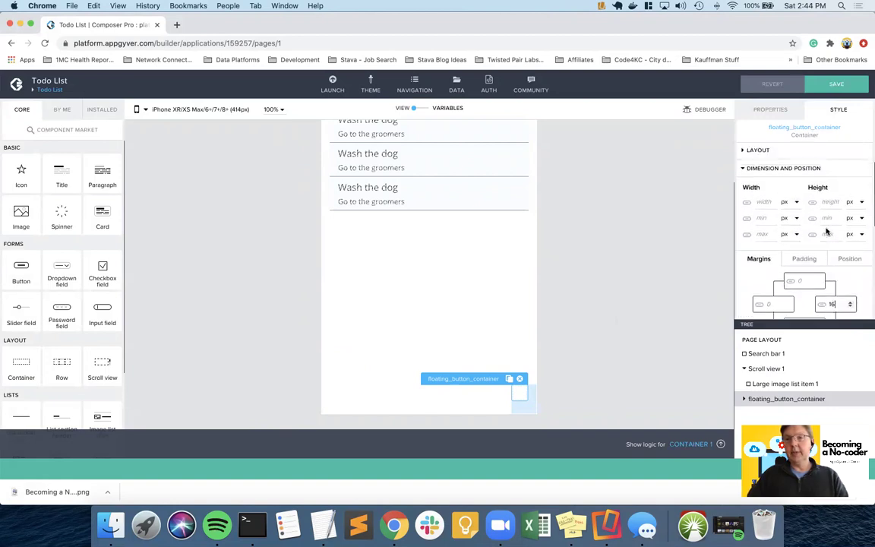
scroll(827, 231, up, 1)
click(761, 184)
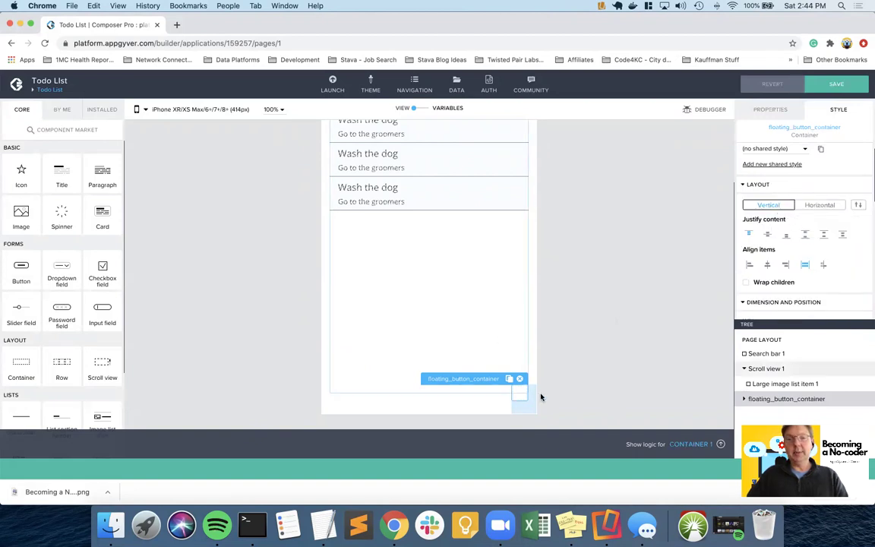
- Set Justify content and Align items to center for the container
click(770, 237)
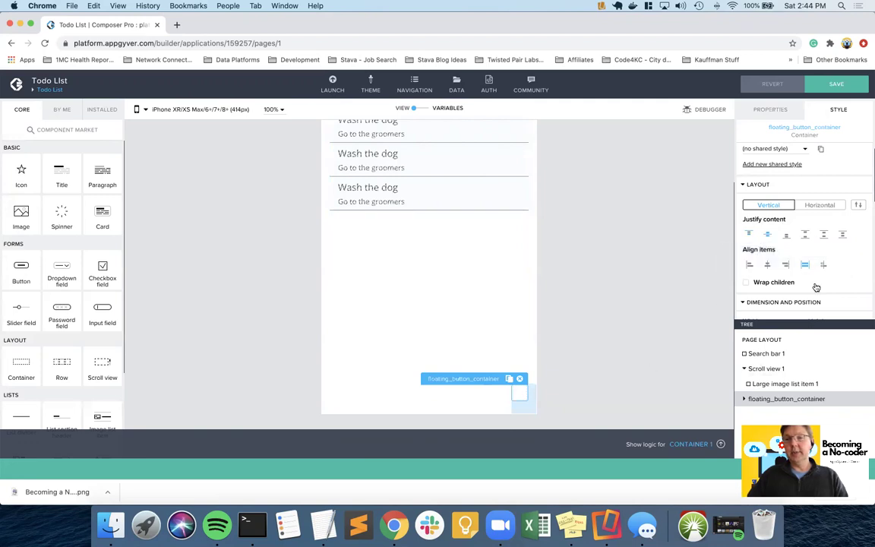
click(766, 265)
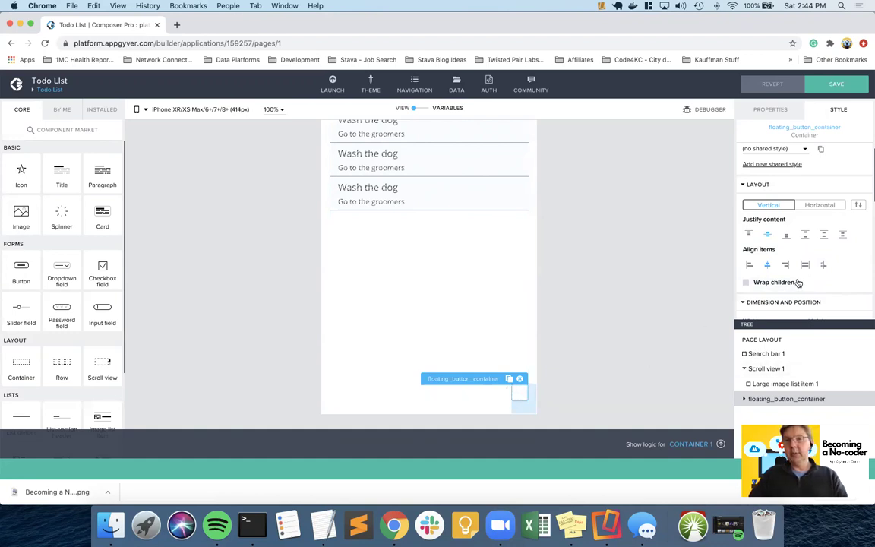
scroll(797, 283, down, 5)
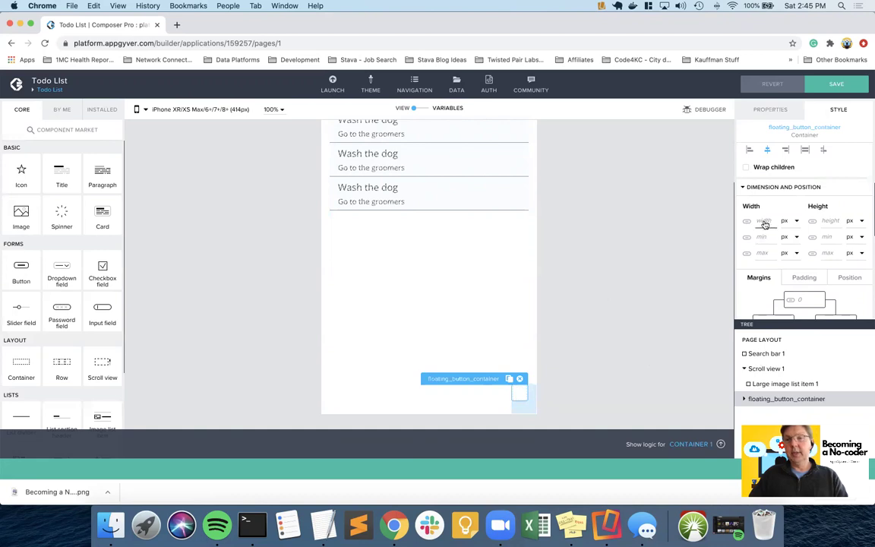
- Size the container to 60 px wide by 60 px tall
text(60)
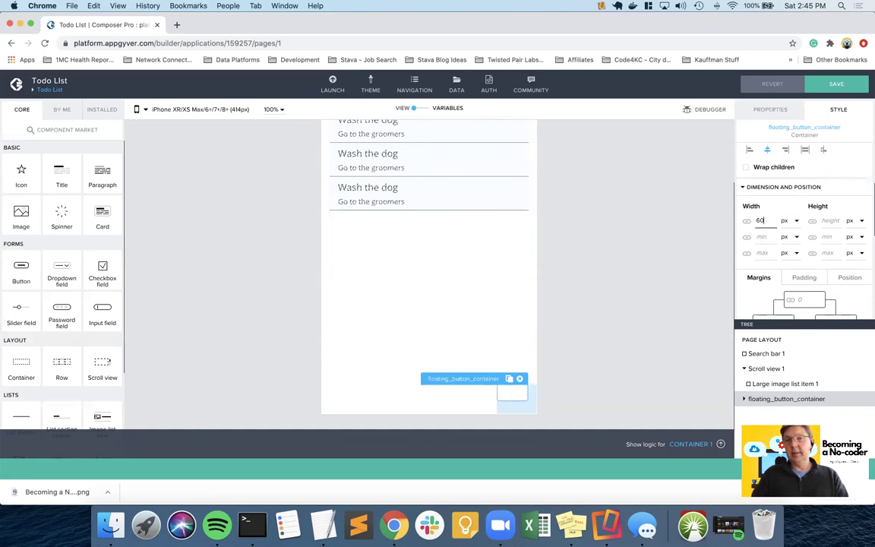
key(Tab)
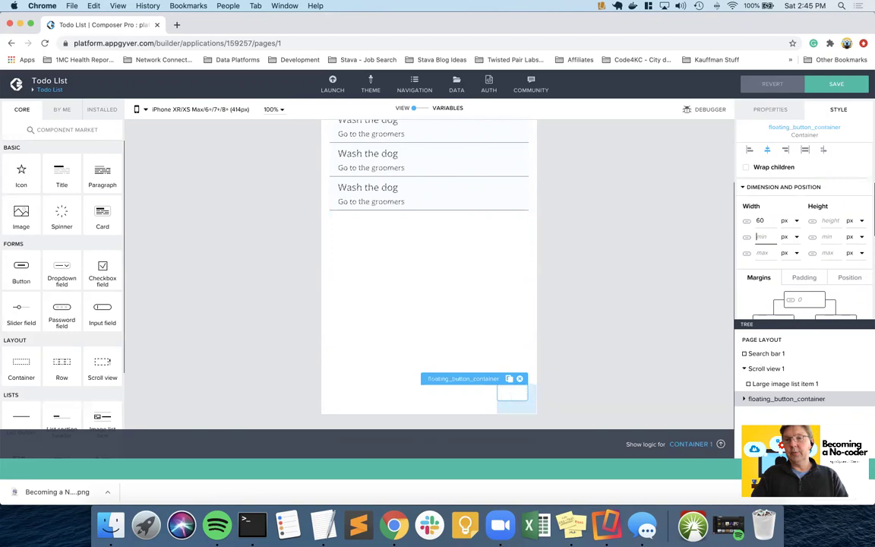
click(831, 220)
text(60)
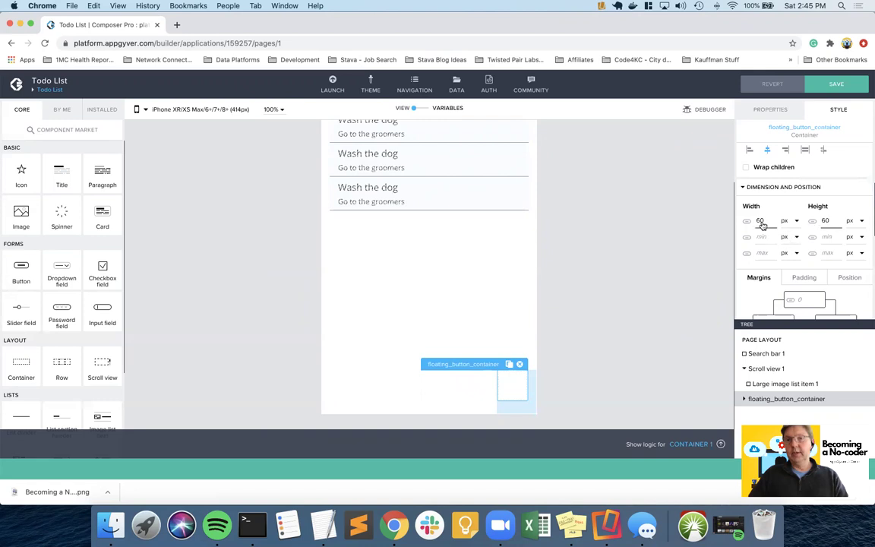
scroll(815, 238, down, 2)
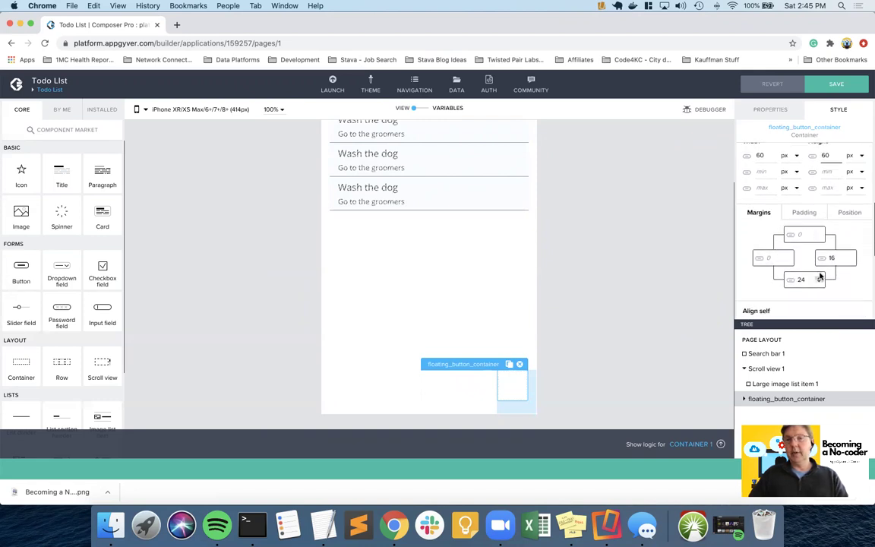
click(849, 212)
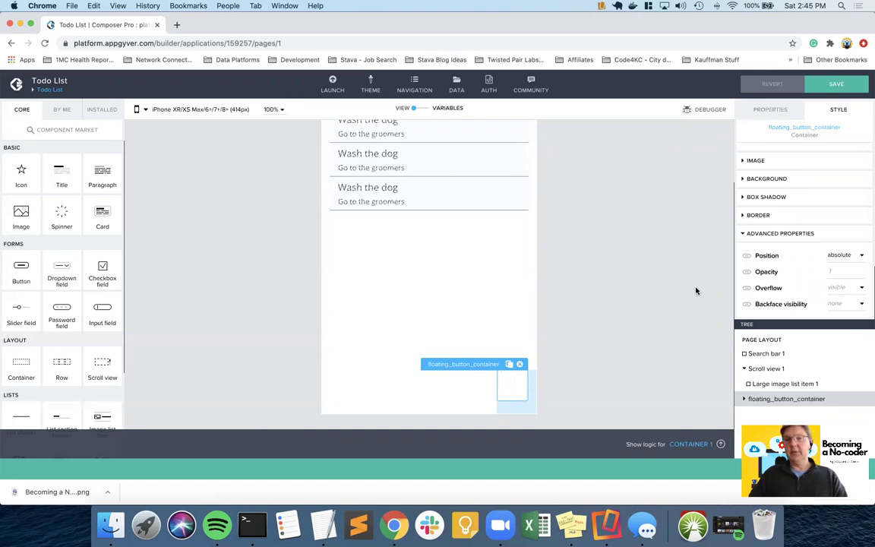
- Bind the container's background colour to the teal $colorInformative theme variable
click(743, 179)
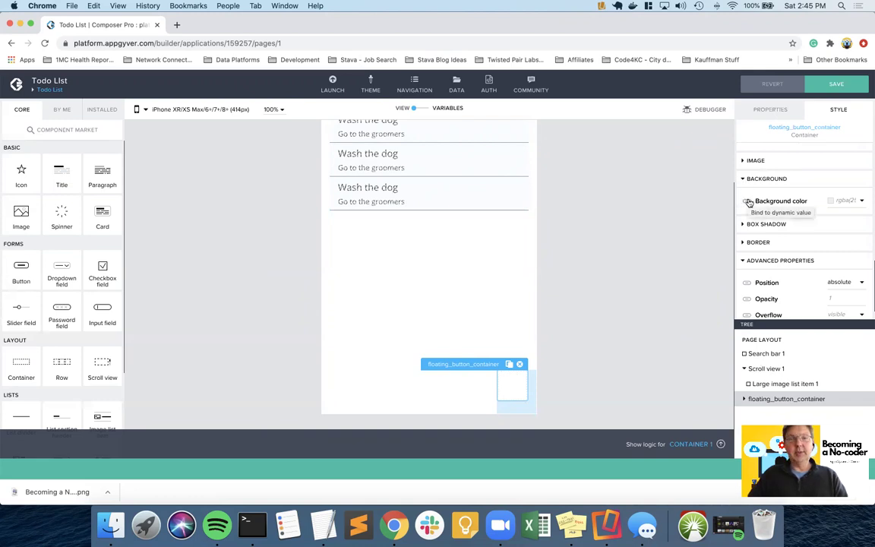
click(748, 201)
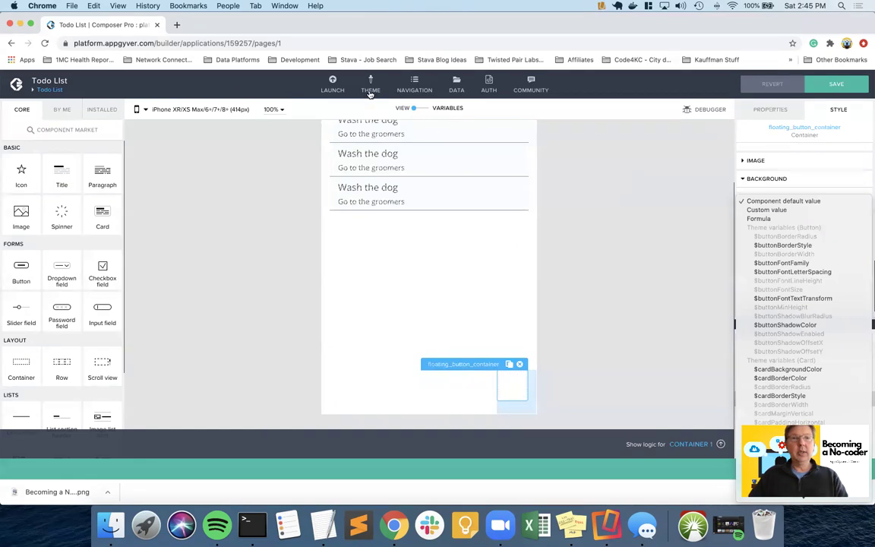
click(836, 85)
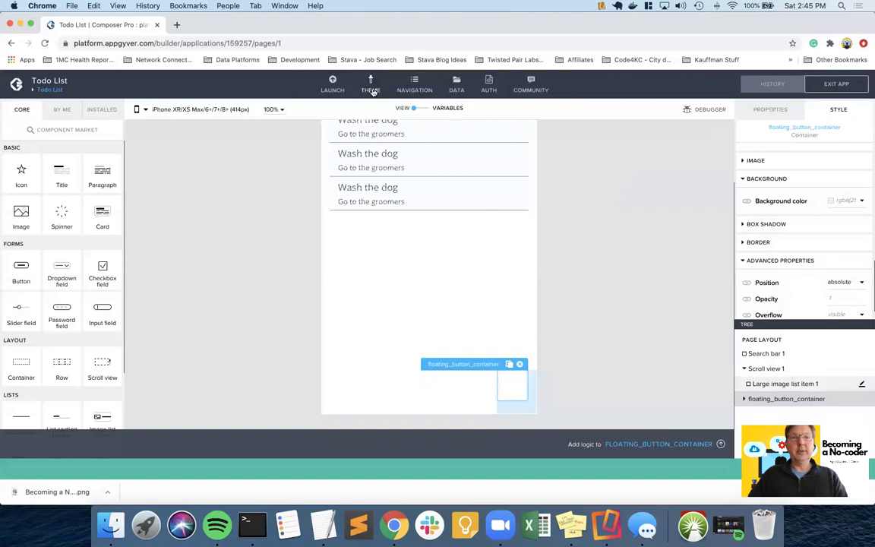
click(371, 90)
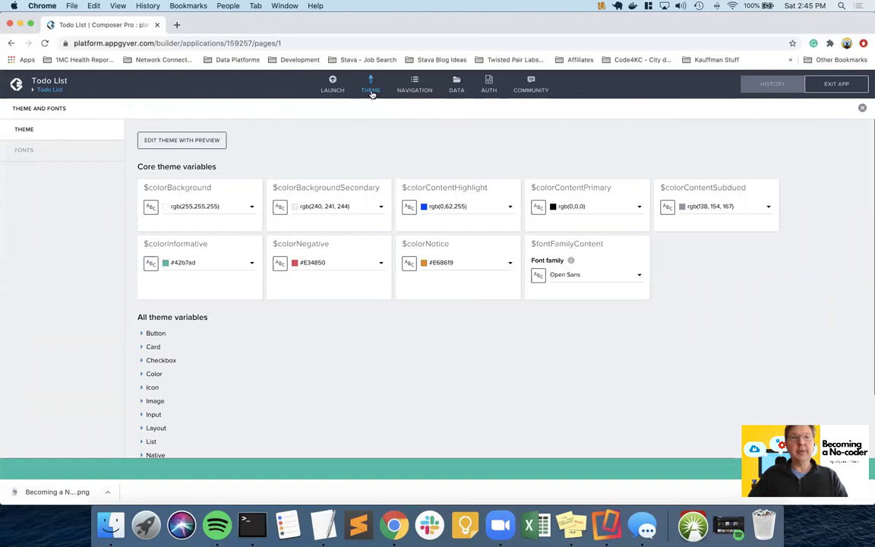
click(372, 91)
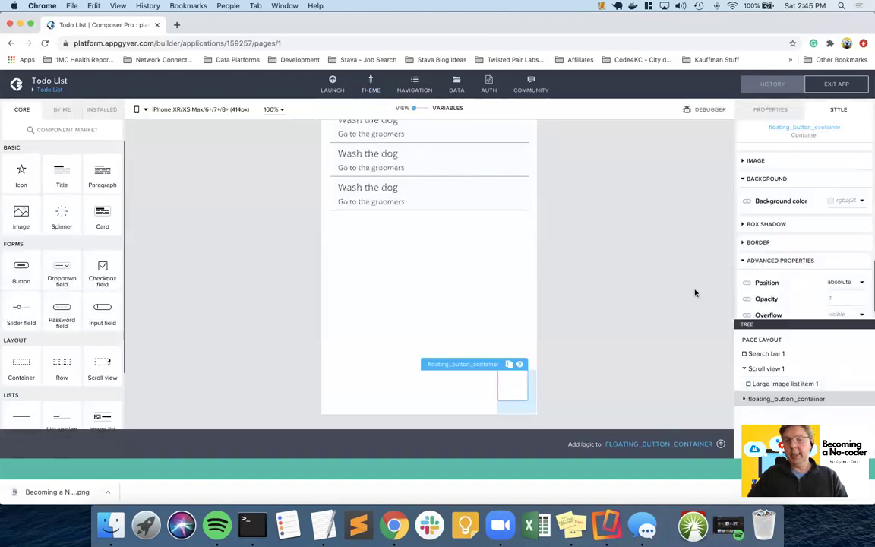
scroll(802, 266, down, 1)
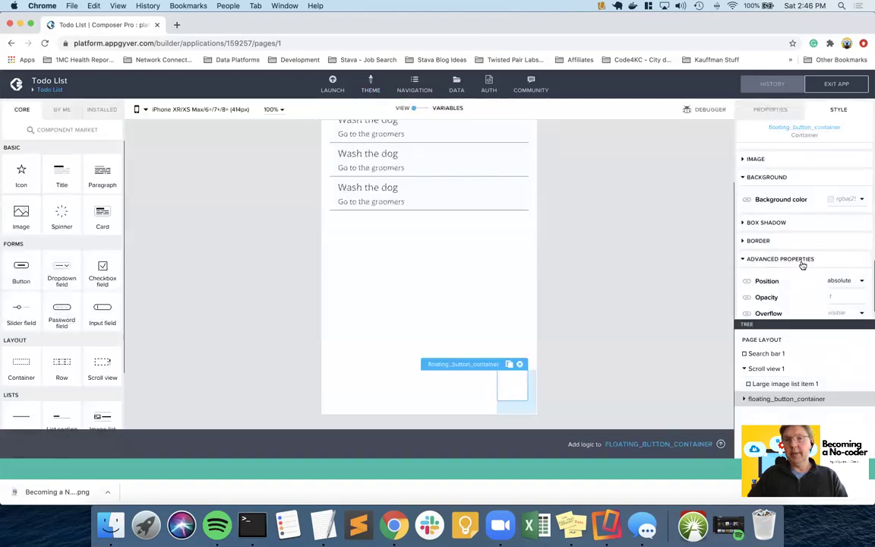
click(746, 207)
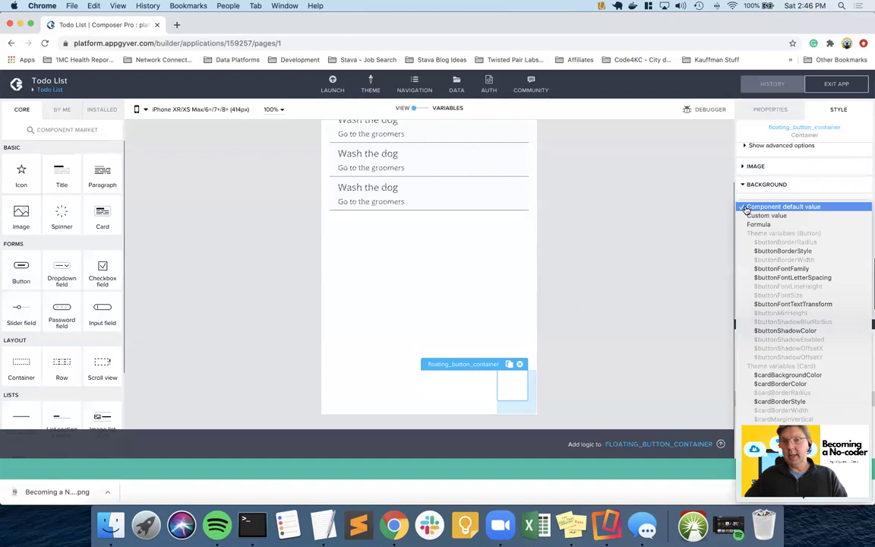
scroll(782, 331, down, 5)
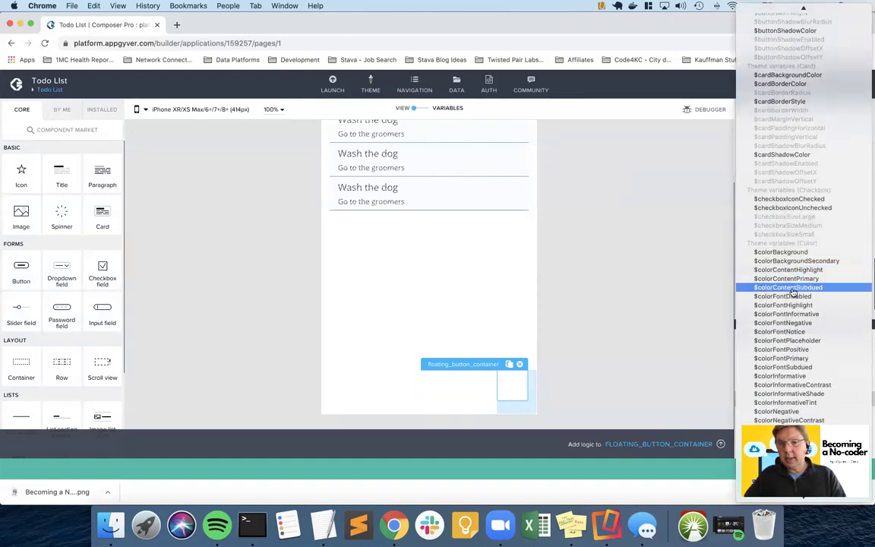
click(811, 377)
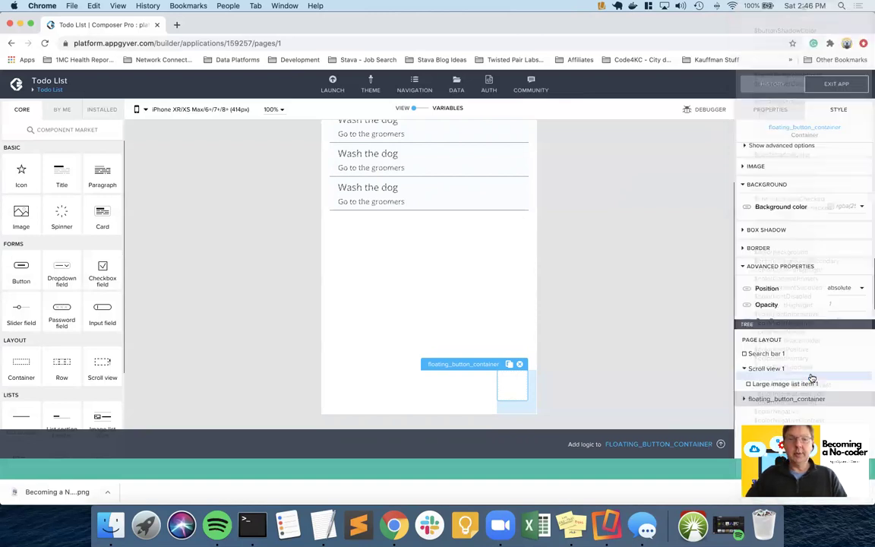
click(617, 344)
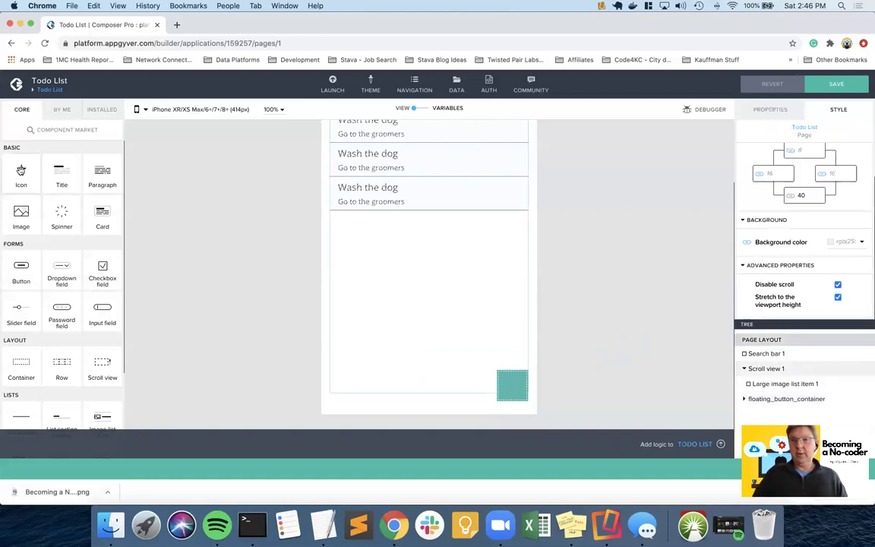
- Drag an Icon component into the floating button container
drag(362, 333, 514, 385)
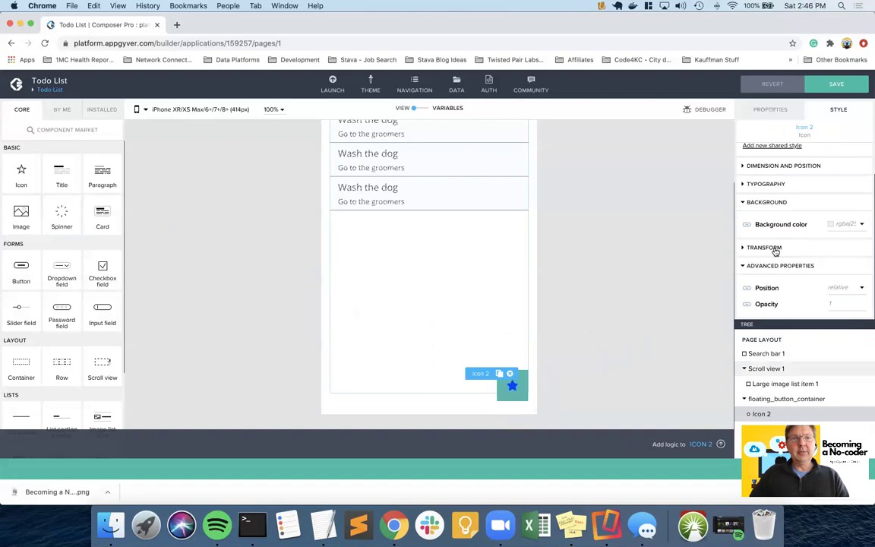
scroll(775, 251, up, 2)
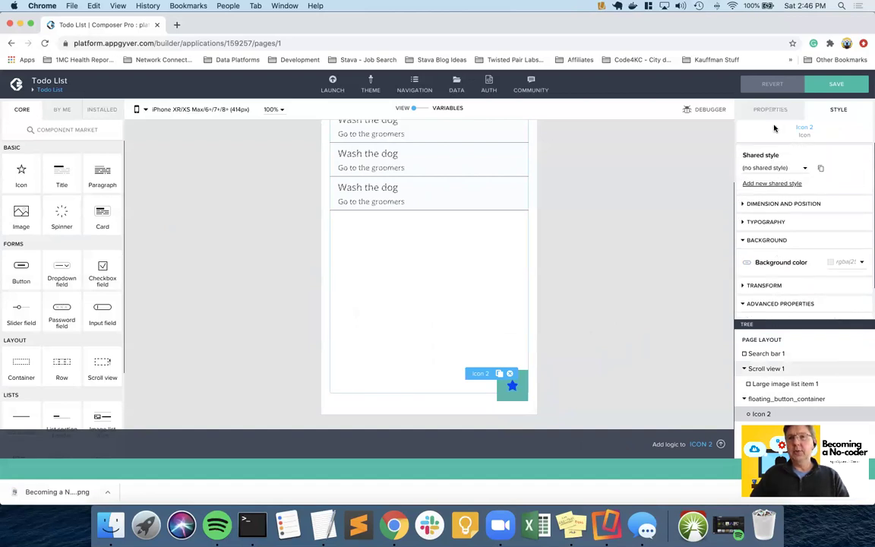
click(772, 110)
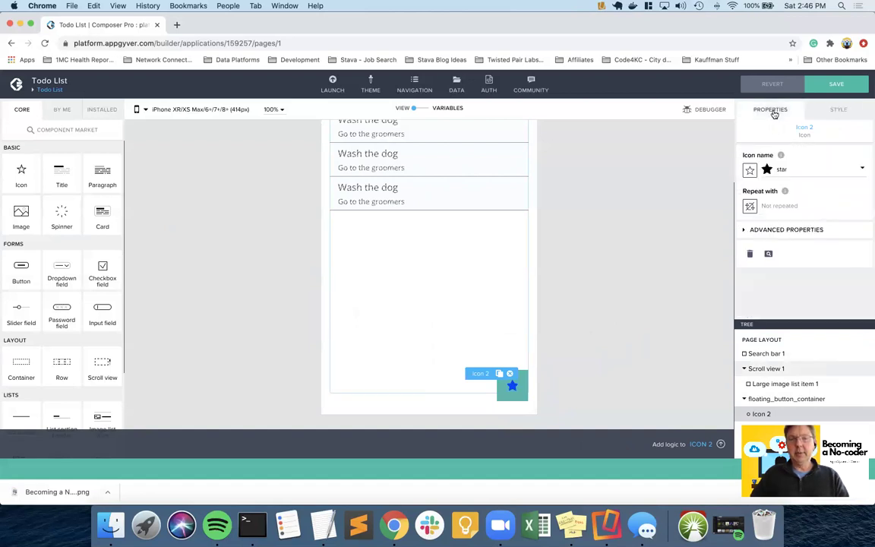
- Search the icon library for 'pen' and set Icon 2 to the pencil icon
click(775, 172)
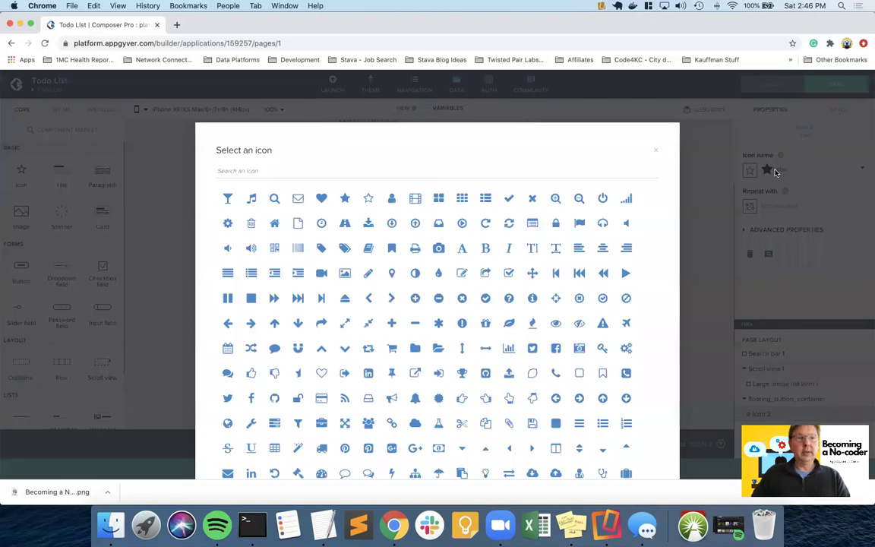
click(242, 171)
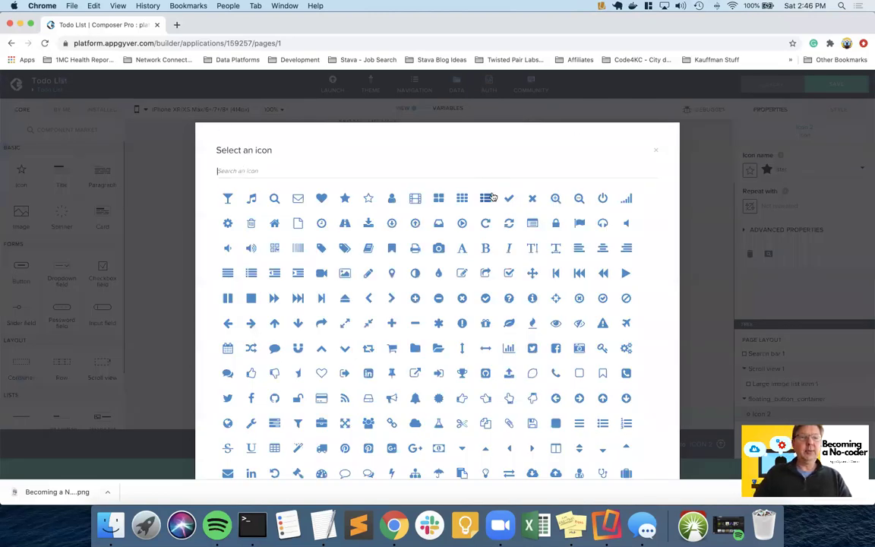
text(new)
key(BackSpace)
key(BackSpace)
key(BackSpace)
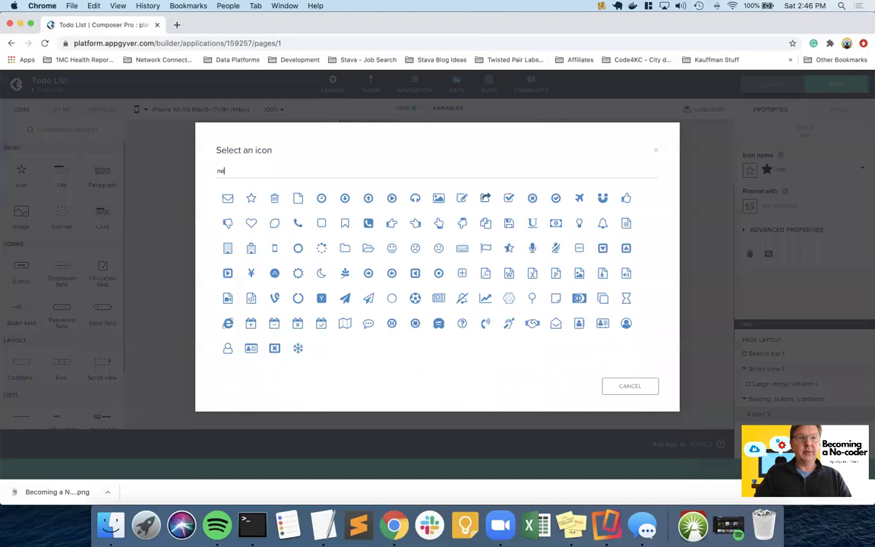
text(writ)
key(BackSpace)
key(BackSpace)
key(BackSpace)
text(pend)
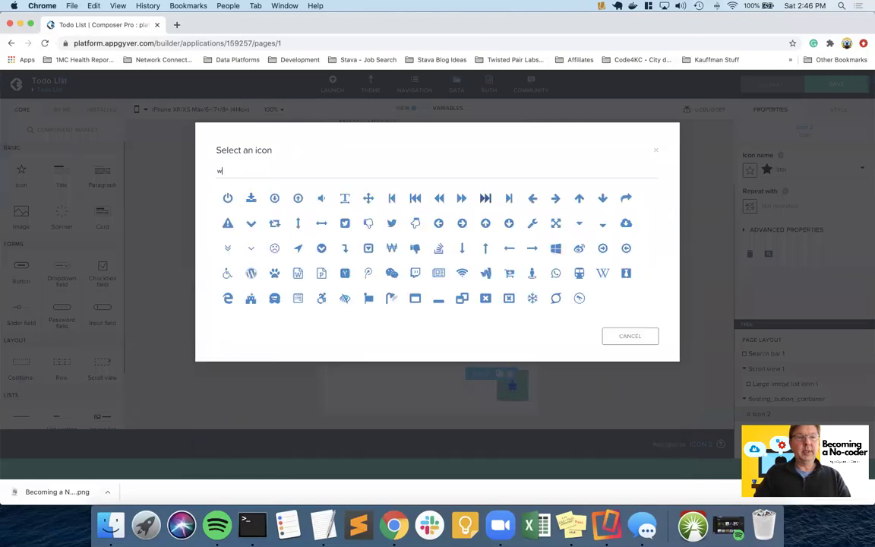
key(BackSpace)
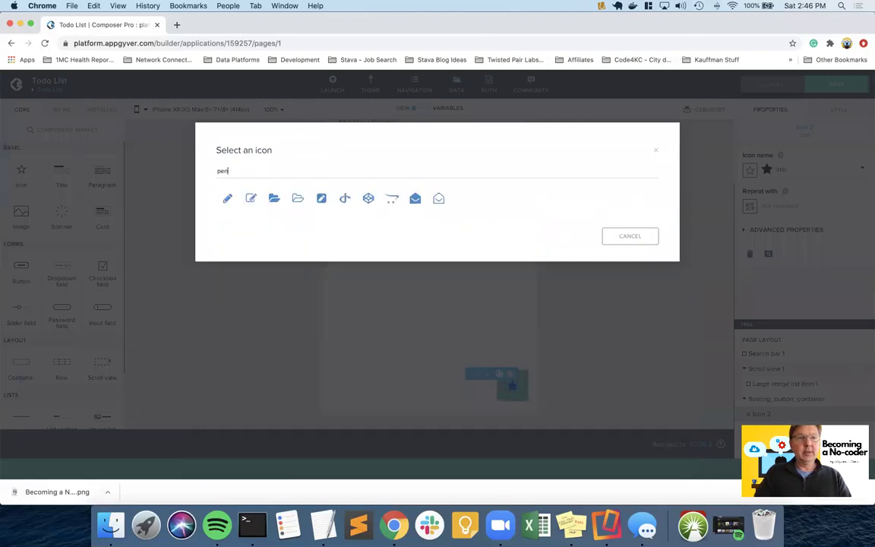
click(228, 199)
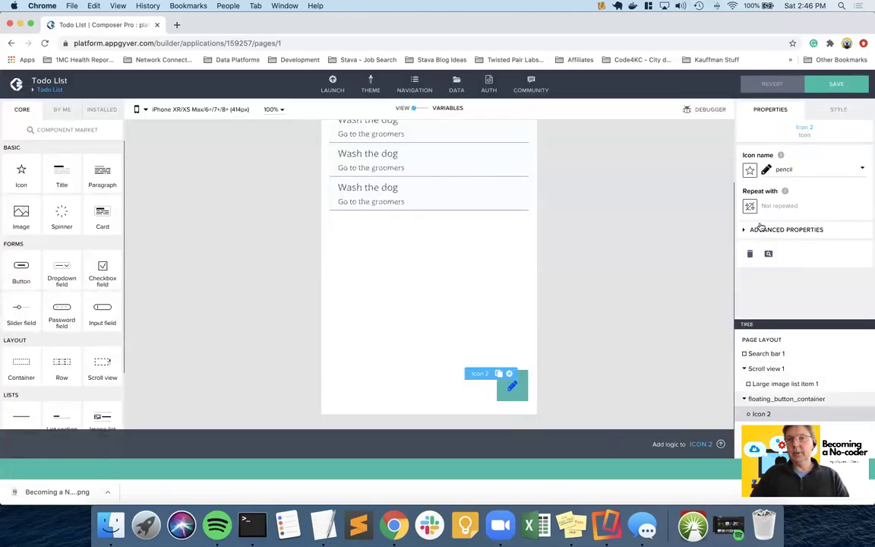
click(839, 110)
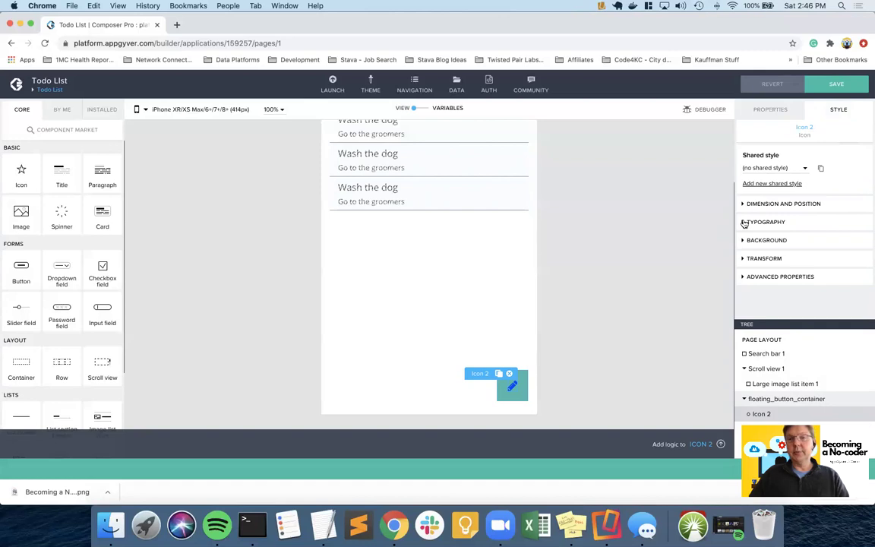
- Set the pencil icon's font size to 32
click(744, 223)
click(838, 241)
text(32)
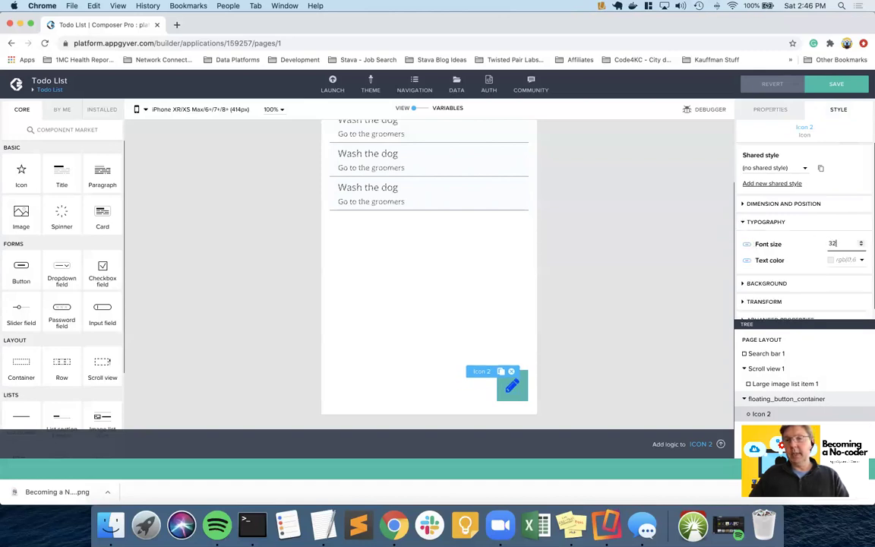
key(Return)
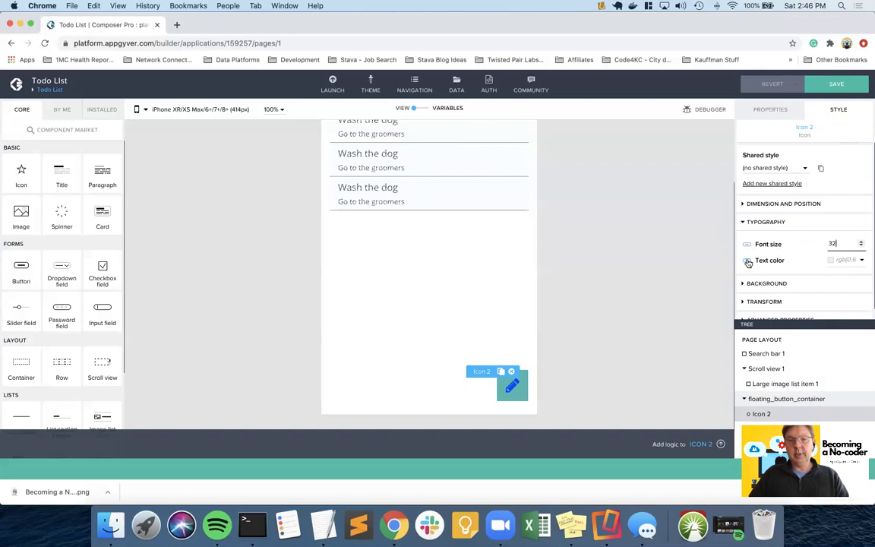
- Bind the icon's text colour to the $colorBackground theme variable
click(748, 262)
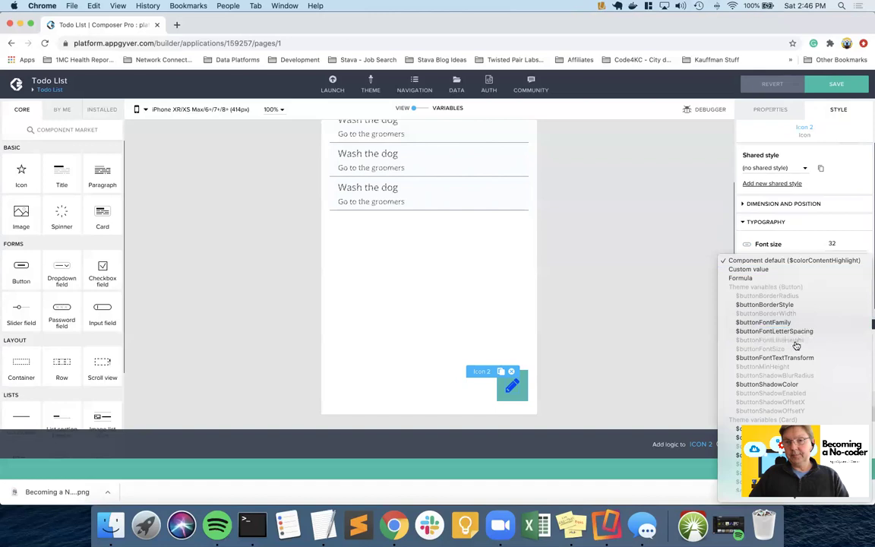
scroll(797, 347, down, 10)
scroll(795, 345, down, 3)
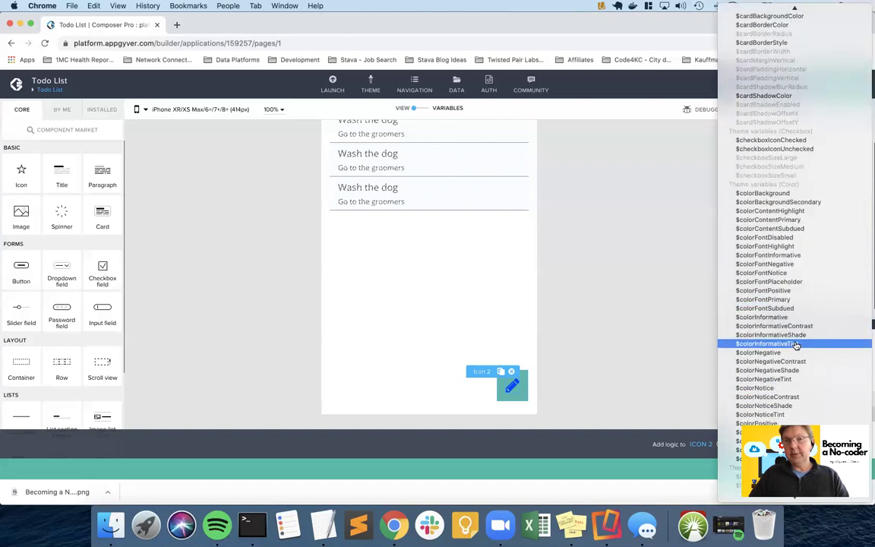
click(775, 194)
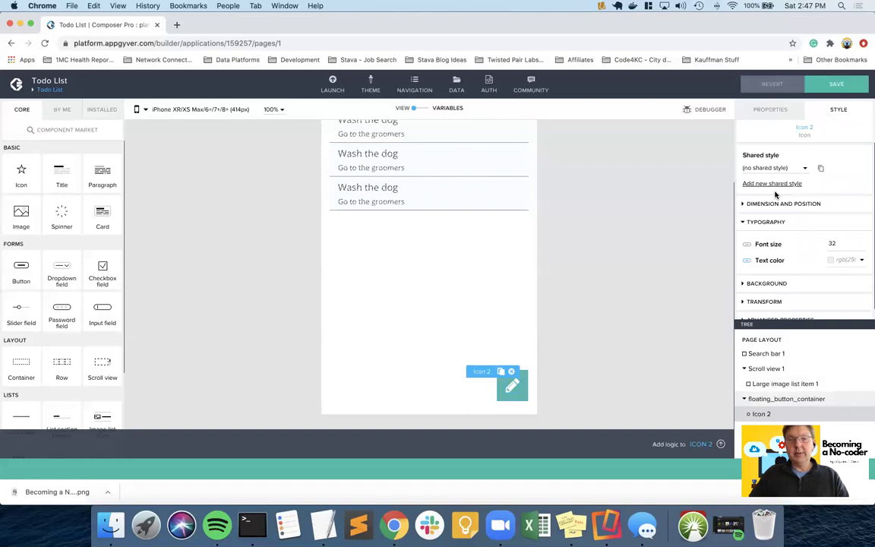
click(521, 395)
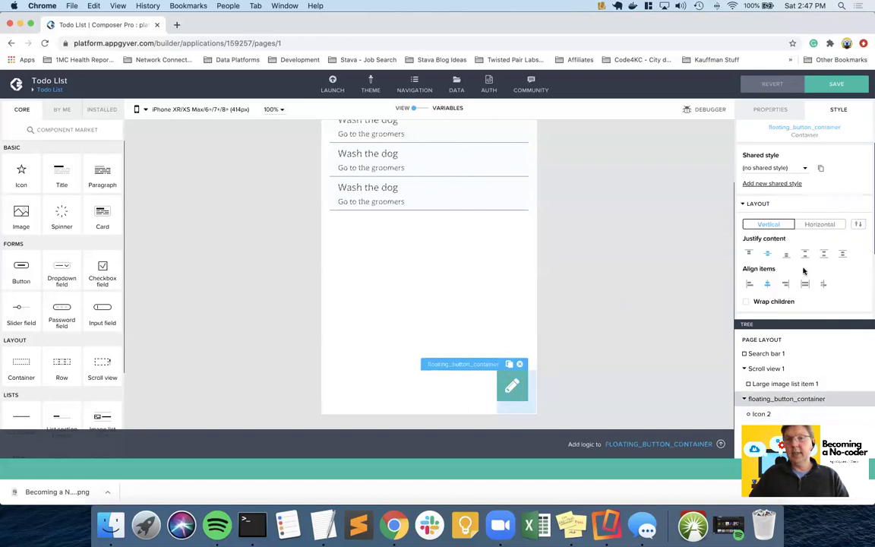
- Give the container a solid border with a corner radius of 60
scroll(804, 271, down, 3)
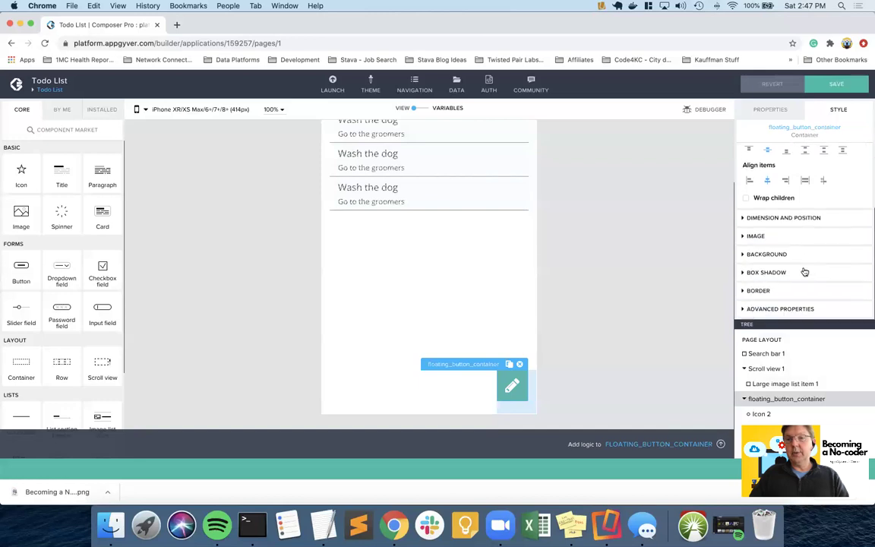
click(757, 290)
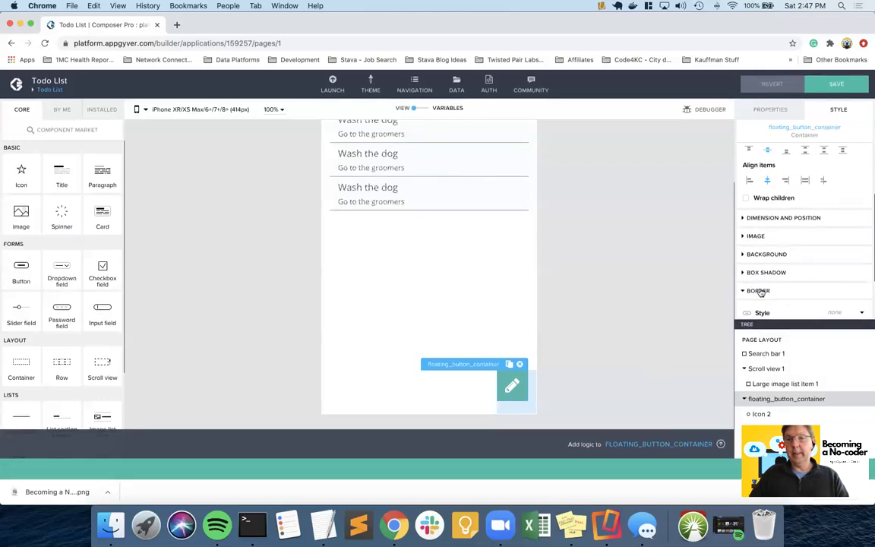
click(860, 237)
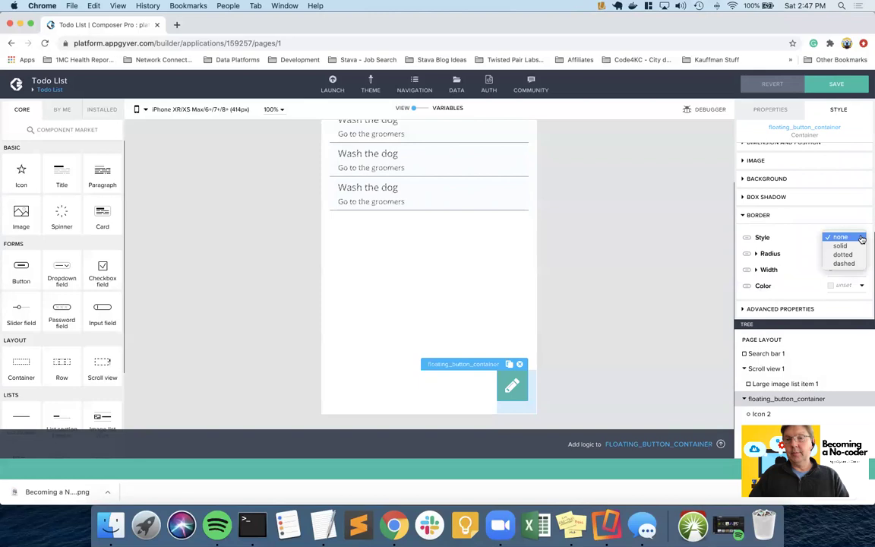
click(844, 245)
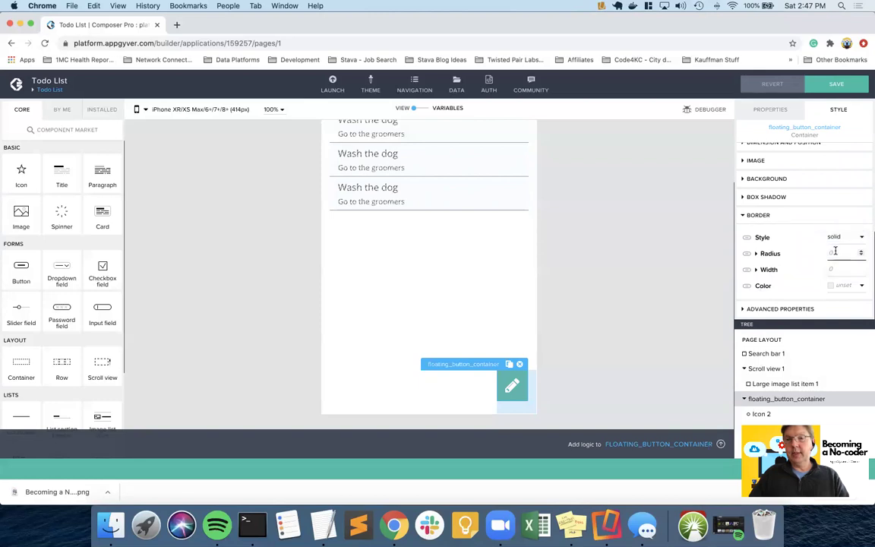
click(835, 252)
text(60)
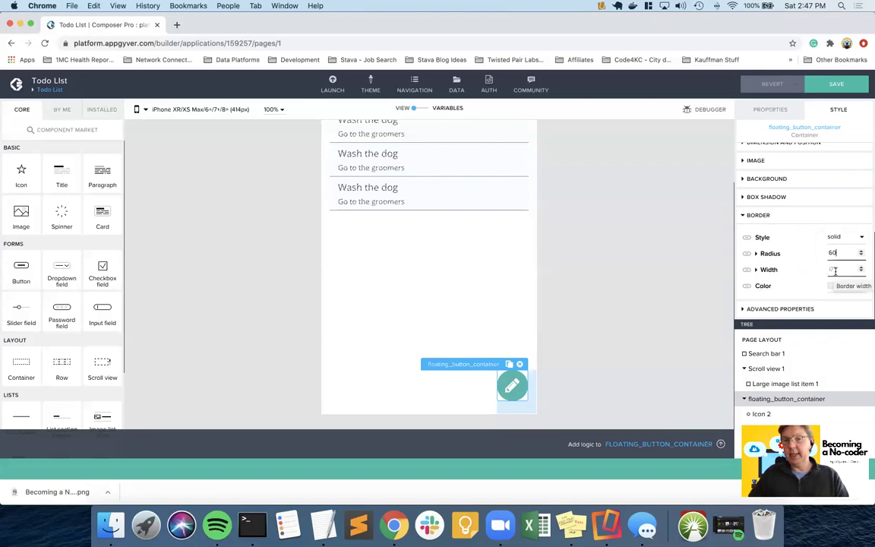
- Bind the border colour to a theme variable and save the app
click(745, 288)
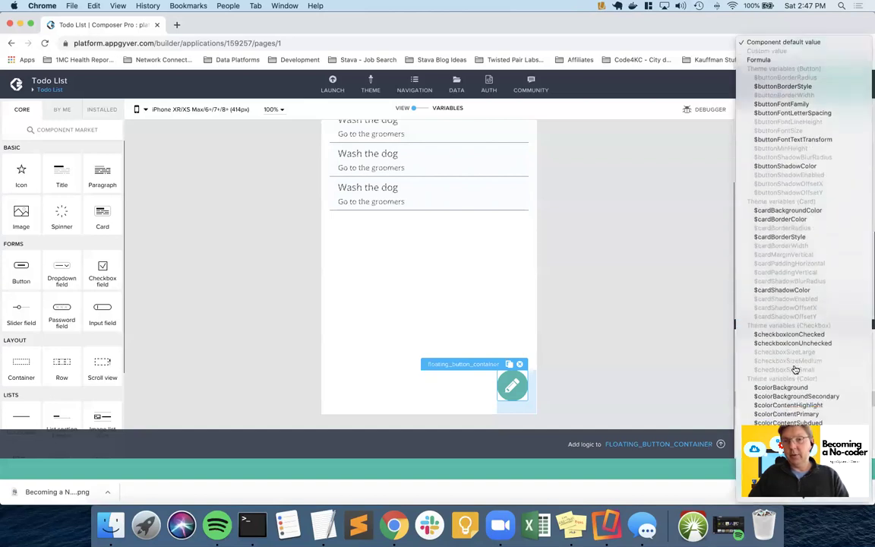
scroll(794, 369, down, 5)
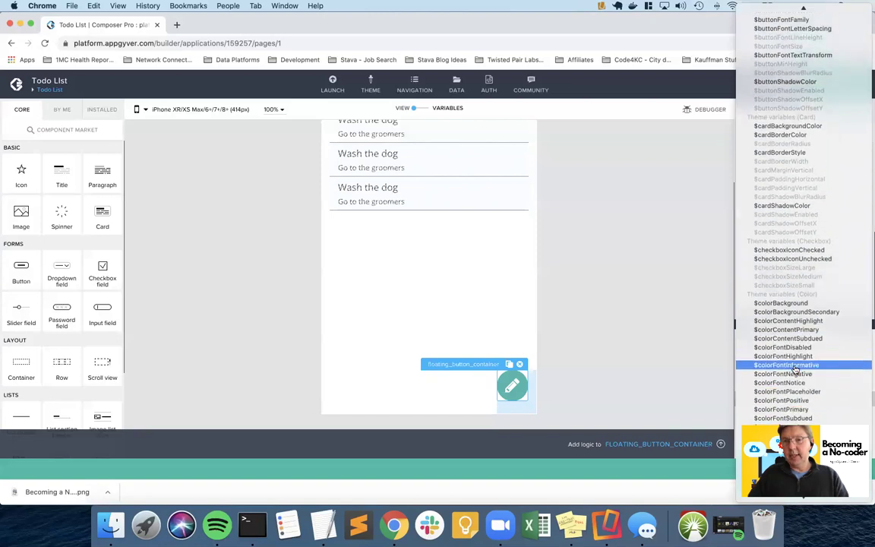
scroll(806, 389, down, 3)
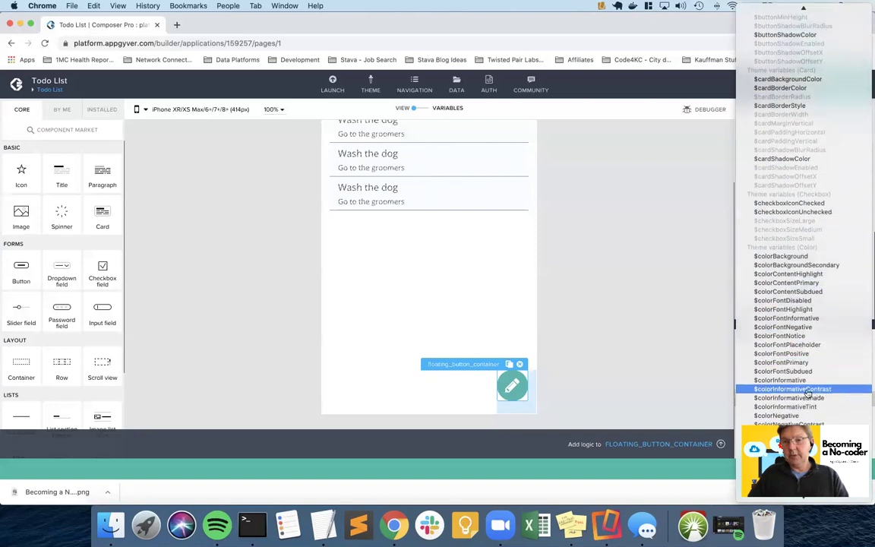
click(805, 384)
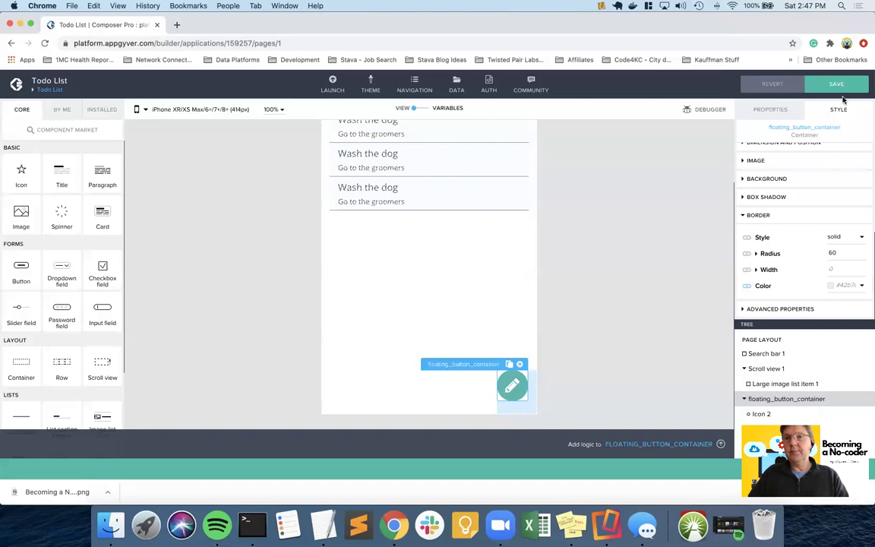
click(836, 85)
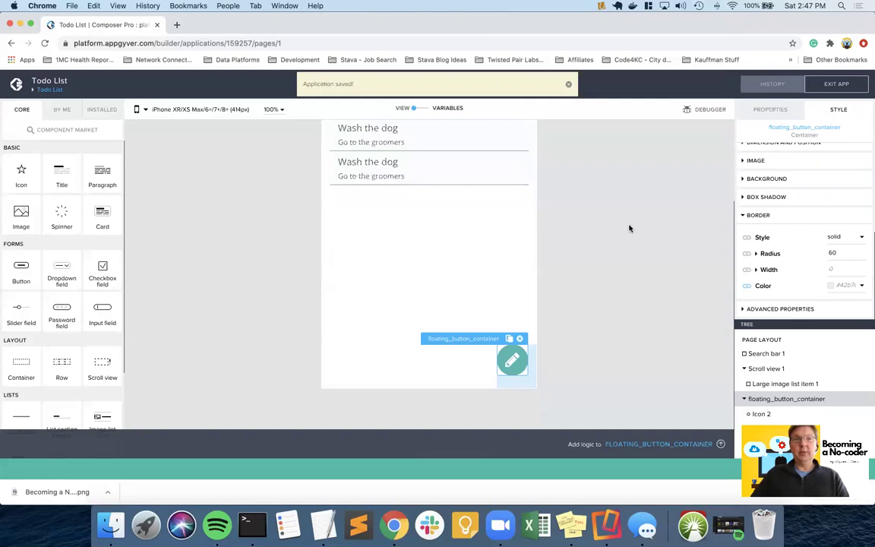
- In the Stickies note, replace the dash before the floating container/icon task with X
key(super+h)
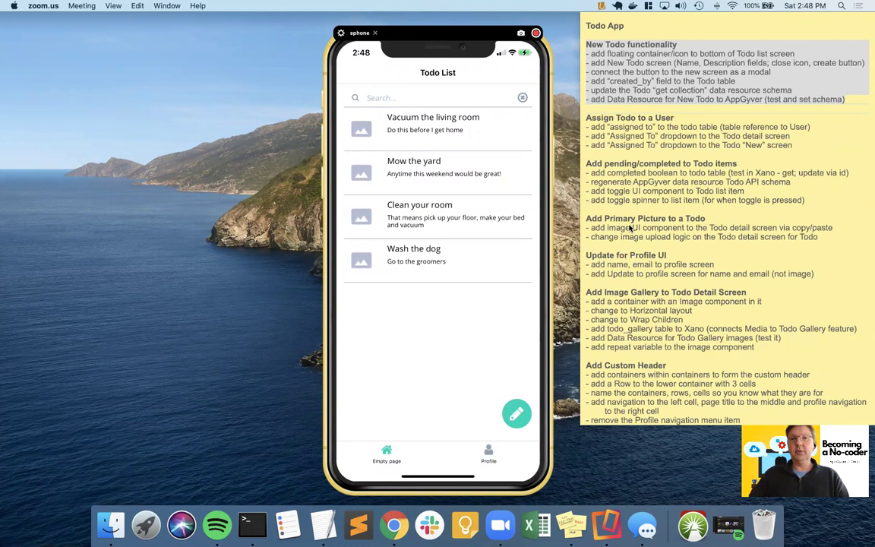
click(675, 53)
click(619, 49)
key(Delete)
key(Delete)
text(X)
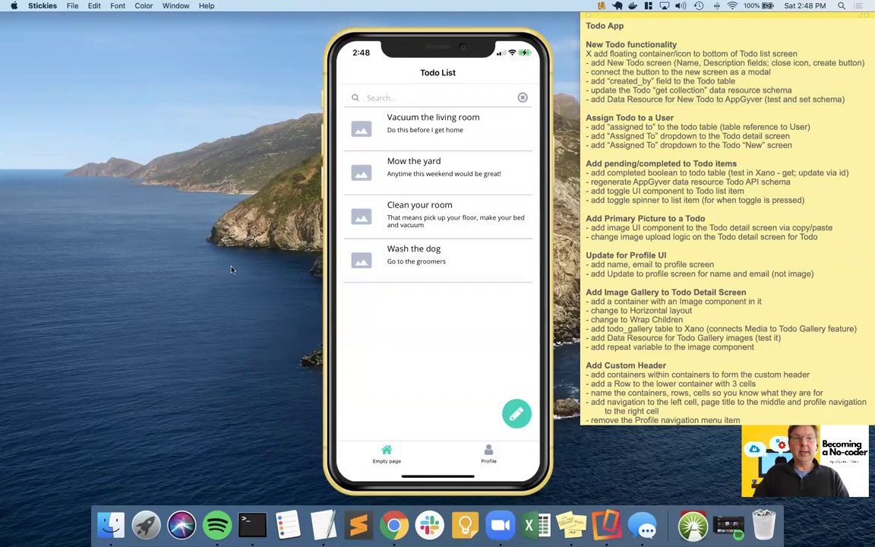
key(ctrl+Left)
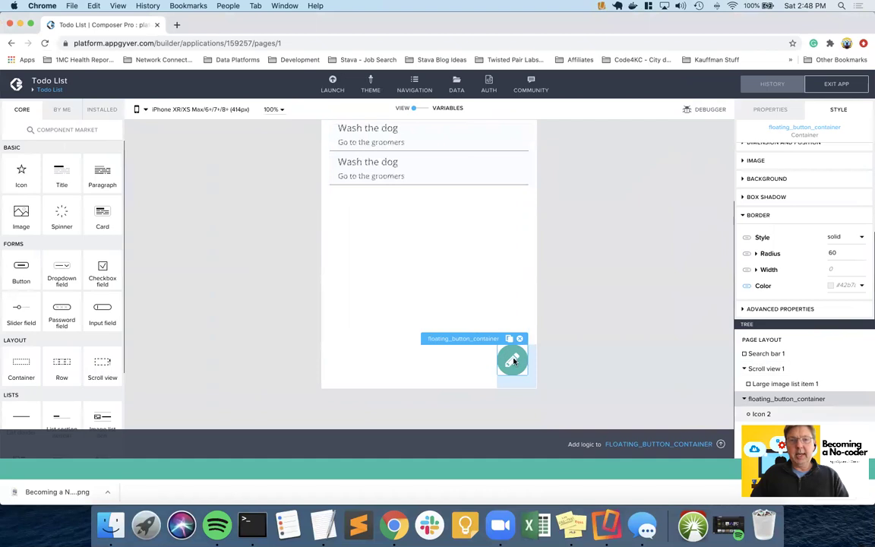
- Enable the container's box shadow with Offset X 4, blur radius 3 and $cardShadowColor colour
click(774, 197)
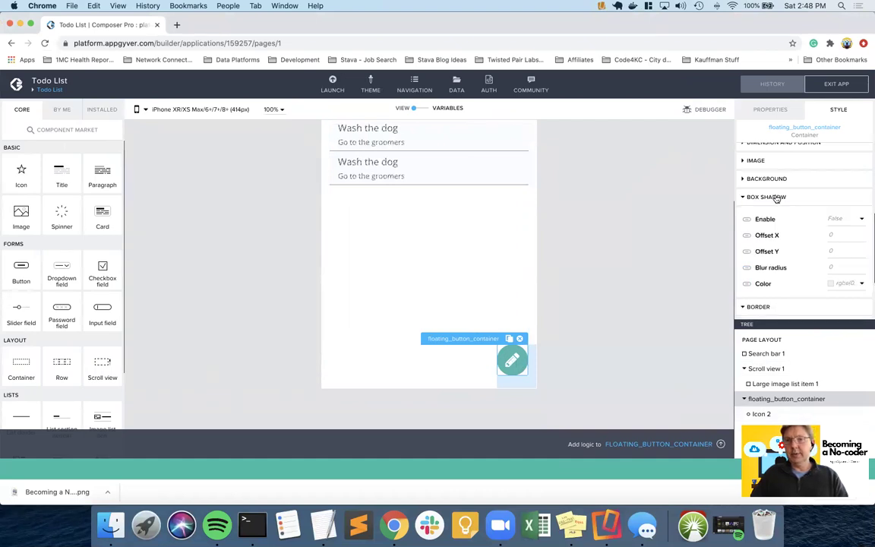
click(860, 219)
click(845, 211)
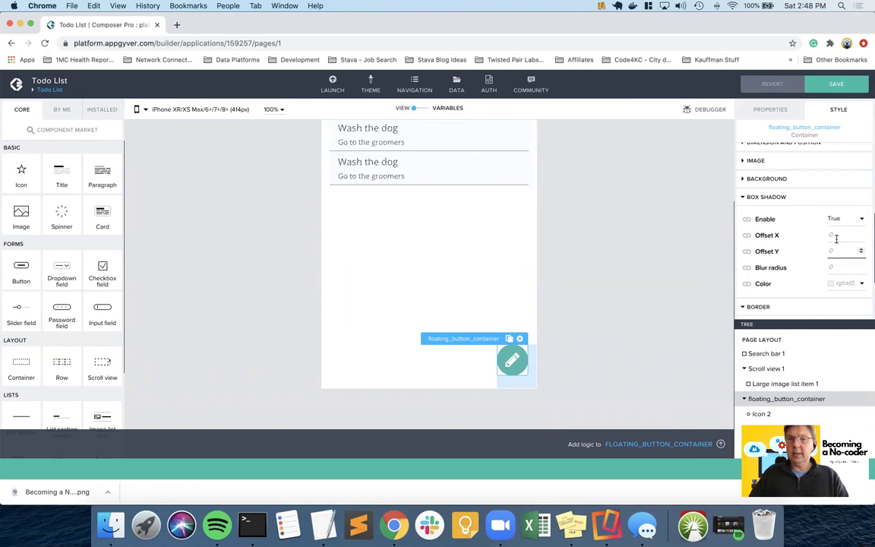
click(835, 235)
text(4)
key(Tab)
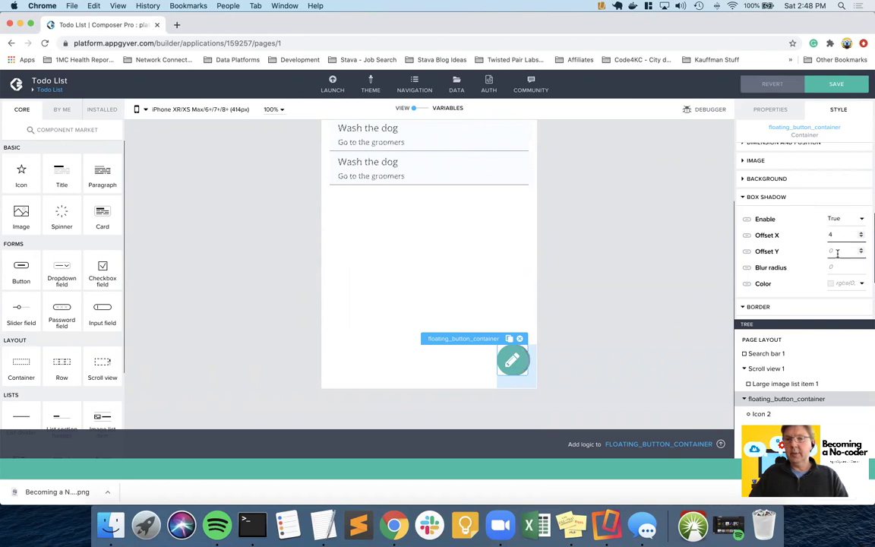
click(837, 266)
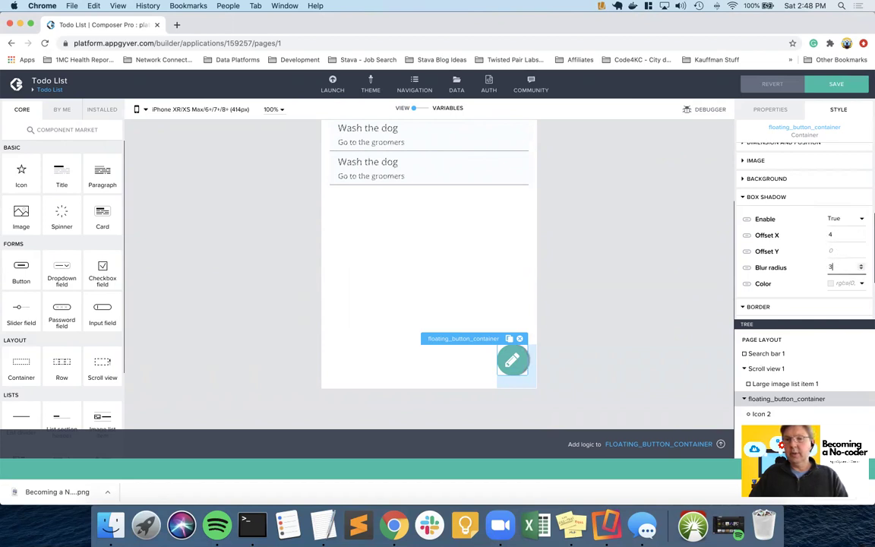
click(746, 285)
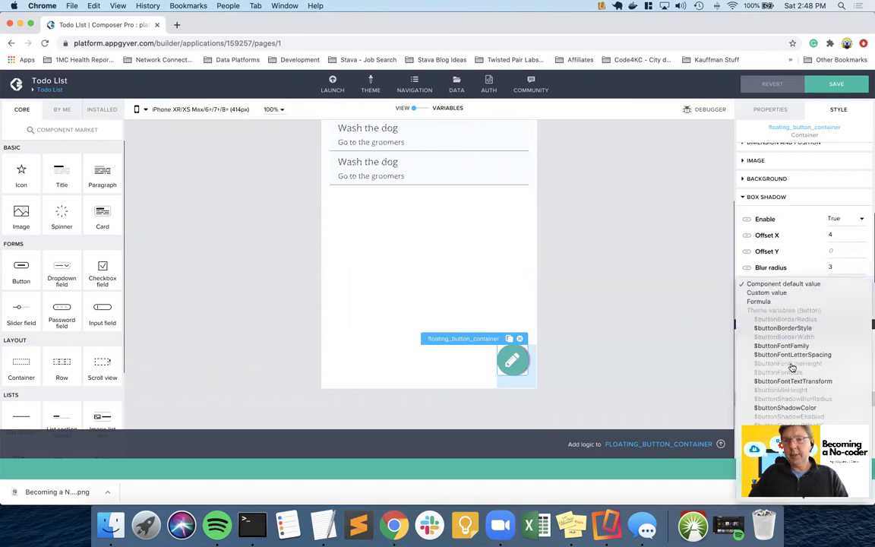
scroll(792, 368, down, 6)
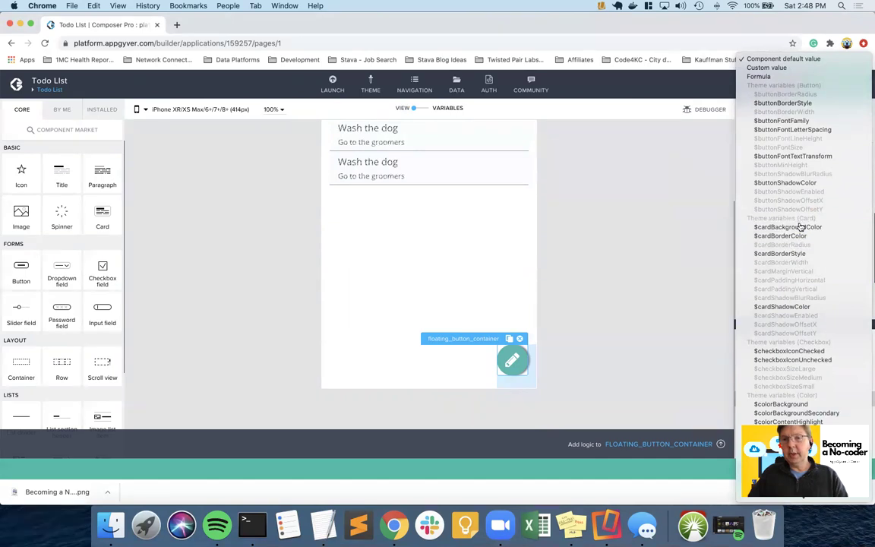
click(794, 307)
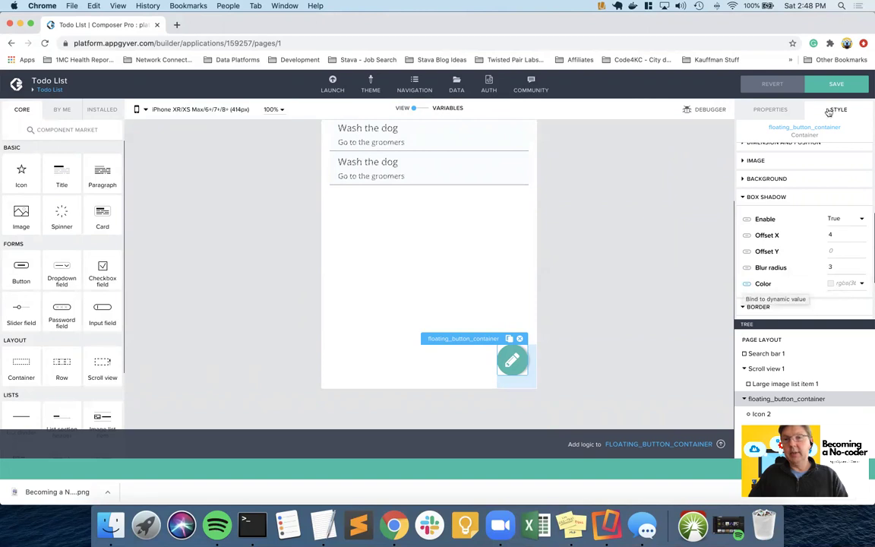
- Check the floating pencil button in the phone preview, then deselect it to show page settings
key(ctrl+Right)
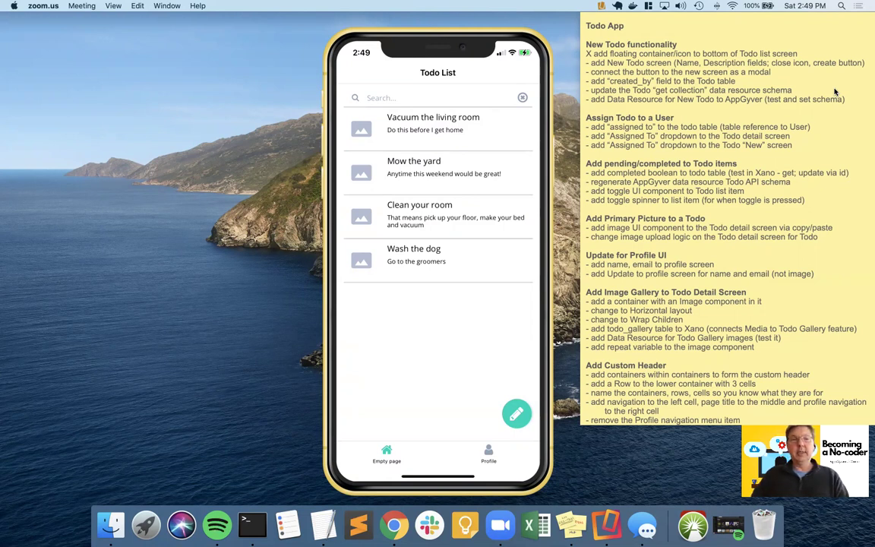
key(ctrl+Left)
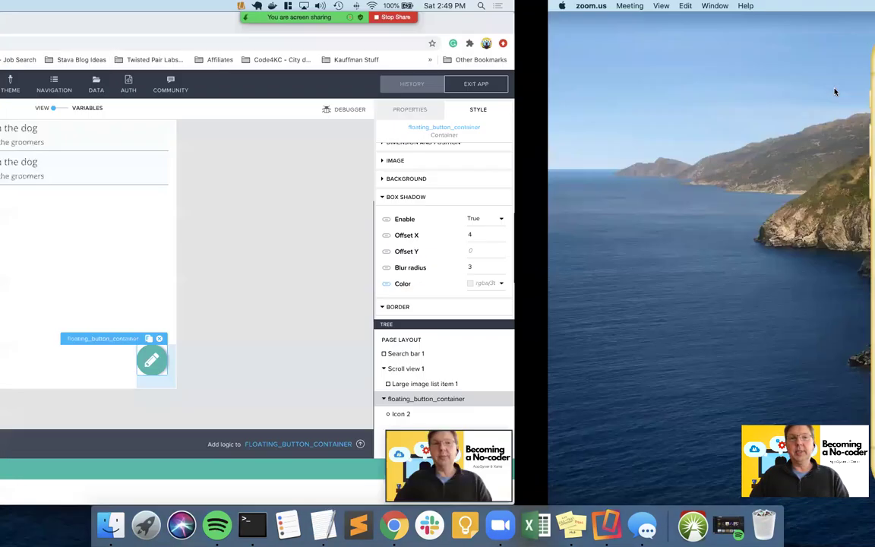
click(638, 206)
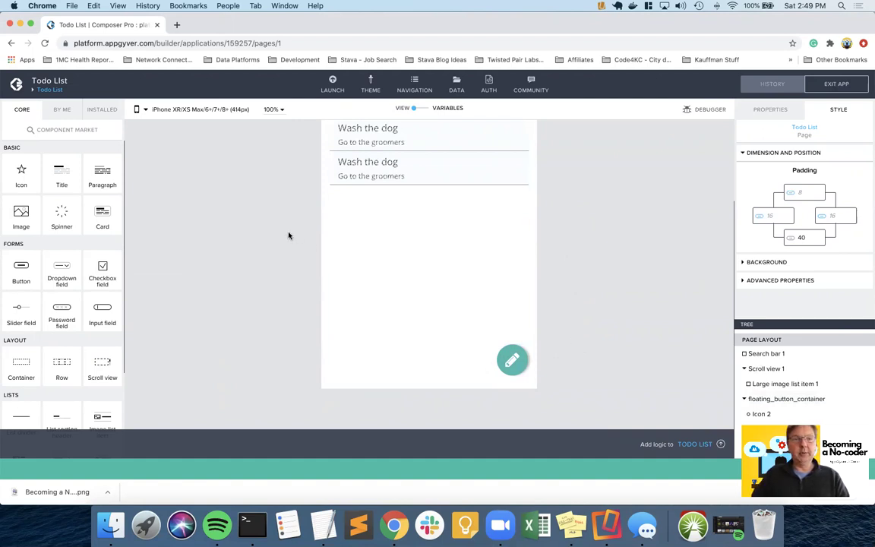
- Open the Todo List page's logic editor
scroll(366, 293, down, 1)
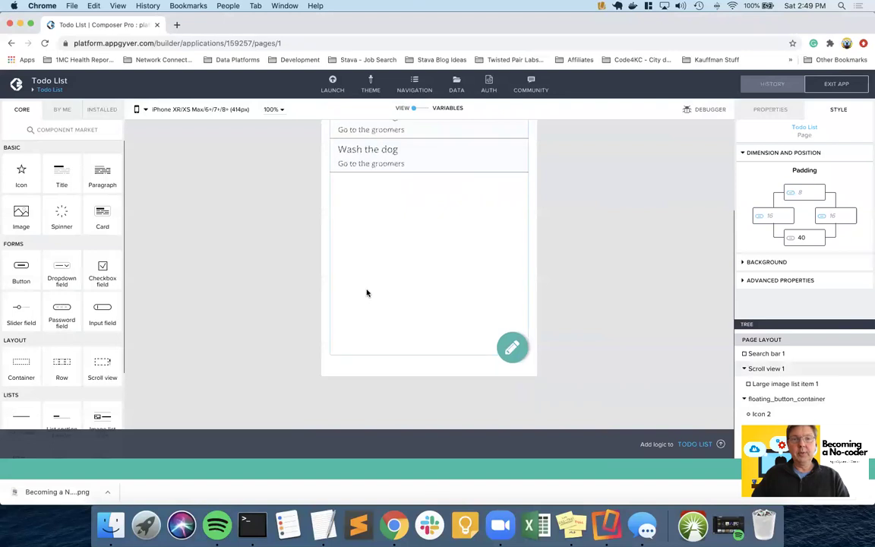
click(352, 439)
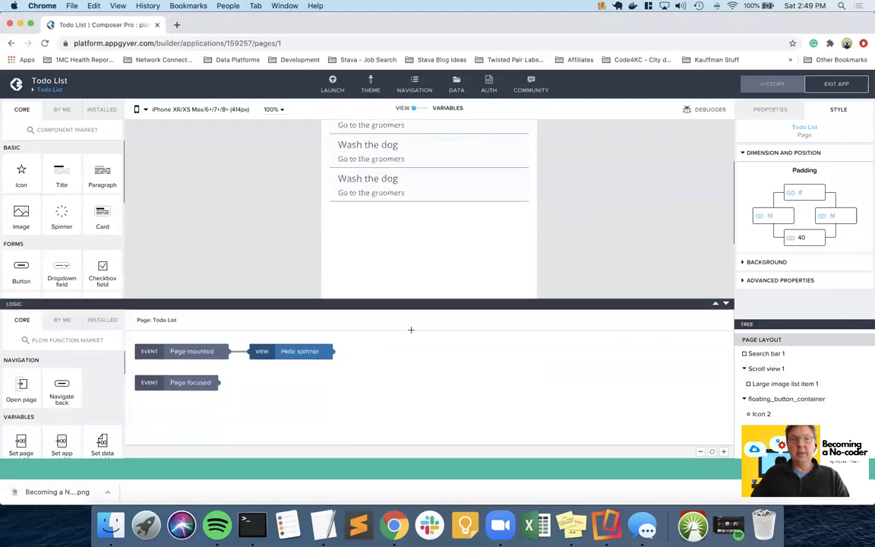
scroll(425, 259, down, 4)
- Mark the 'add New Todo screen' note in Stickies and return to the AppGyver builder
key(ctrl+Right)
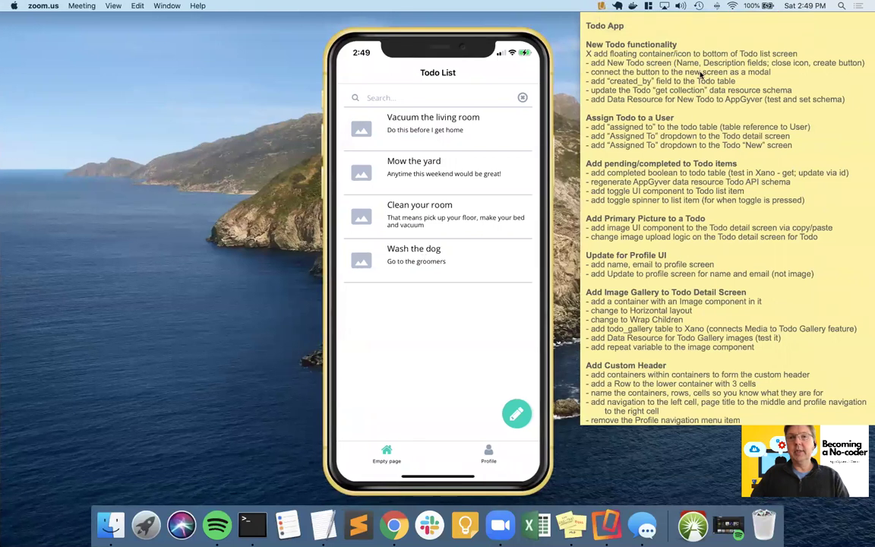
click(647, 66)
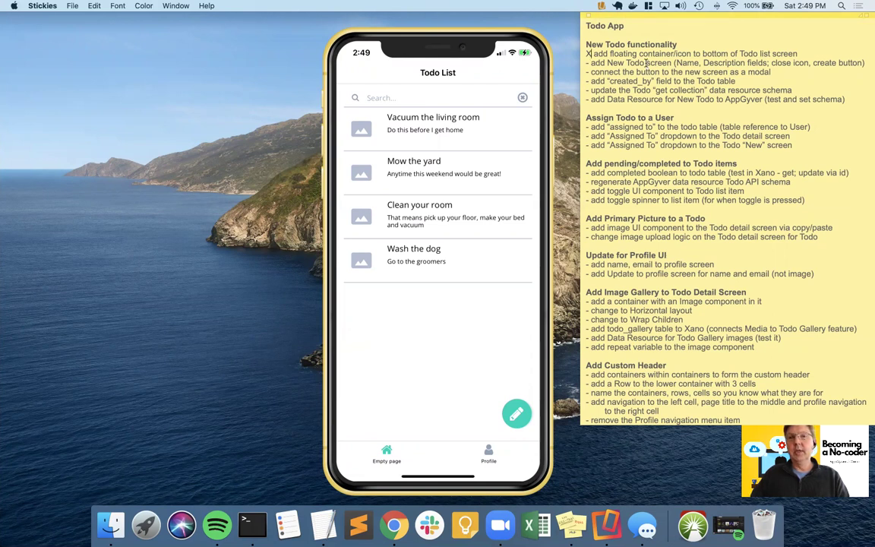
triple_click(647, 63)
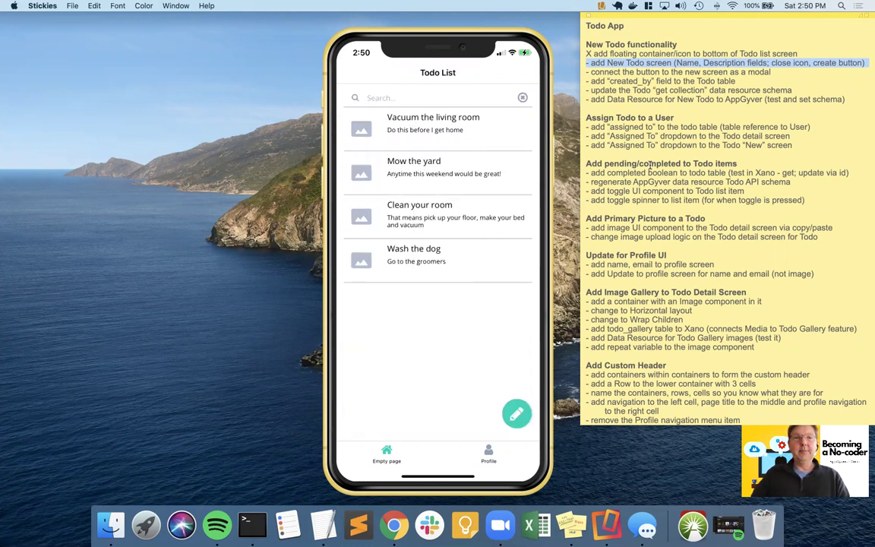
key(super+Tab)
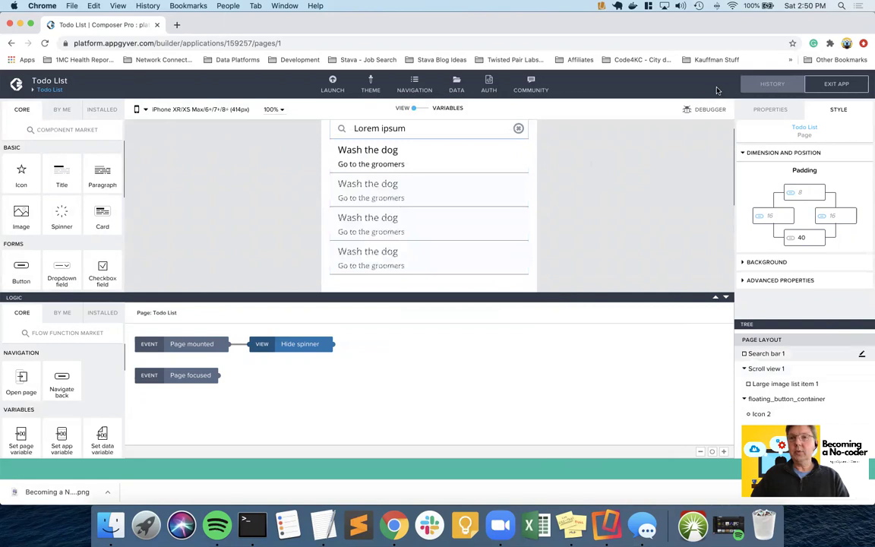
- From the page overview, add a new page named New Todo
click(49, 89)
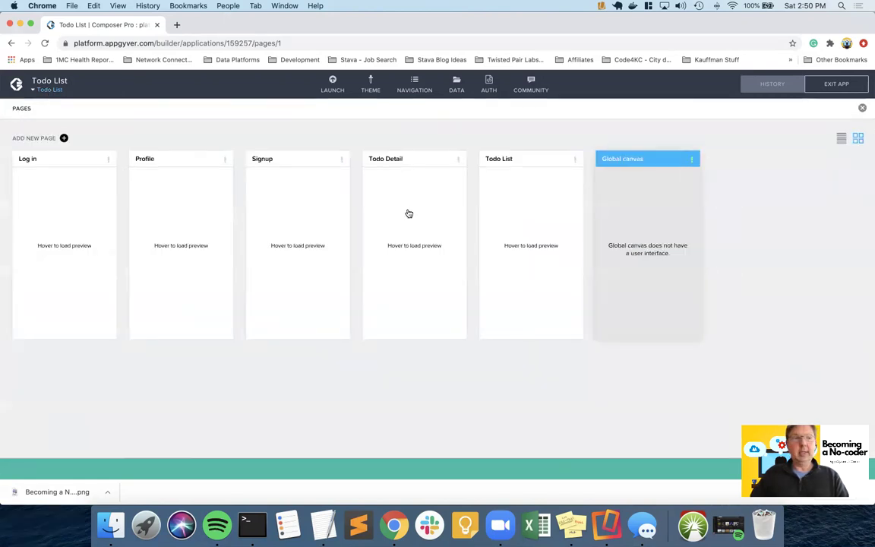
click(64, 139)
text(New Todo)
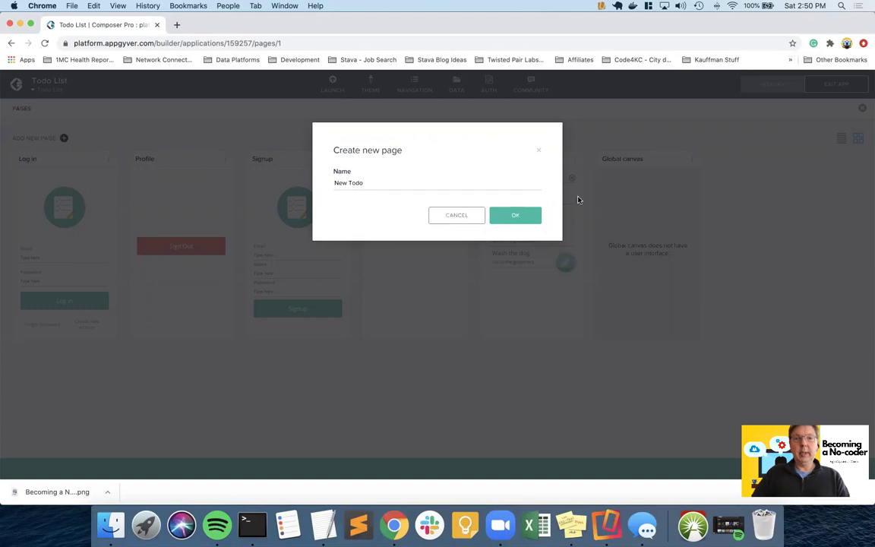
click(513, 215)
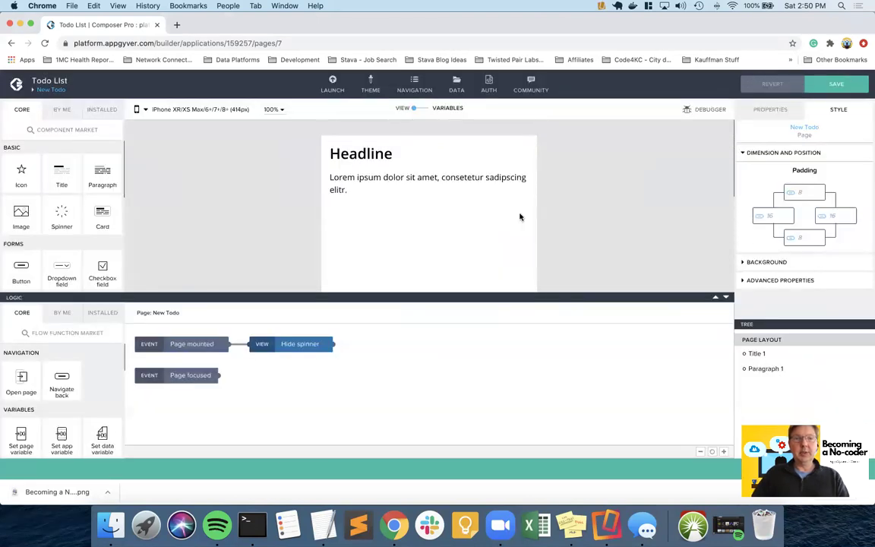
- Delete the default Headline title and placeholder paragraph from the New Todo page
click(371, 153)
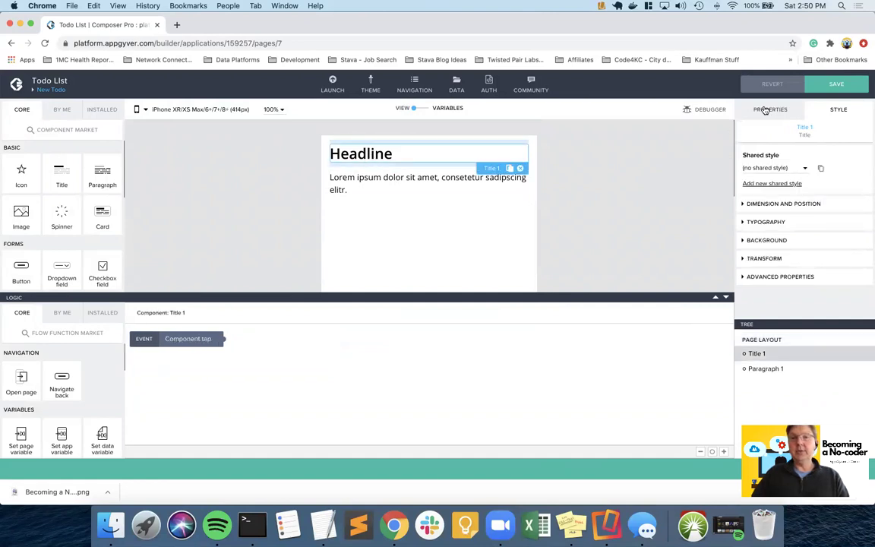
click(766, 109)
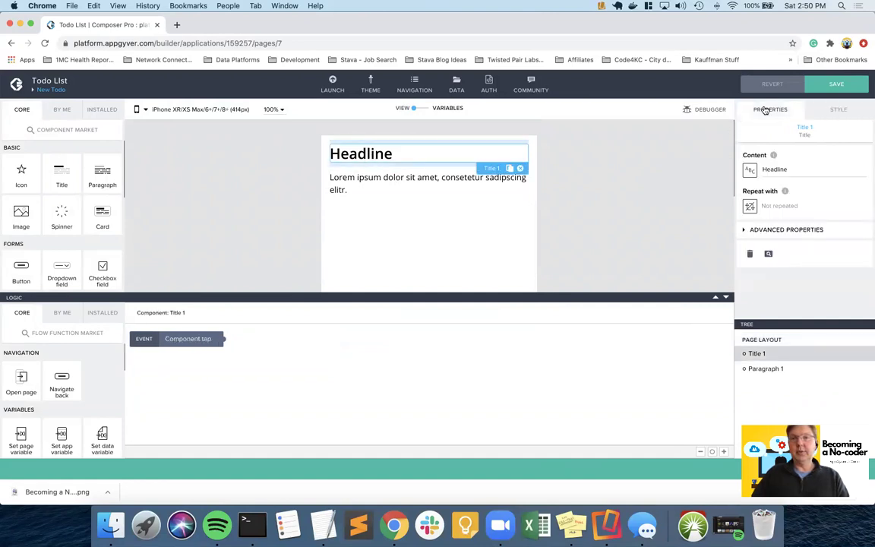
double_click(778, 171)
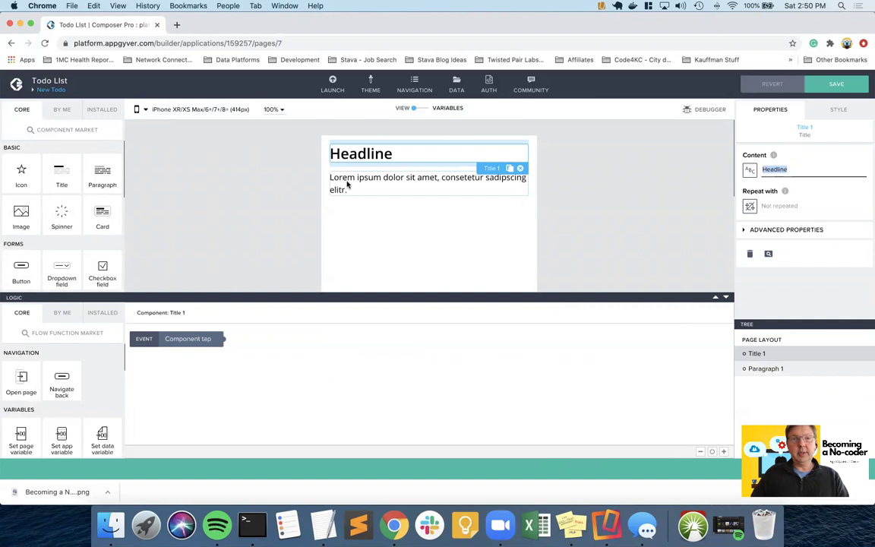
click(371, 219)
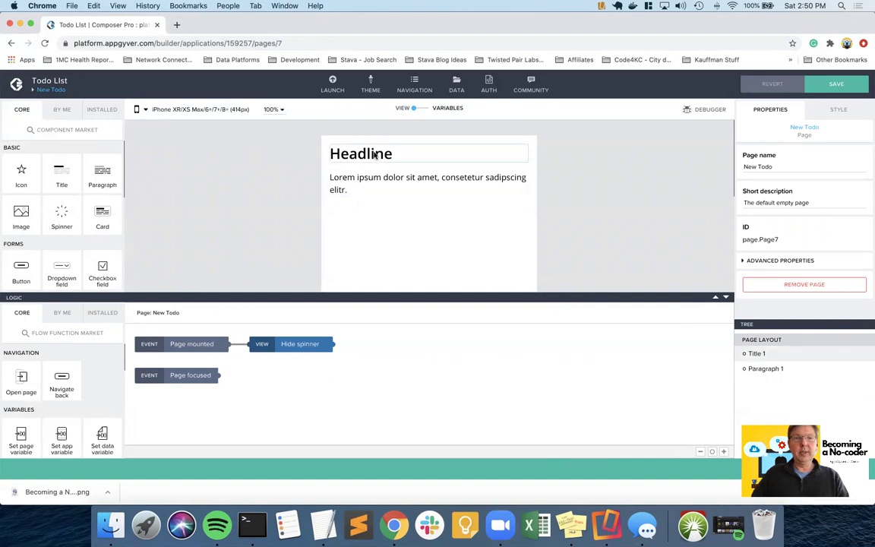
click(425, 156)
click(520, 168)
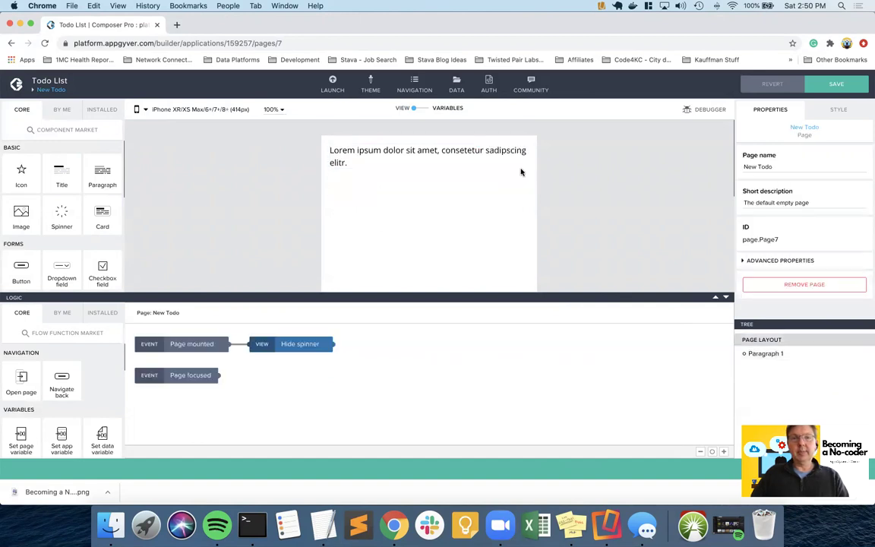
click(513, 152)
click(521, 174)
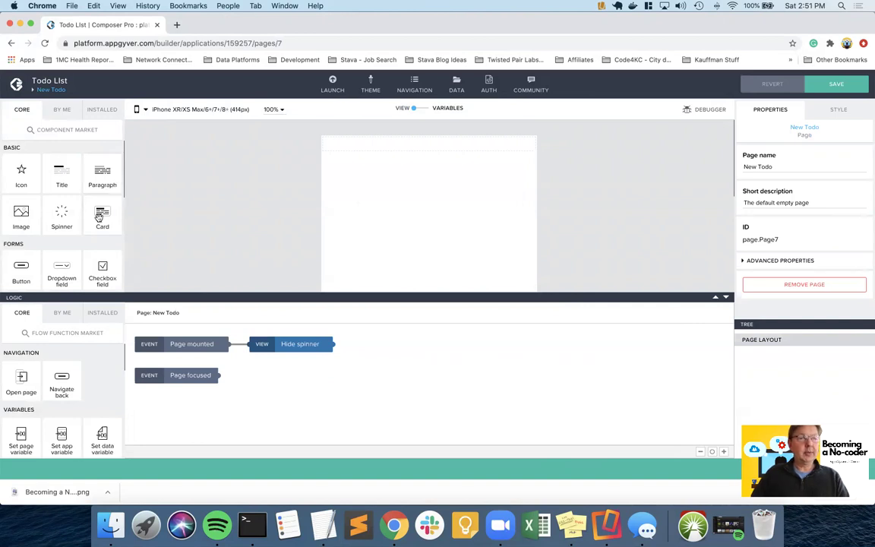
- Drag two Input fields and a Button onto the New Todo canvas
drag(141, 295, 141, 400)
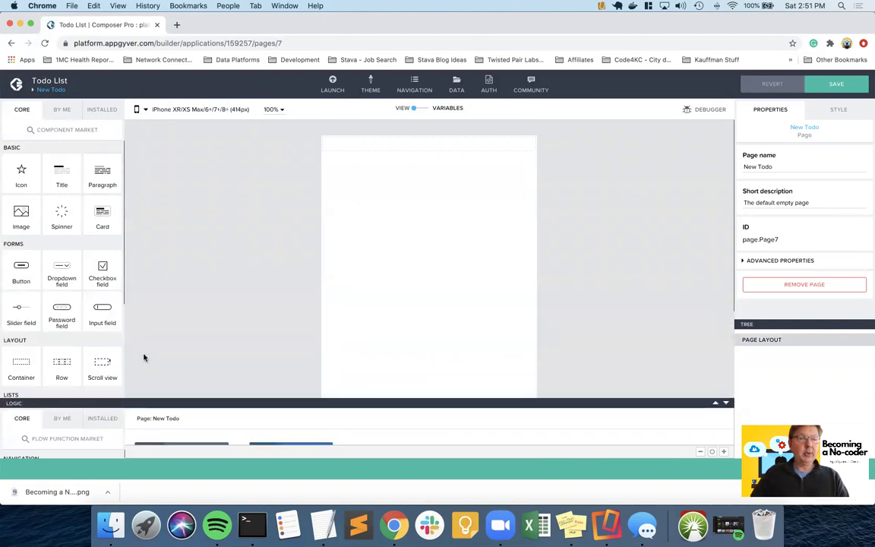
scroll(75, 305, down, 1)
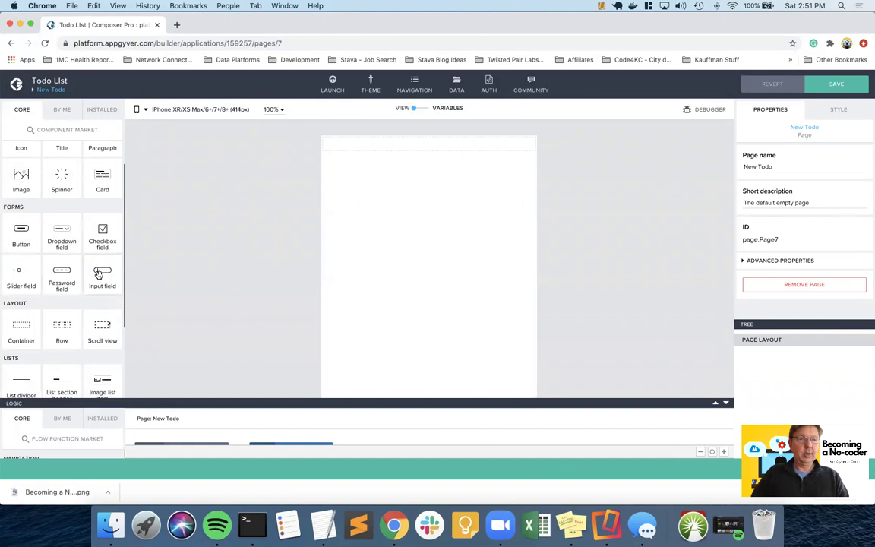
drag(98, 274, 399, 209)
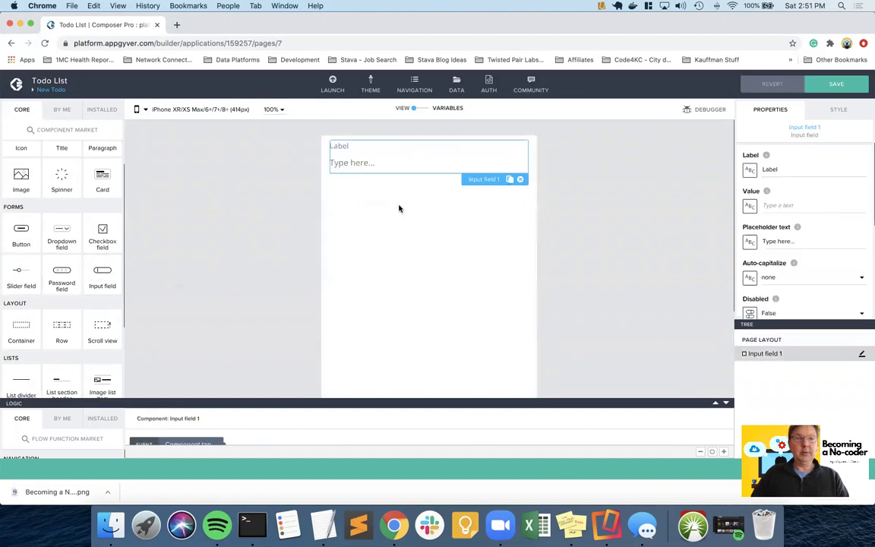
drag(102, 272, 403, 247)
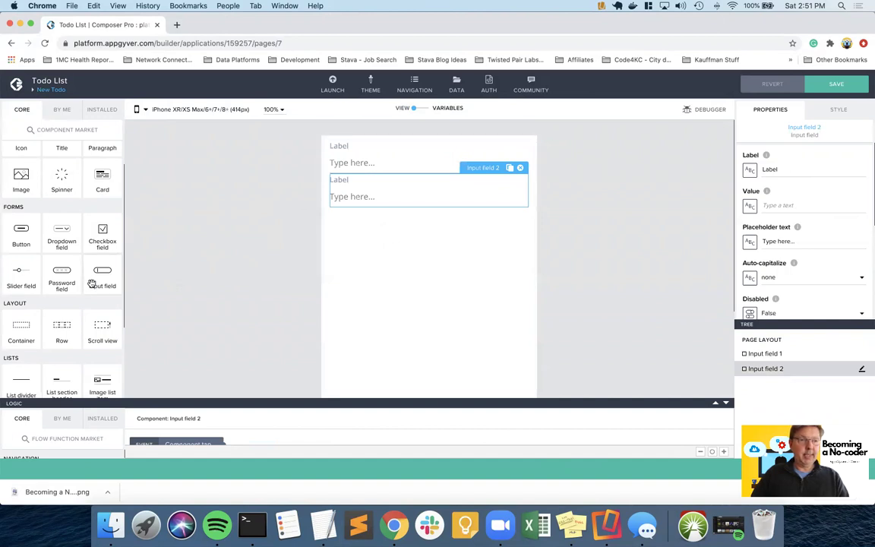
drag(21, 228, 396, 239)
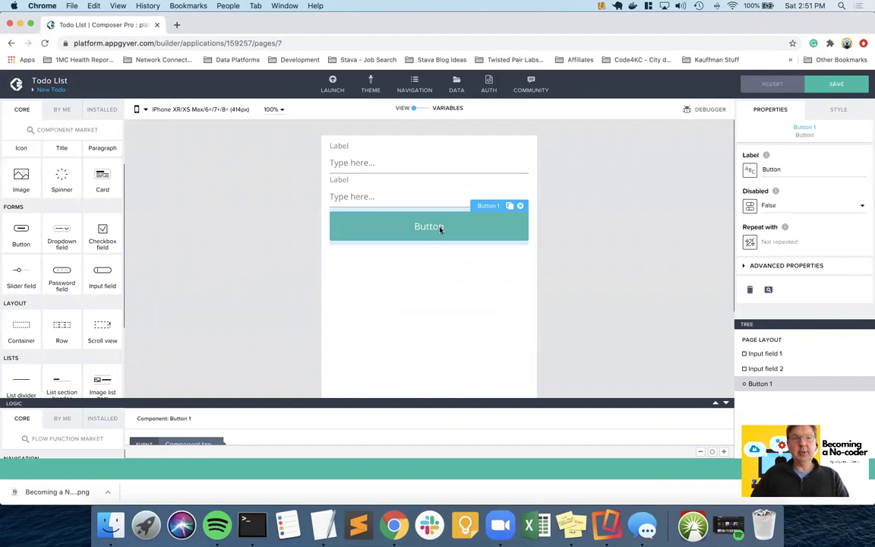
- Give the button a 32 px top margin under Dimension and Position
click(838, 109)
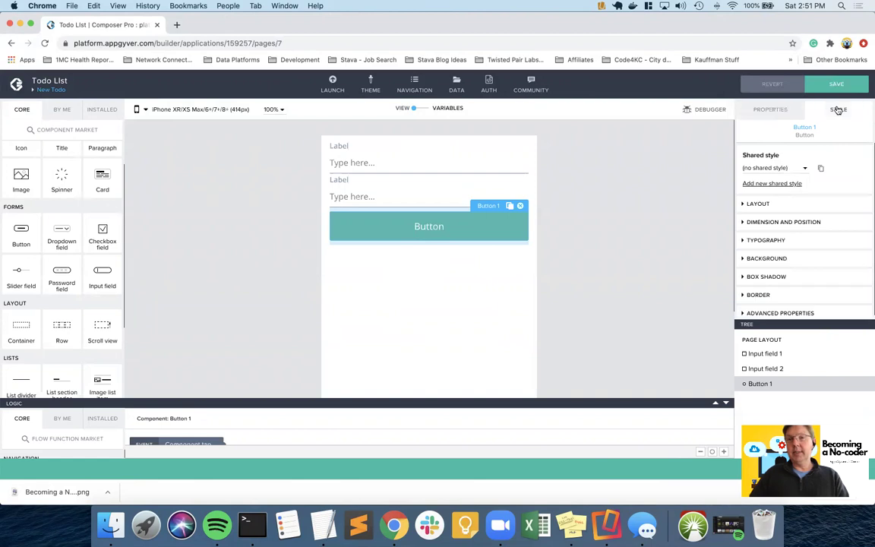
click(785, 221)
scroll(780, 270, down, 2)
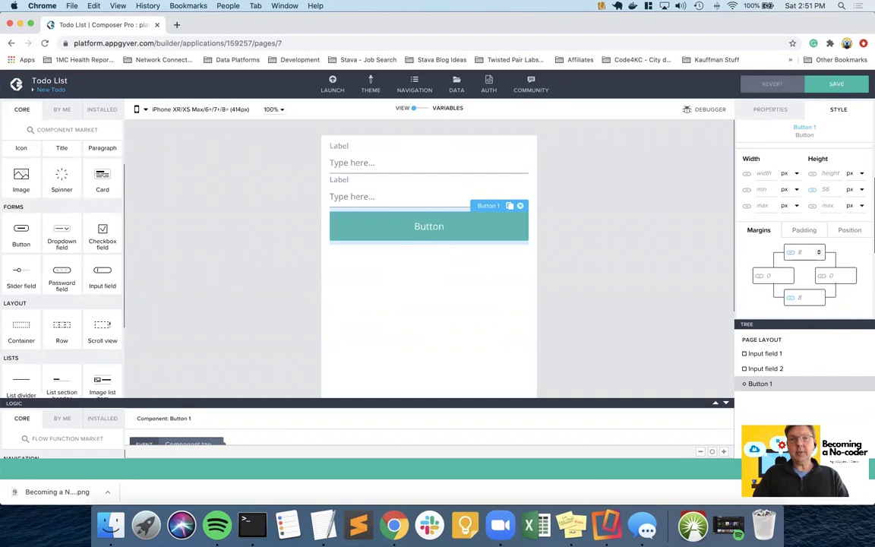
text(16)
key(BackSpace)
key(BackSpace)
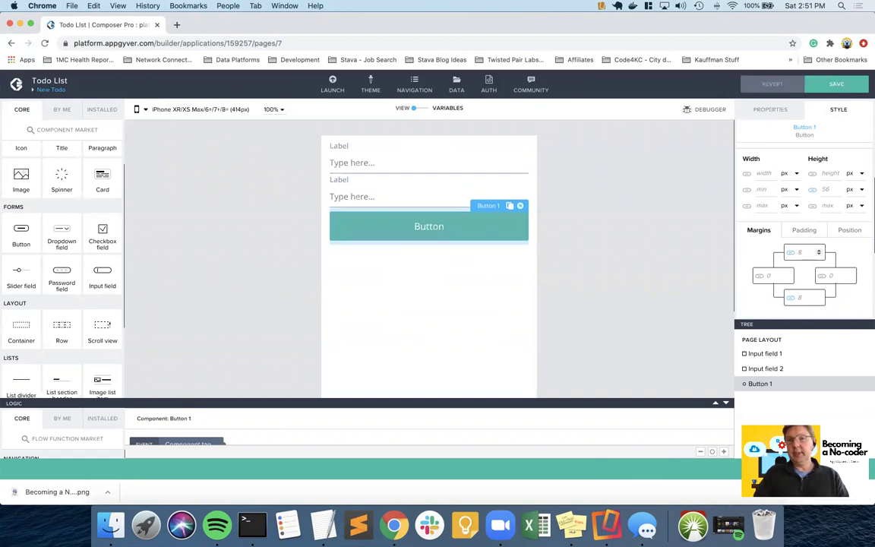
text(32)
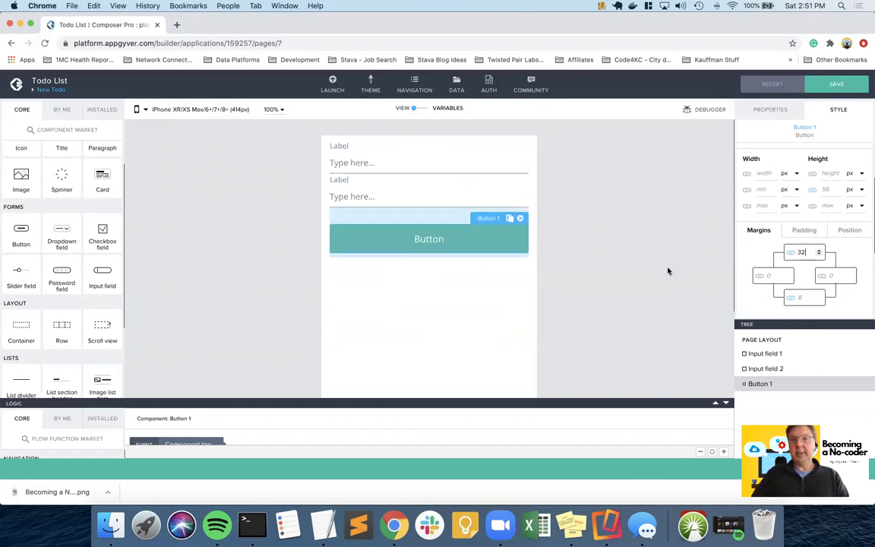
click(615, 250)
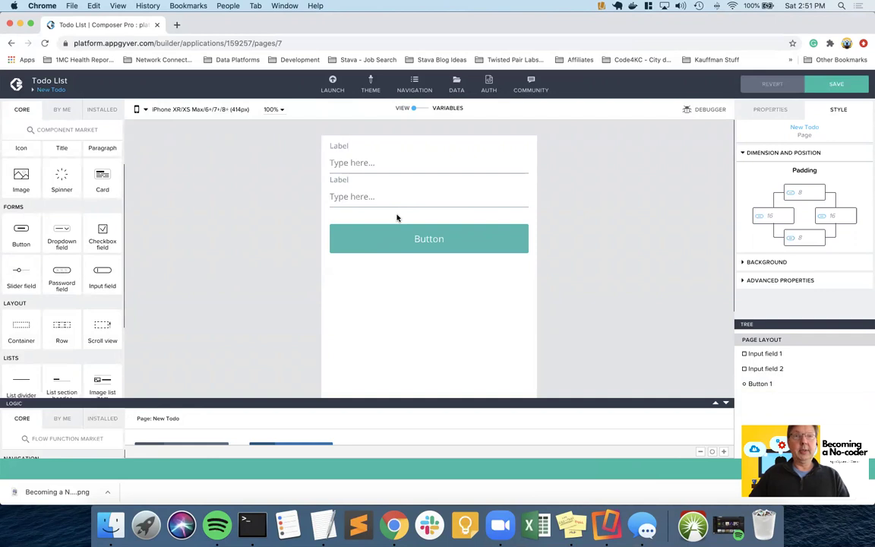
click(362, 163)
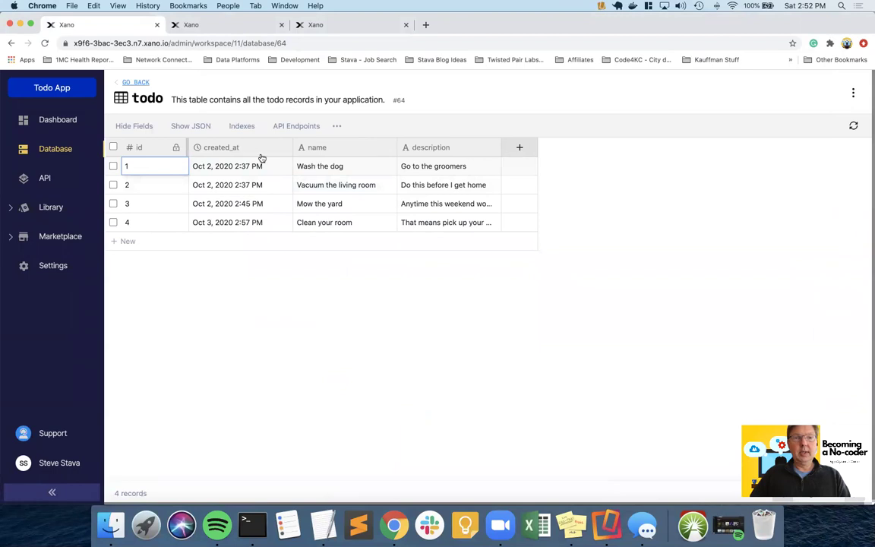
key(ctrl+Right)
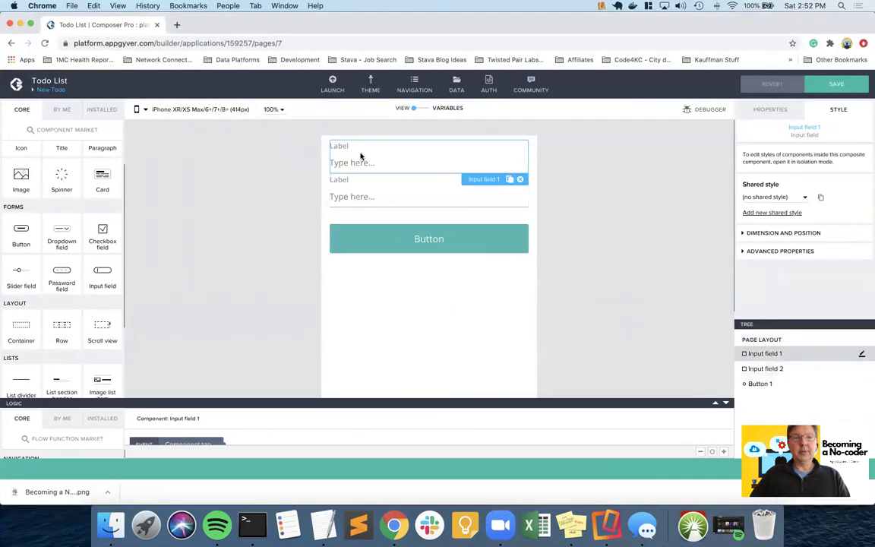
- Set the two input fields' labels to Name and Description
click(772, 109)
double_click(775, 170)
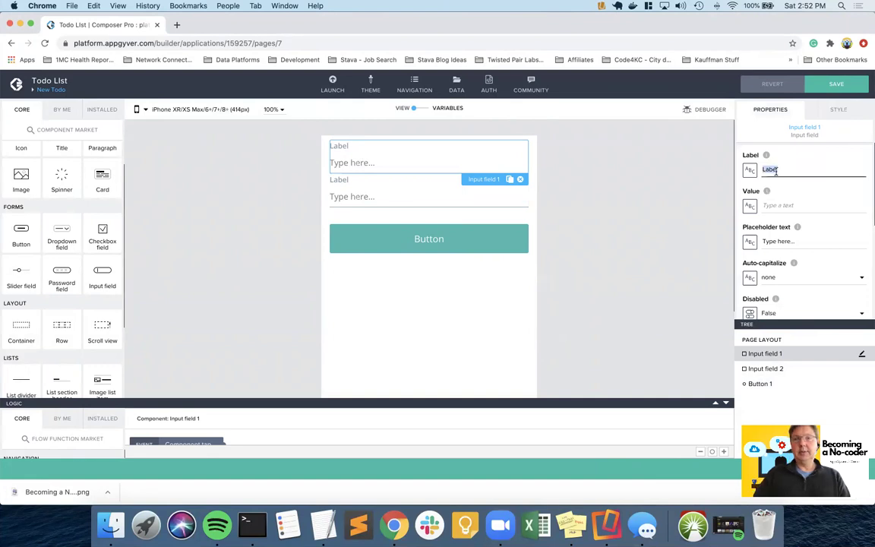
text(Name)
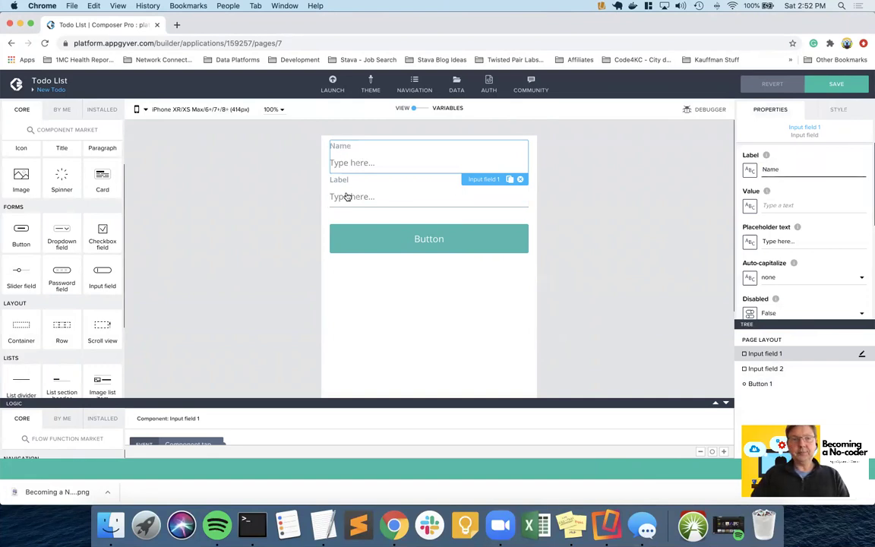
click(366, 196)
double_click(769, 169)
text(Description)
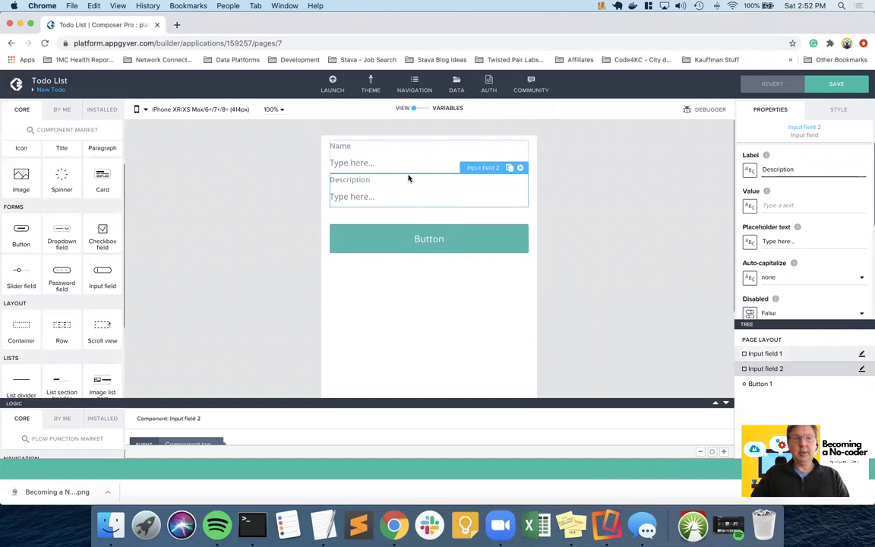
- Change the button's label to Submit, then reselect the Description input field
click(426, 240)
double_click(779, 169)
text(Create)
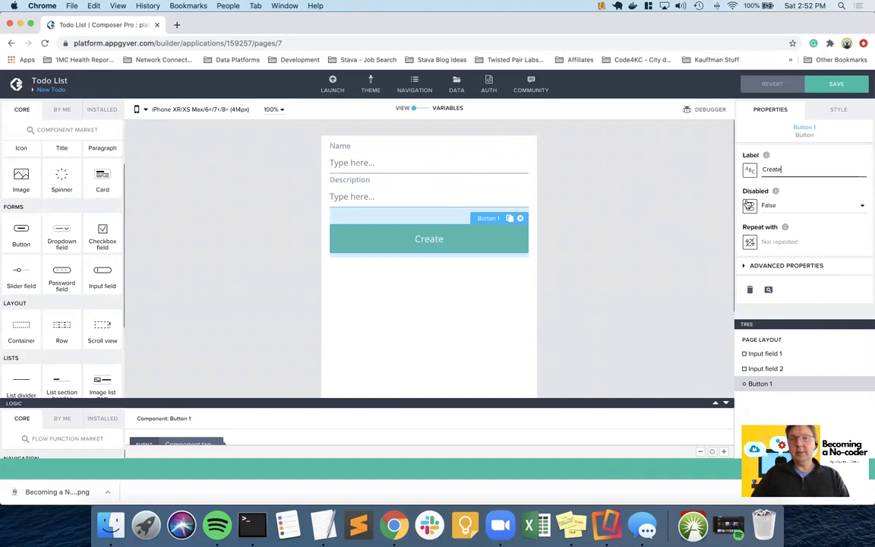
double_click(776, 168)
text(Submit)
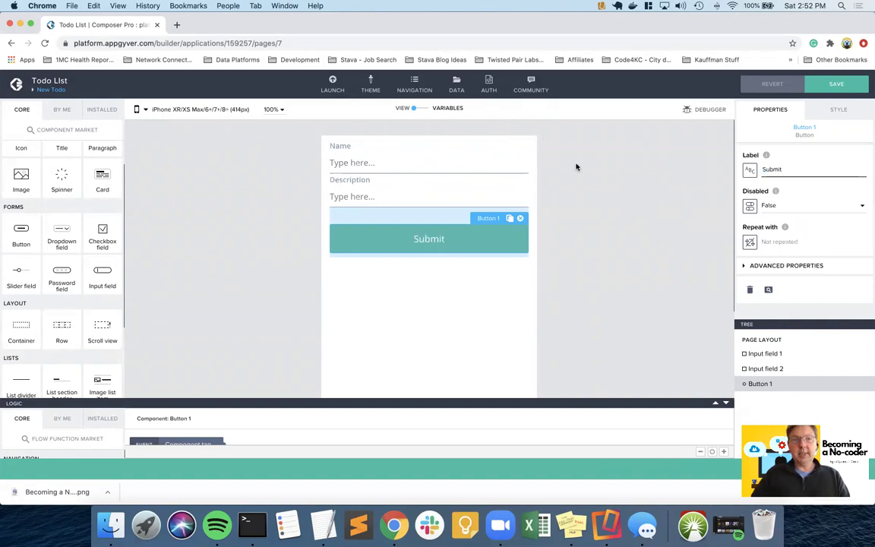
click(597, 231)
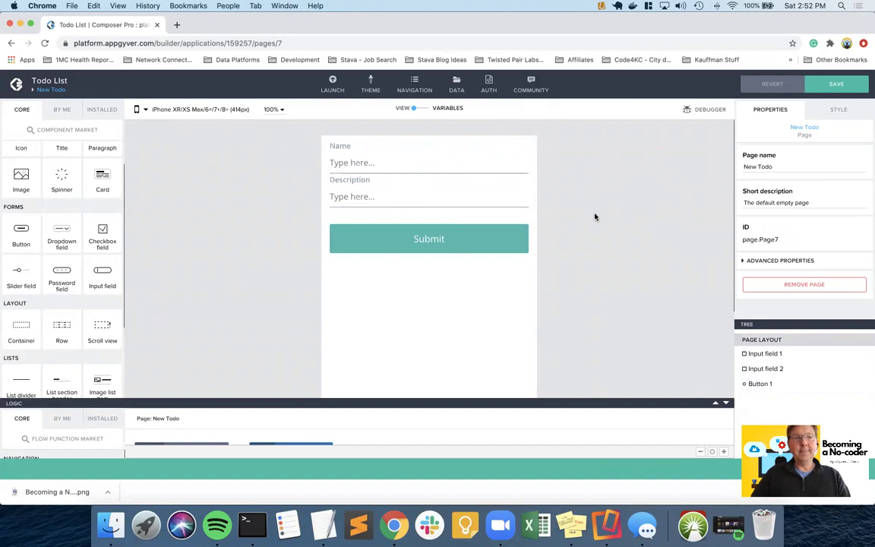
click(343, 164)
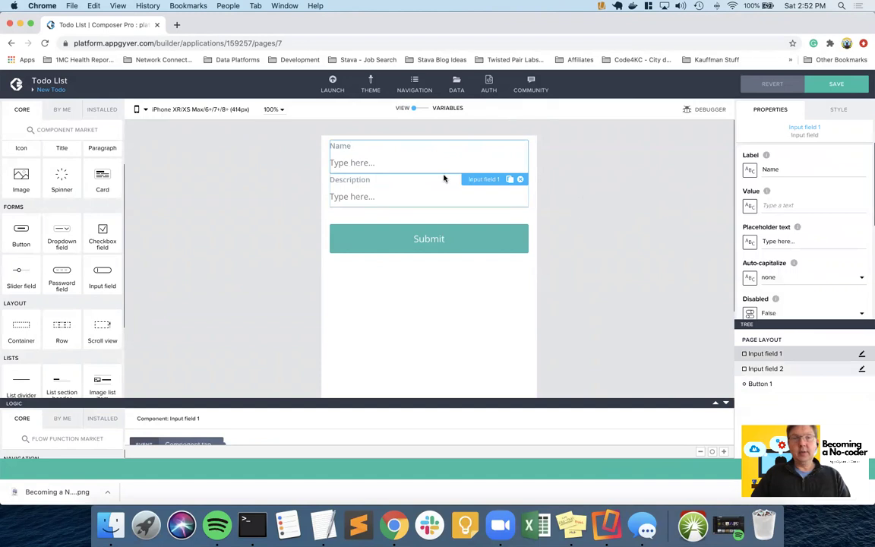
click(373, 200)
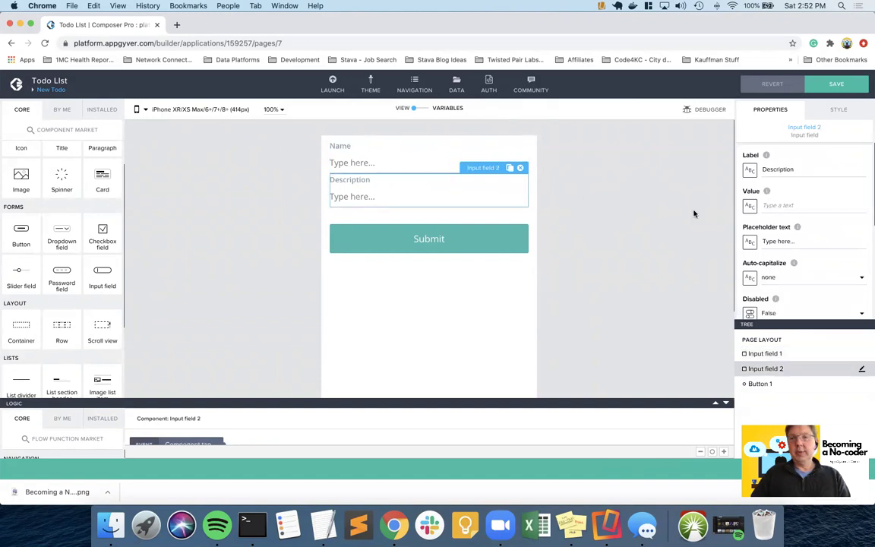
click(839, 109)
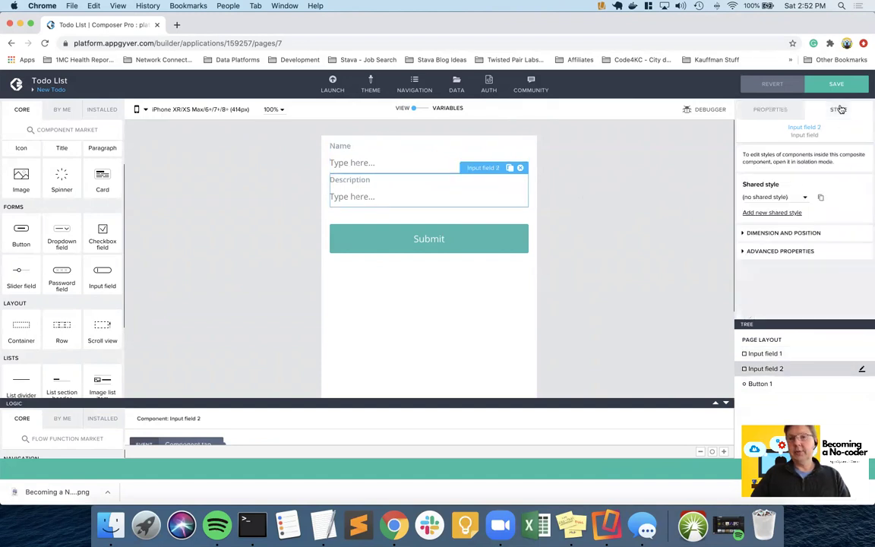
- Set the Description field's top margin to 16 px and save the app
click(780, 233)
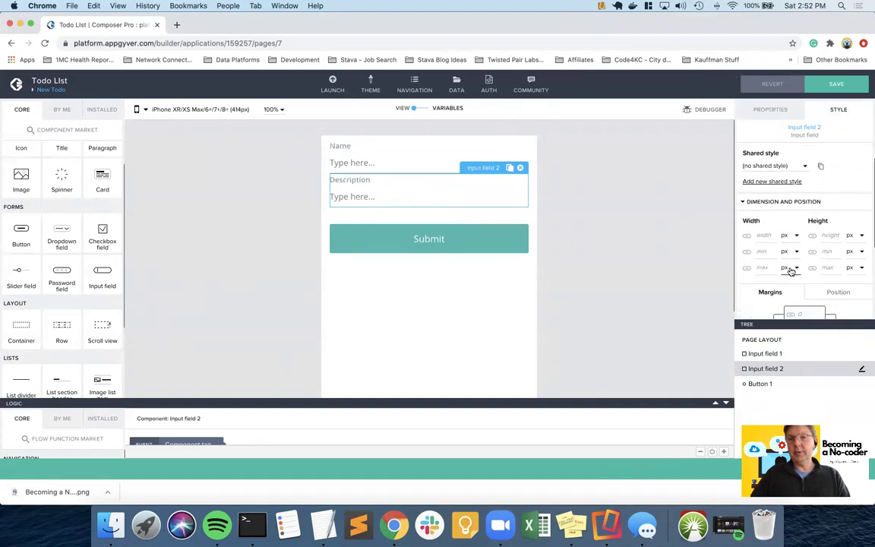
scroll(775, 258, down, 3)
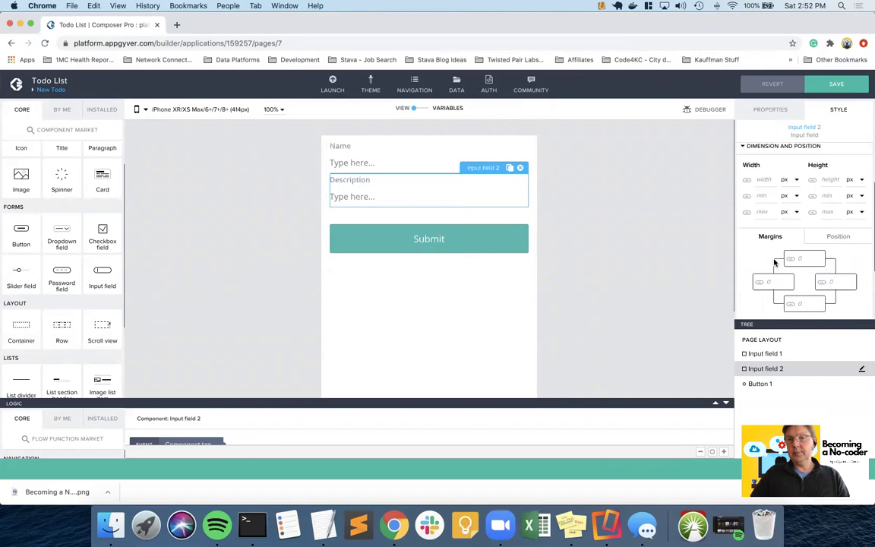
click(802, 241)
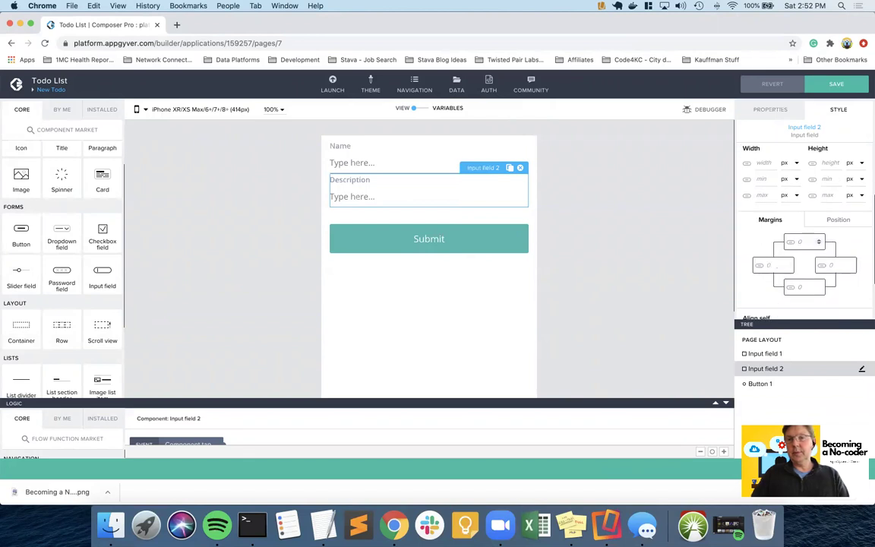
text(16)
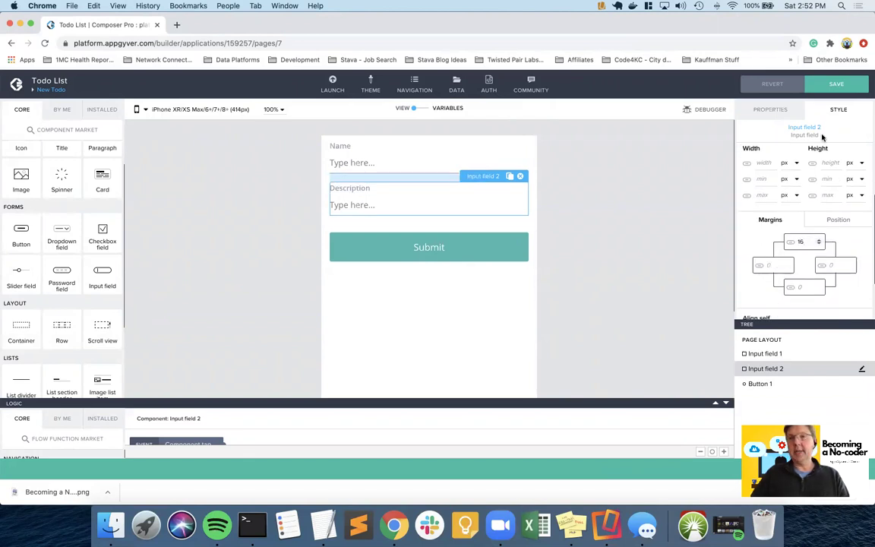
click(822, 88)
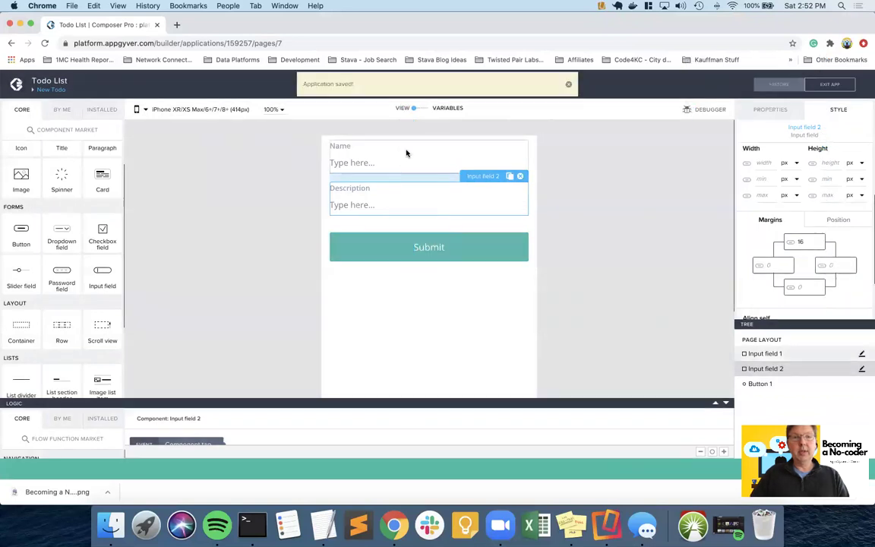
- Set the Name field's top margin to 64 px and save again
click(408, 150)
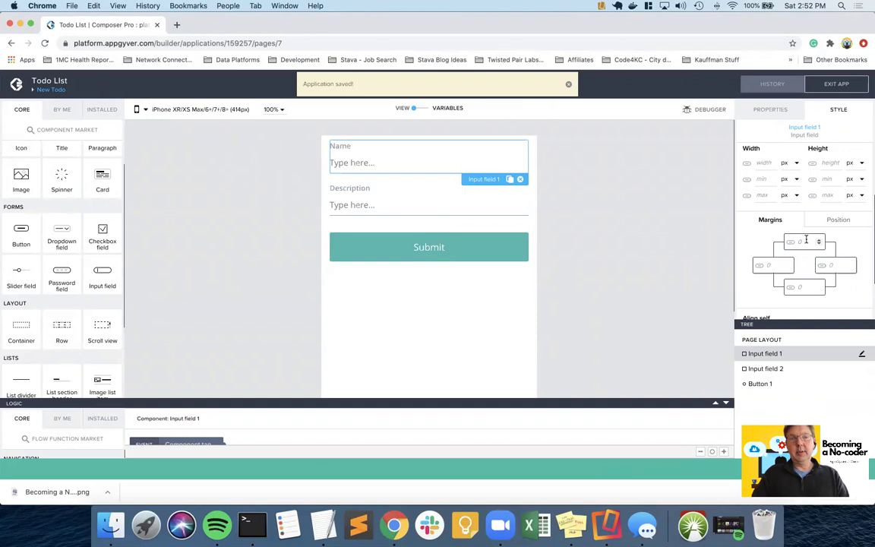
click(805, 240)
text(64)
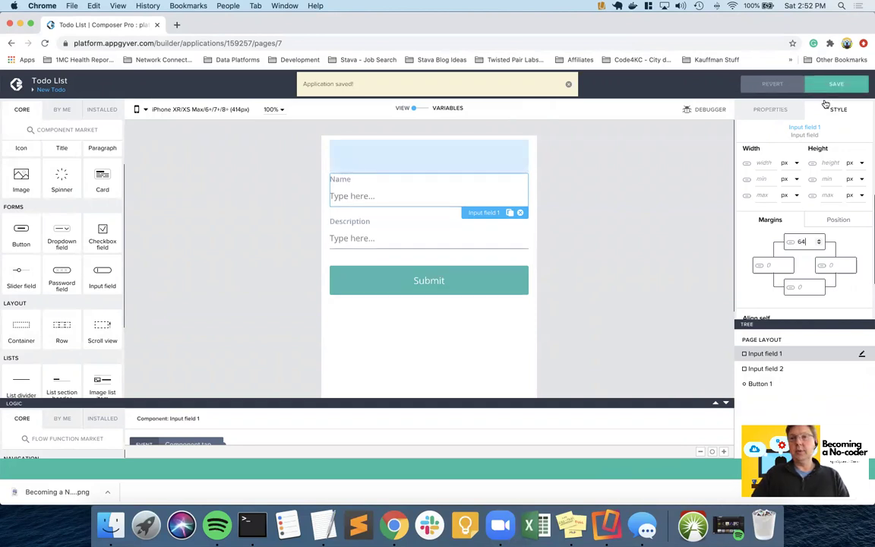
click(835, 84)
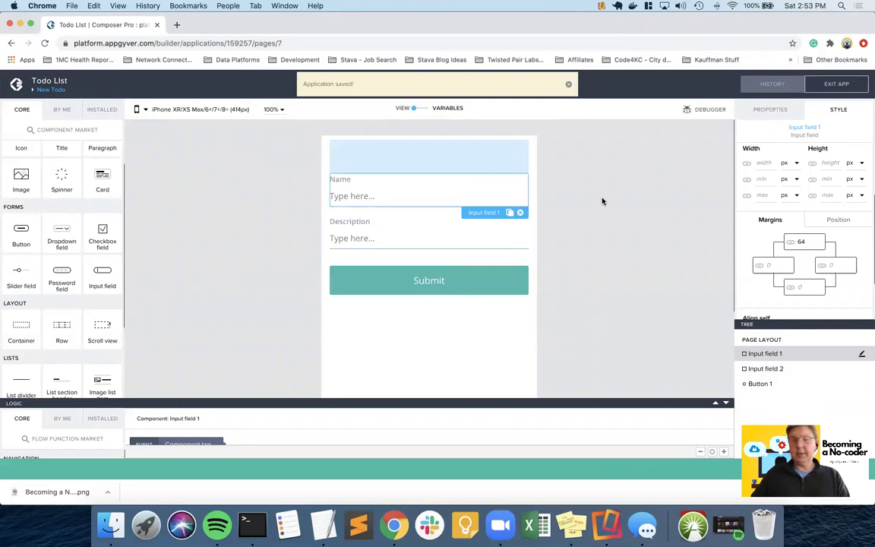
click(602, 201)
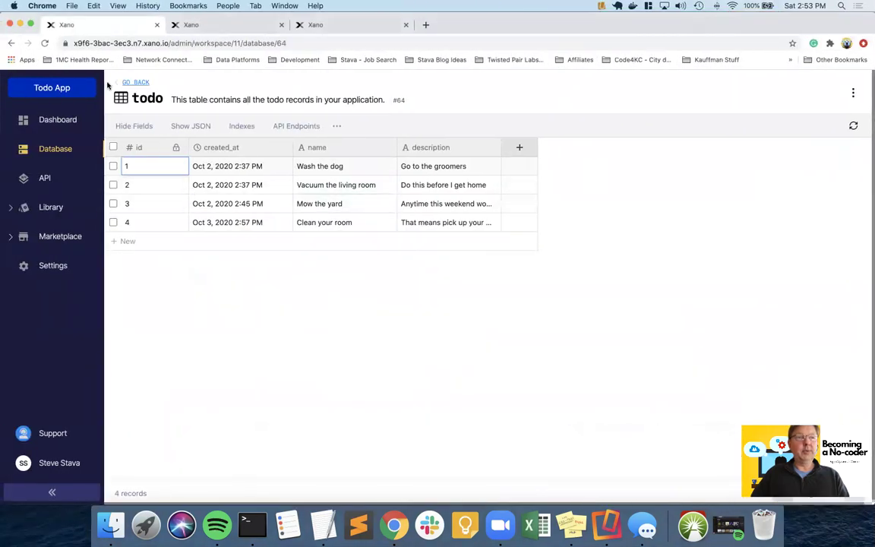
- Go to API, open the public group, and select POST /todo 'Add todo record'
click(44, 178)
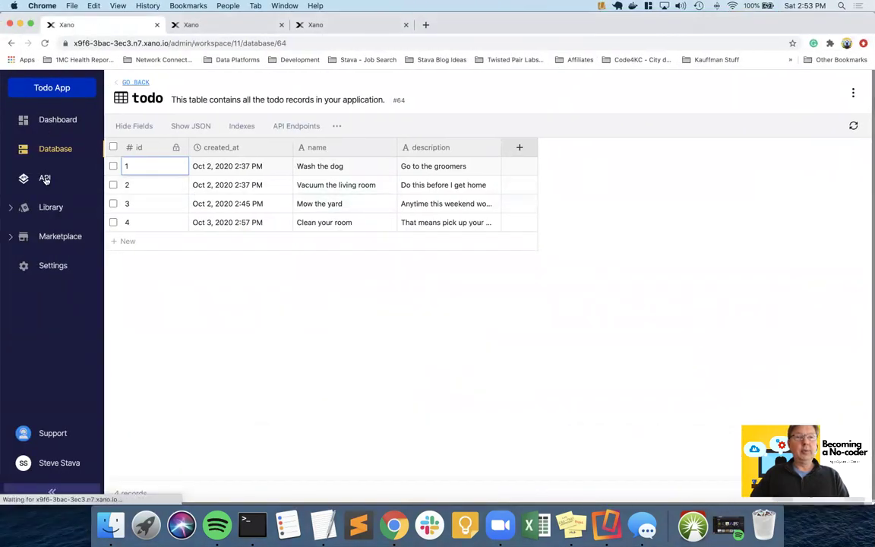
click(236, 223)
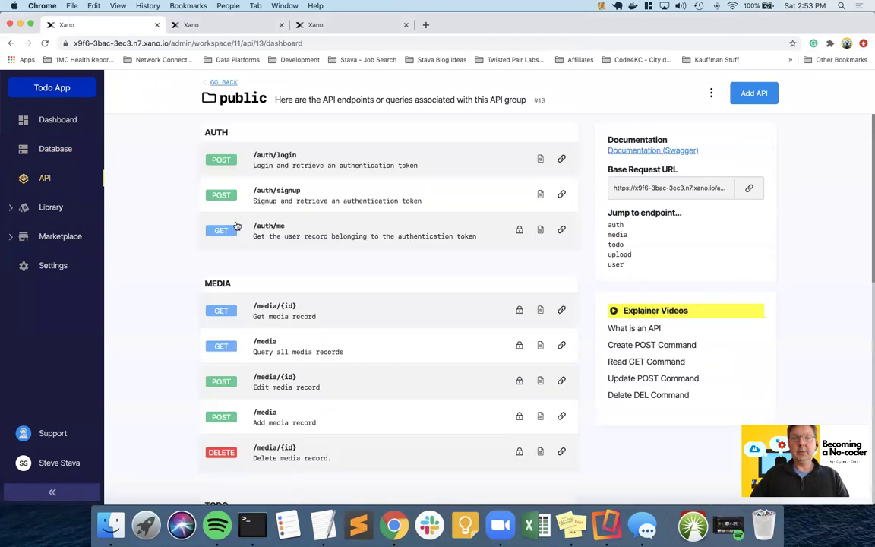
click(616, 245)
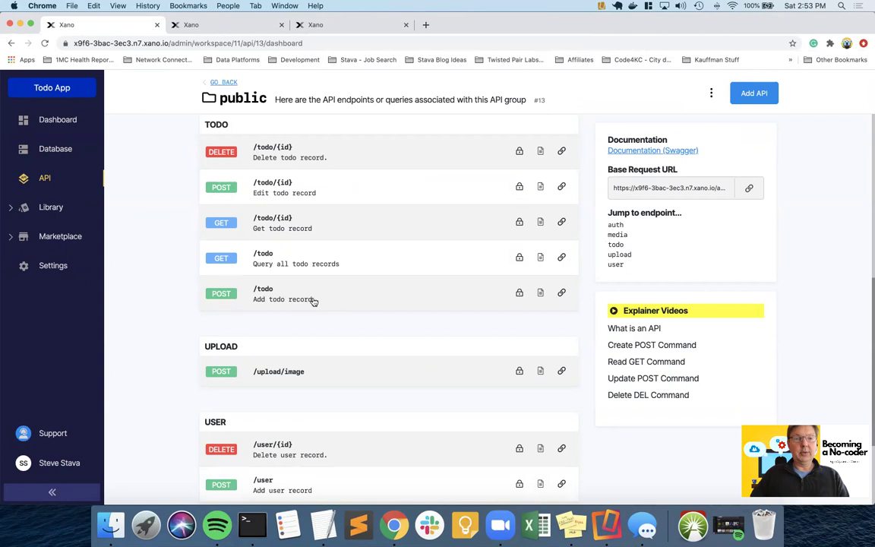
click(300, 300)
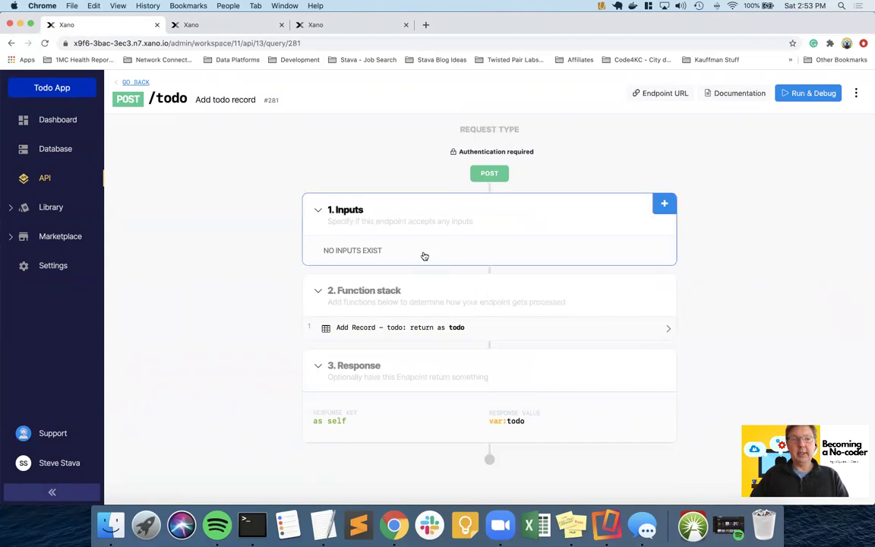
- Create two Text-type inputs on POST /todo, named name and description
click(426, 327)
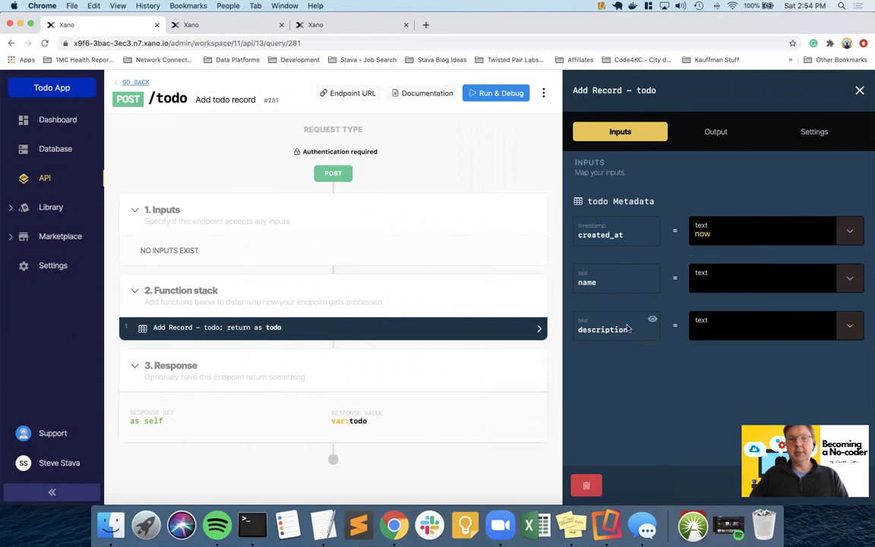
mouse_move(395, 253)
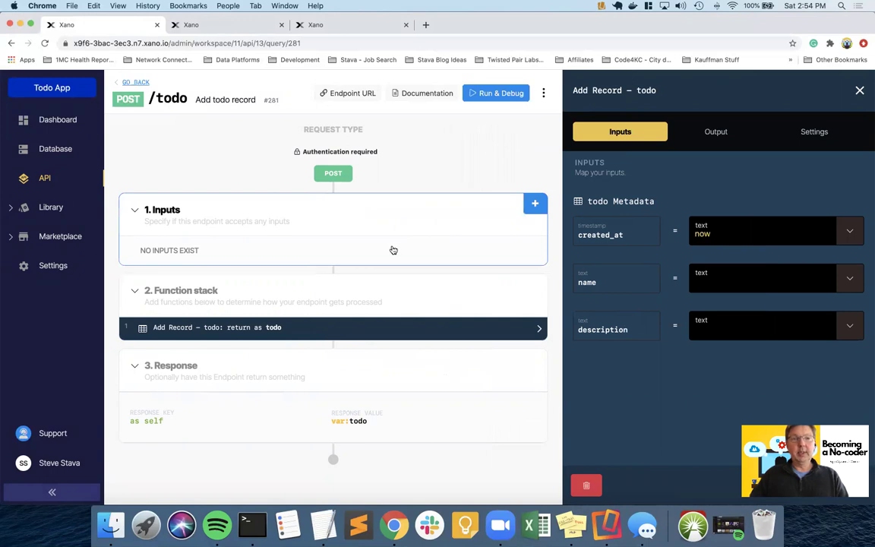
click(535, 204)
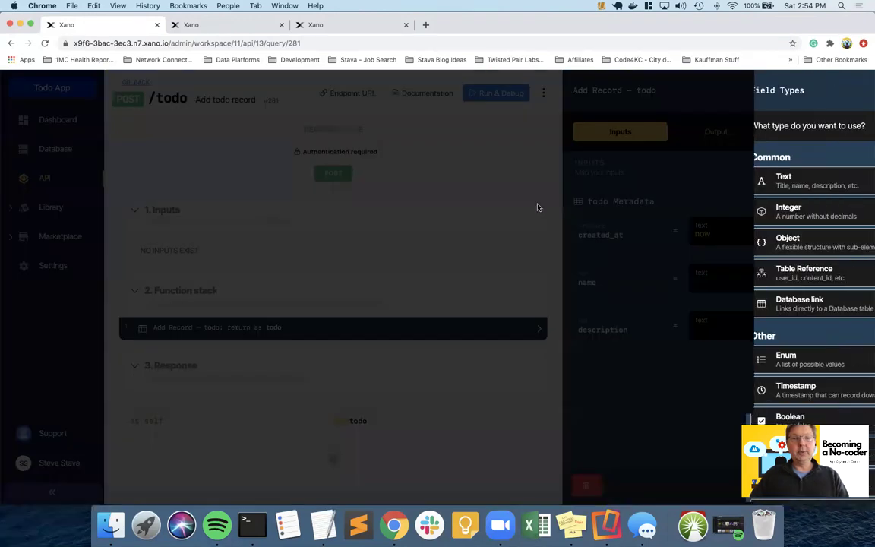
click(704, 182)
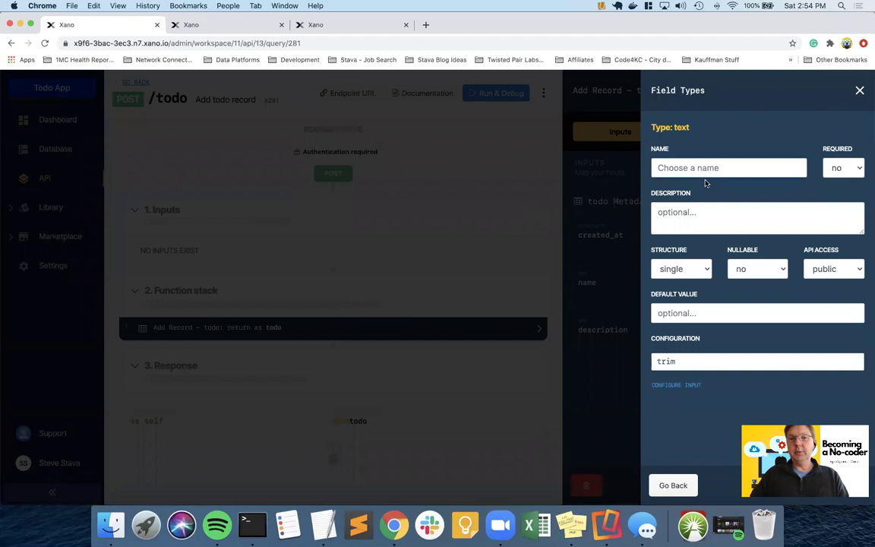
text(name)
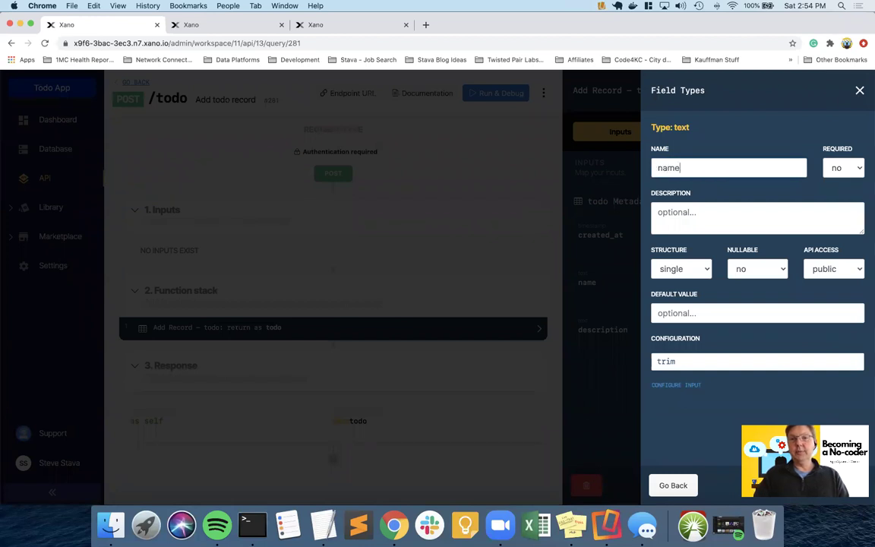
key(Return)
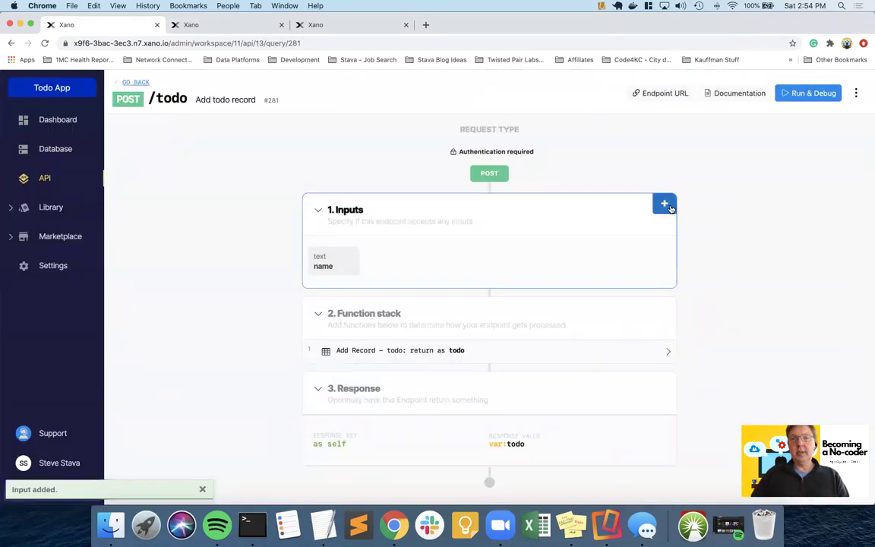
click(664, 204)
click(683, 184)
text(description)
key(Return)
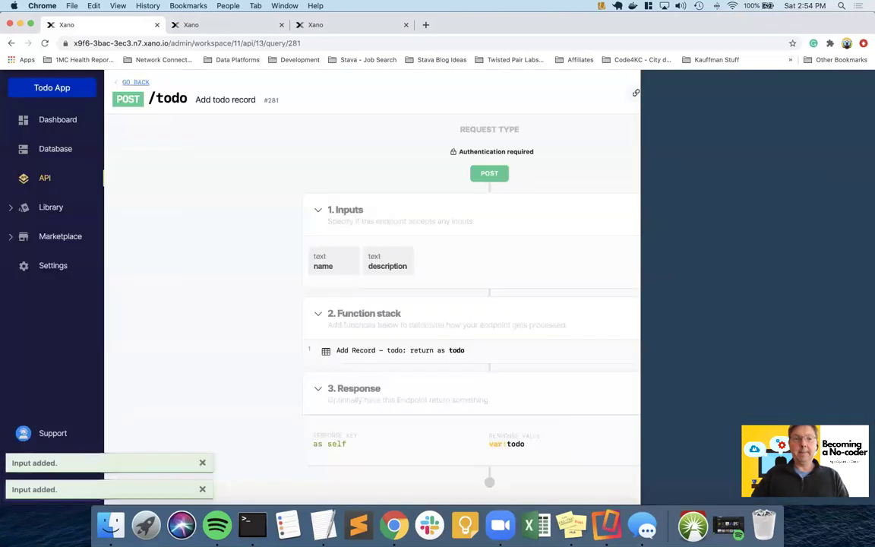
- Map Add Record's name and description columns to the matching endpoint inputs and save
click(476, 350)
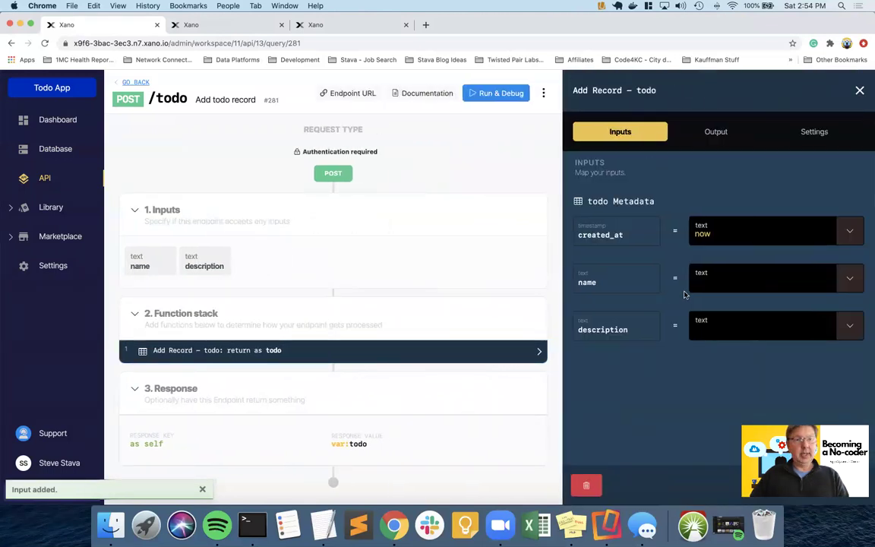
click(850, 279)
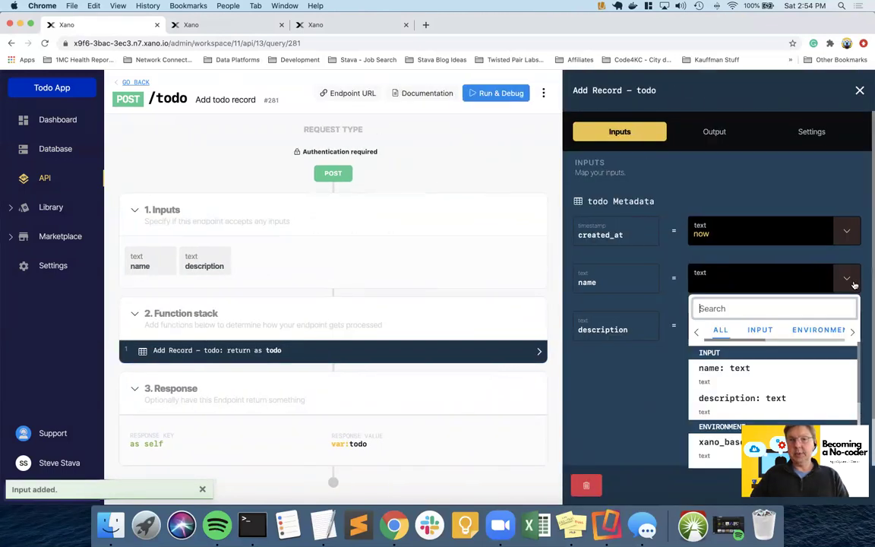
click(759, 331)
click(720, 370)
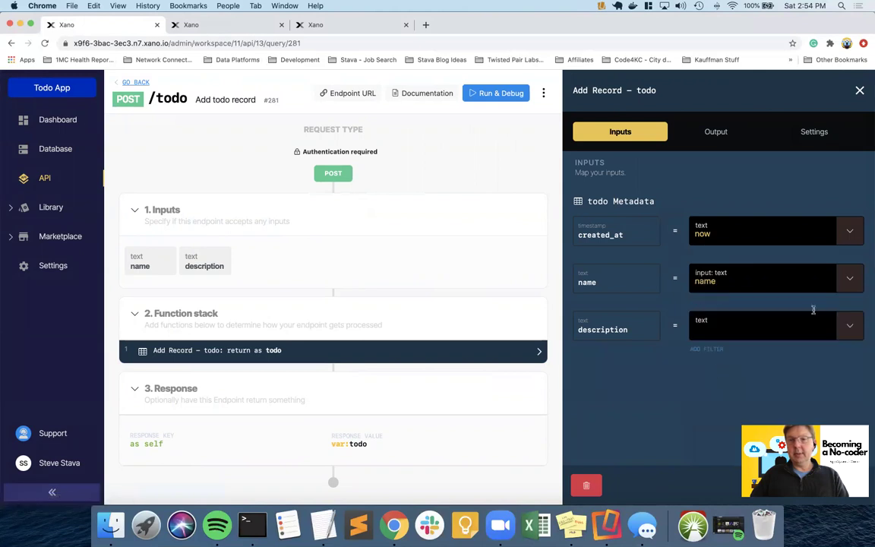
click(844, 324)
click(759, 377)
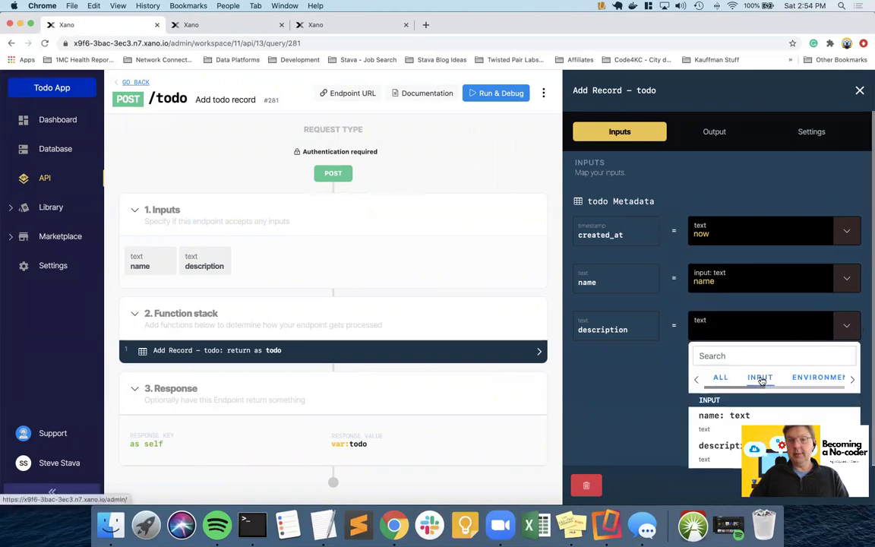
click(715, 455)
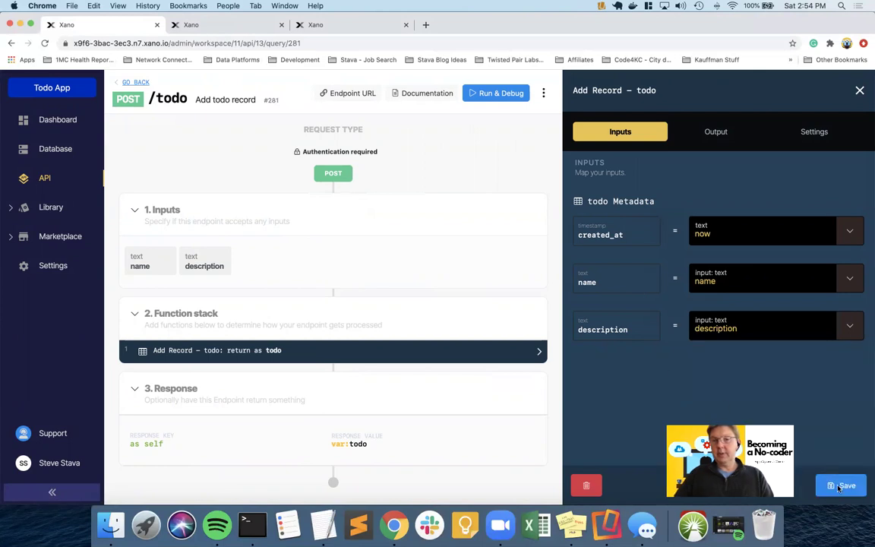
click(840, 486)
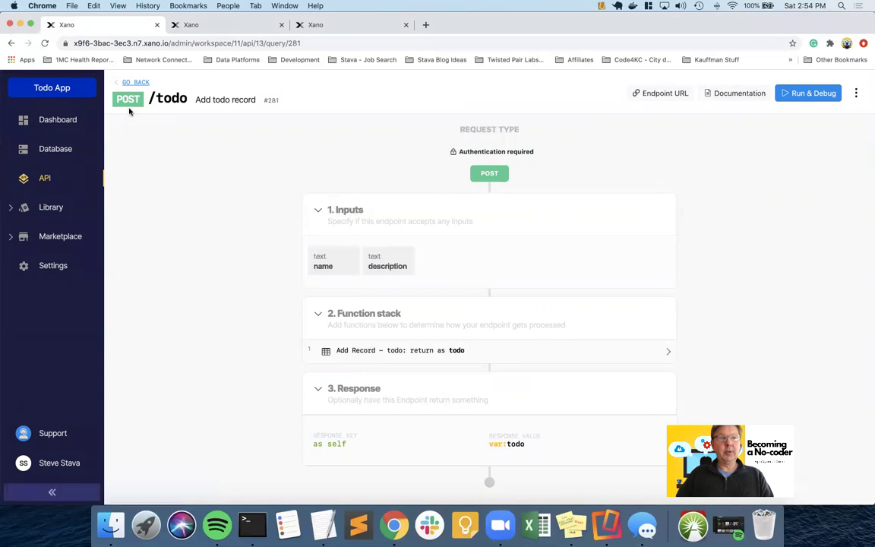
- Set the endpoint's response to the created todo record, save it, and open Run & Debug
click(384, 352)
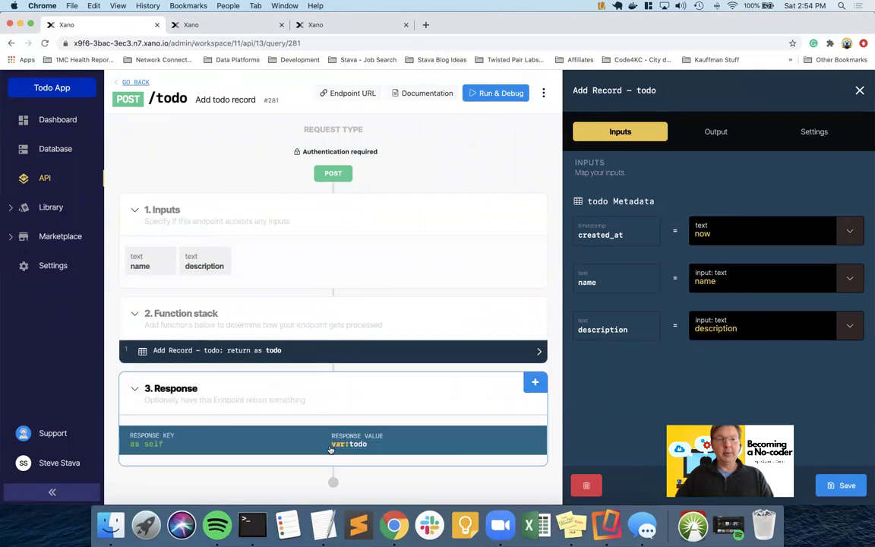
click(717, 133)
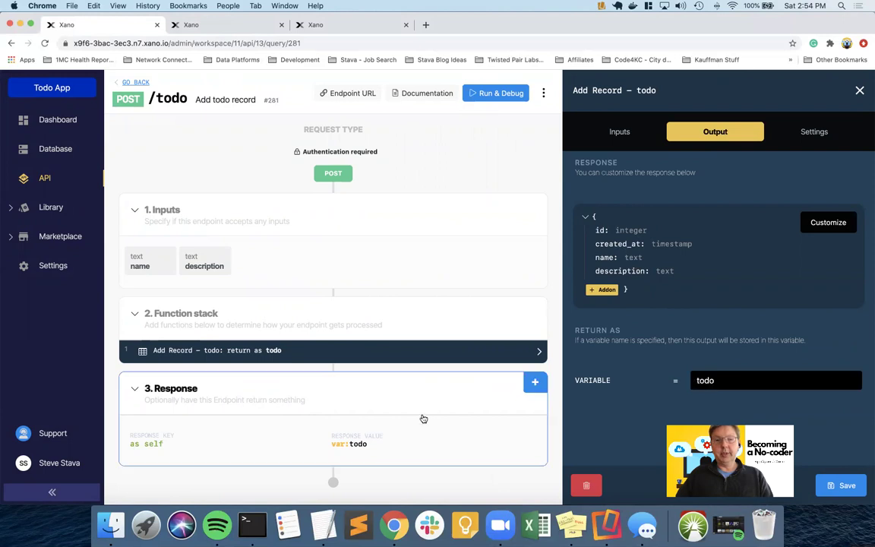
click(425, 439)
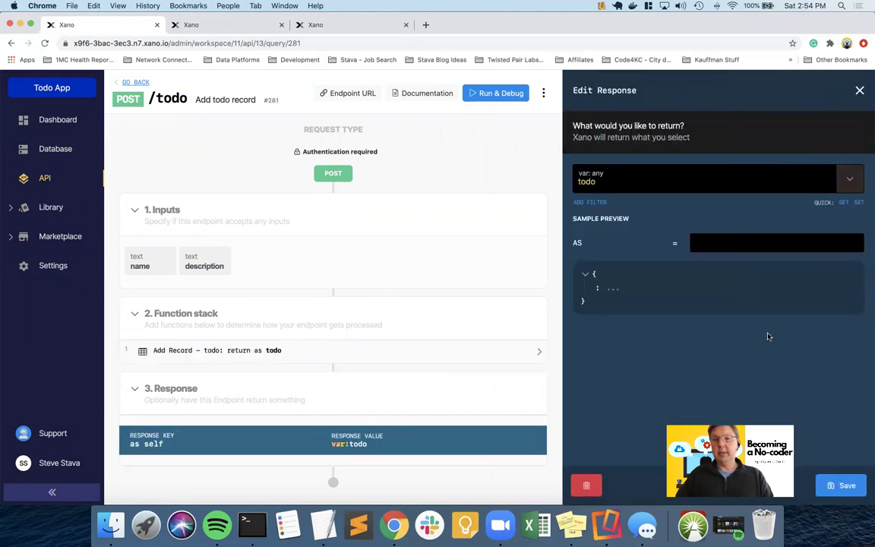
click(843, 487)
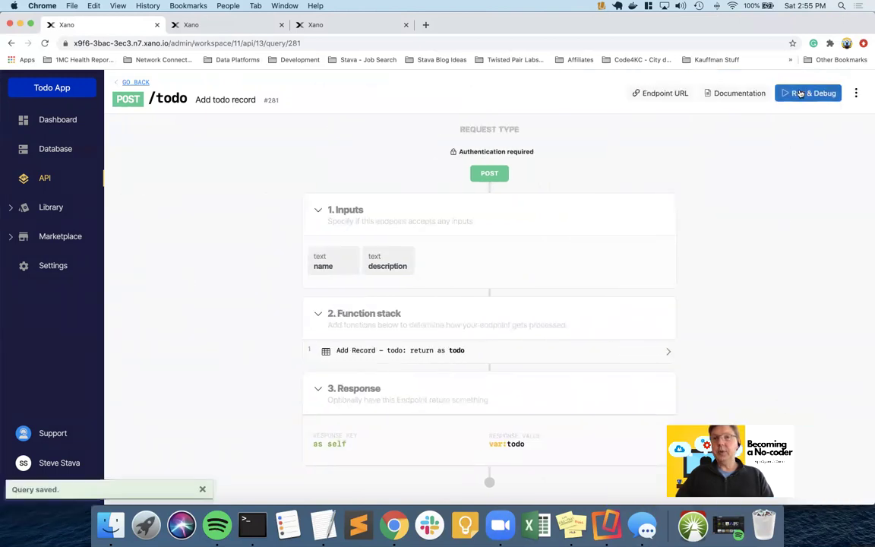
click(800, 92)
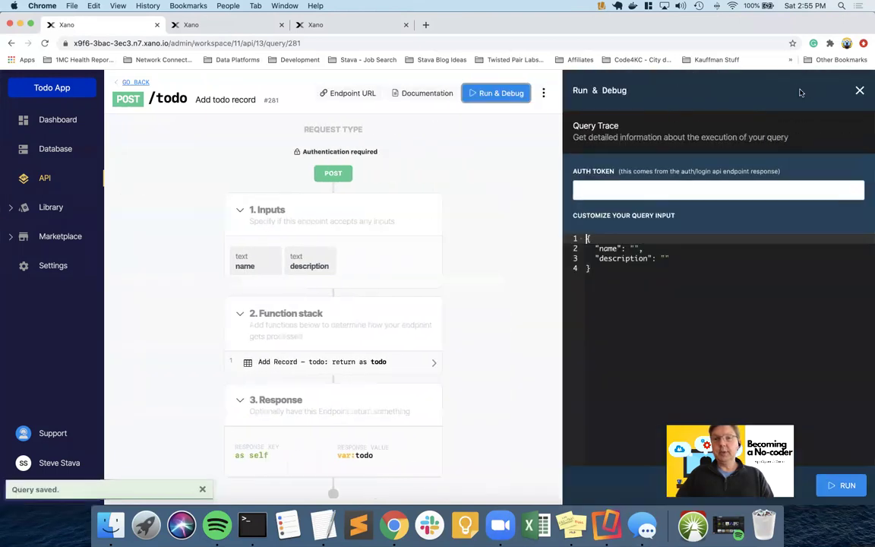
- Copy the authToken from the /auth/login test result into the /todo AUTH TOKEN field
click(340, 24)
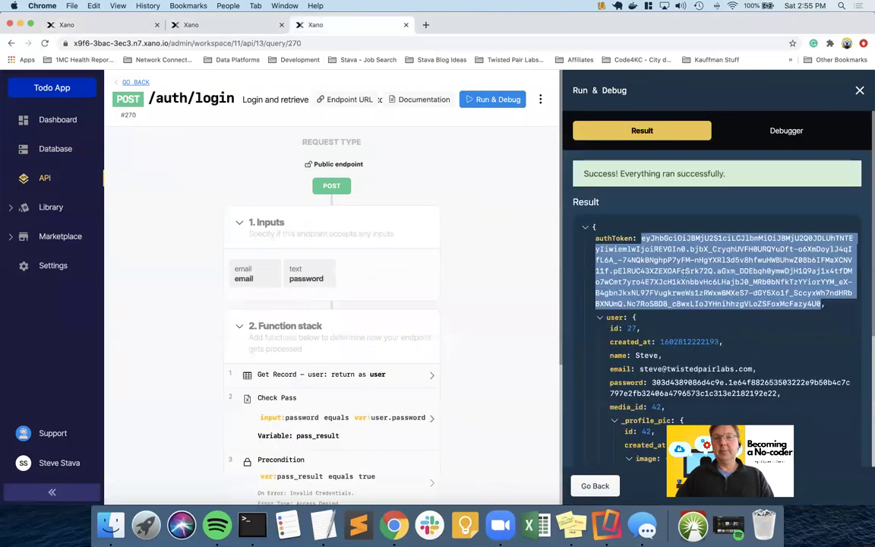
right_click(617, 244)
click(510, 264)
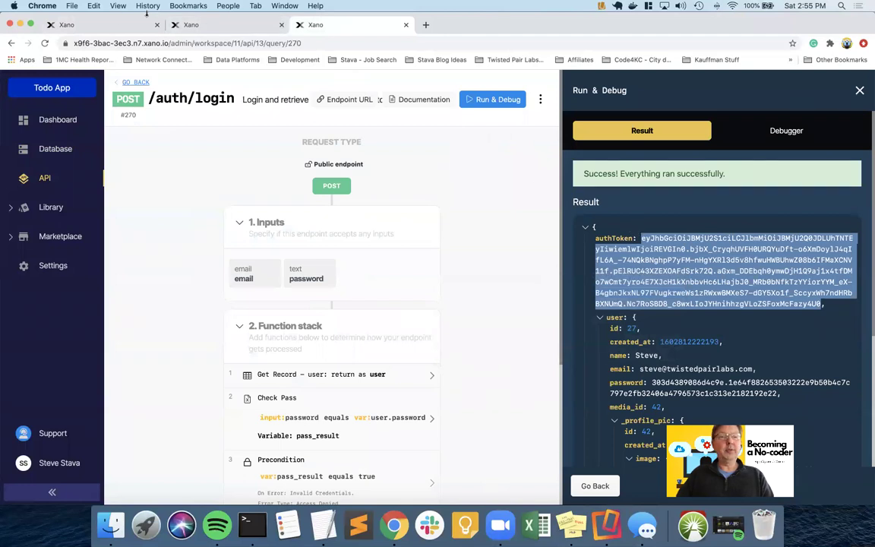
click(106, 26)
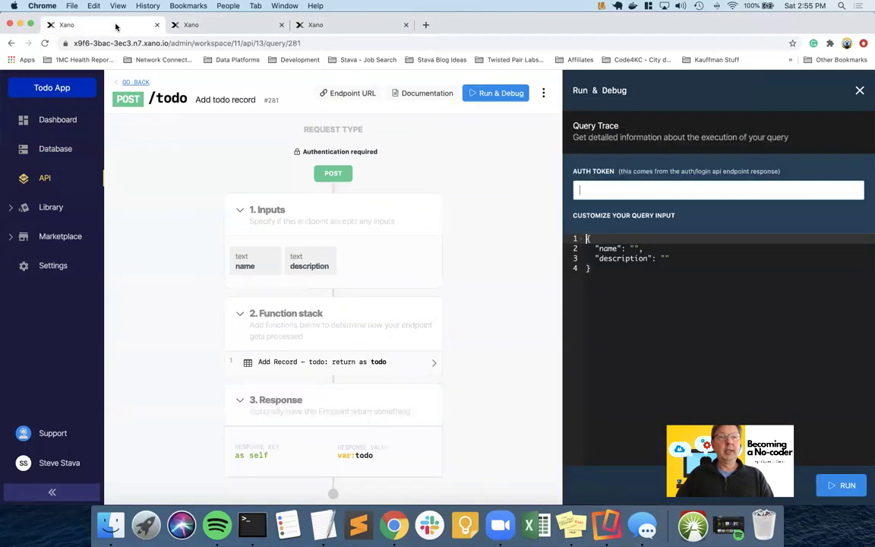
click(634, 191)
key(super+v)
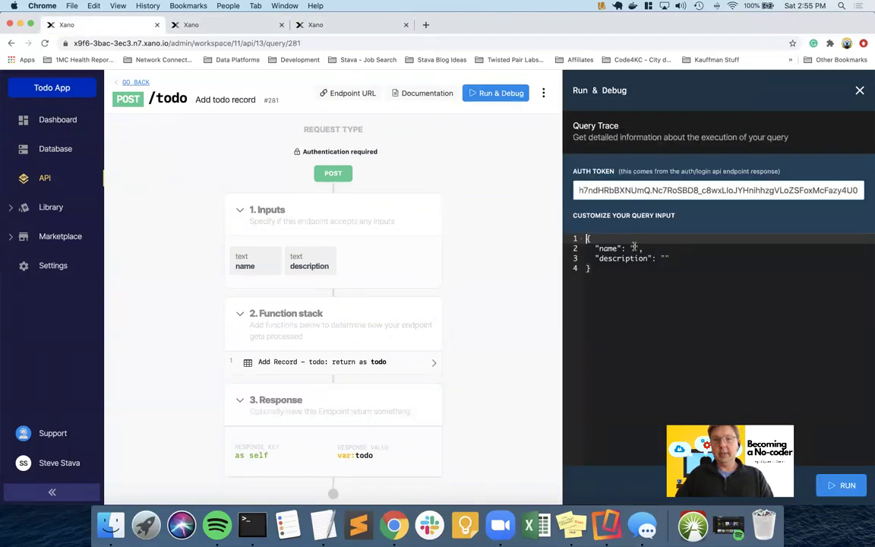
- Run /todo with name 'New Todo' and description 'This was just created', then view Database
click(633, 247)
text(New Todo)
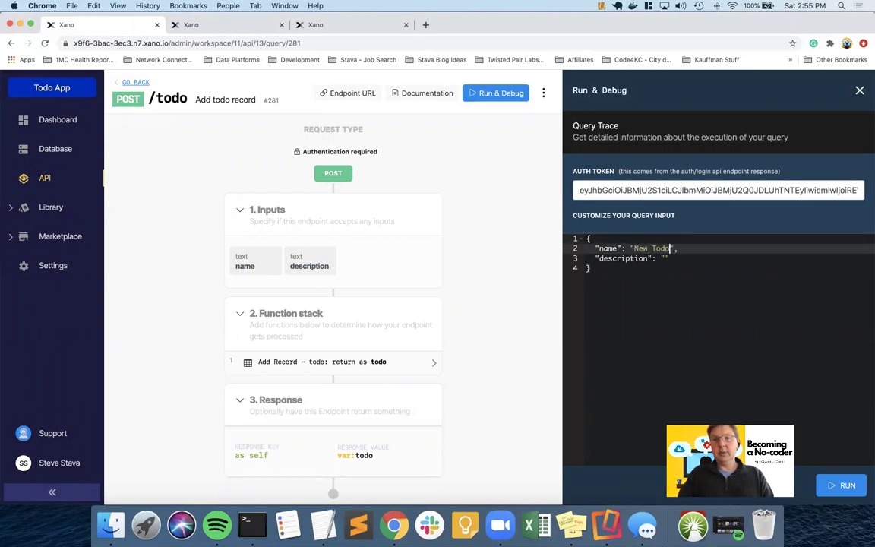
key(Down)
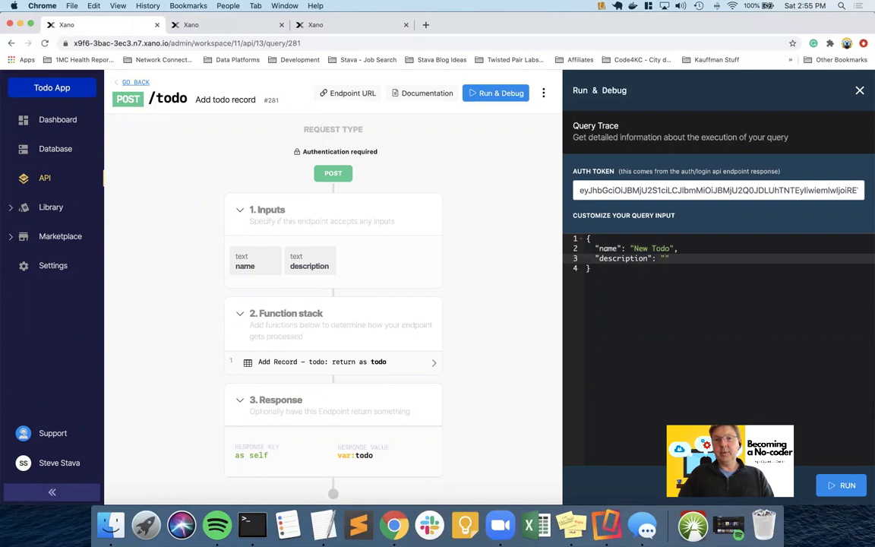
text(This was just create)
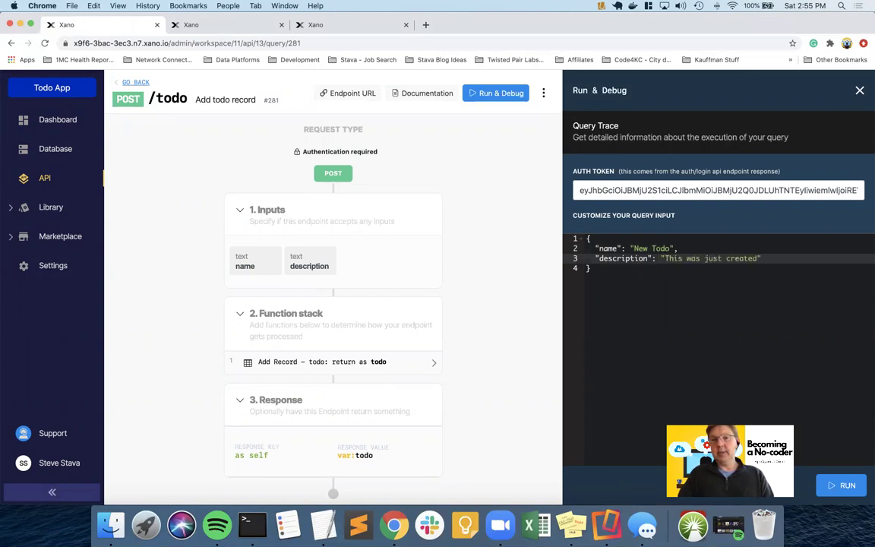
text(d)
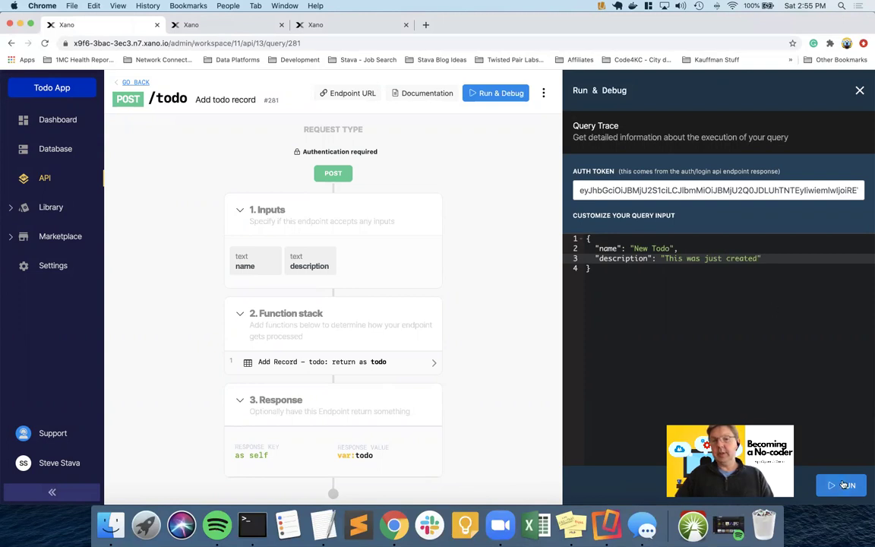
click(841, 484)
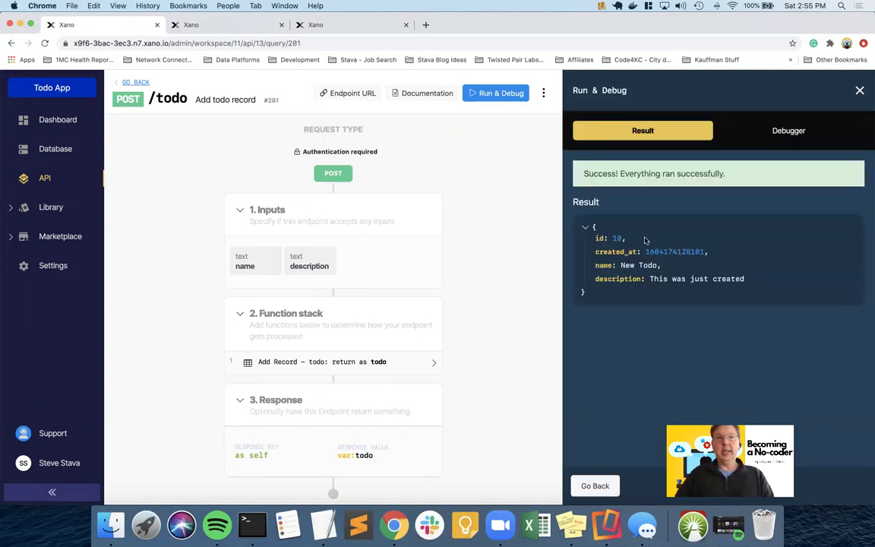
click(232, 26)
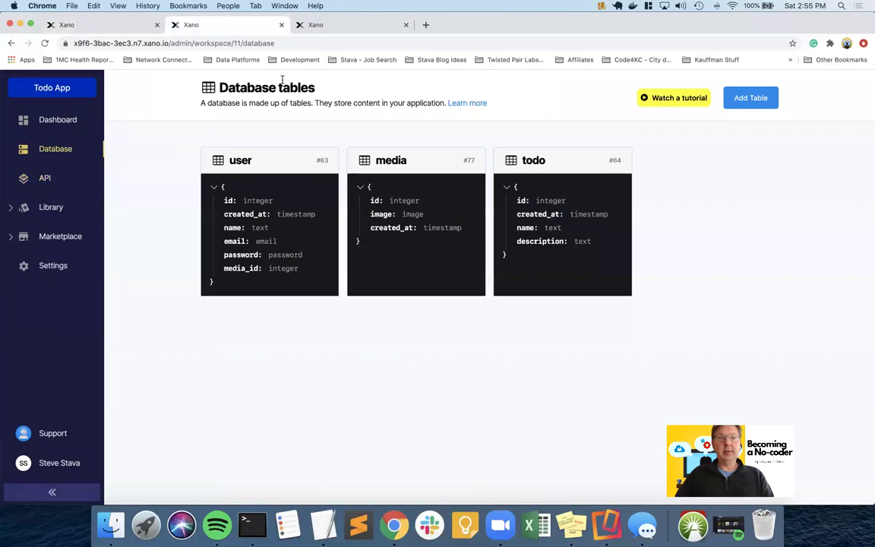
click(106, 25)
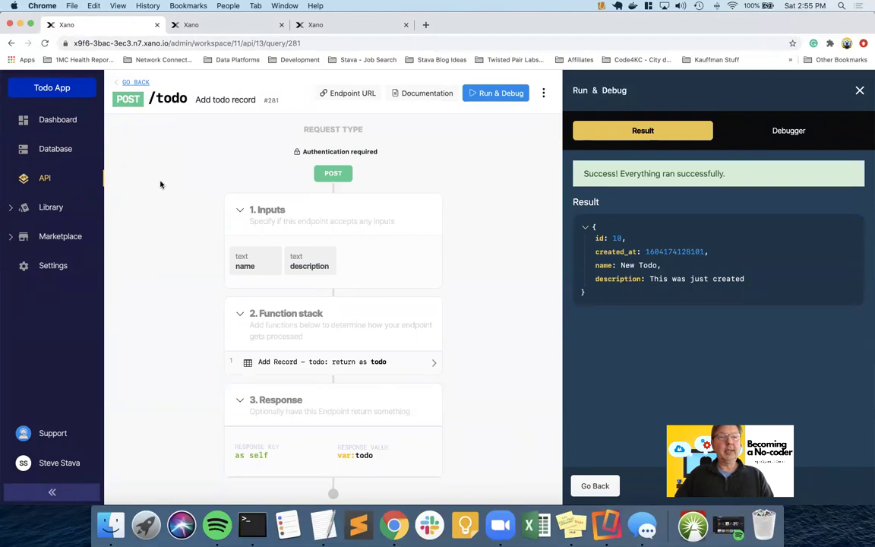
click(216, 28)
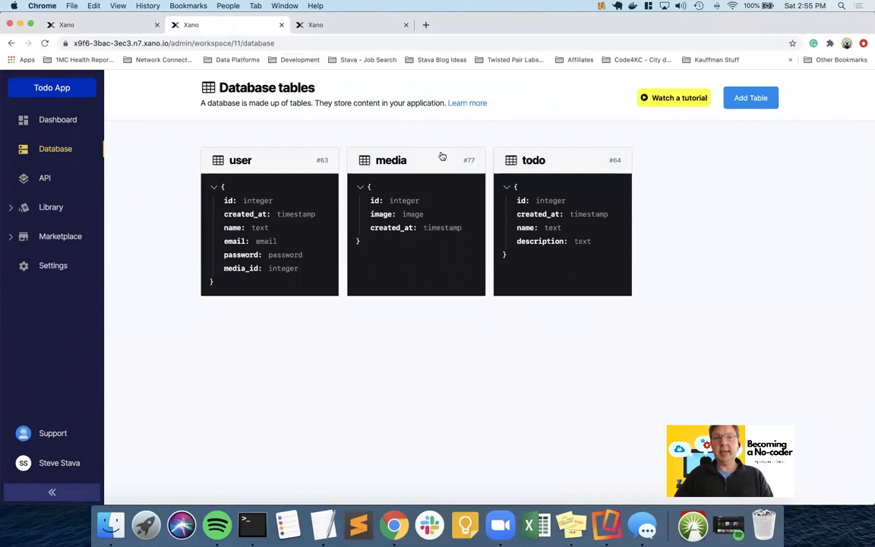
- Open the todo table's records in Xano's database
click(523, 163)
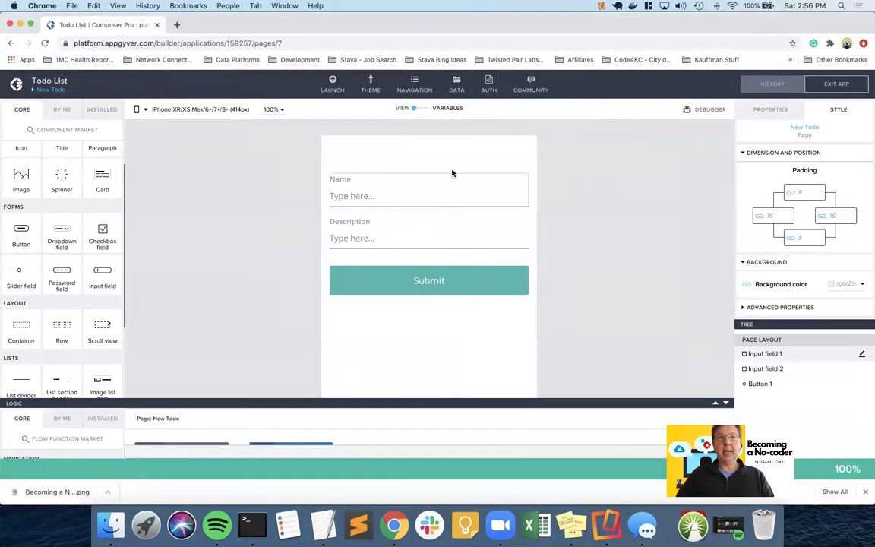
- Open the Todo data resource, review its GET methods, and enable Create record (POST)
click(458, 92)
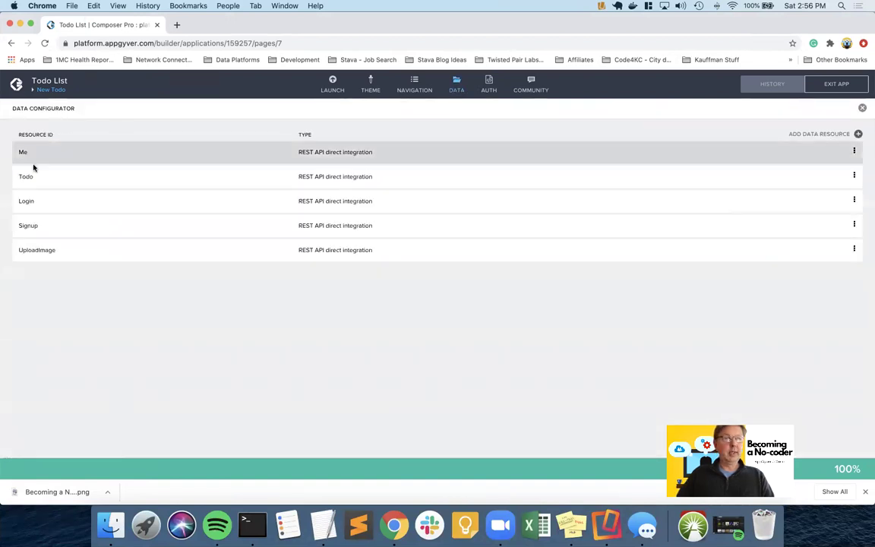
click(38, 181)
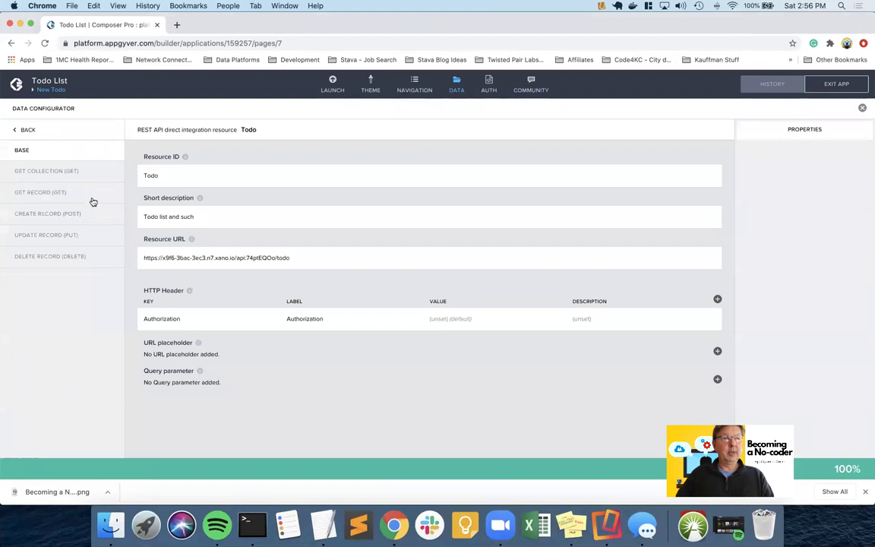
click(79, 174)
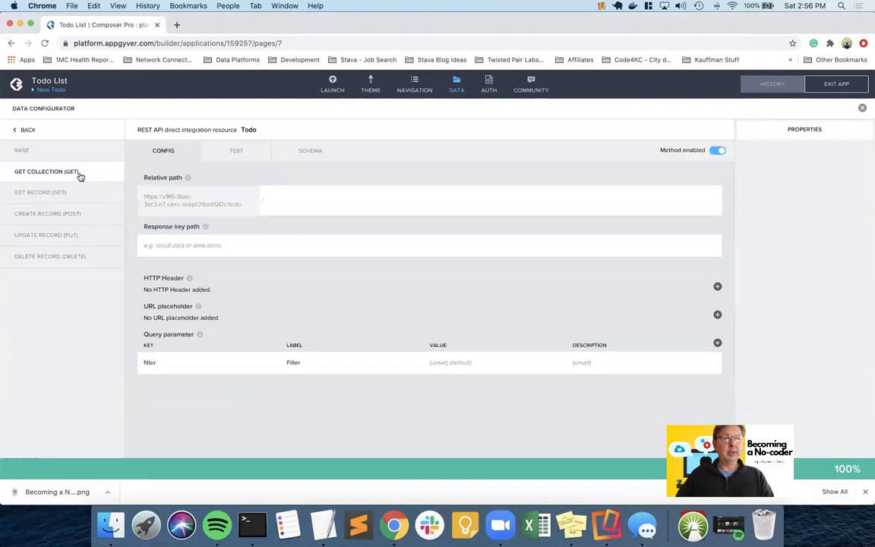
click(84, 194)
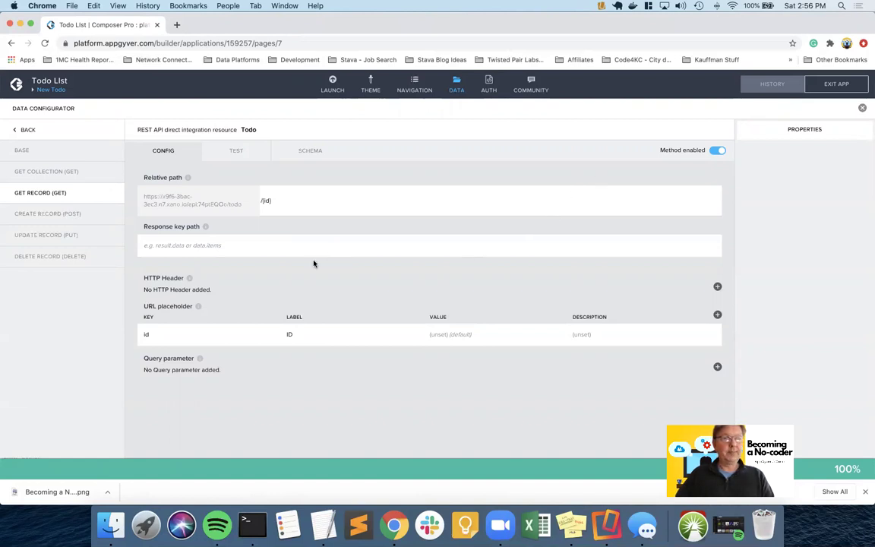
click(25, 216)
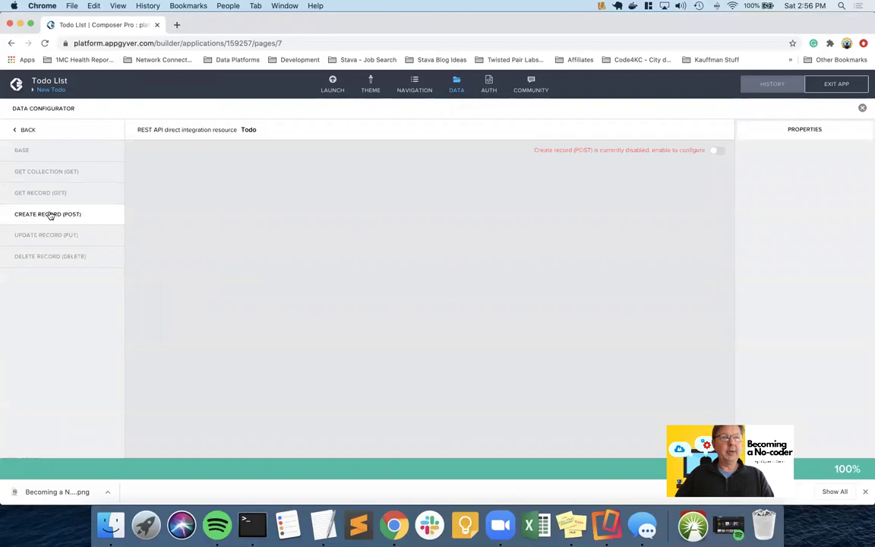
click(718, 151)
- Check the POST method's test record-properties binding, then open the request schema dropdown under Schema
click(398, 212)
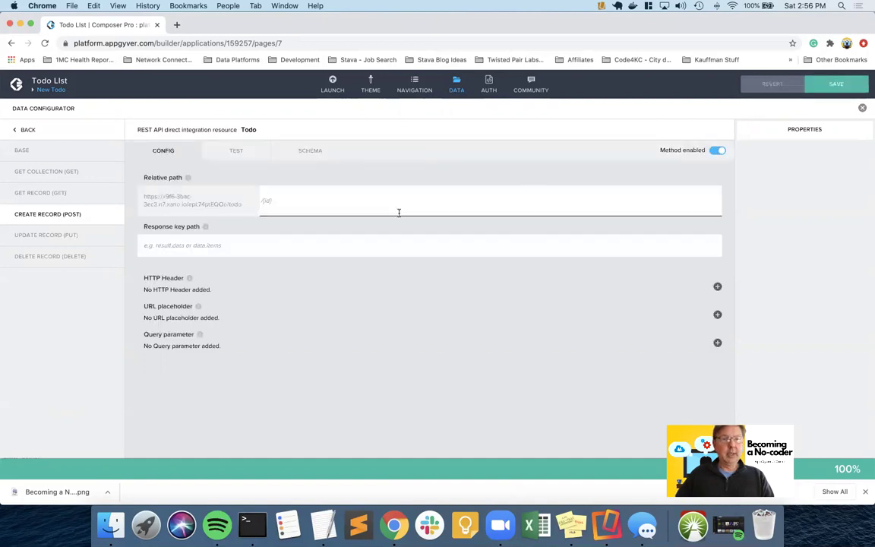
click(236, 152)
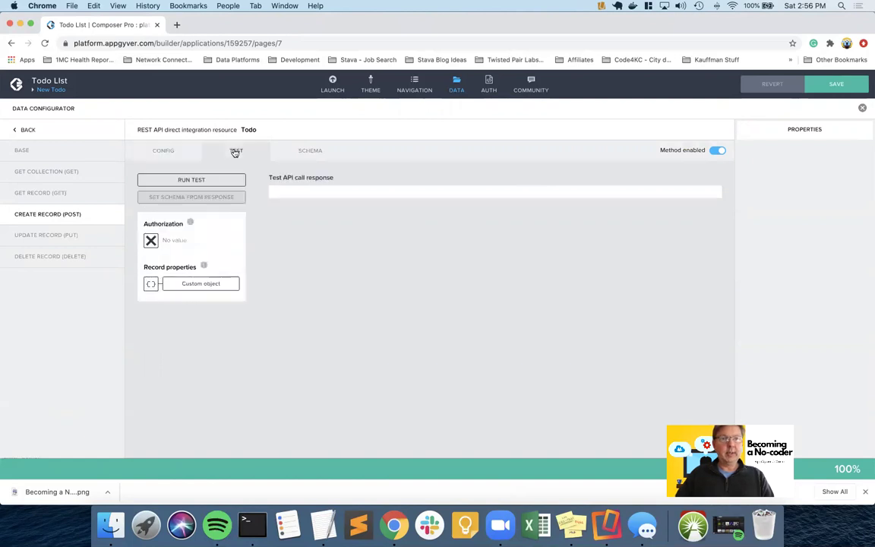
click(200, 284)
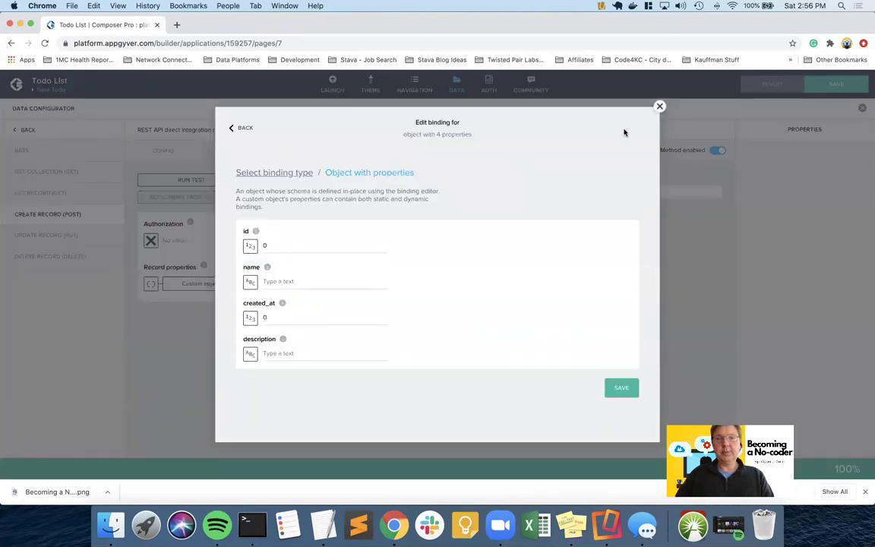
click(659, 109)
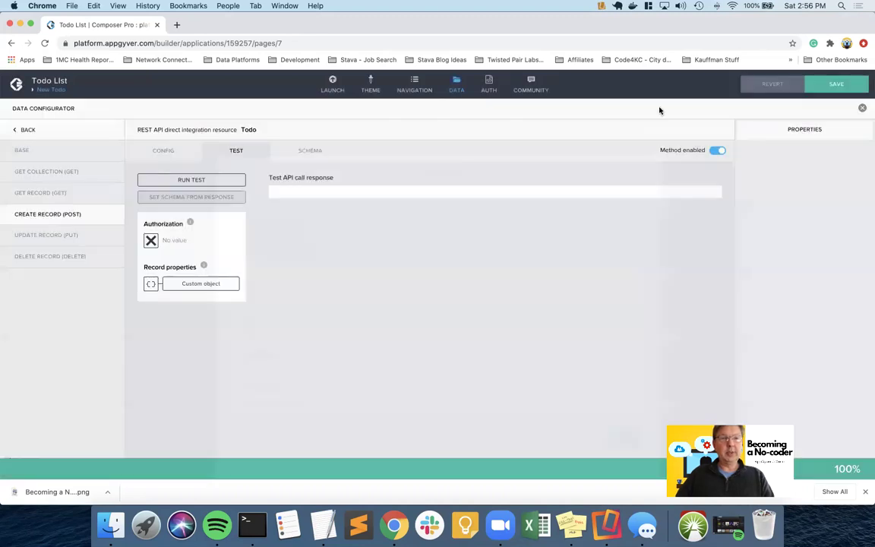
click(308, 157)
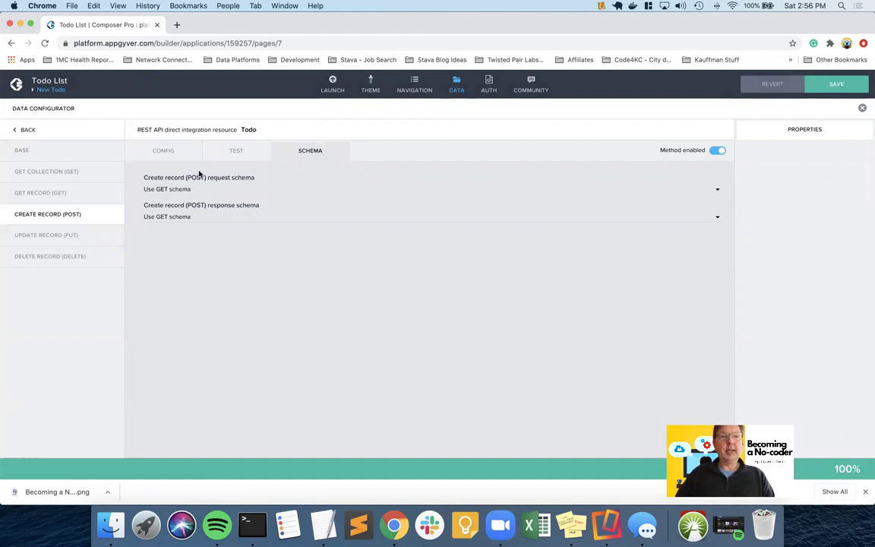
click(222, 156)
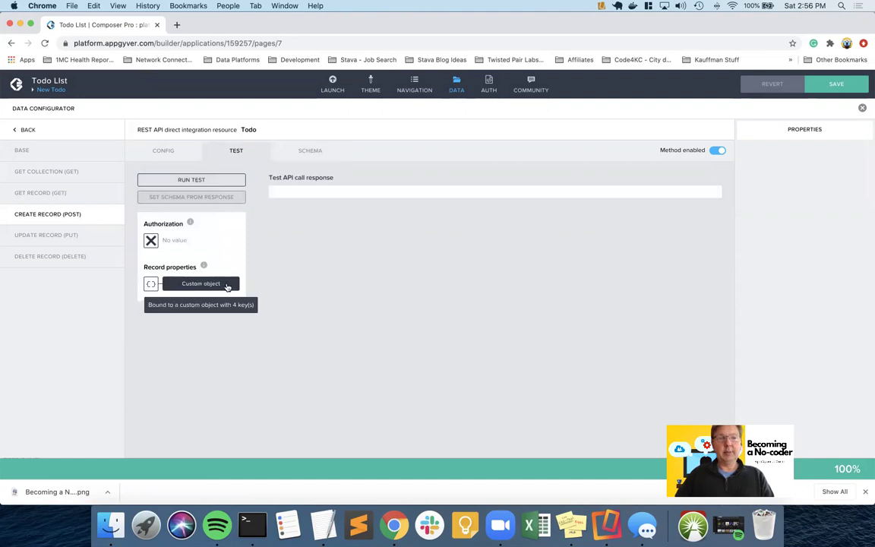
click(227, 287)
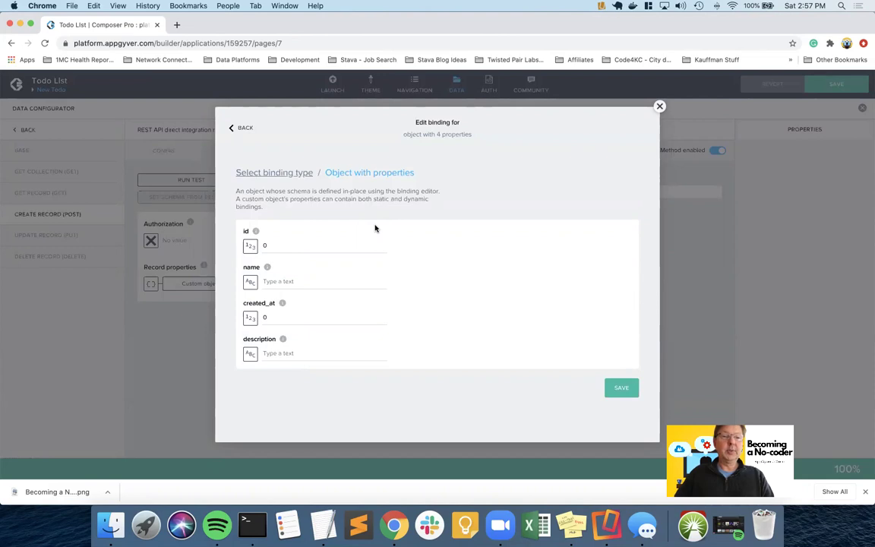
click(658, 109)
click(319, 152)
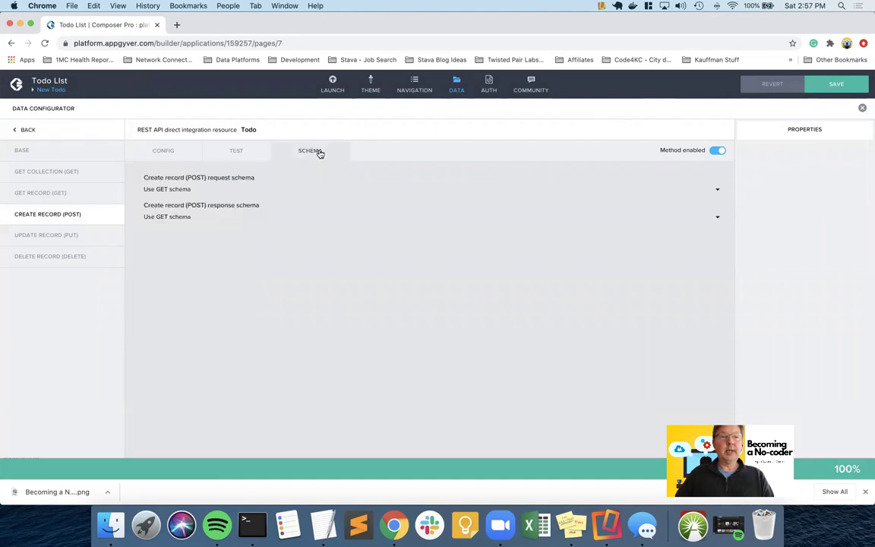
click(190, 189)
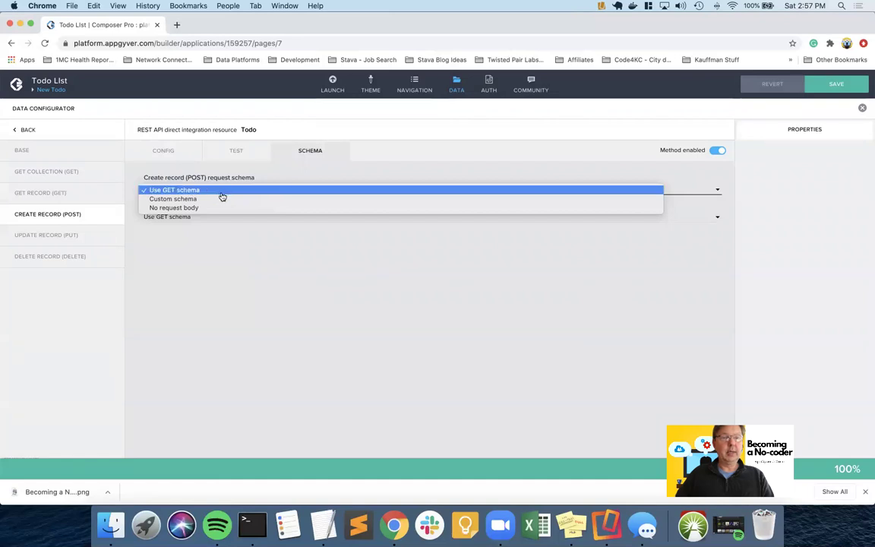
- Give the POST request a custom schema with text properties 'name' and 'description', then save
click(201, 198)
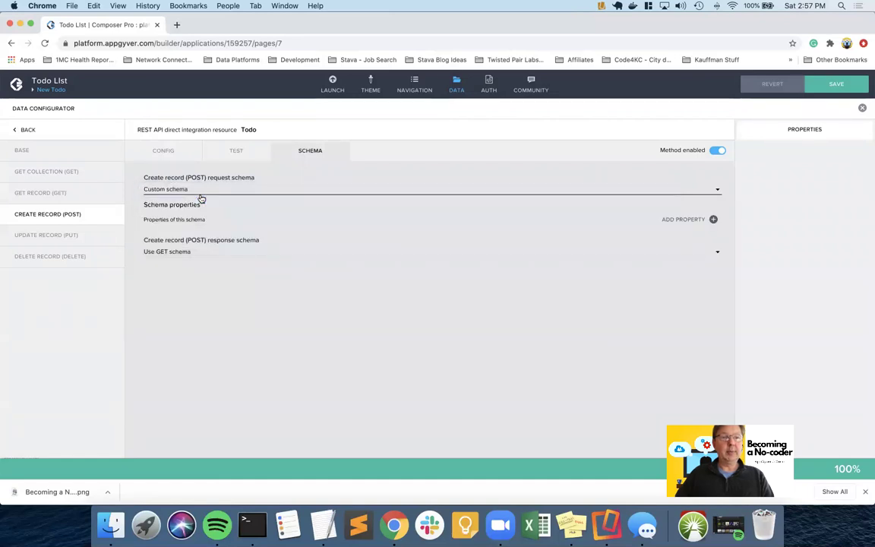
click(713, 219)
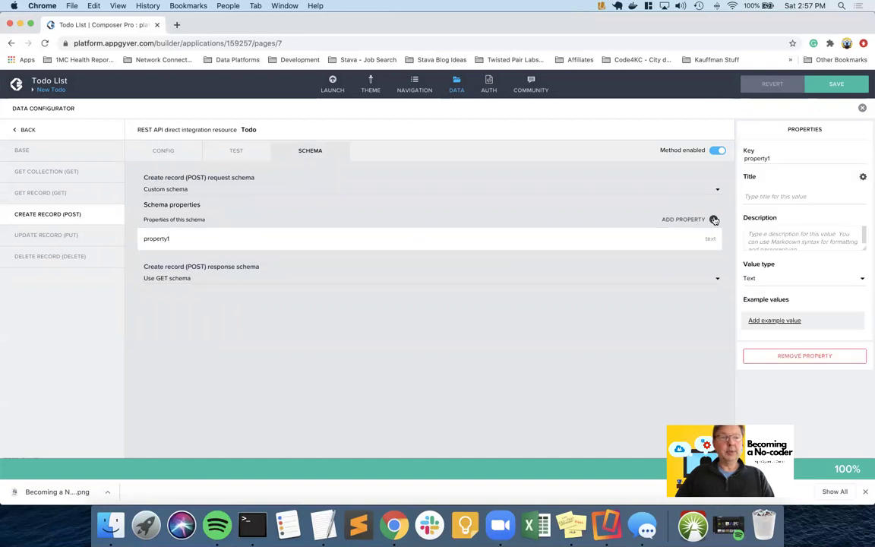
text(name)
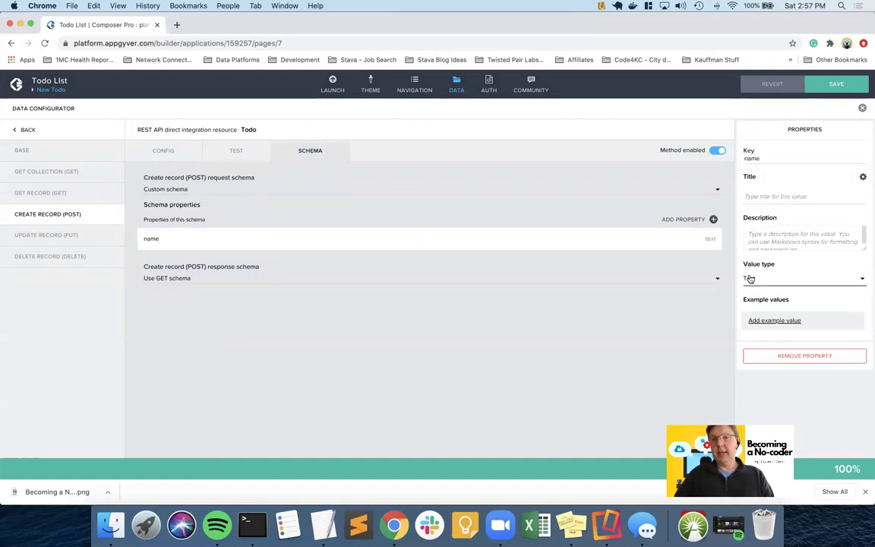
click(714, 220)
text(description)
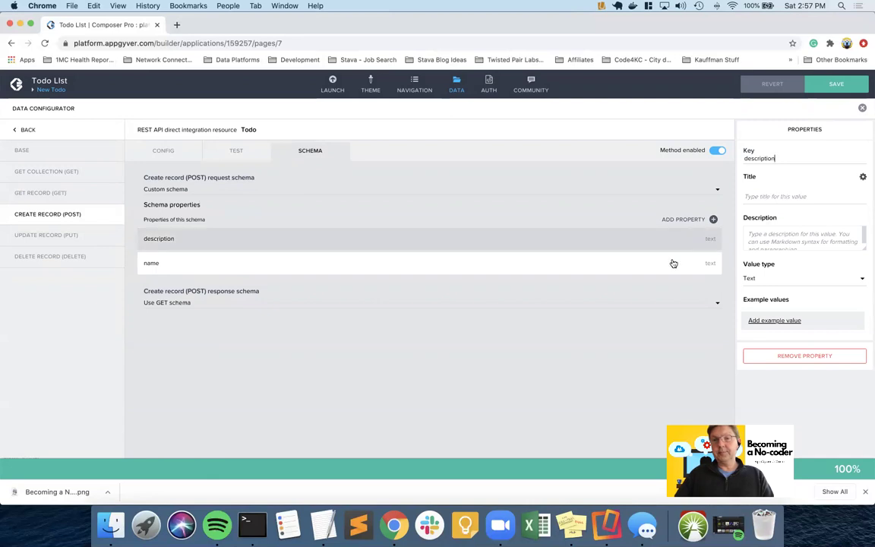
click(831, 85)
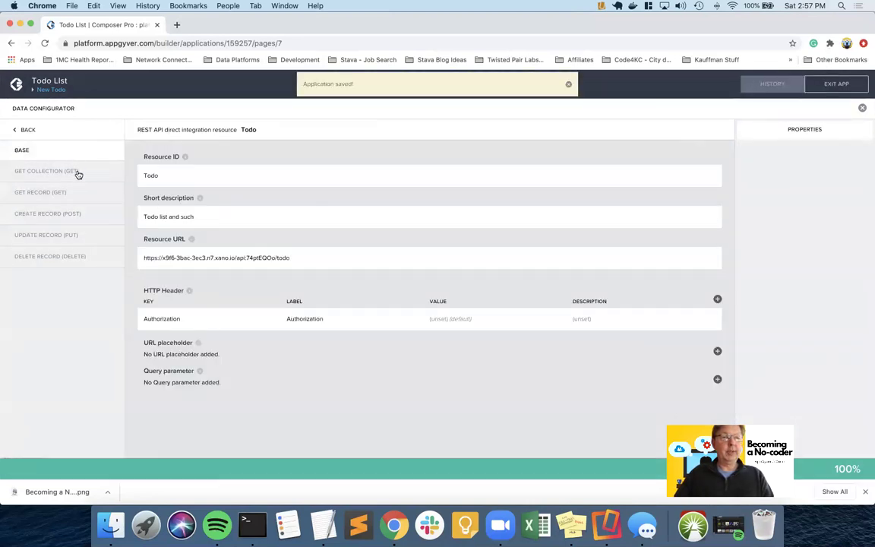
- Set the POST test Authorization to static text 'Bearer' followed by the pasted access token
click(86, 214)
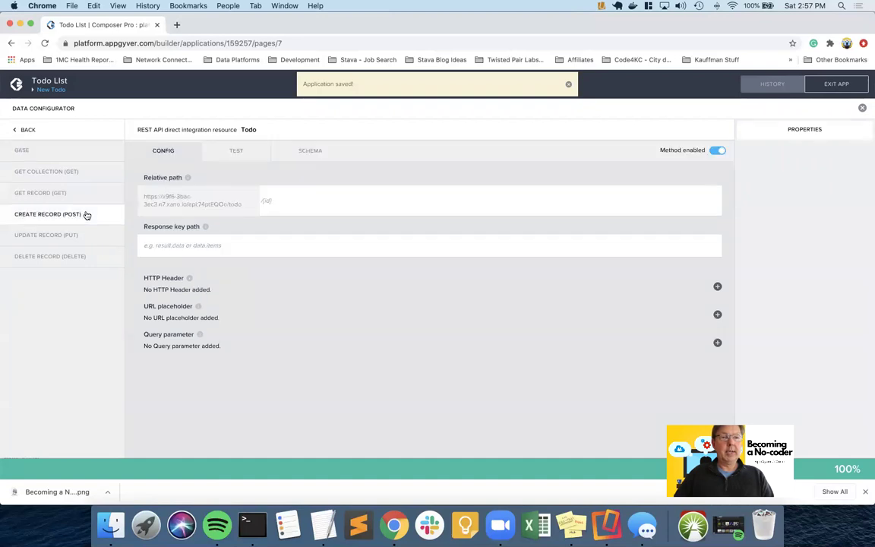
click(235, 153)
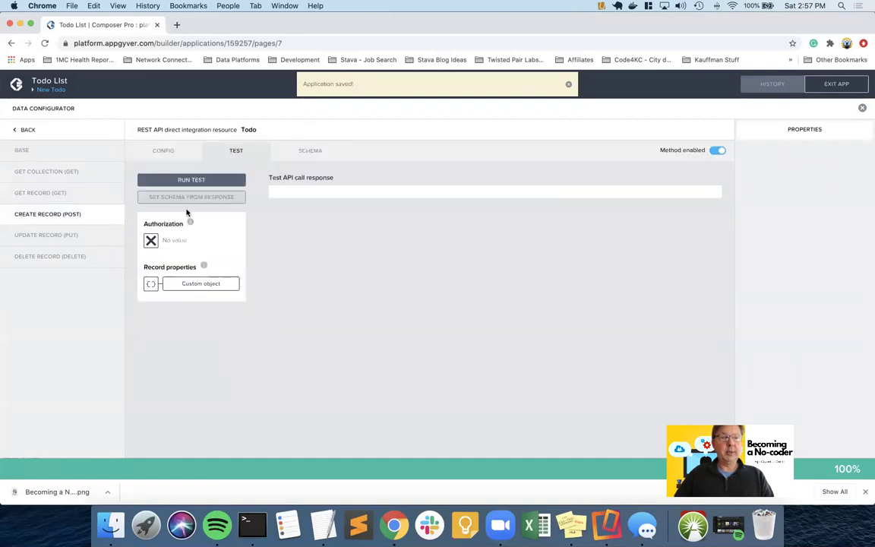
click(152, 242)
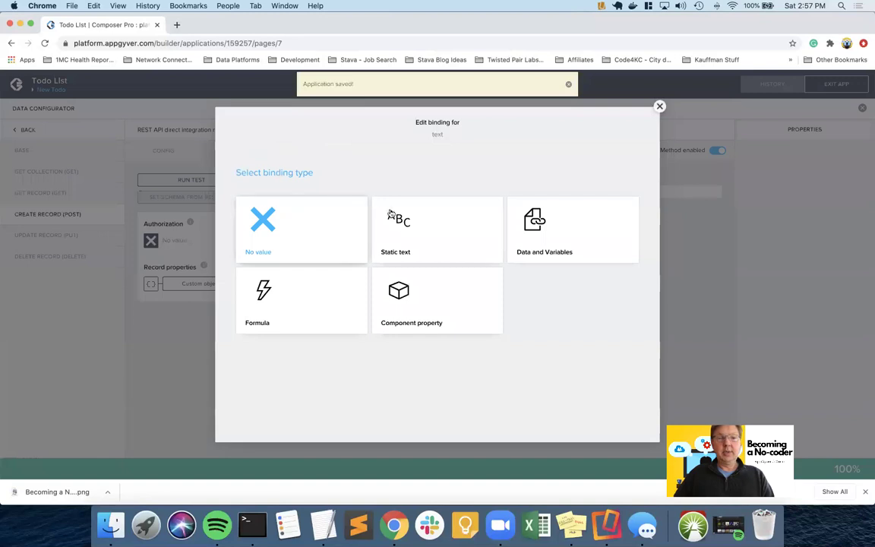
click(400, 228)
click(192, 239)
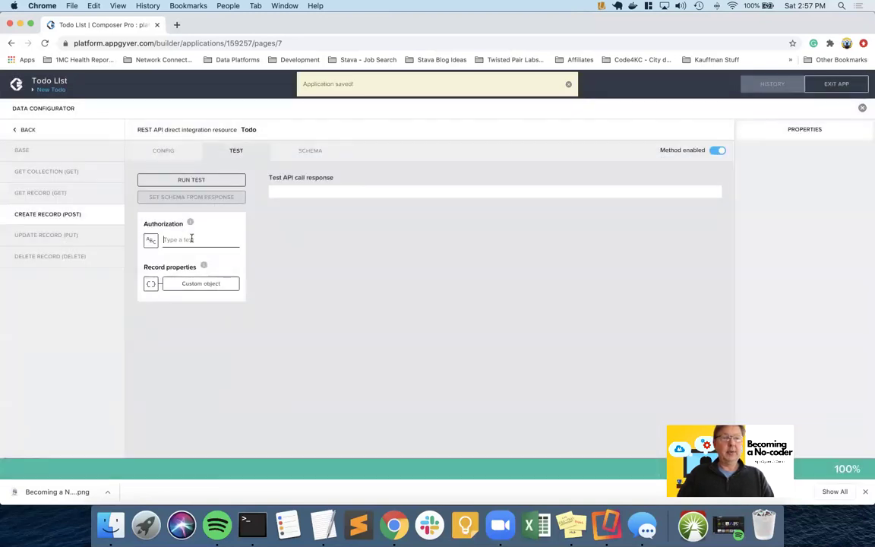
text(Bearer)
key(super+v)
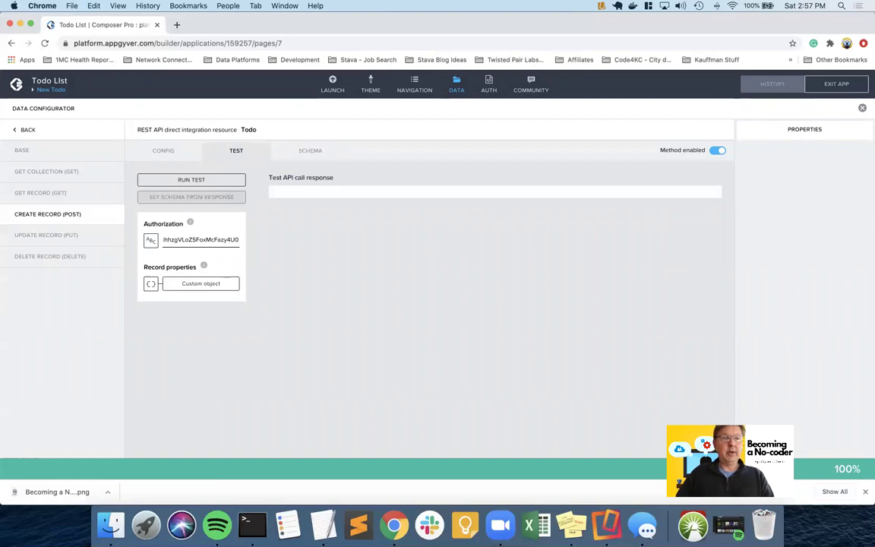
- Enter test record values: name 'Another new todo' plus a description
click(181, 285)
click(287, 245)
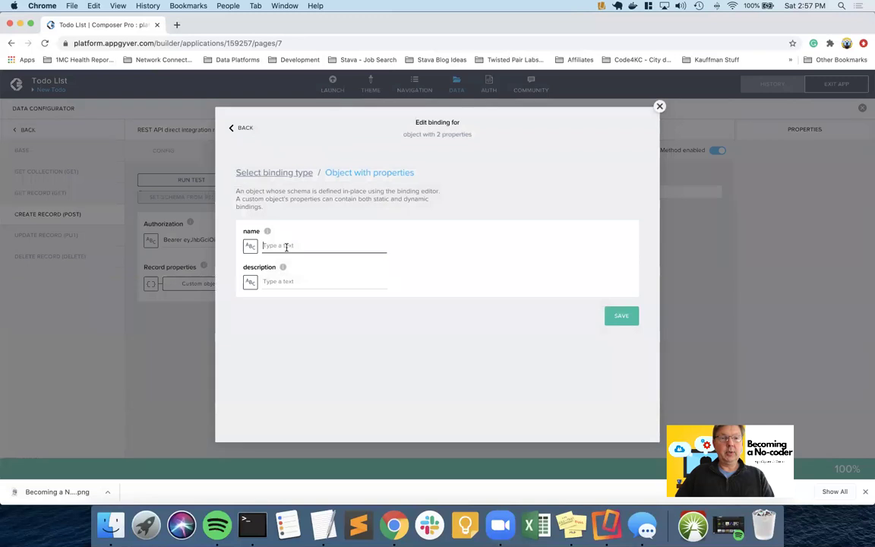
text(Another new tod)
key(Tab)
key(Tab)
key(Tab)
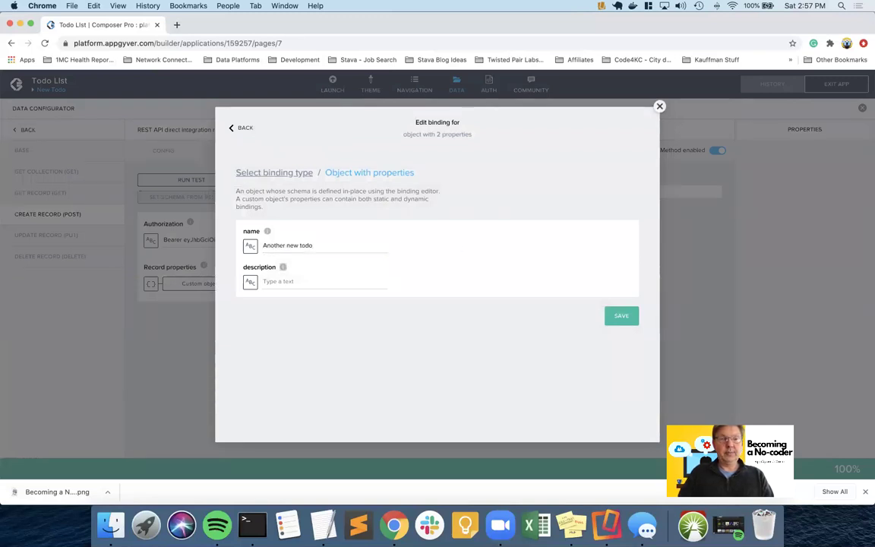
text(This one was reated from)
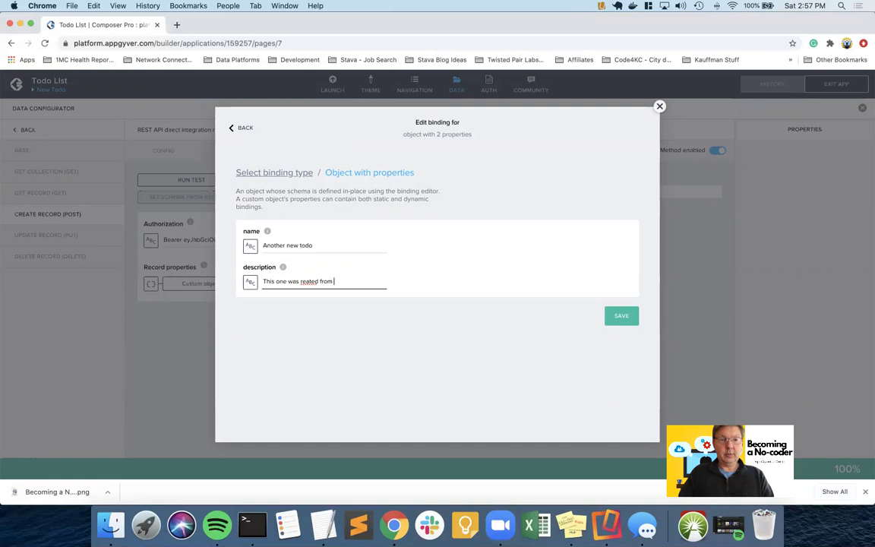
key(BackSpace)
key(BackSpace)
key(BackSpace)
key(BackSpace)
key(BackSpace)
key(BackSpace)
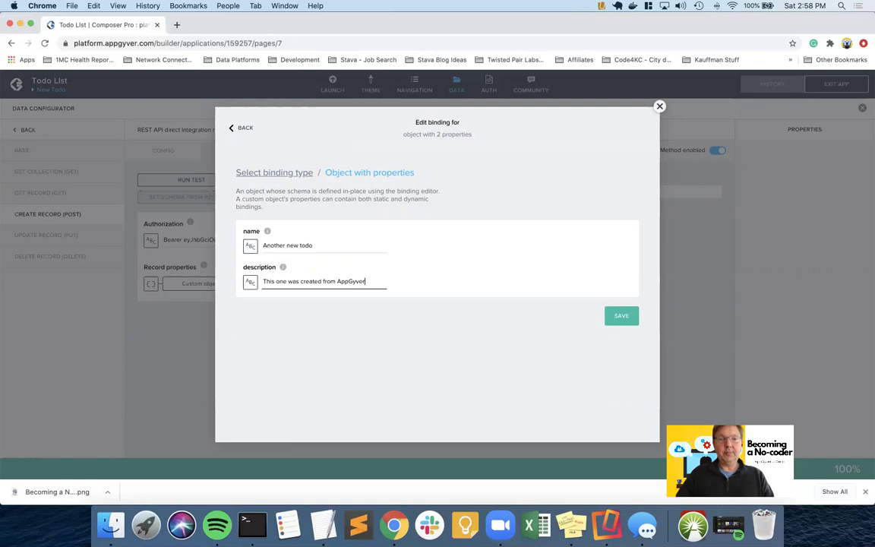
click(621, 318)
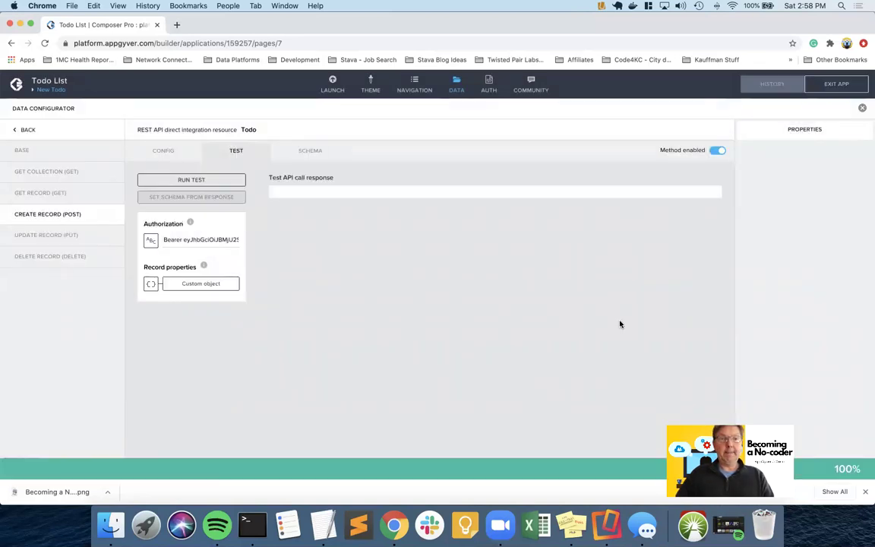
- Run the create test, set the response schema from its result, and save
click(216, 180)
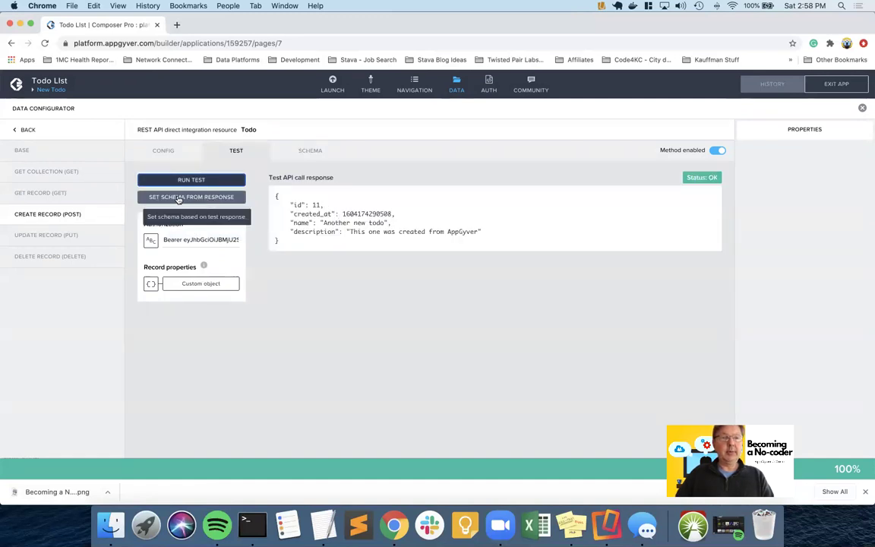
click(203, 197)
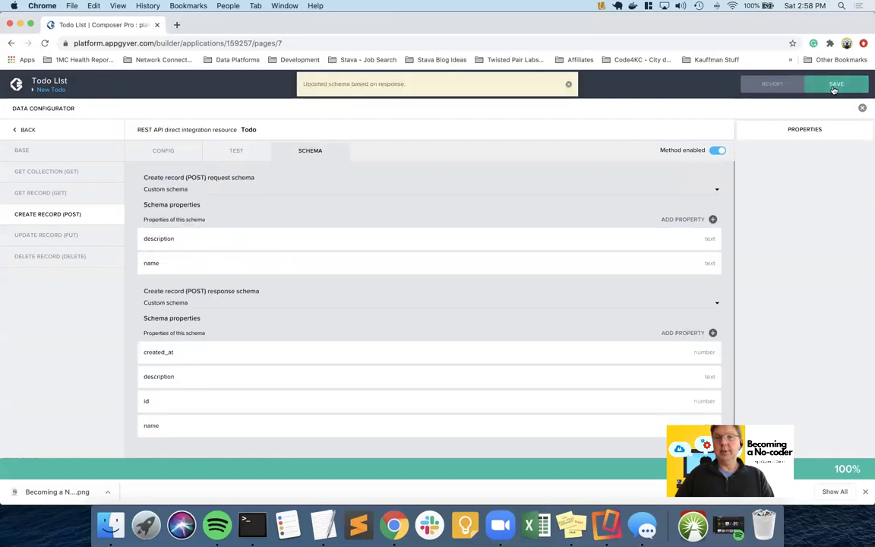
click(834, 85)
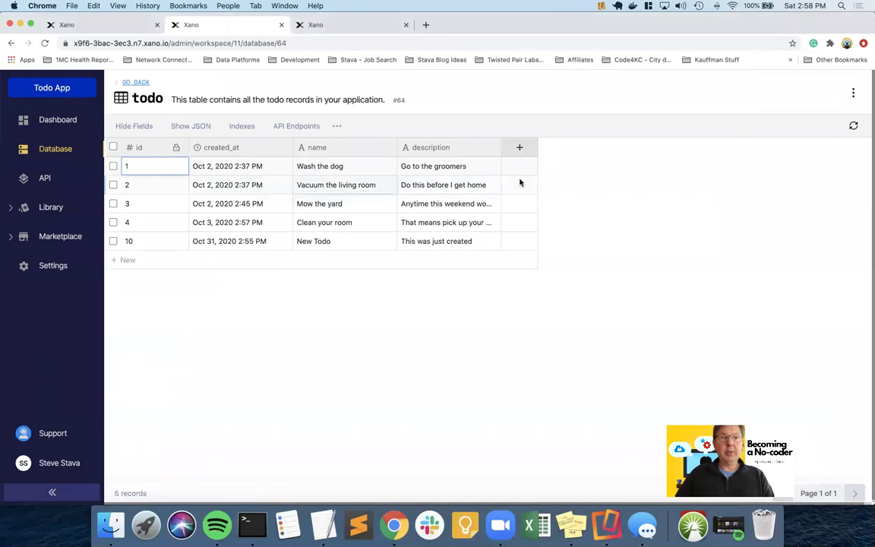
- Refresh Xano's todo table so record 11, 'Another new todo', appears
click(853, 128)
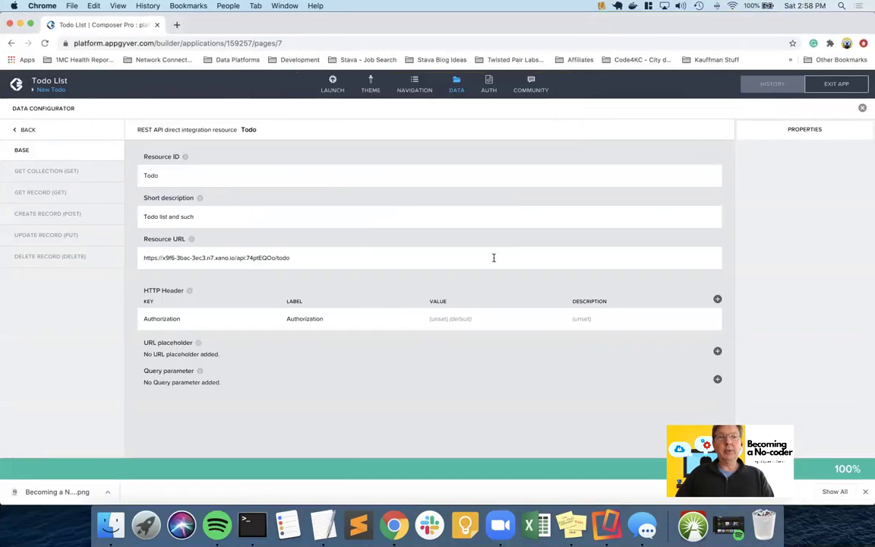
- On the New Todo page's data variables, add a data variable from the Todo resource
click(457, 93)
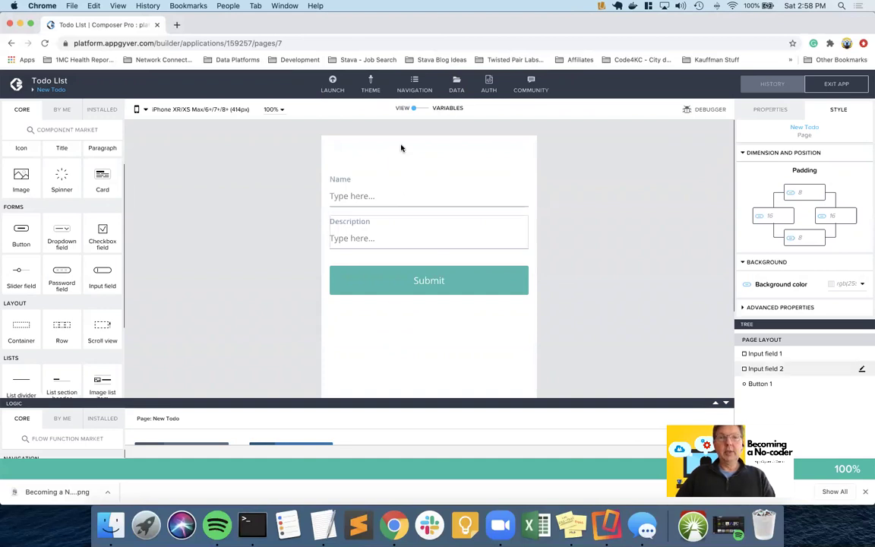
click(423, 111)
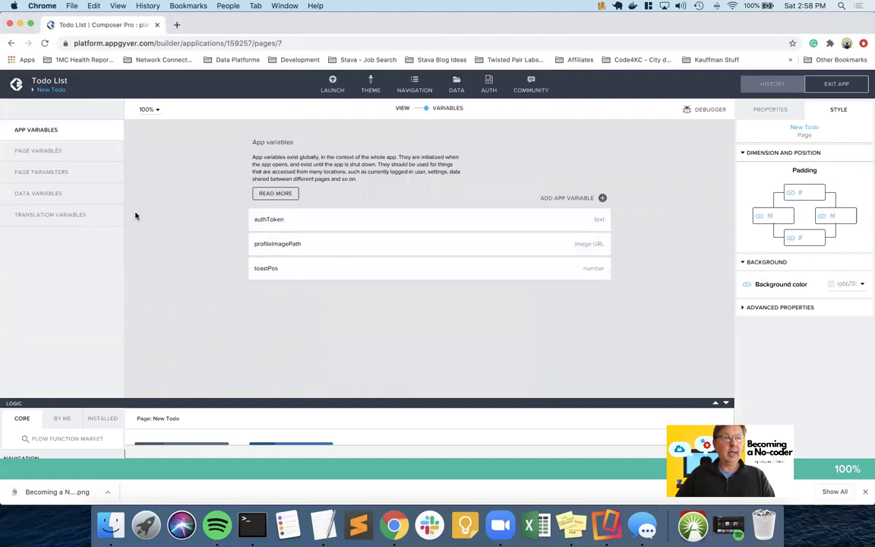
click(76, 194)
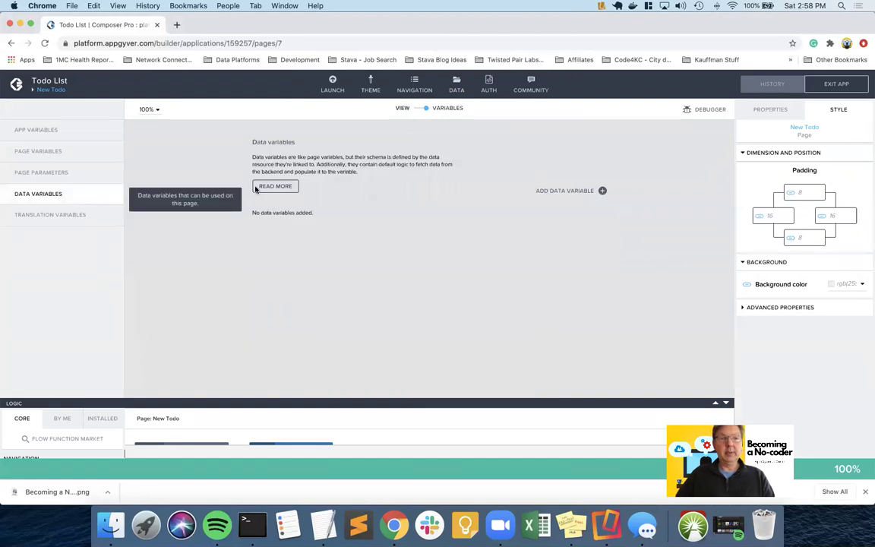
click(602, 191)
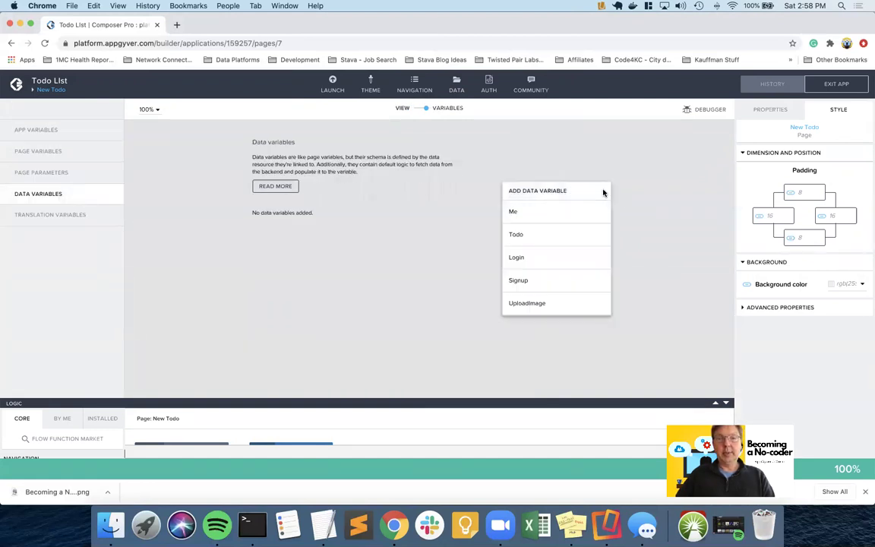
click(538, 237)
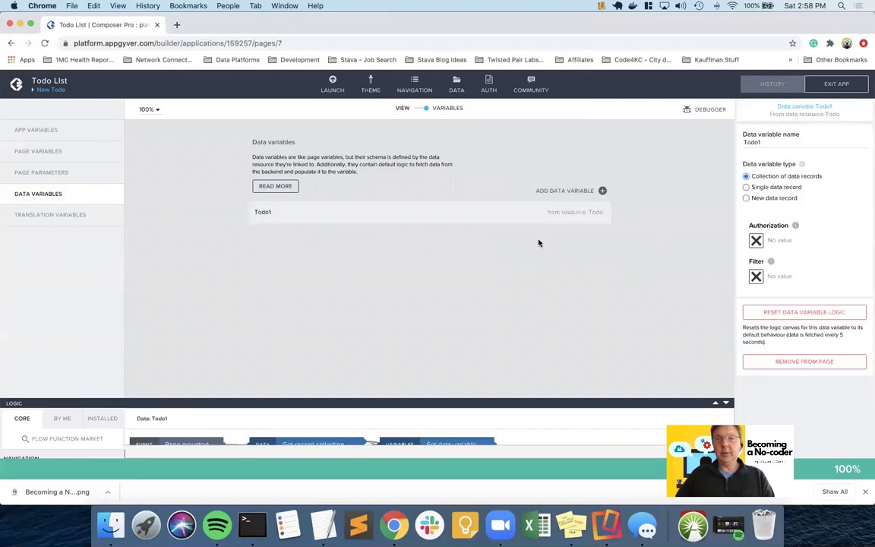
- Rename the variable Todo_Create, make it a New data record, save, and enlarge the logic panel
click(766, 141)
key(BackSpace)
text(_Cl)
text(reate)
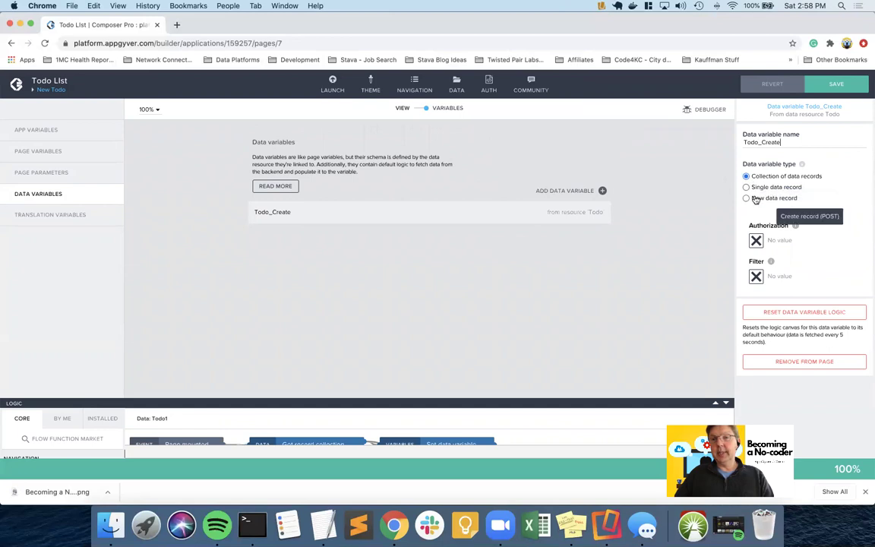
click(746, 197)
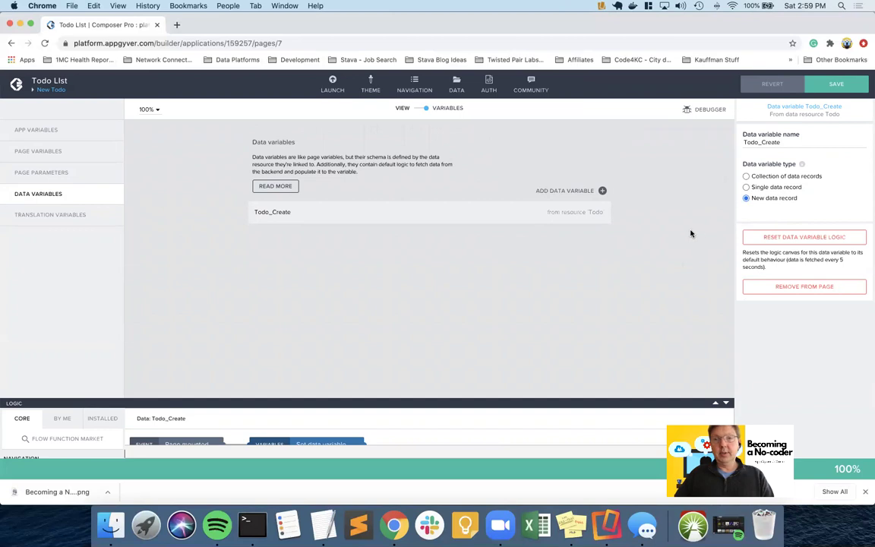
click(835, 85)
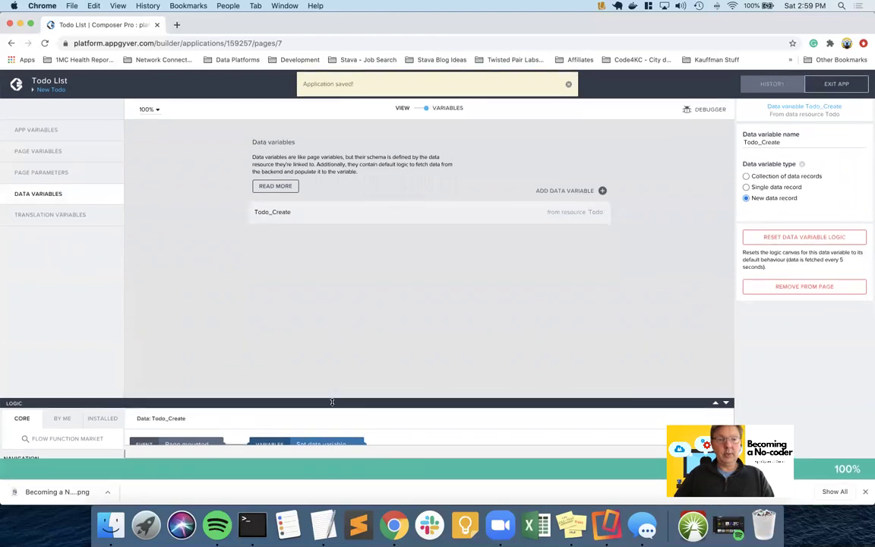
drag(332, 402, 338, 266)
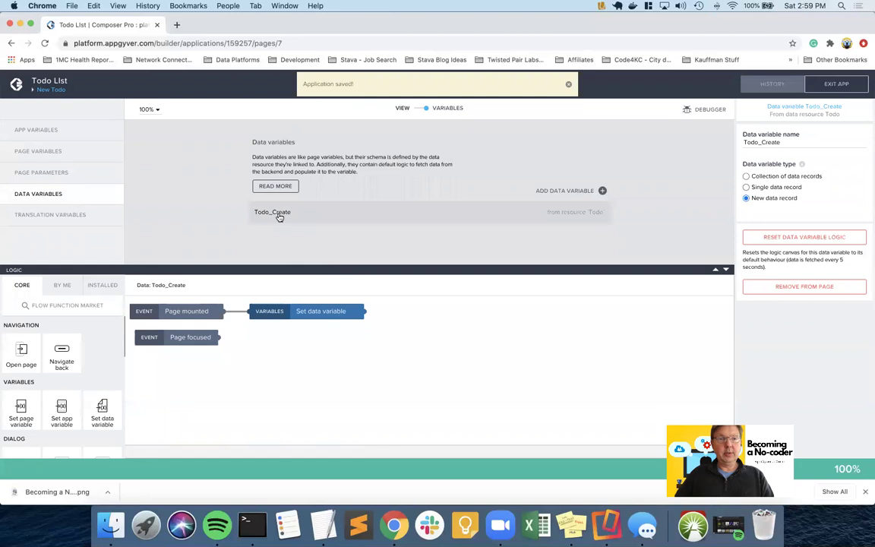
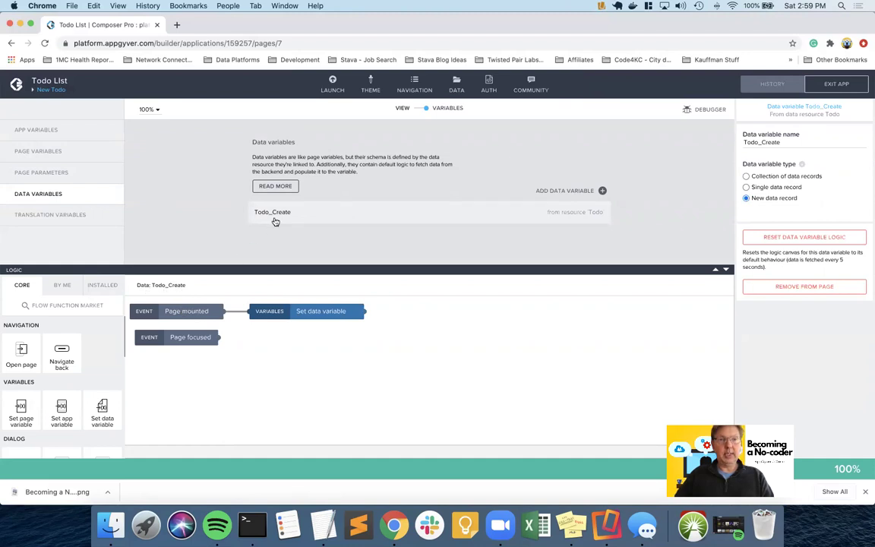
- Delete the Set data variable node from Todo_Create's logic, save, and return to View mode
click(327, 312)
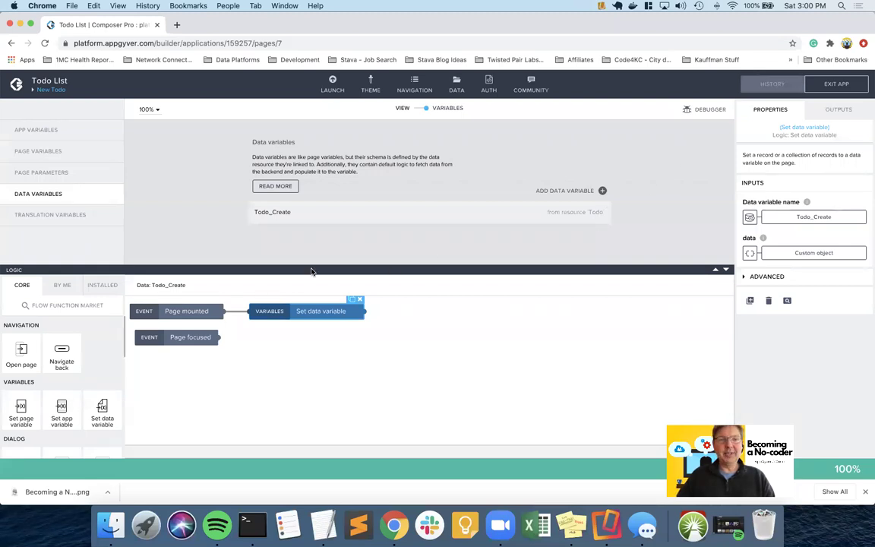
click(294, 212)
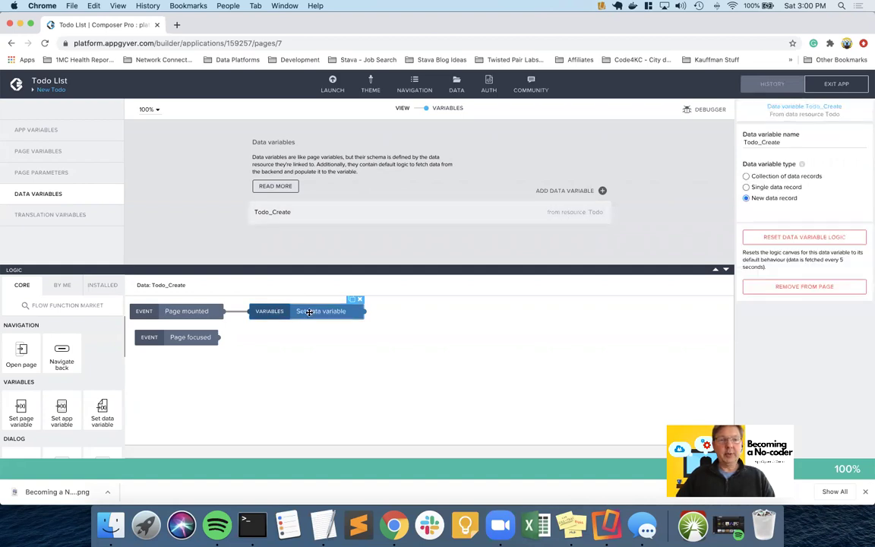
click(311, 311)
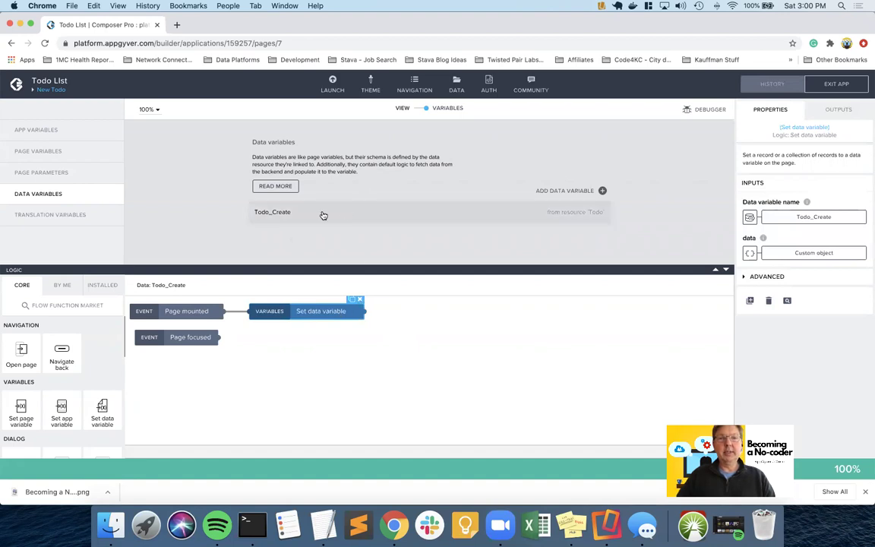
click(313, 216)
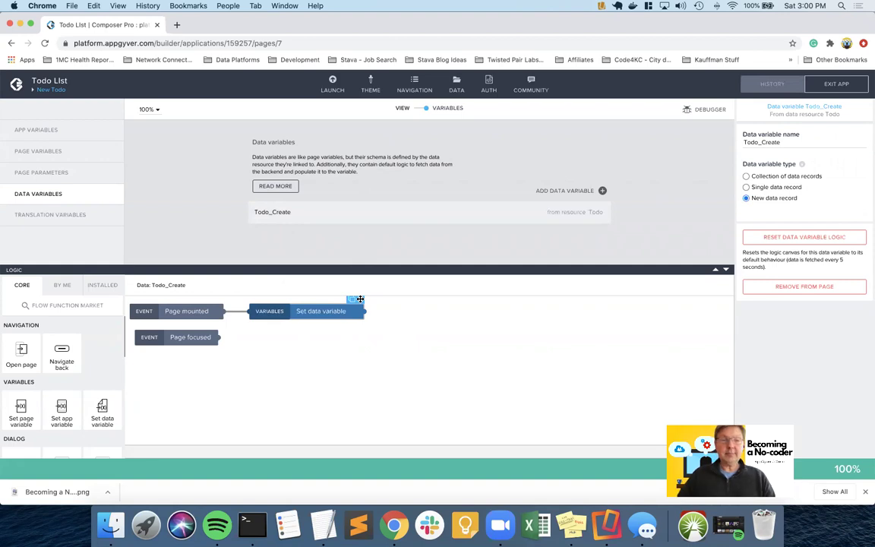
click(360, 299)
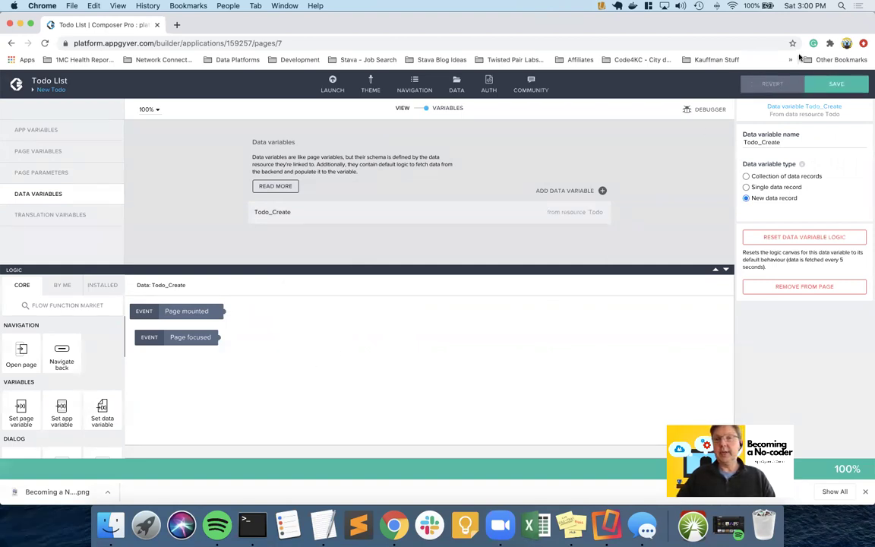
click(834, 84)
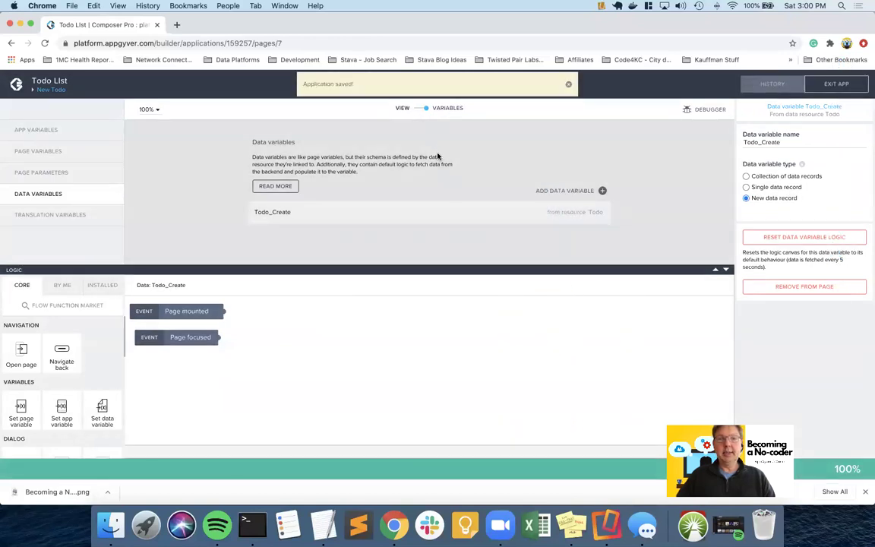
click(418, 112)
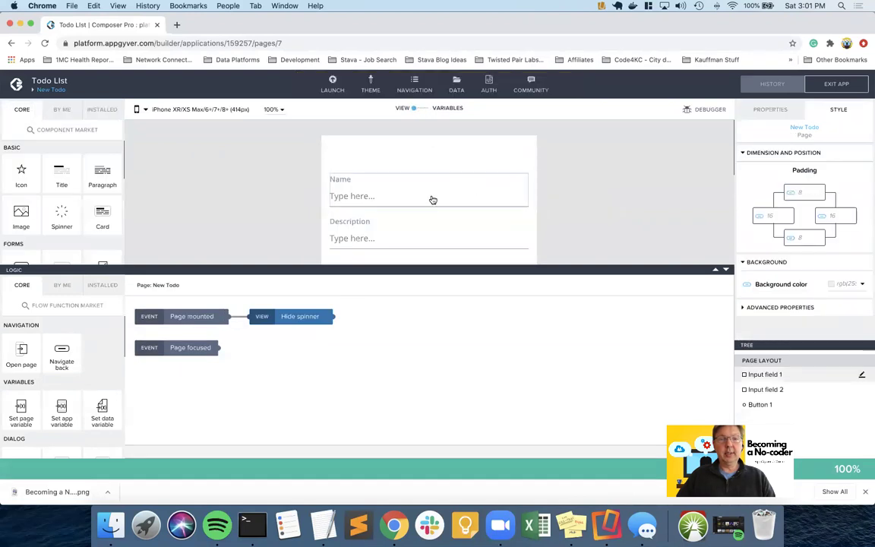
- Bind the Name input field's value to the Todo_Create.name data variable field
click(407, 200)
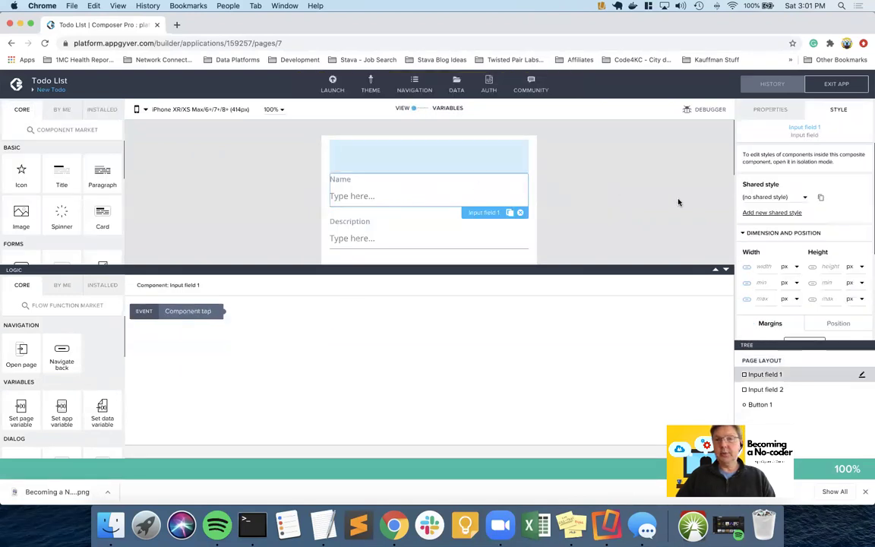
click(773, 112)
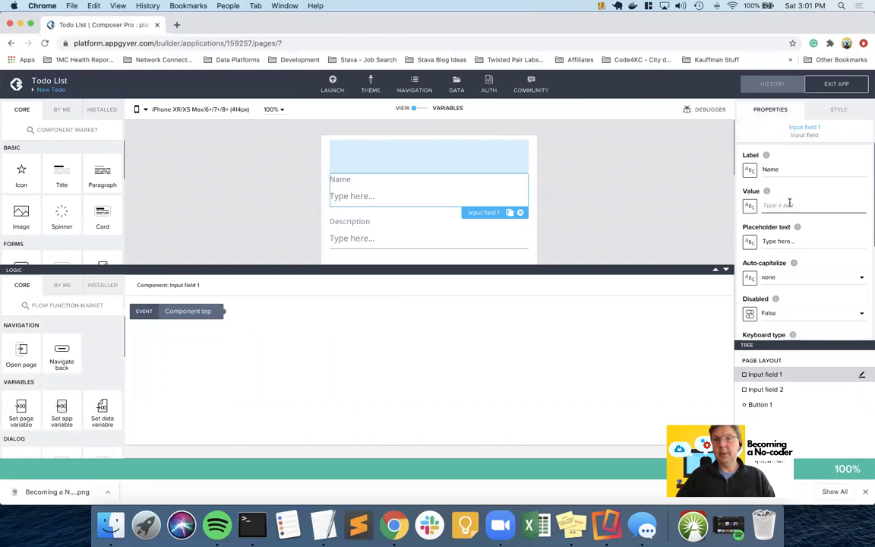
click(750, 208)
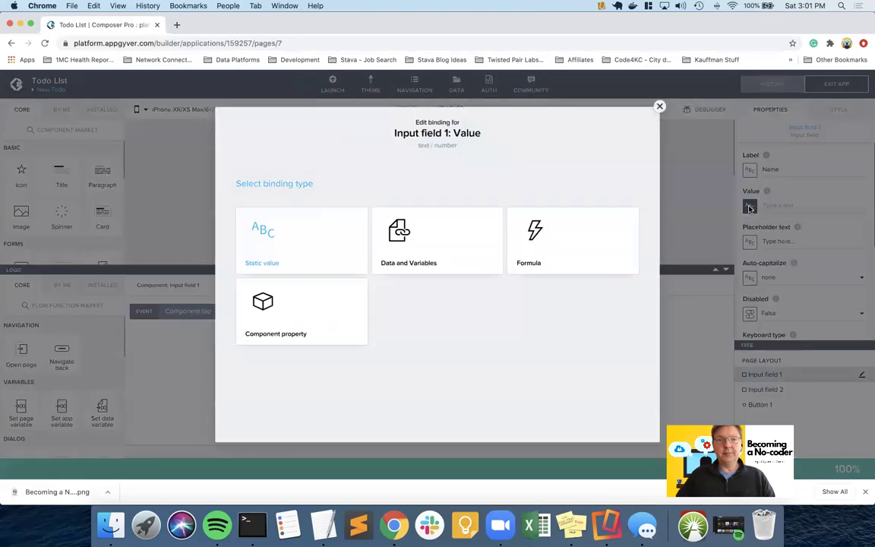
click(447, 237)
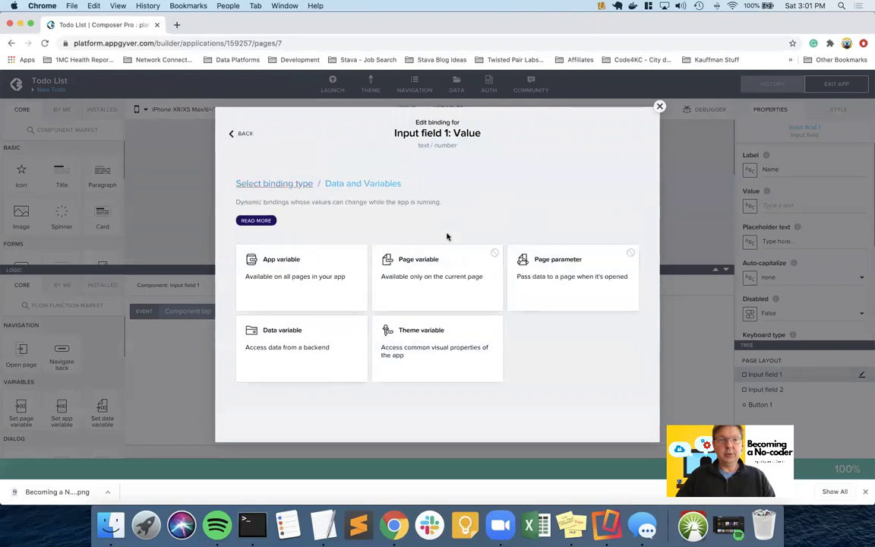
click(292, 334)
click(265, 267)
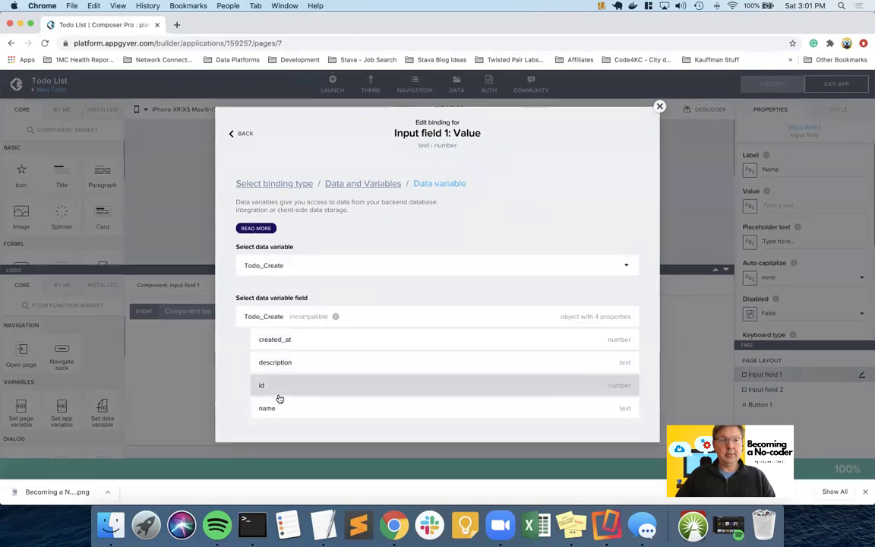
click(280, 408)
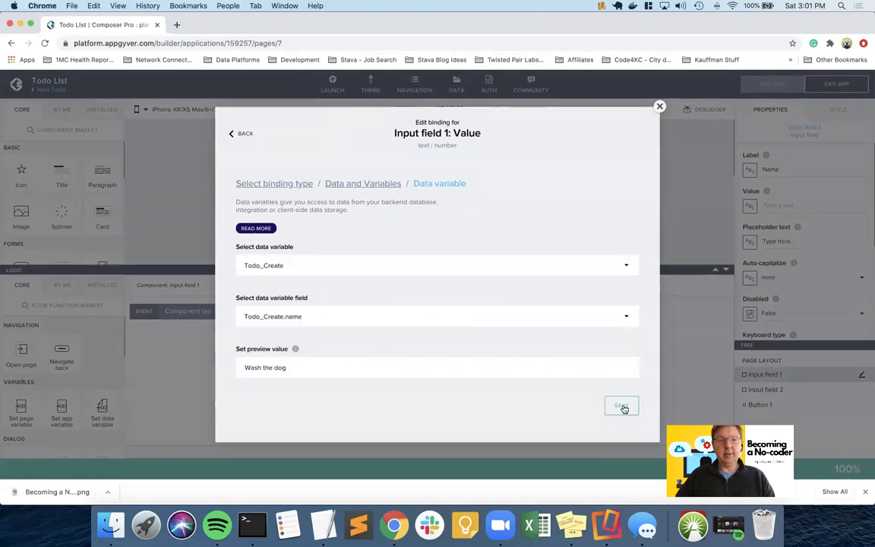
click(619, 404)
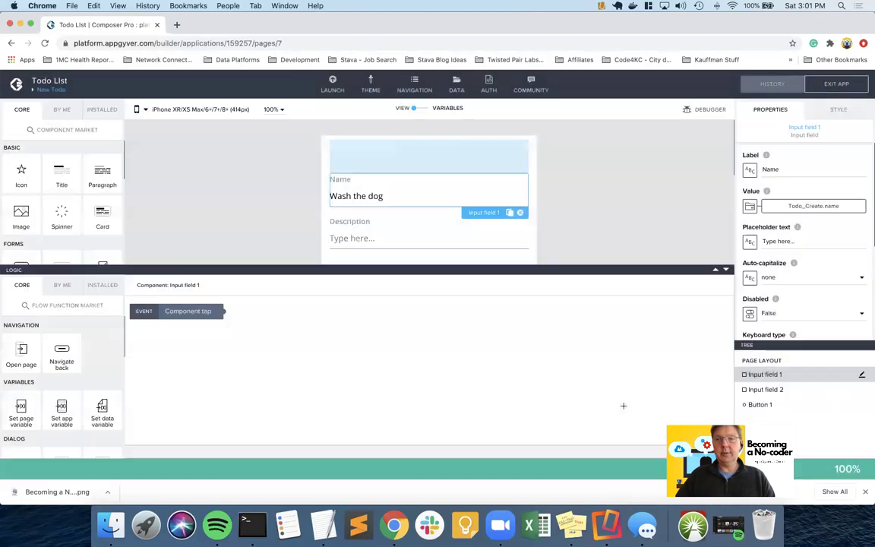
- Bind the Description field's value to Todo_Create.description and save the app
click(452, 241)
click(749, 206)
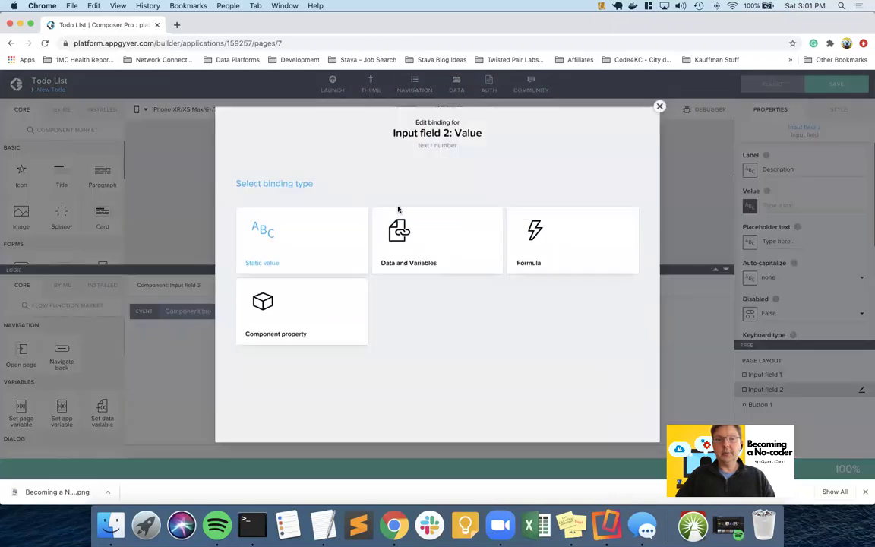
click(426, 249)
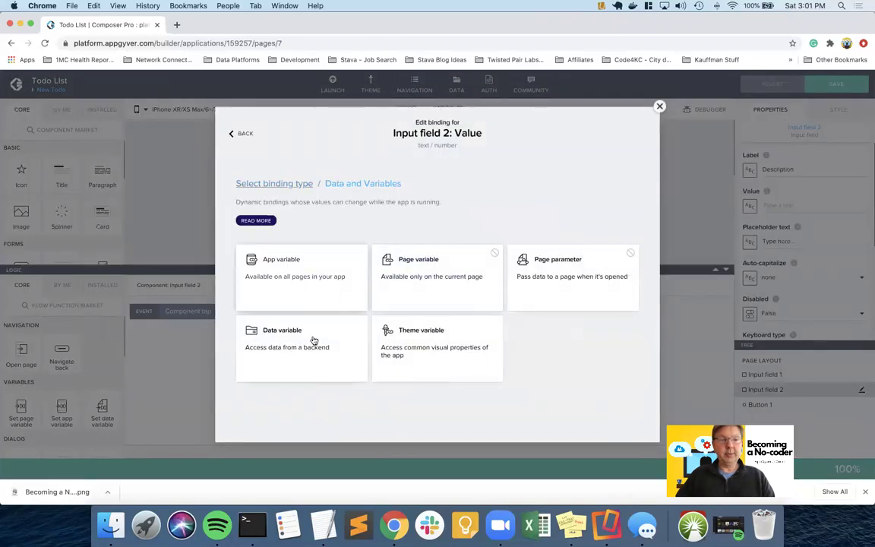
click(312, 340)
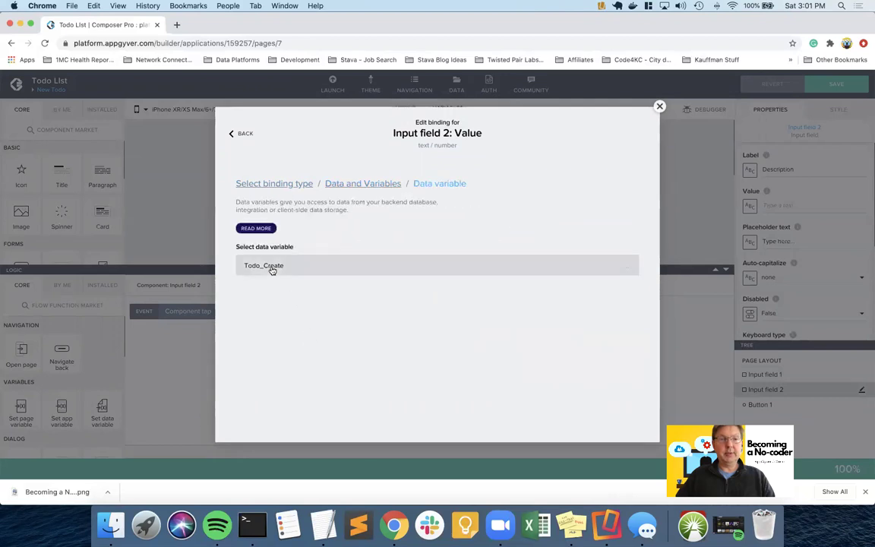
click(271, 267)
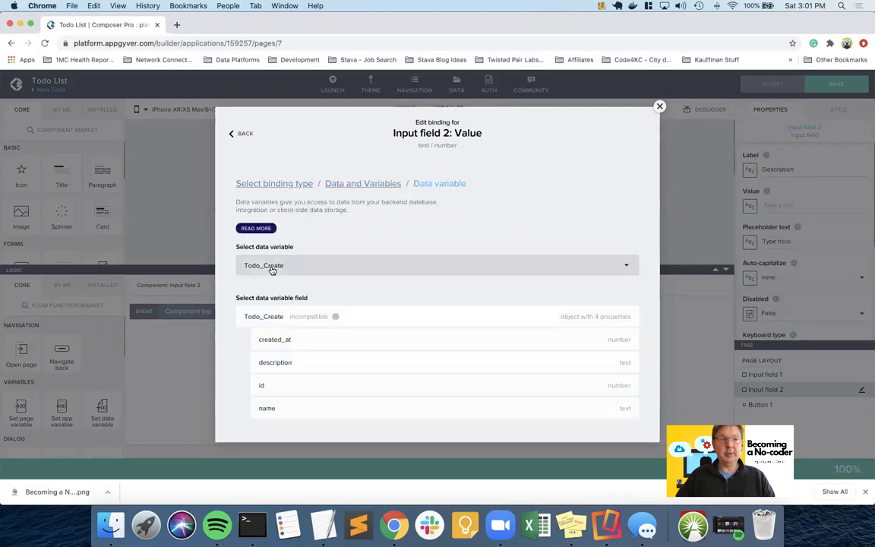
click(312, 368)
click(621, 407)
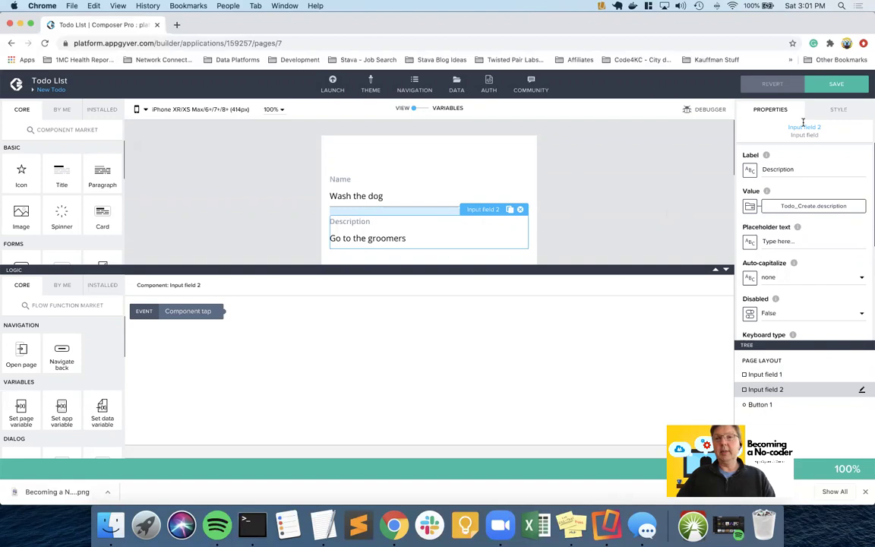
click(835, 84)
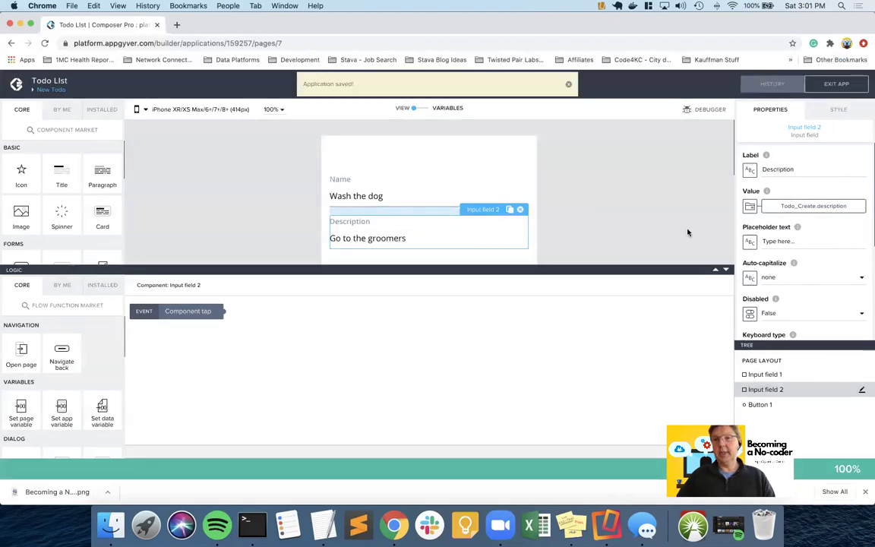
- Select the Submit button to work on its logic
scroll(674, 231, down, 3)
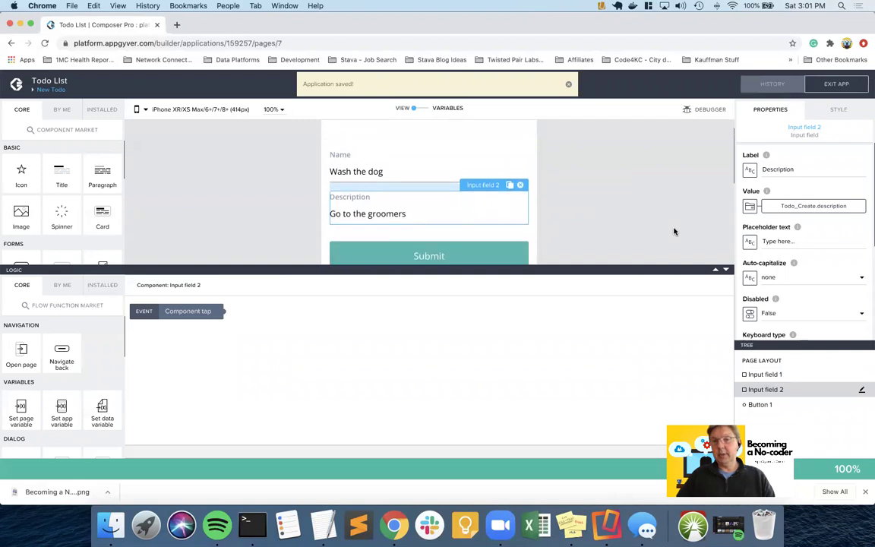
scroll(674, 231, up, 3)
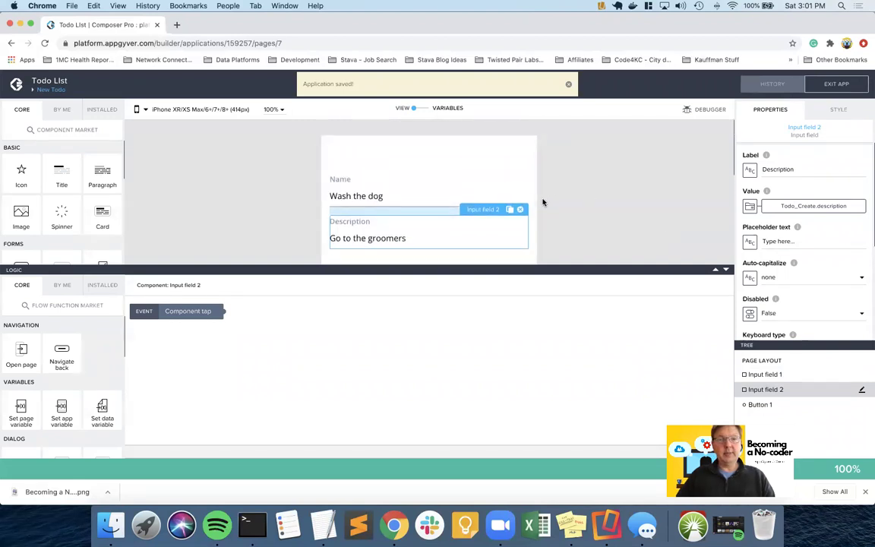
scroll(542, 202, down, 3)
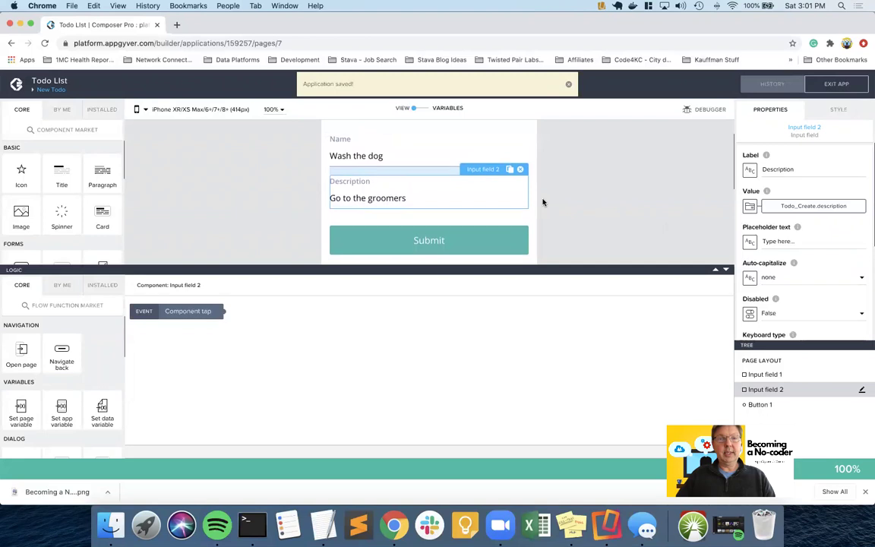
click(417, 238)
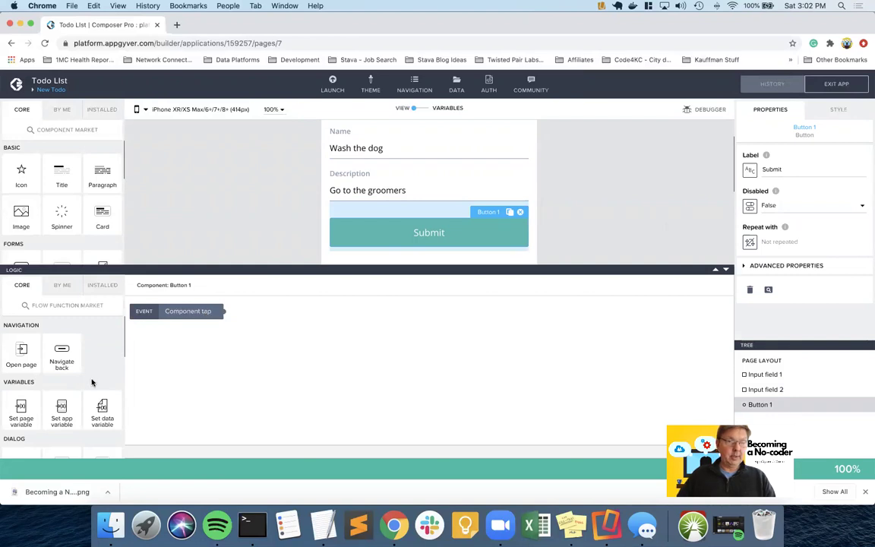
- Add a Create record step to the button's tap event, writing to the Todo resource
scroll(92, 383, down, 2)
scroll(92, 382, down, 1)
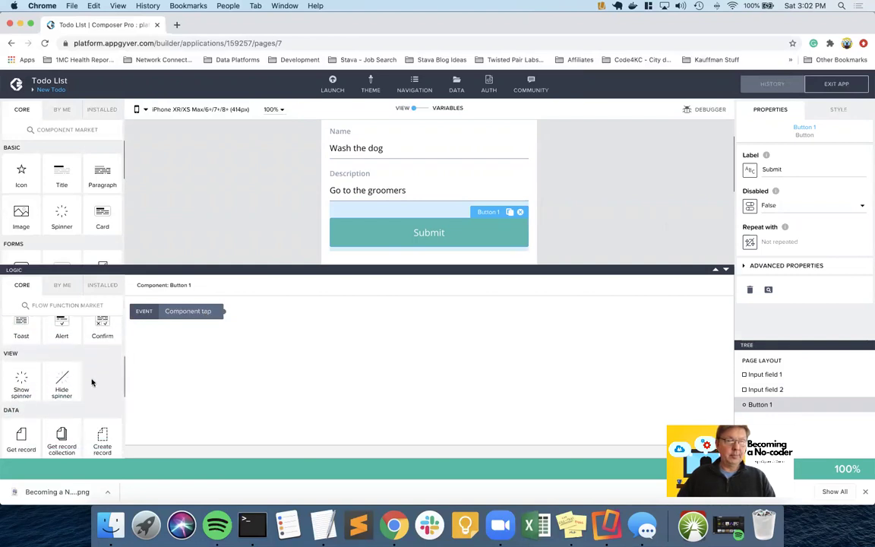
scroll(92, 383, down, 1)
drag(101, 393, 308, 316)
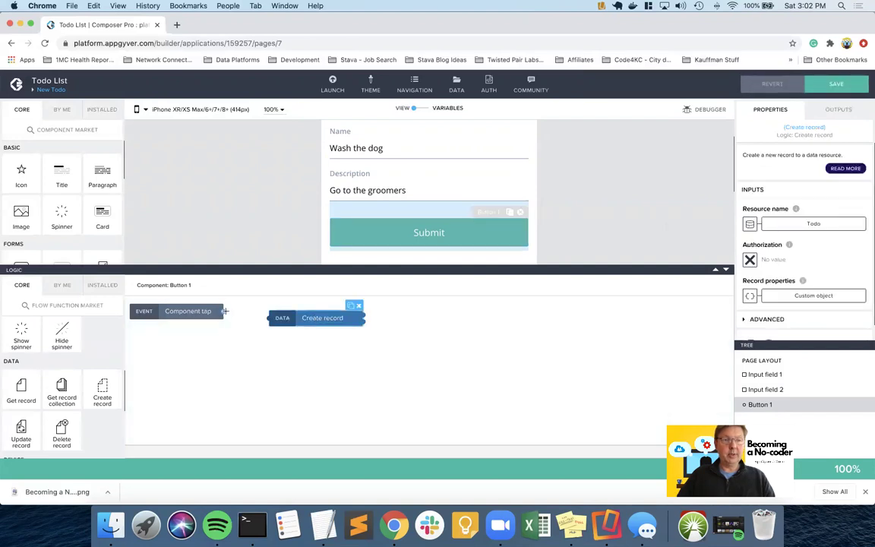
drag(225, 310, 275, 318)
click(311, 318)
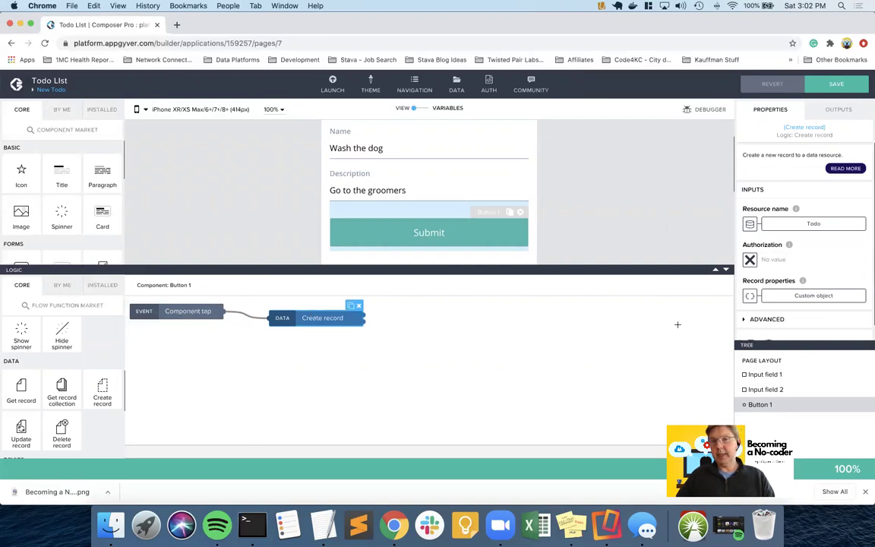
click(807, 225)
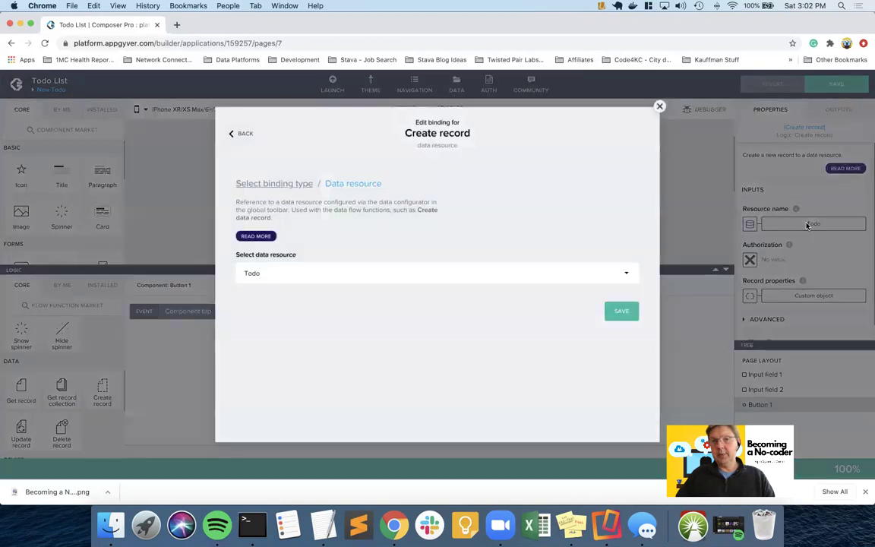
click(350, 275)
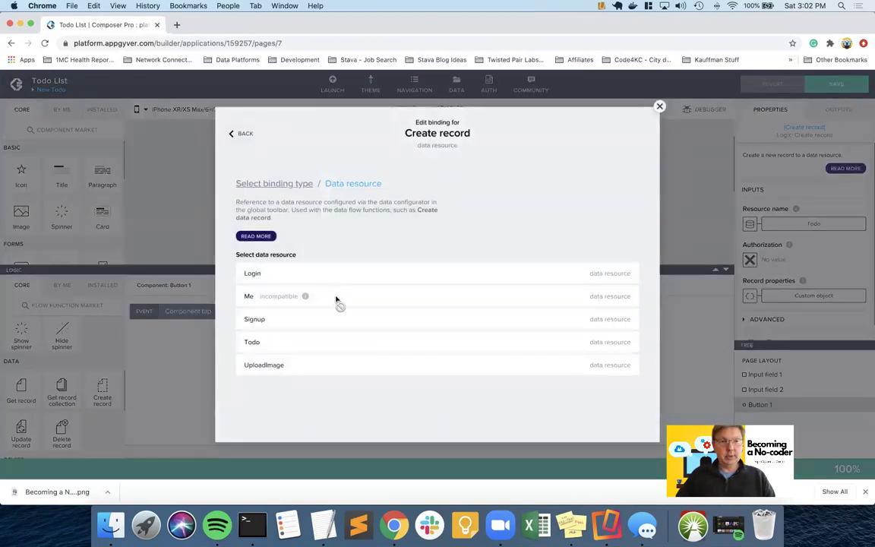
click(324, 342)
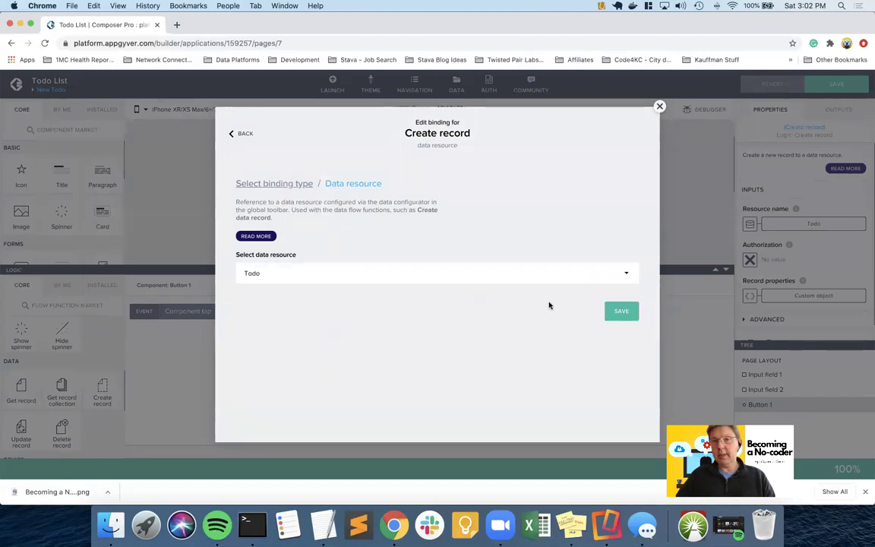
click(620, 312)
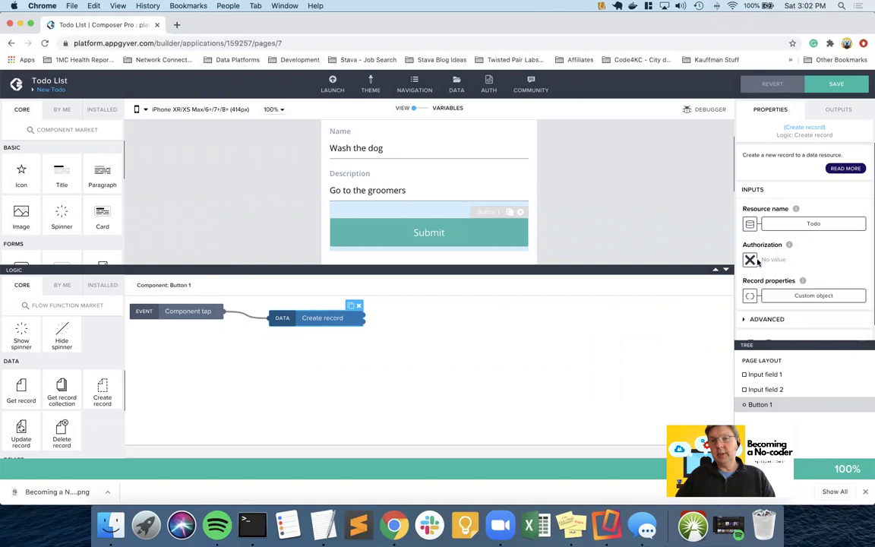
- Bind the Create record Authorization to the authToken app variable
click(749, 259)
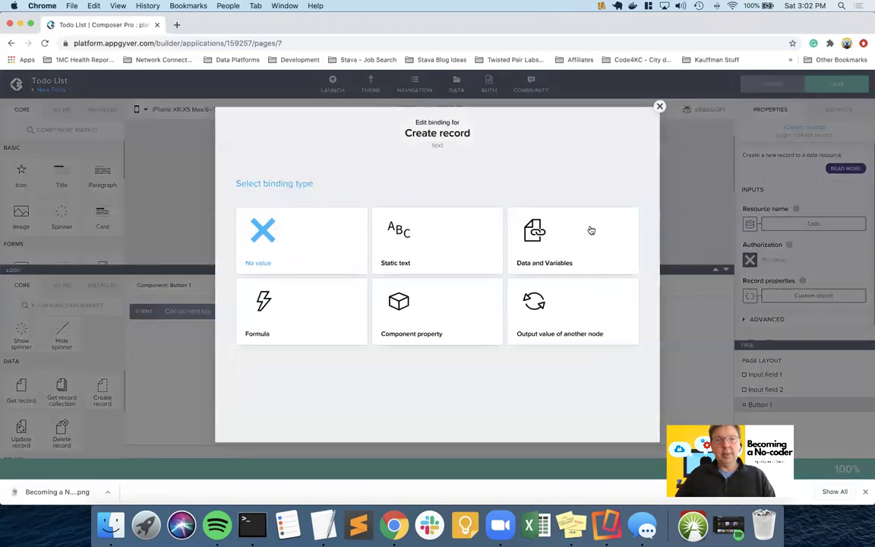
click(550, 231)
click(289, 281)
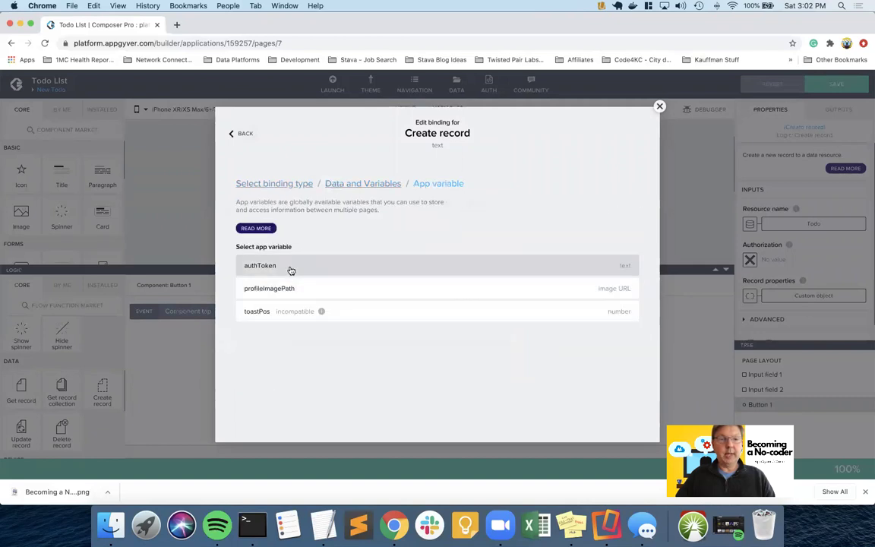
click(289, 268)
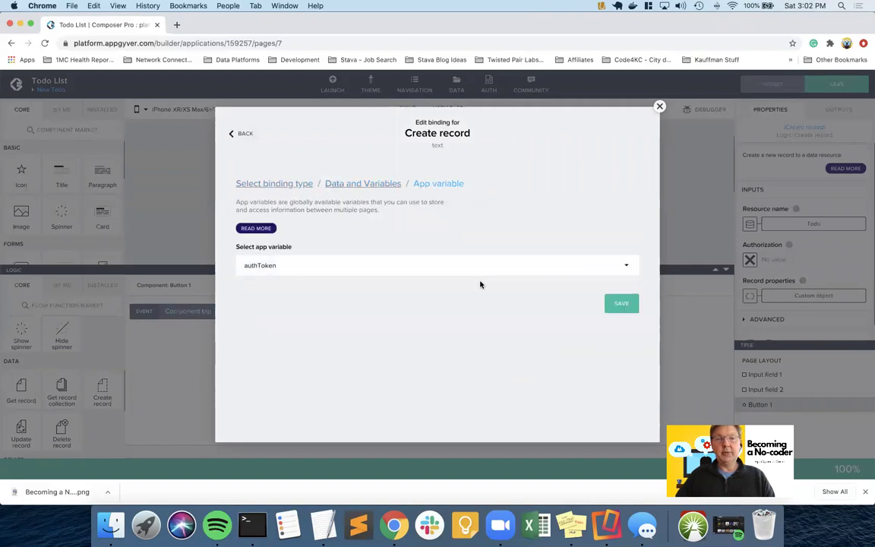
click(621, 305)
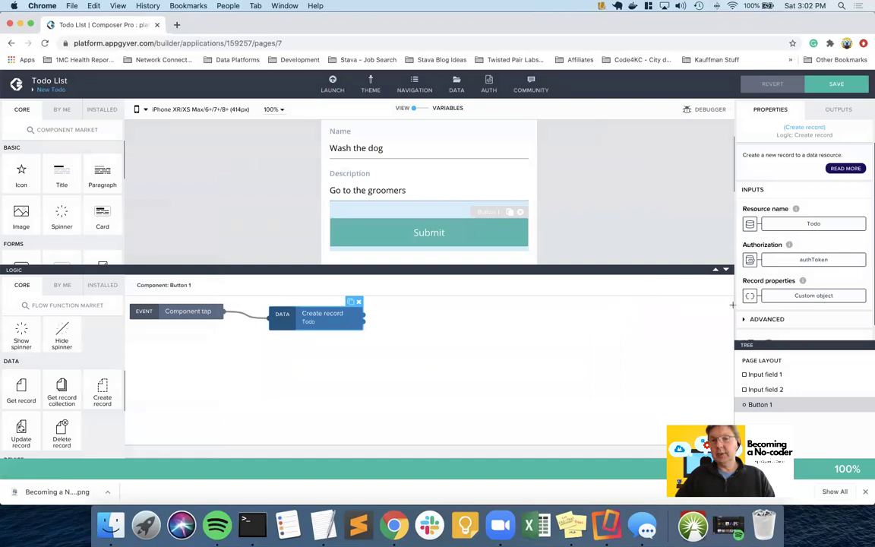
click(813, 295)
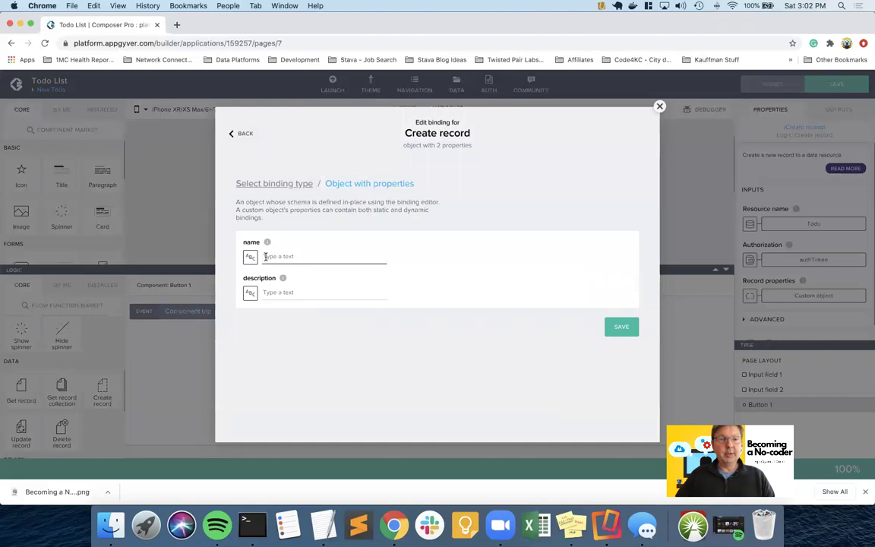
- Bind the new record's name property to Todo_Create.name
click(251, 258)
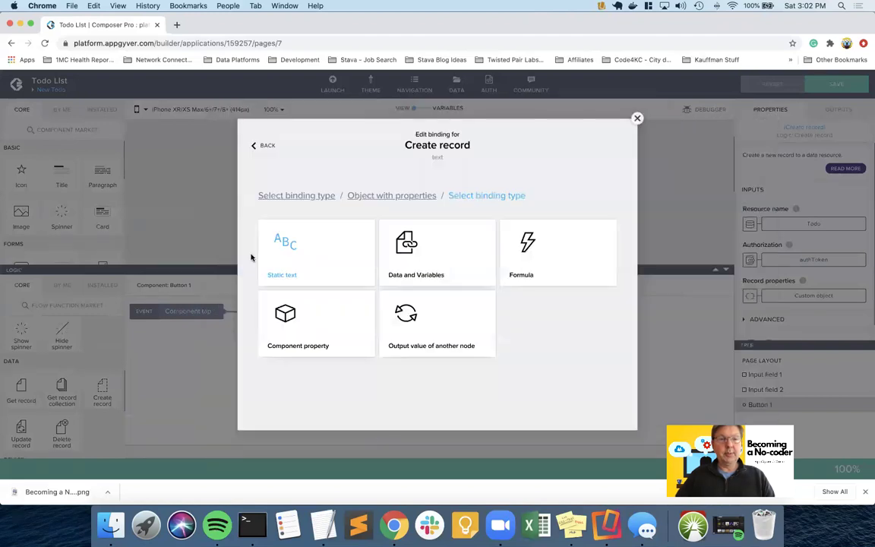
click(426, 253)
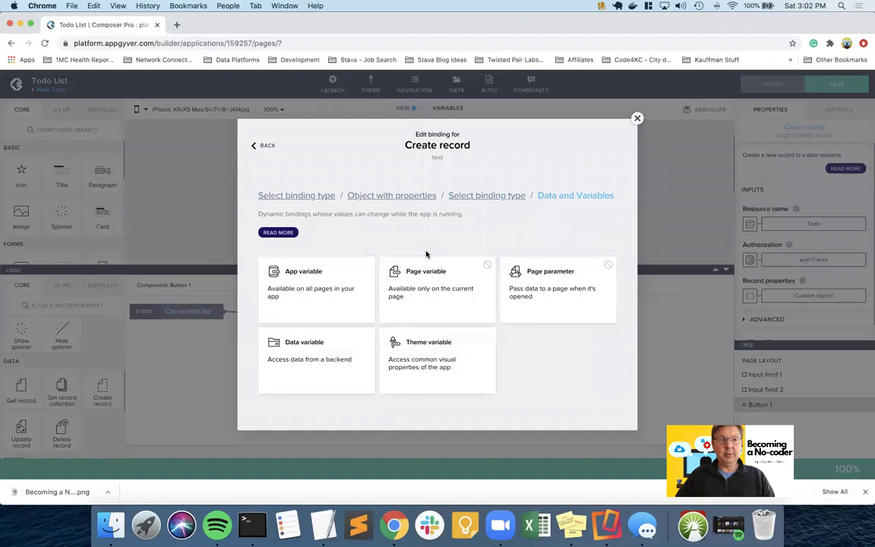
click(337, 350)
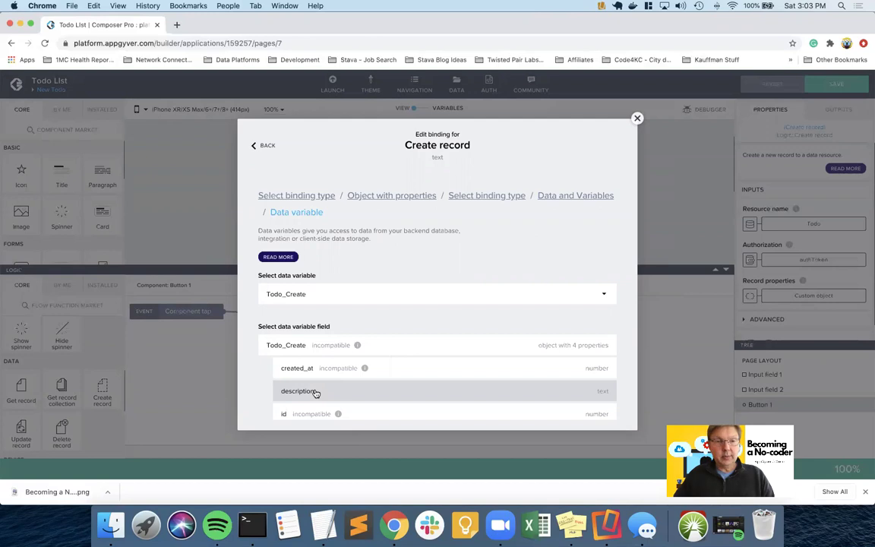
scroll(316, 393, down, 2)
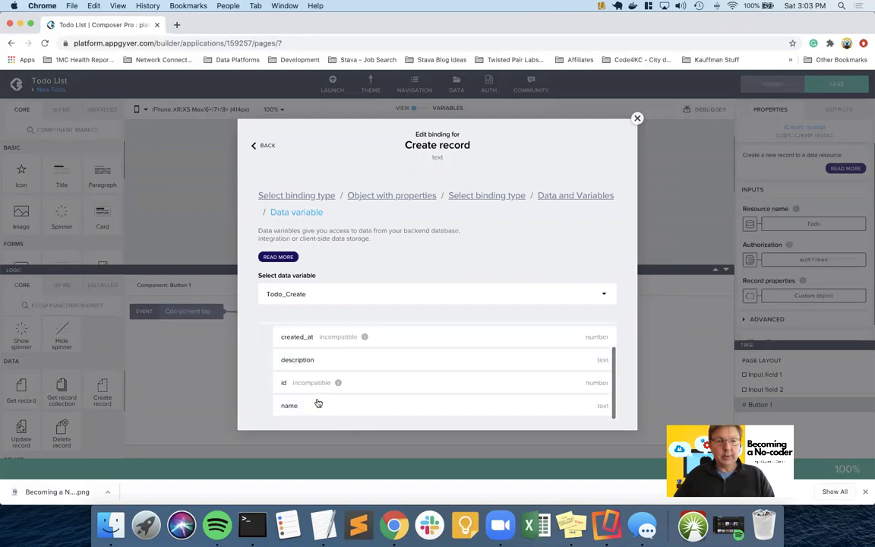
click(316, 407)
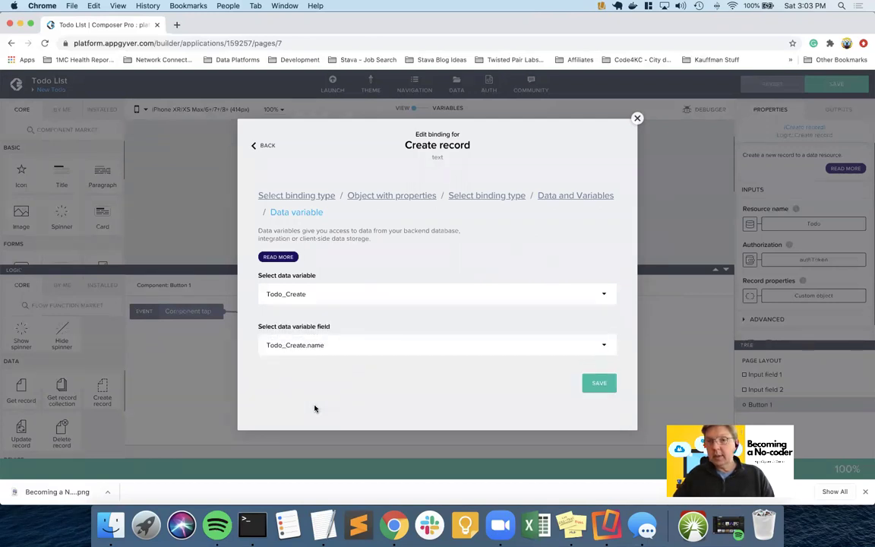
click(599, 383)
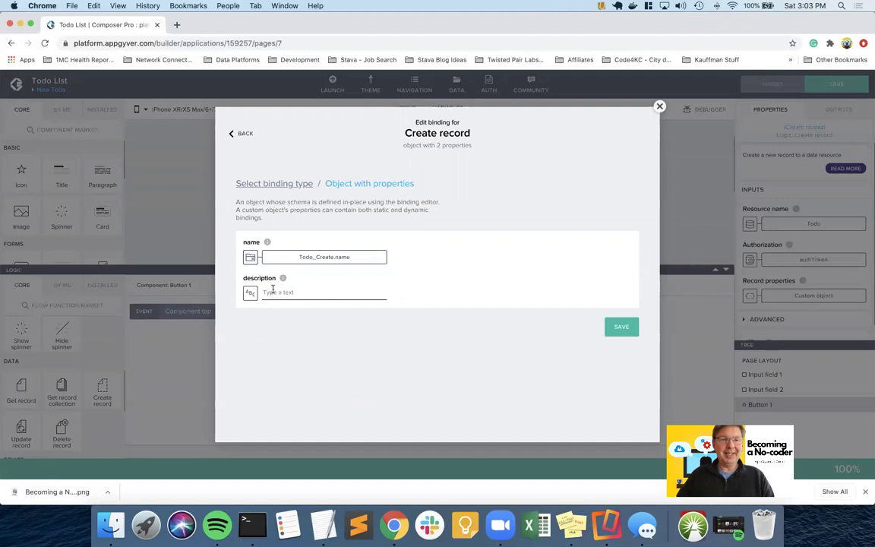
- Bind the description property to Todo_Create.description and save the record properties
click(250, 292)
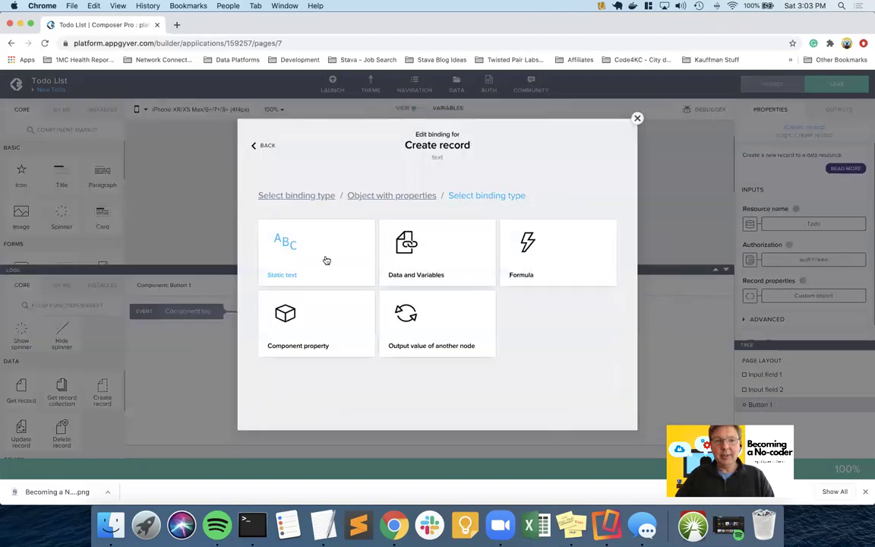
click(423, 255)
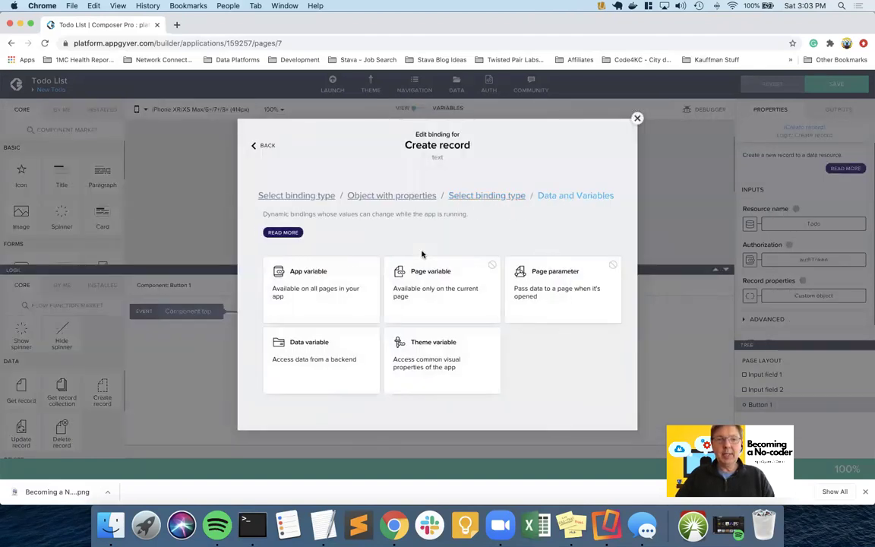
click(336, 356)
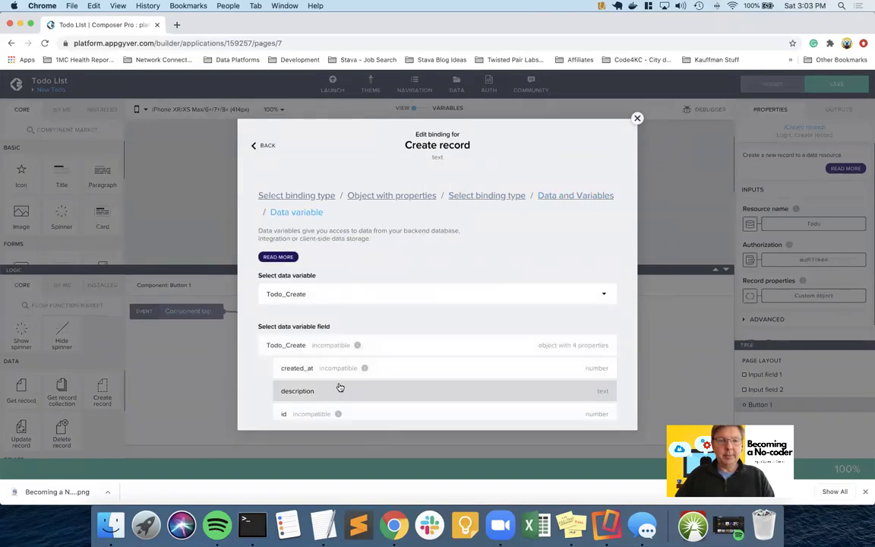
click(340, 388)
click(598, 383)
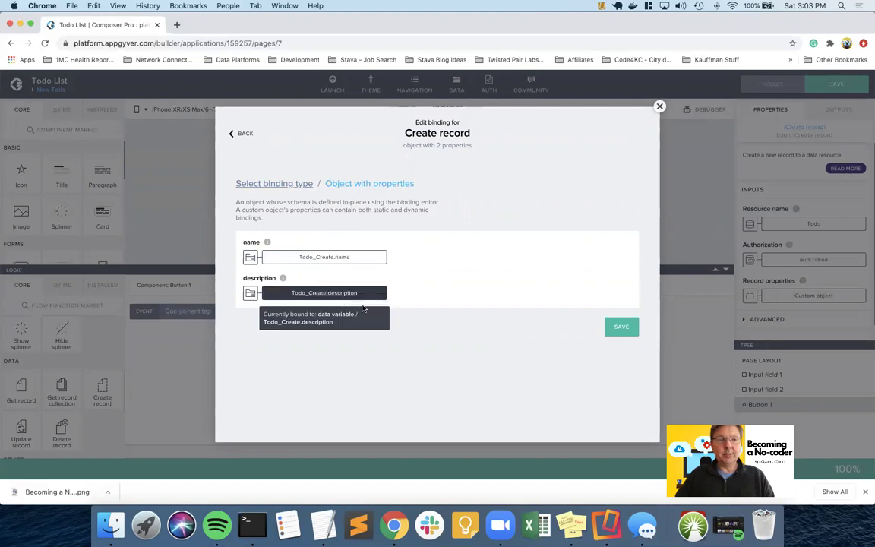
click(621, 327)
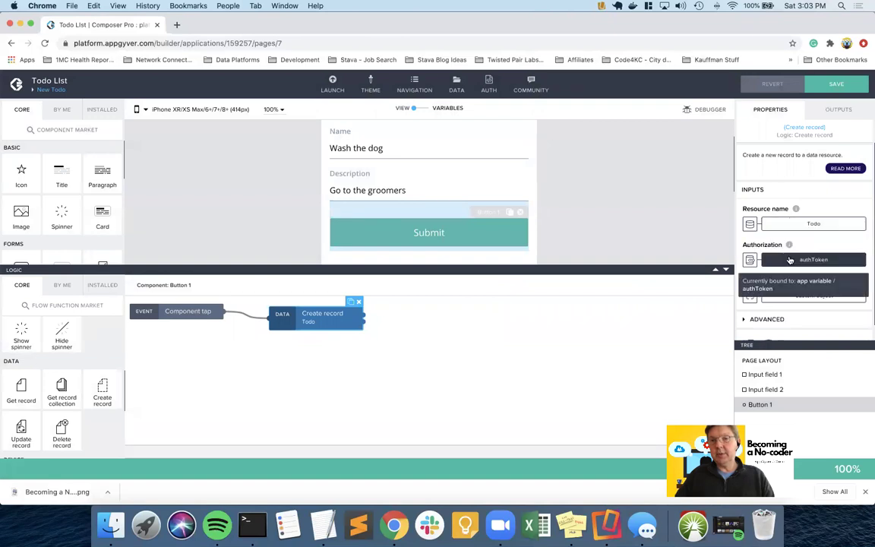
- Save the app, open the Todo List page, and select the floating pencil button's container
click(830, 88)
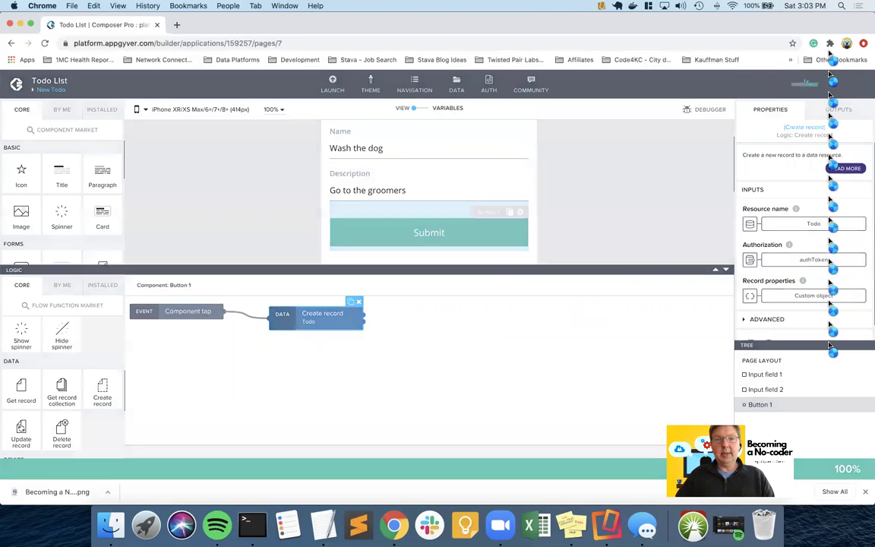
scroll(449, 170, up, 1)
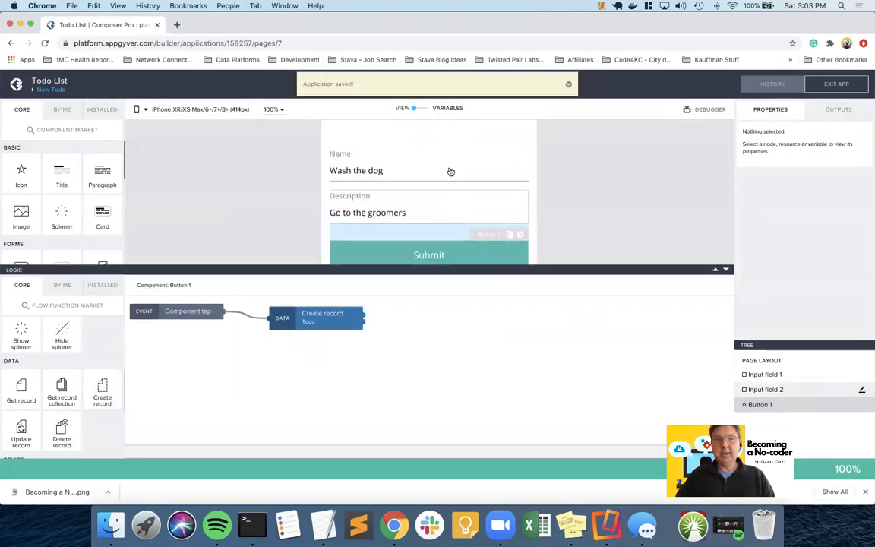
click(53, 90)
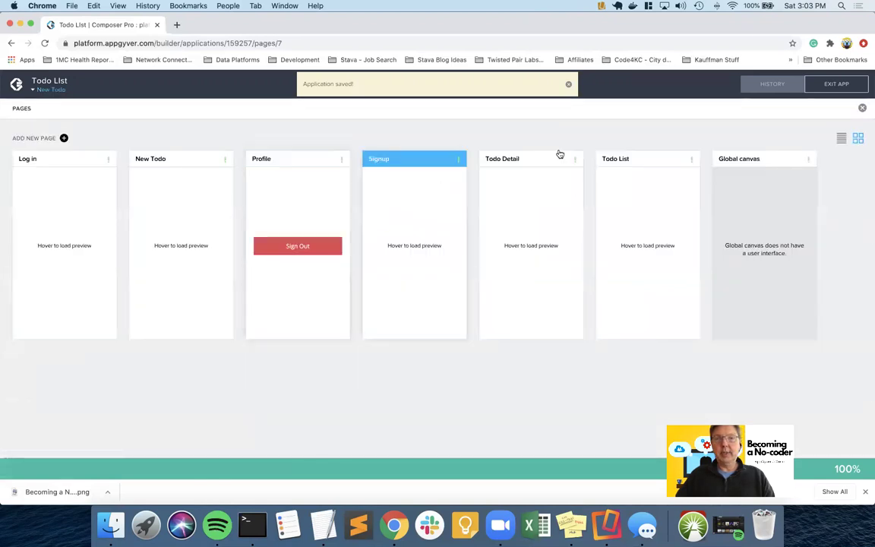
click(634, 160)
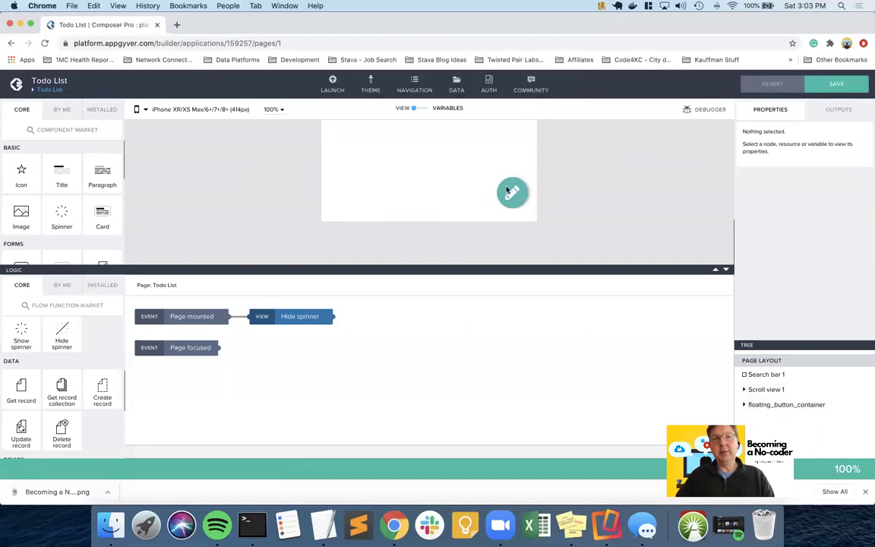
click(509, 191)
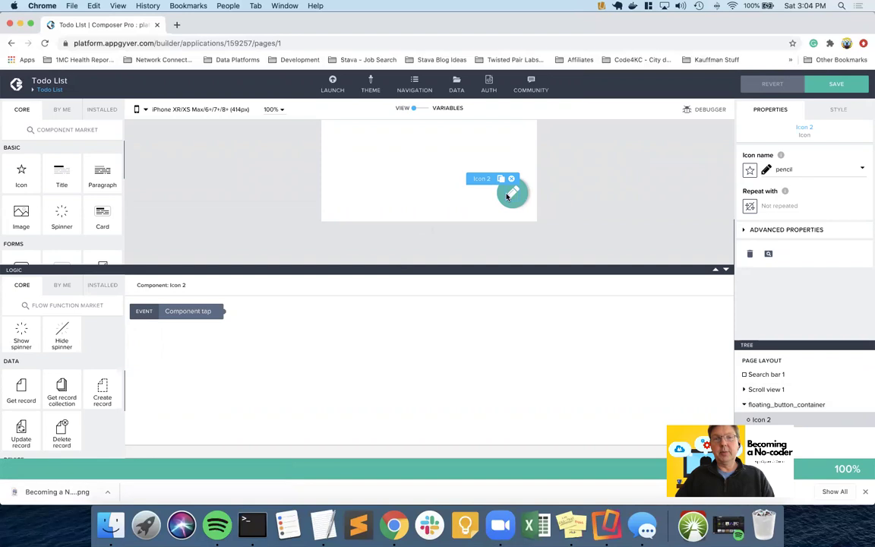
click(522, 203)
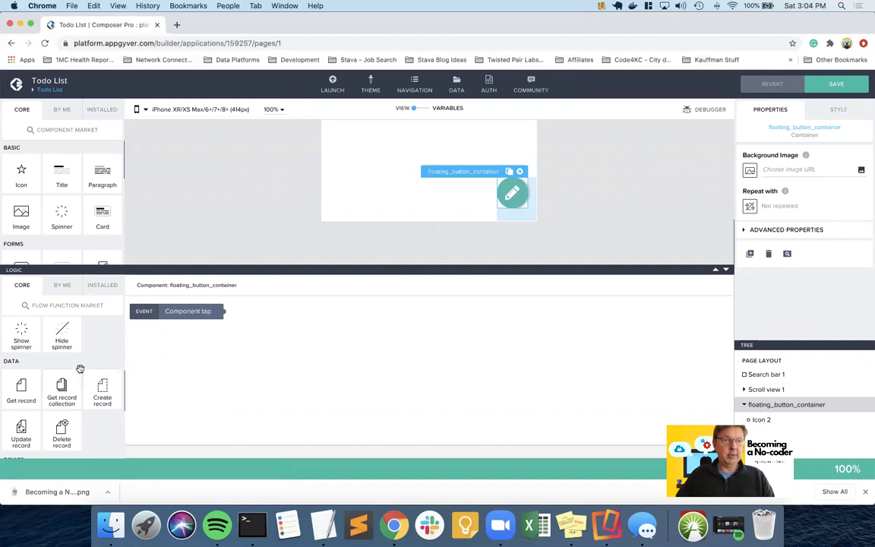
scroll(76, 364, down, 5)
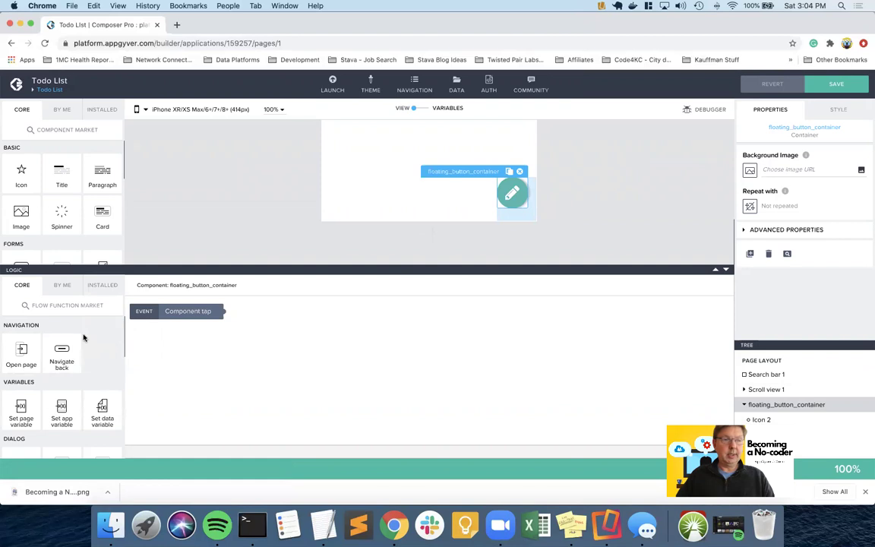
- Add an Open page step on the container's tap event, targeting the New Todo page
drag(22, 350, 301, 323)
drag(223, 311, 266, 323)
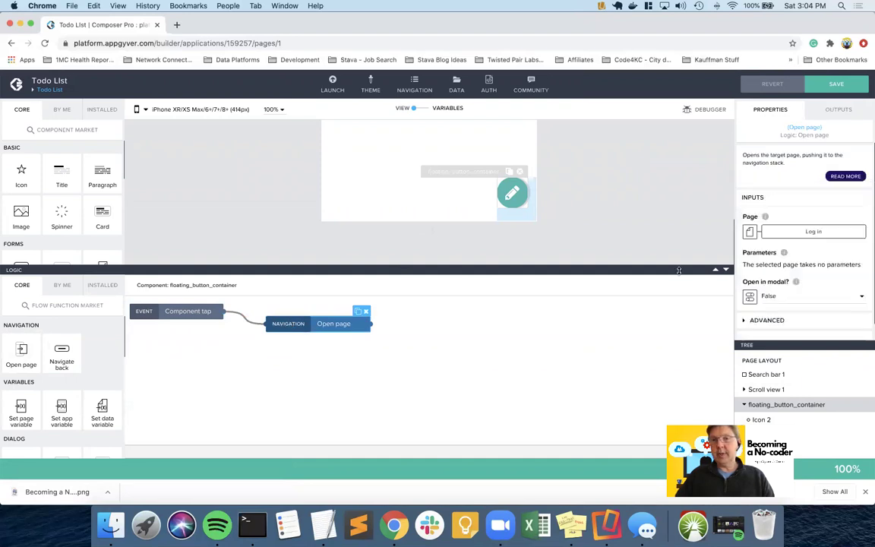
click(749, 231)
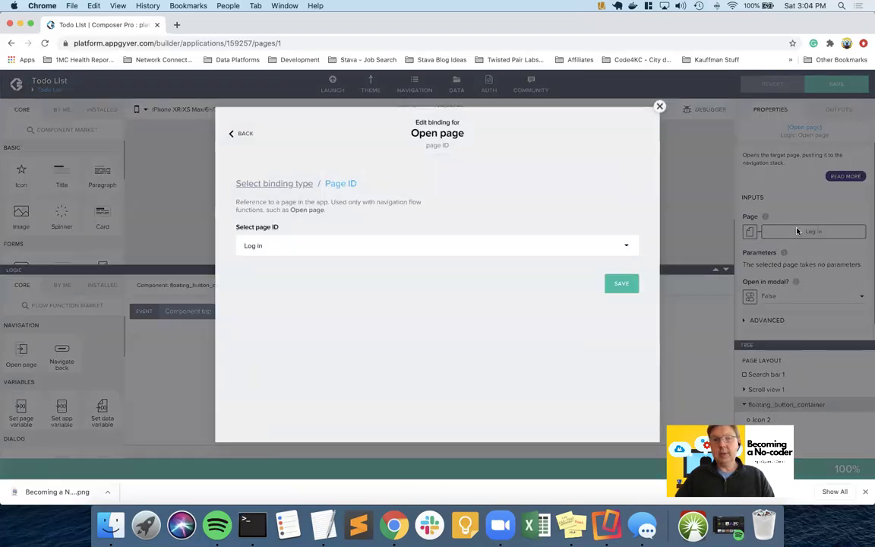
click(372, 246)
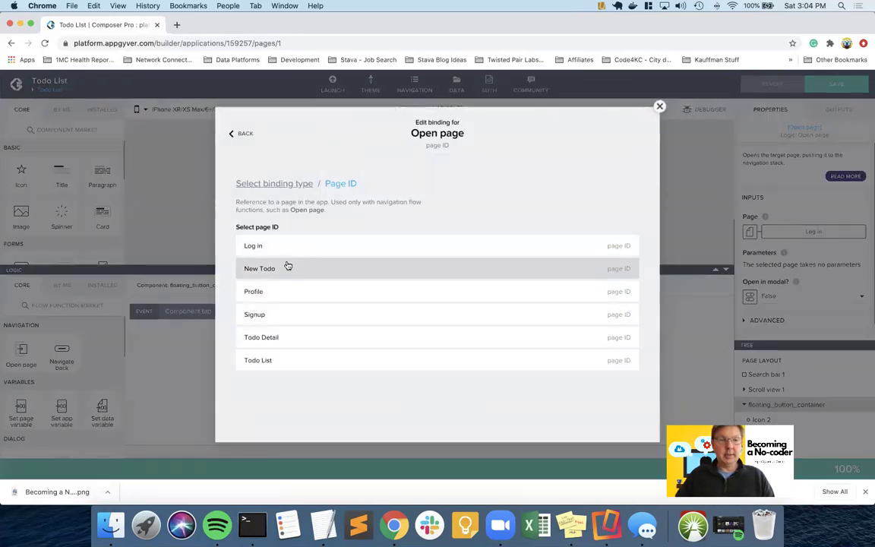
click(314, 268)
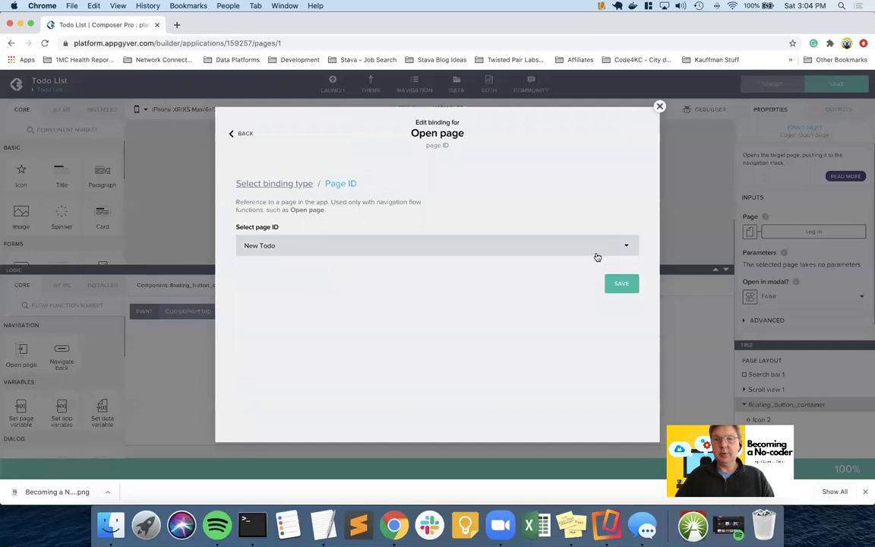
click(621, 284)
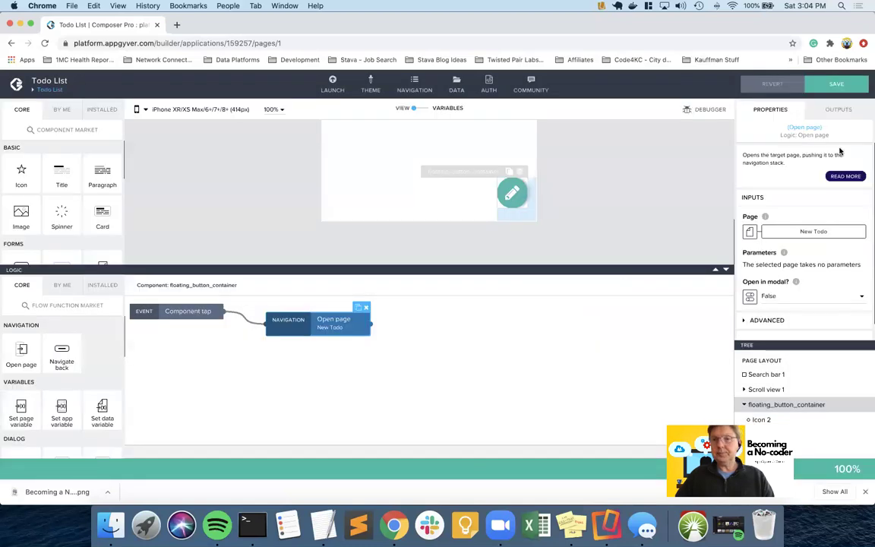
- Set Open in modal? to True and save the app
click(750, 296)
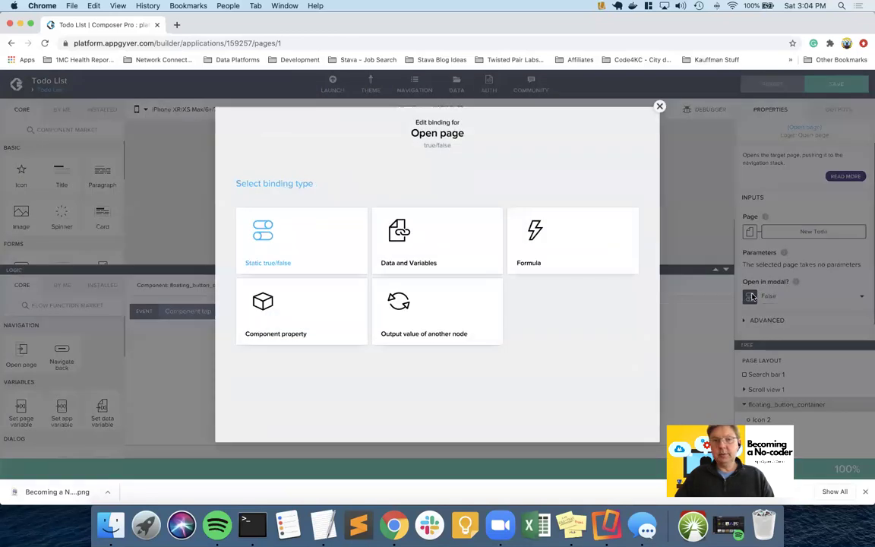
click(659, 106)
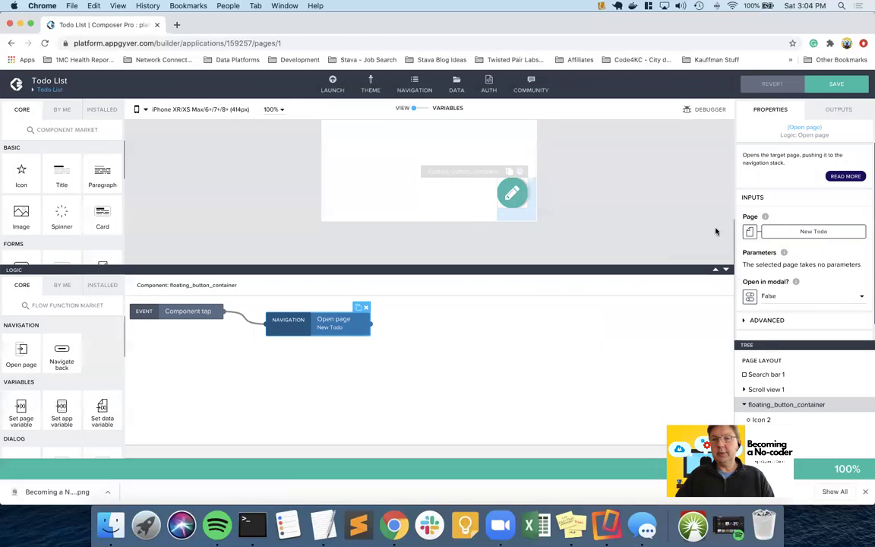
click(774, 297)
click(782, 286)
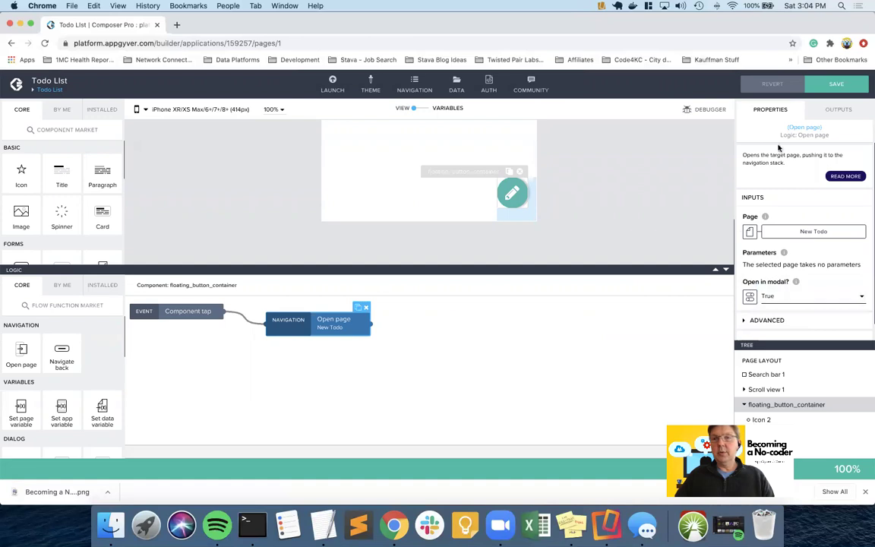
click(834, 85)
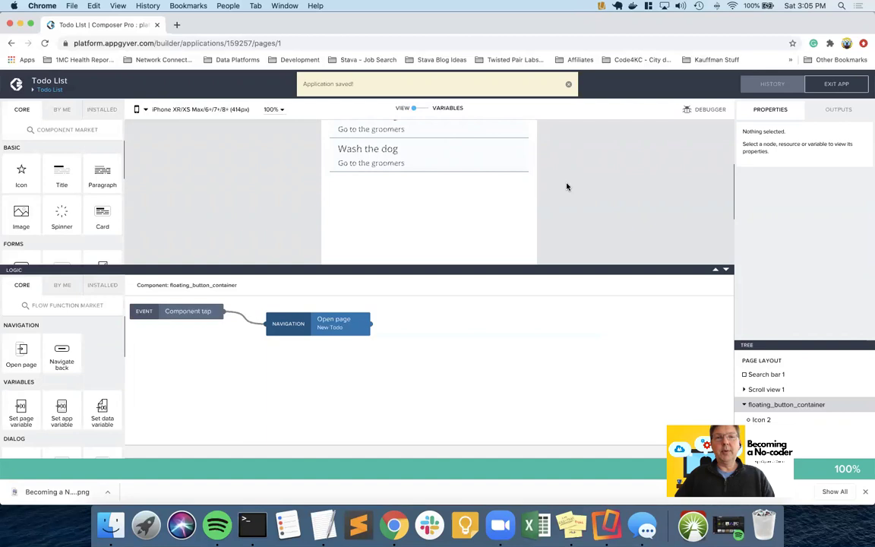
drag(547, 269, 547, 353)
scroll(493, 236, up, 5)
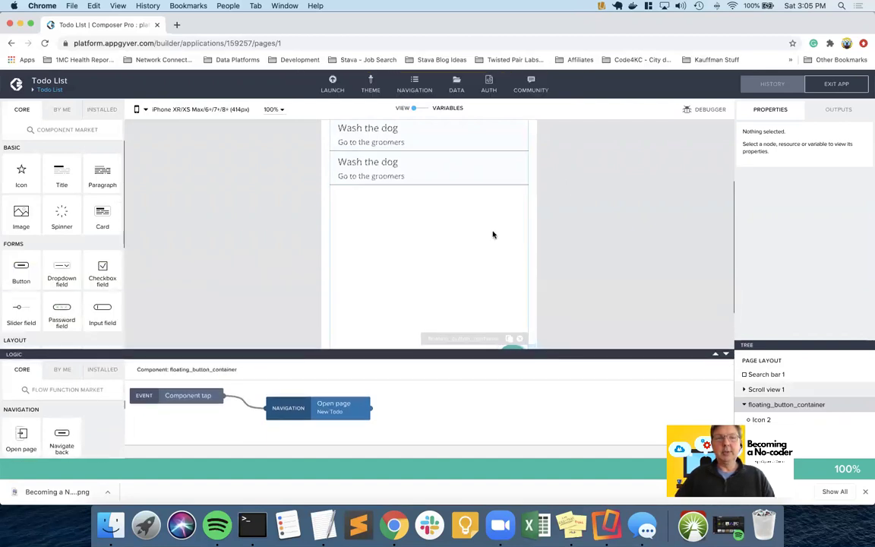
scroll(492, 234, up, 2)
scroll(492, 234, down, 5)
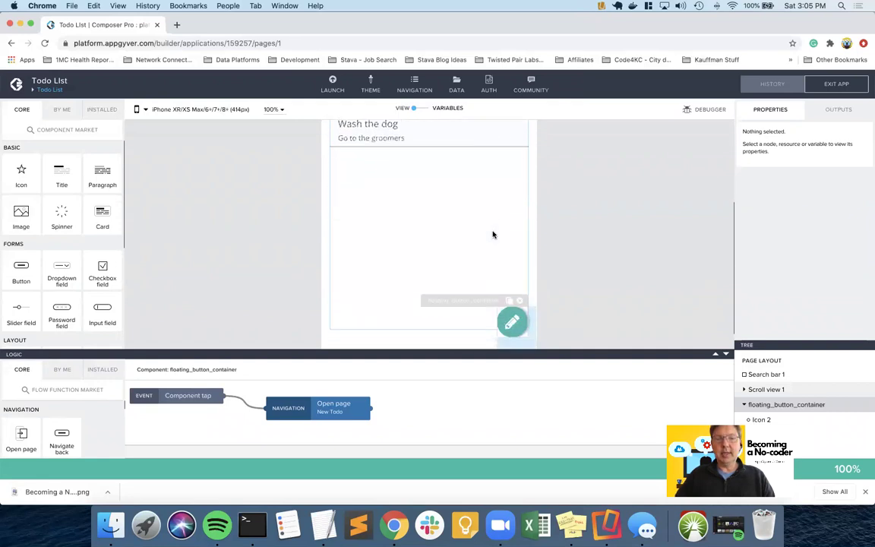
scroll(492, 235, down, 2)
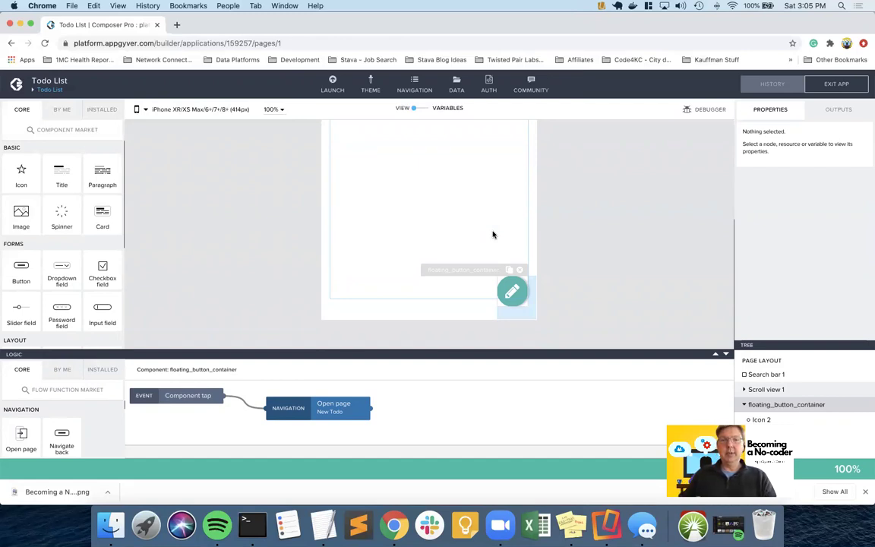
- On the phone preview, submit a todo 'a real test' described 'we are really testing'
key(ctrl+Right)
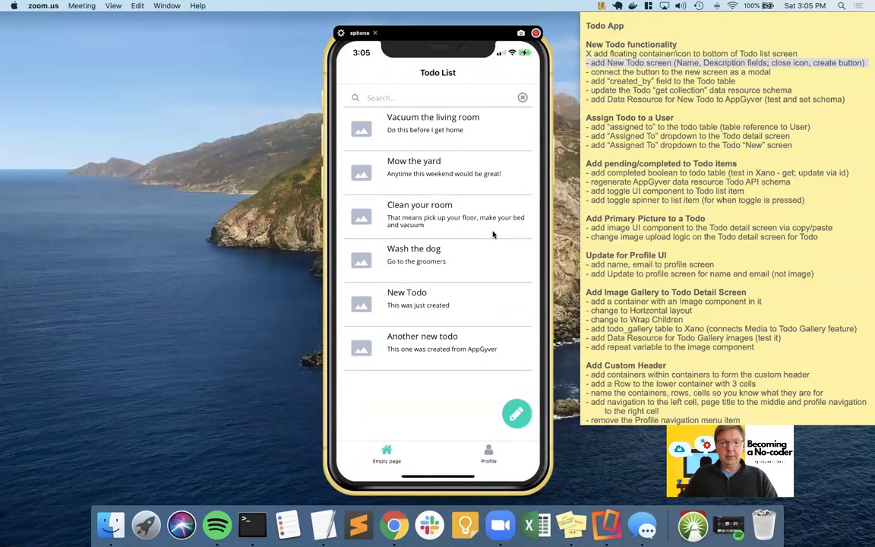
key(ctrl+Left)
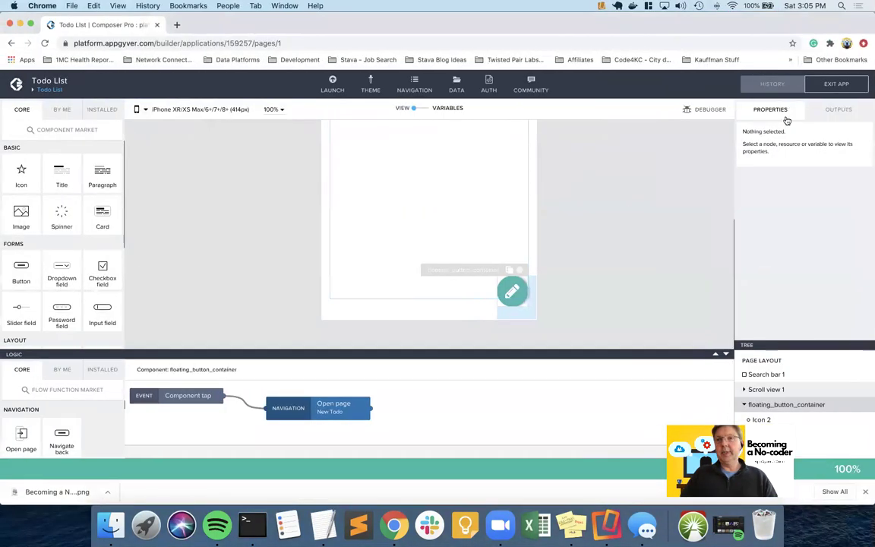
key(ctrl+Right)
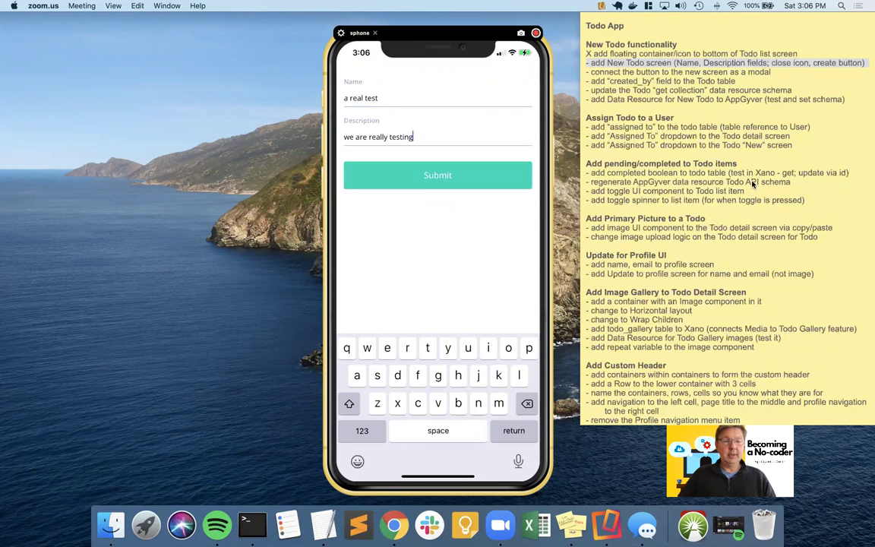
key(ctrl+Right)
key(ctrl+Right)
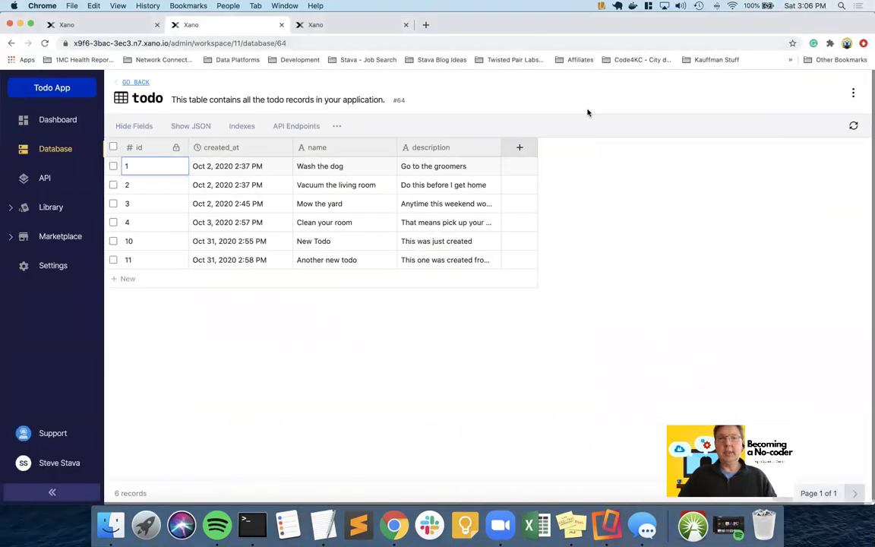
- Reload Xano's todo table to show record 12, 'a real test', then return to the builder
click(852, 127)
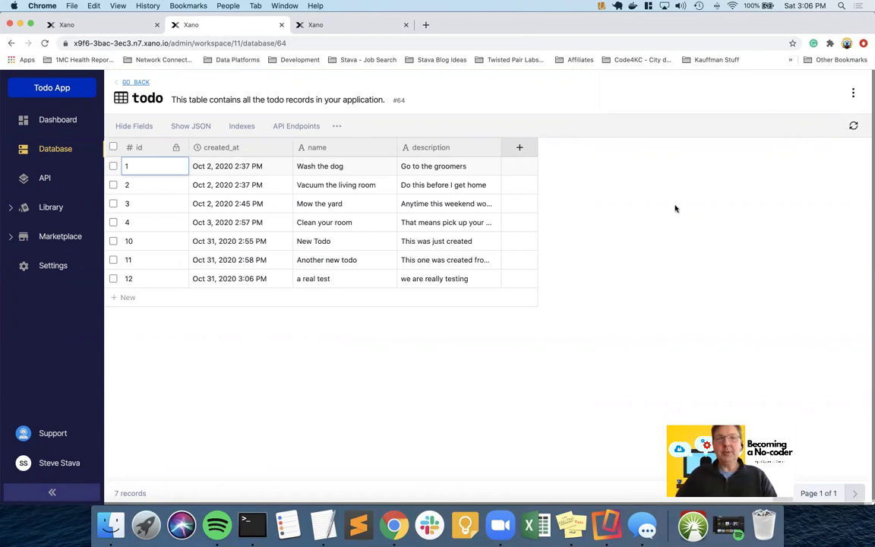
key(ctrl+Right)
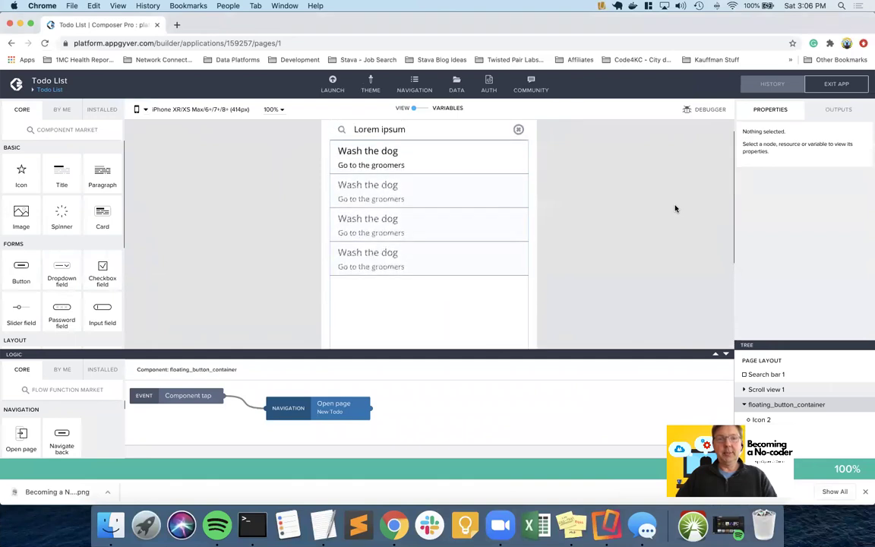
- Go to the Pages overview and open the New Todo page
scroll(675, 208, down, 2)
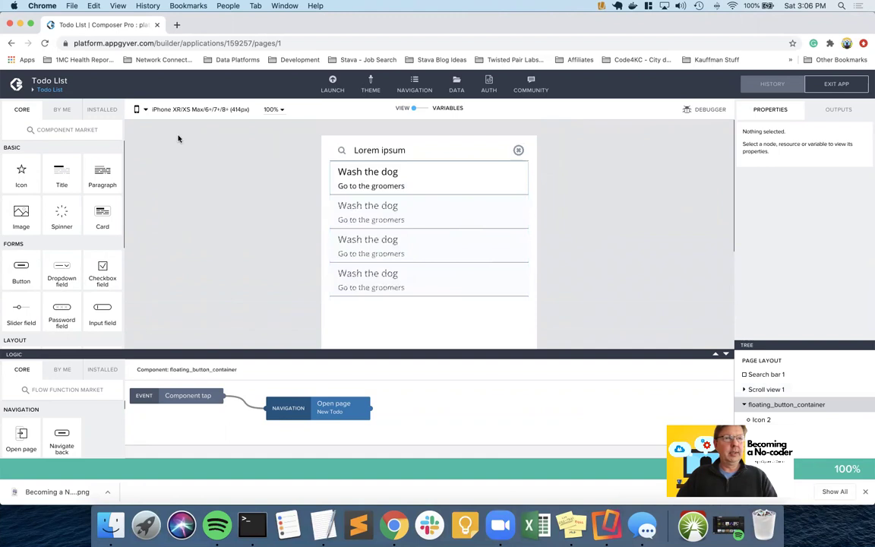
click(48, 90)
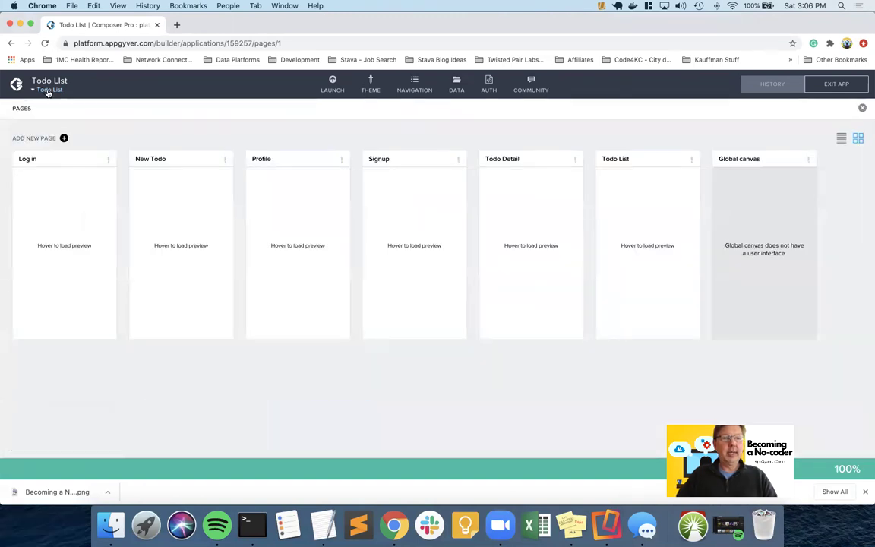
click(181, 162)
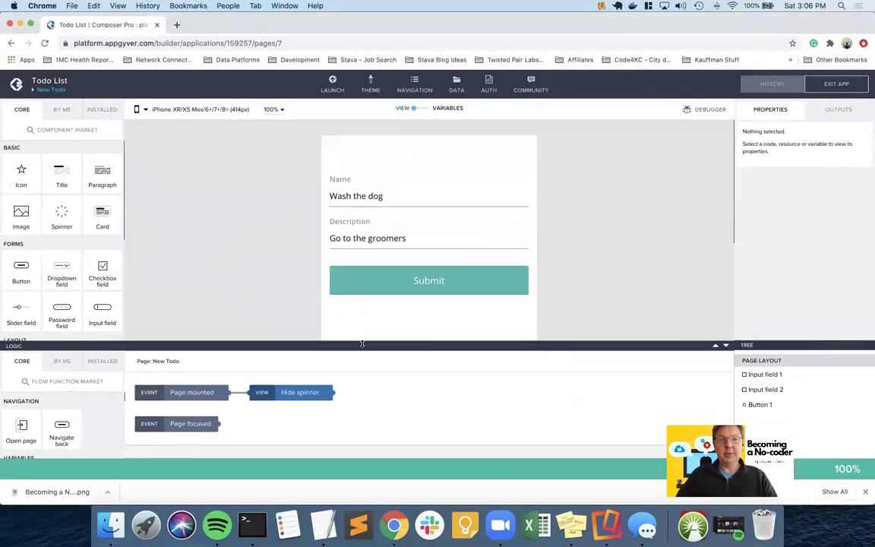
- Select the Submit button's Create record step and view its outputs
click(384, 286)
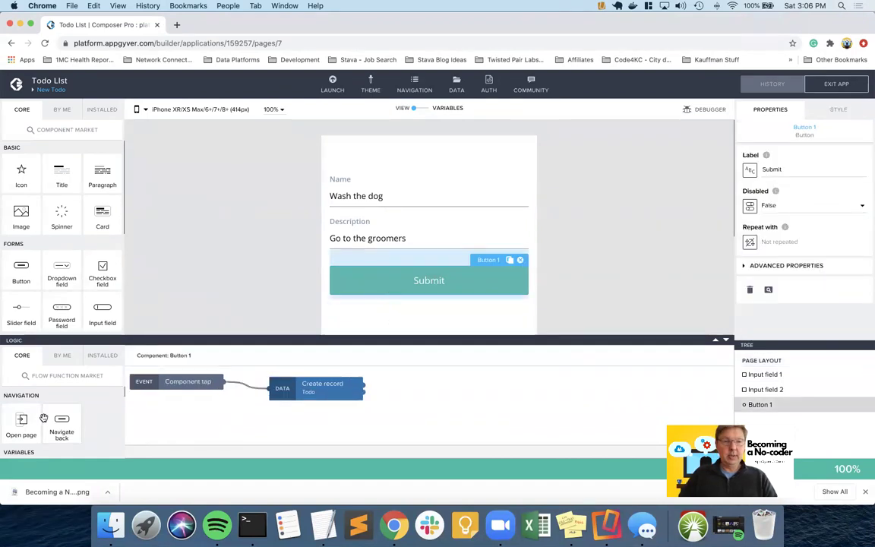
click(322, 386)
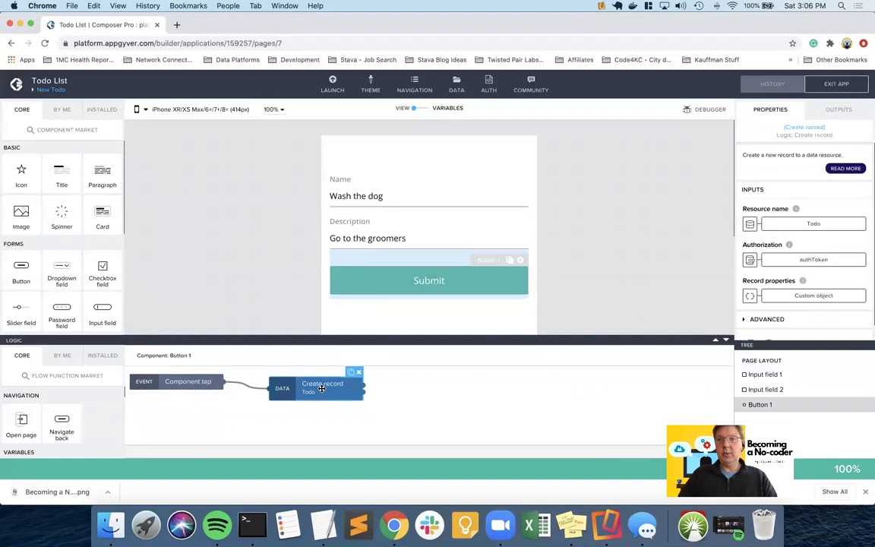
click(838, 110)
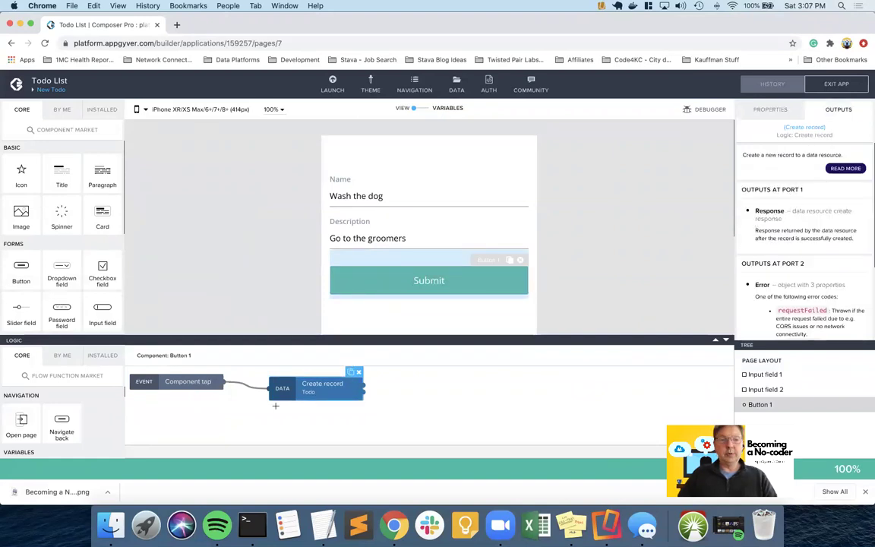
scroll(65, 421, down, 5)
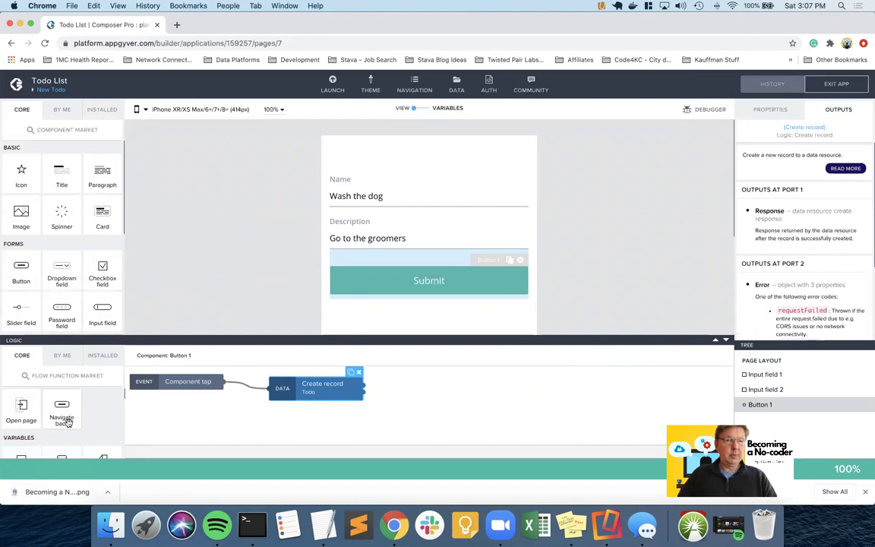
scroll(68, 422, down, 2)
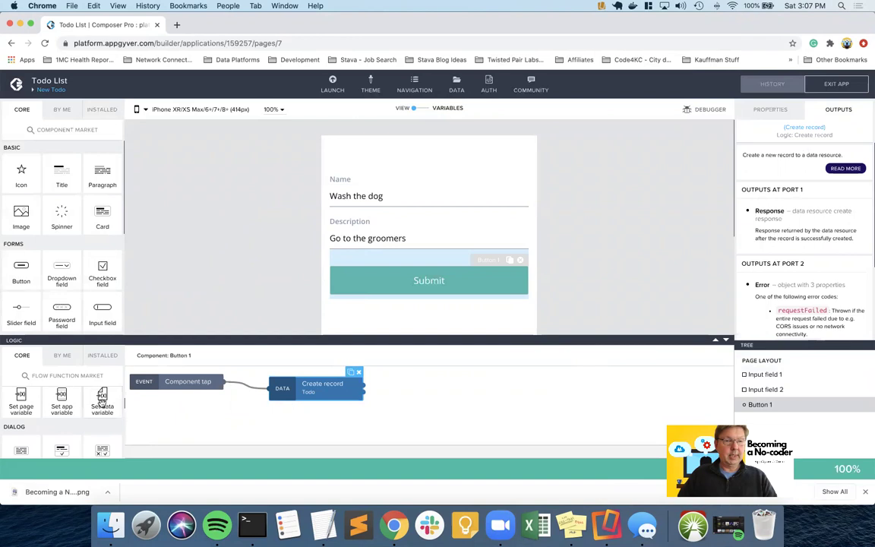
- Chain a Set data variable step after Create record succeeds and start binding its data input
drag(104, 401, 455, 393)
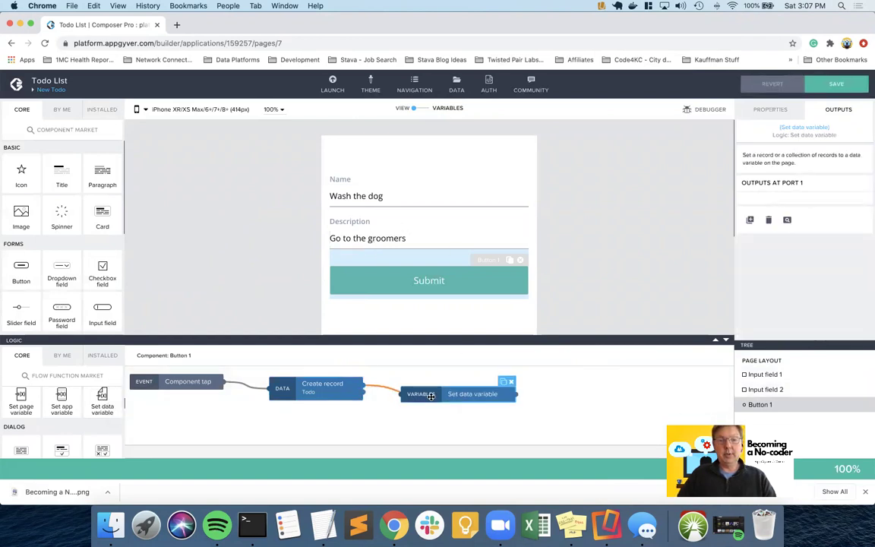
drag(377, 385, 430, 396)
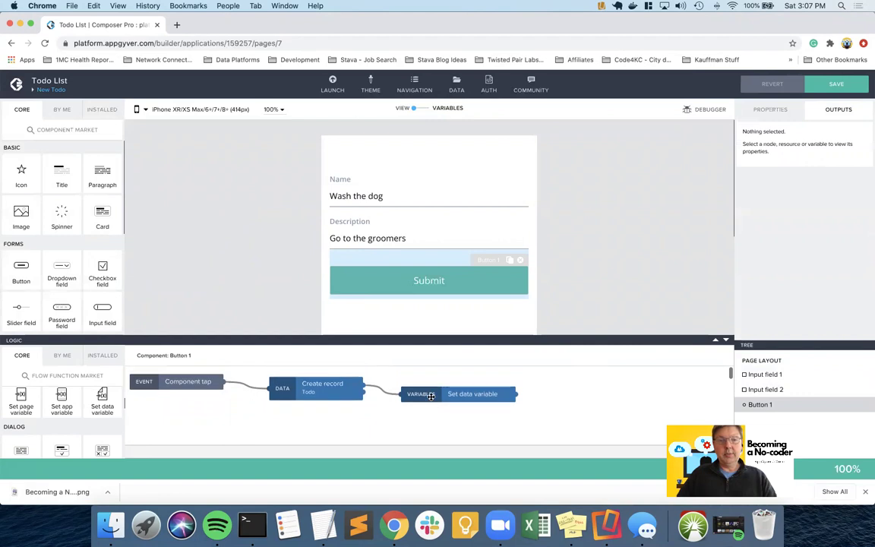
click(431, 396)
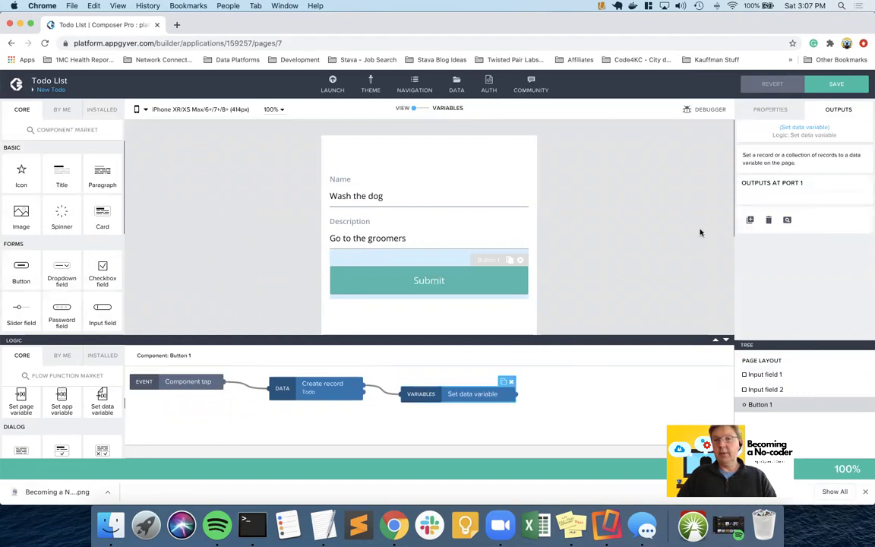
click(769, 109)
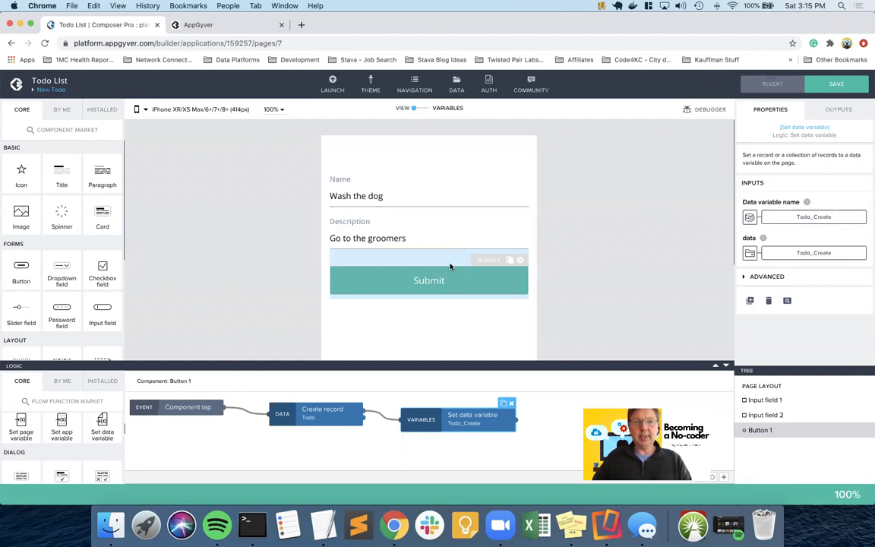
click(451, 286)
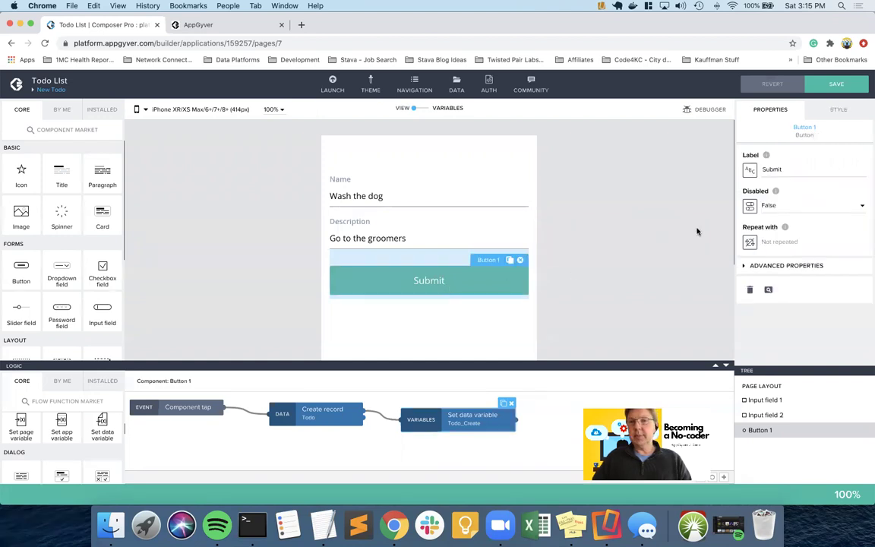
click(463, 425)
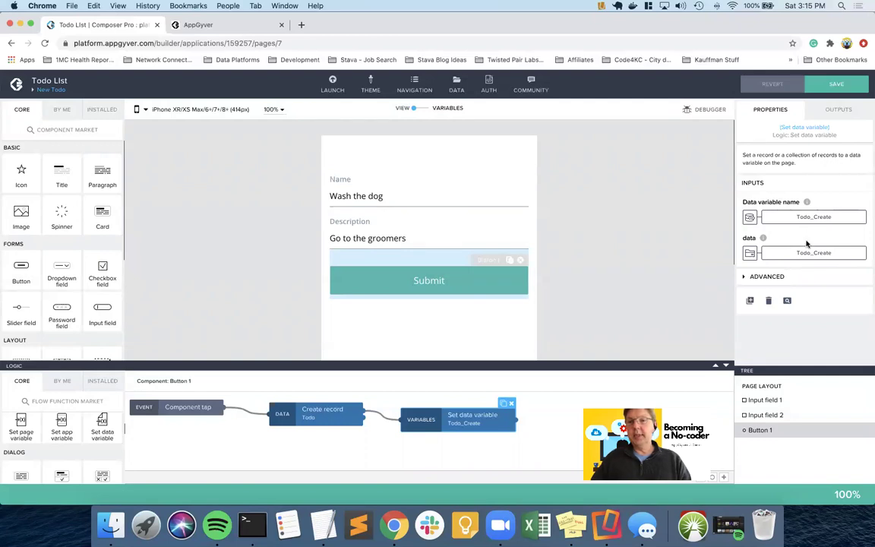
click(749, 254)
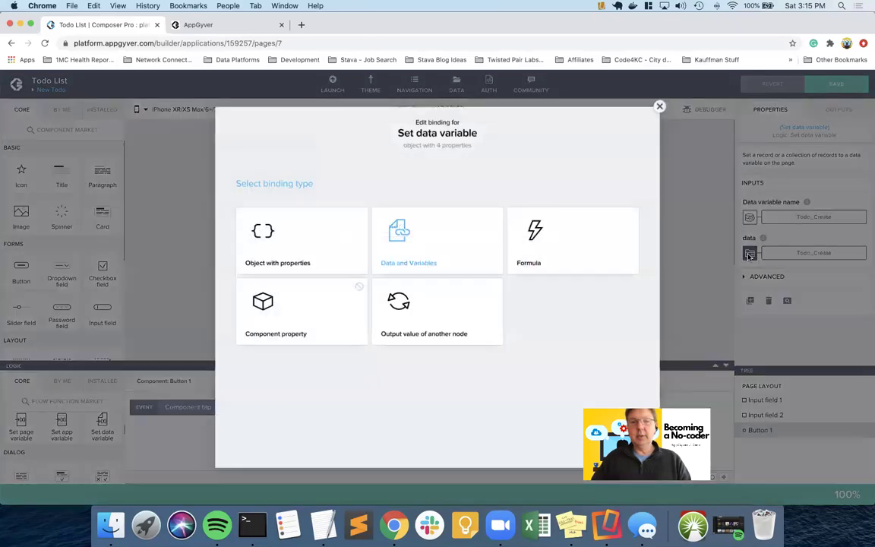
- Replace the data formula with a MERGE call whose argument is data.Todo_Create
click(543, 230)
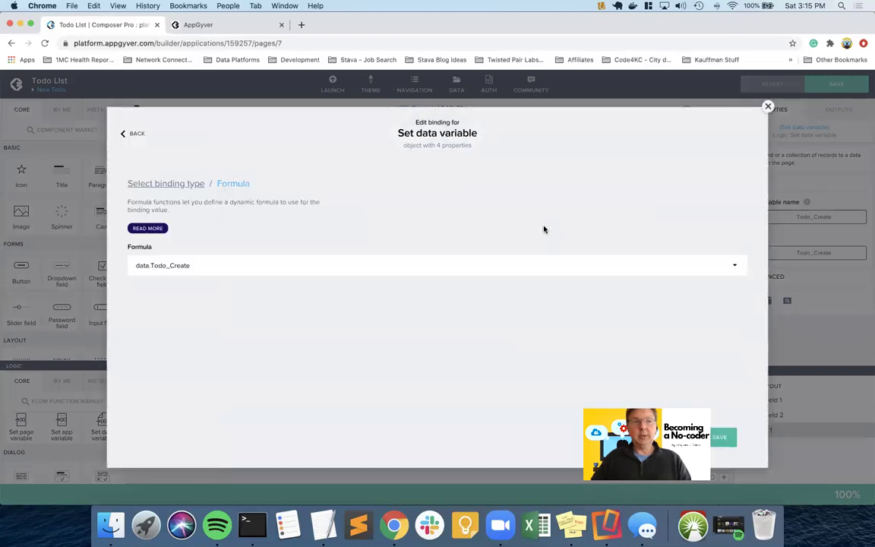
click(205, 264)
double_click(225, 212)
key(super+a)
key(BackSpace)
text(MERGE)
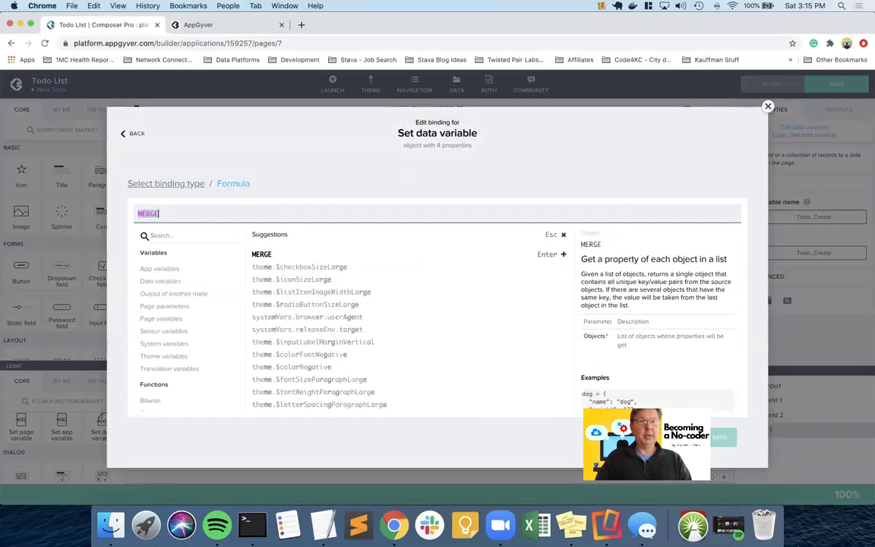
key(Return)
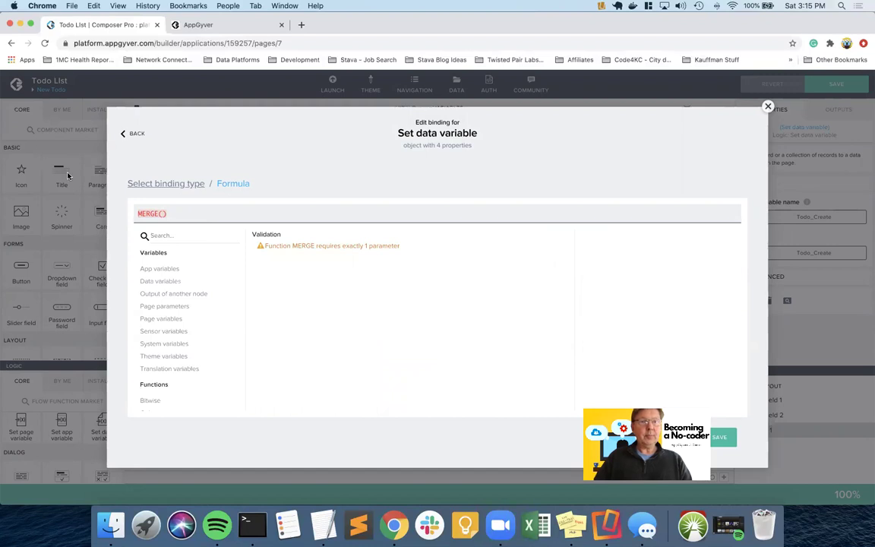
click(145, 214)
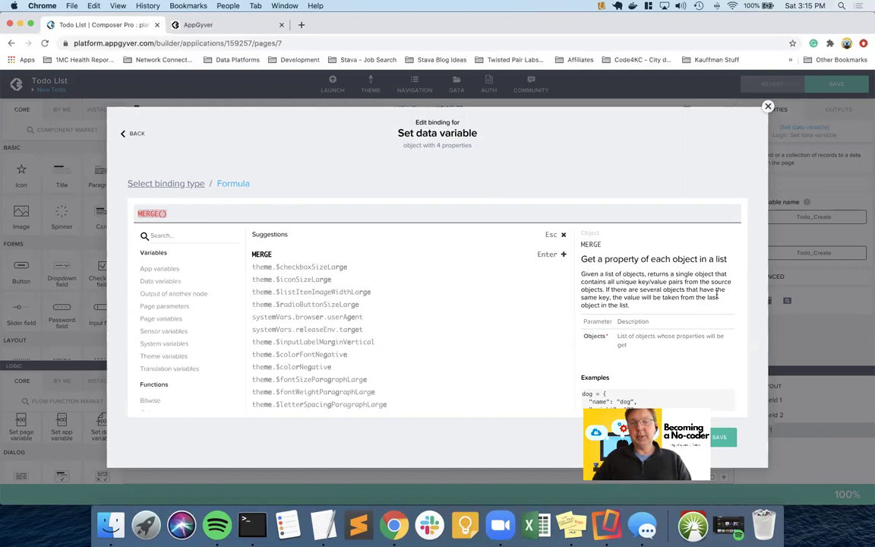
scroll(709, 292, down, 3)
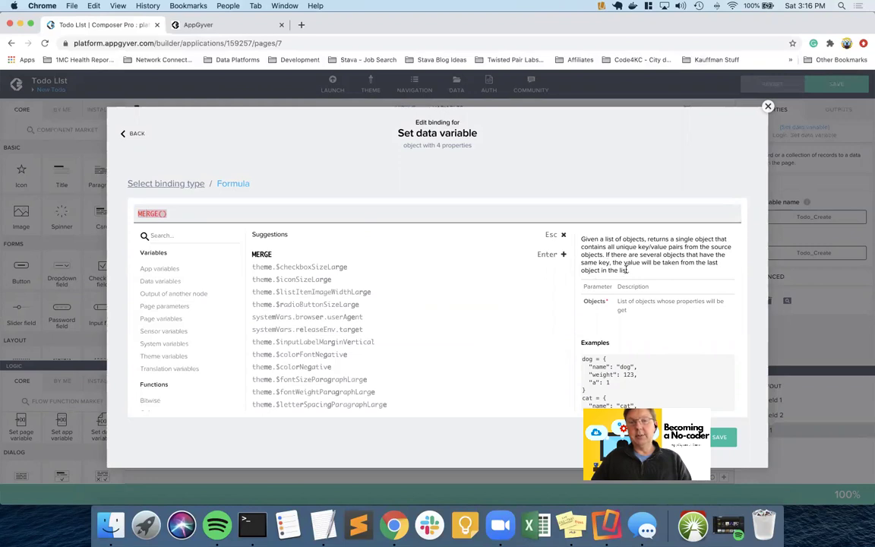
click(161, 213)
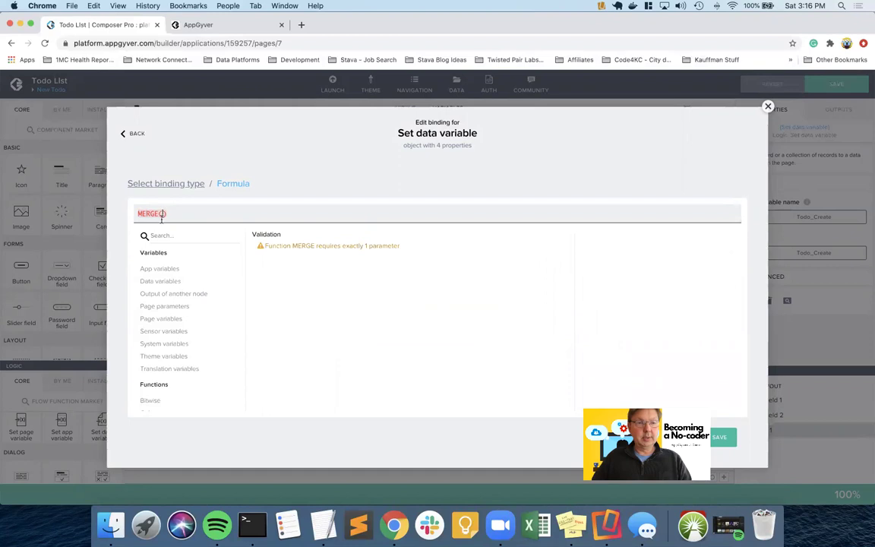
click(161, 281)
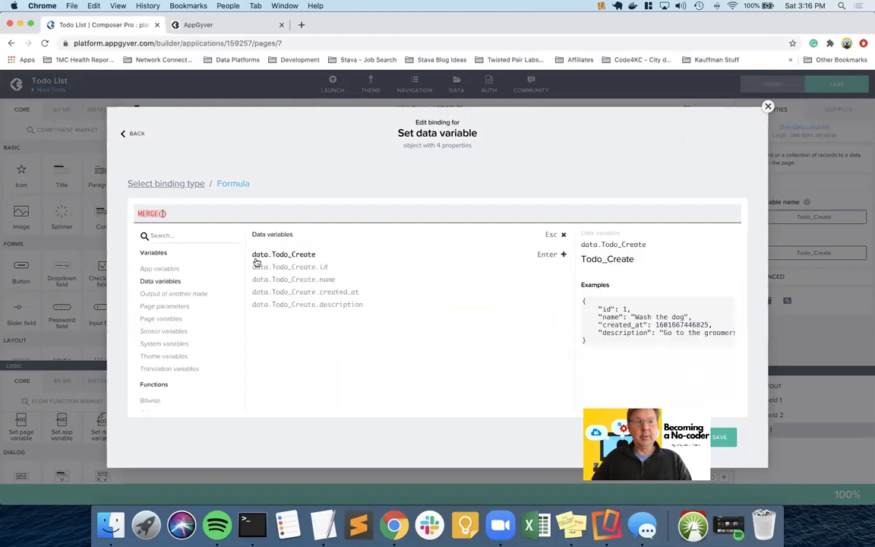
click(301, 255)
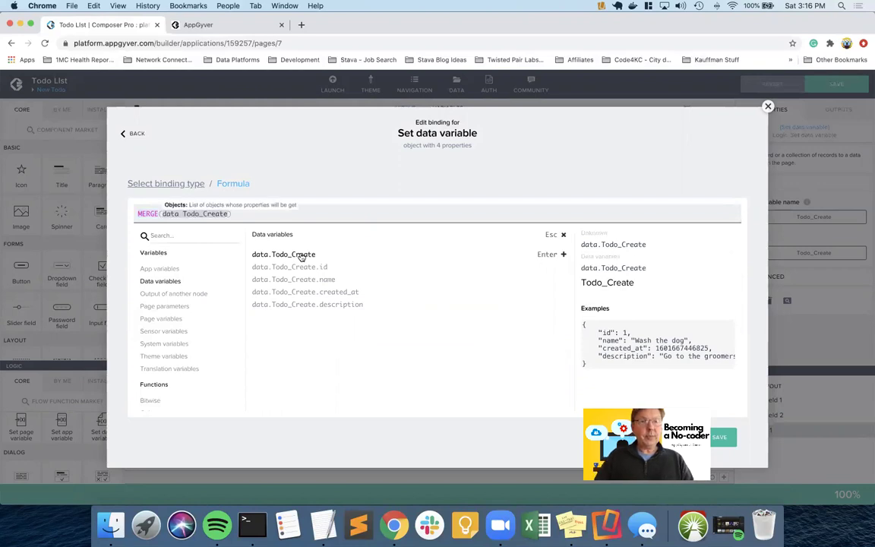
- Complete it as MERGE([data.Todo_Create, {name:"", description:""}]) and save the binding
key(super+Left)
key(Right)
key(Right)
key(Right)
key(Right)
key(Right)
key(Right)
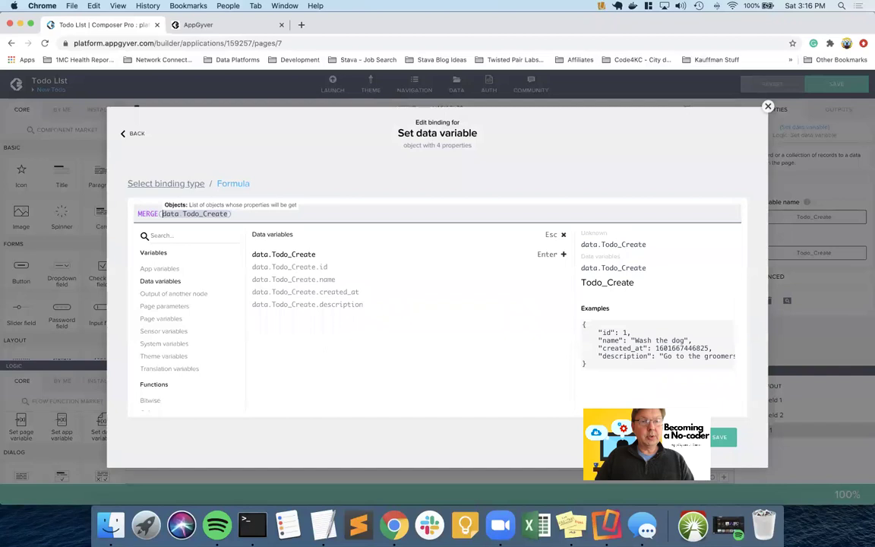
key(Escape)
key(Left)
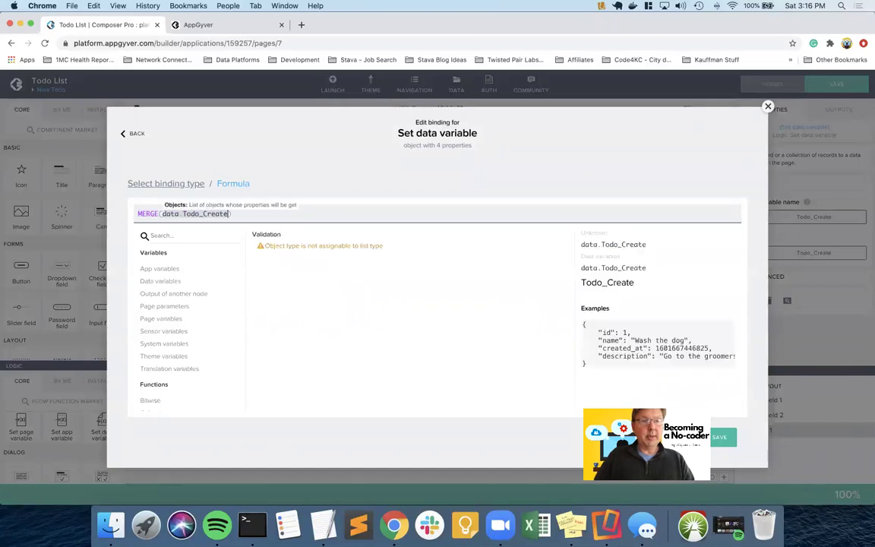
click(161, 215)
text([)
key(super+Right)
key(Left)
text([)
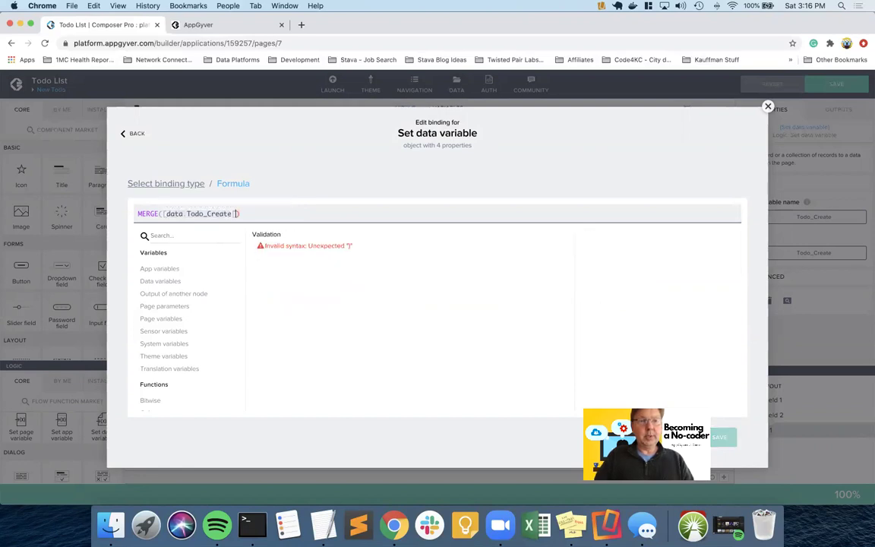
key(BackSpace)
text(])
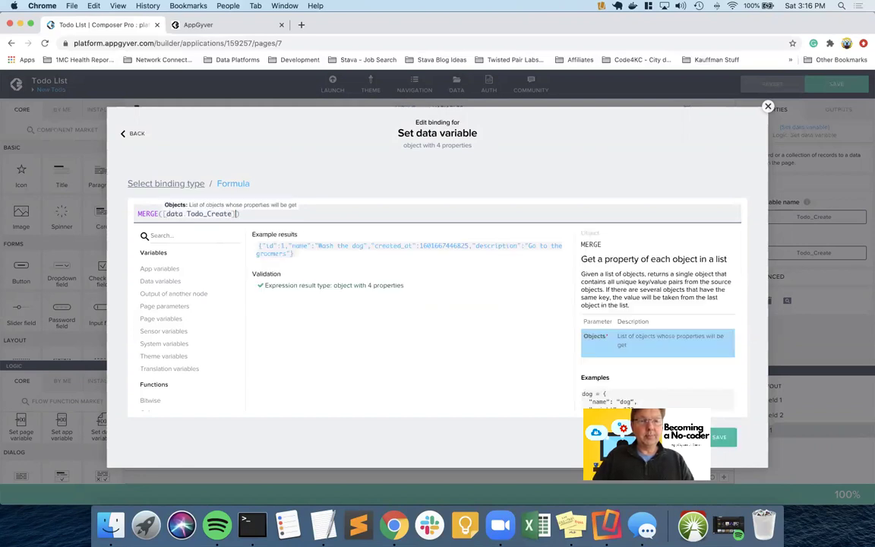
text(,)
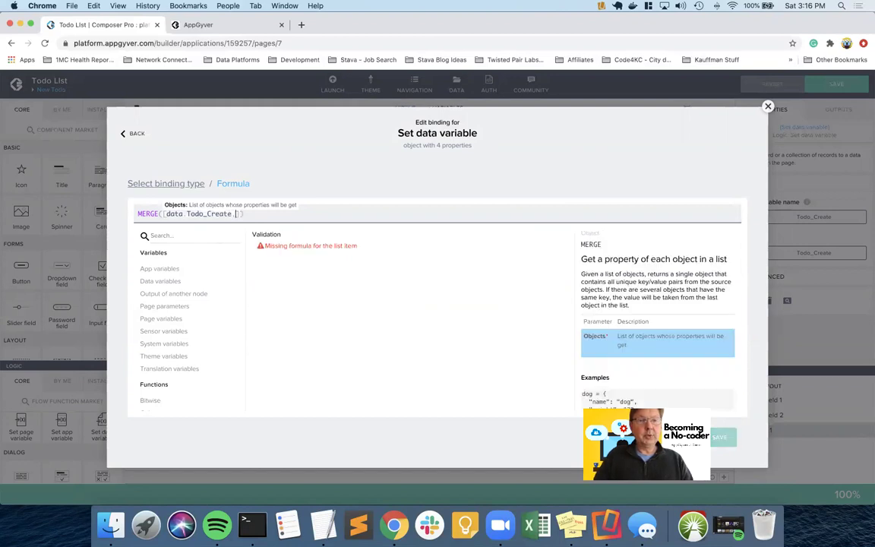
text({})
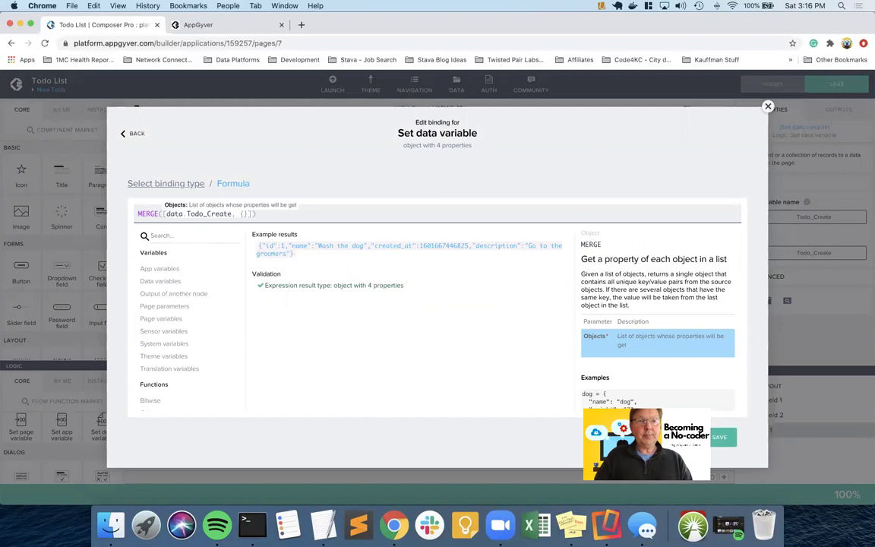
text(name:"")
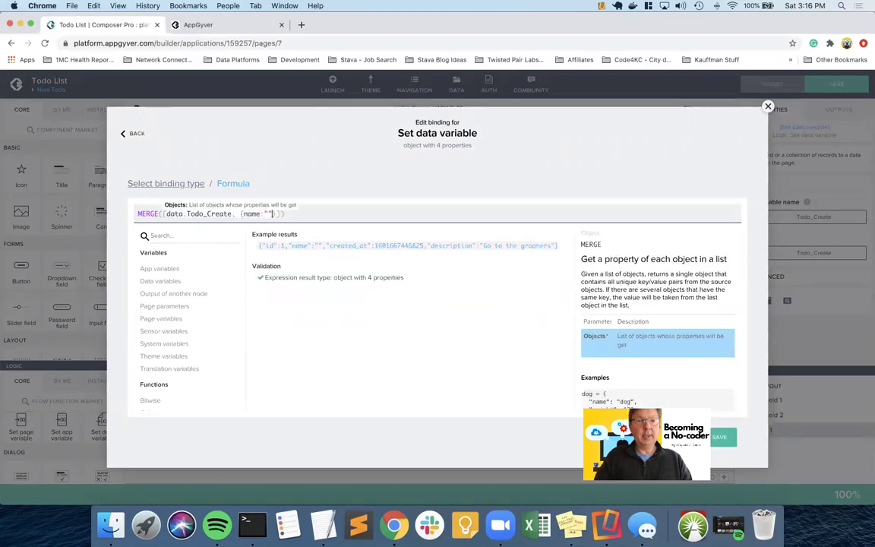
text(, descrip)
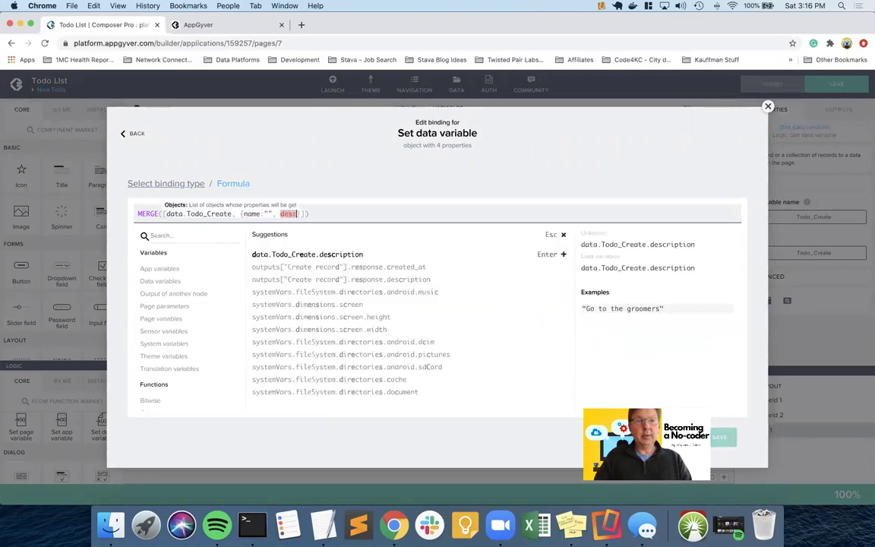
text(tion:")
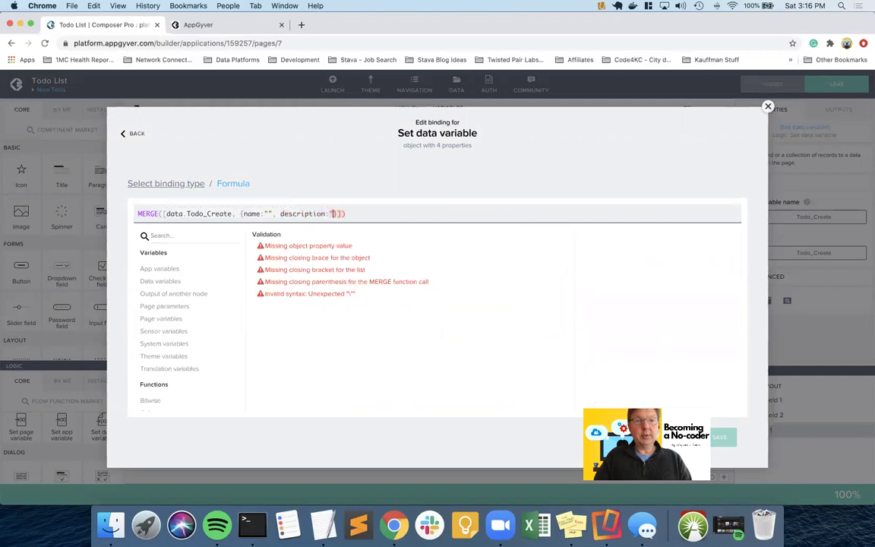
text(")
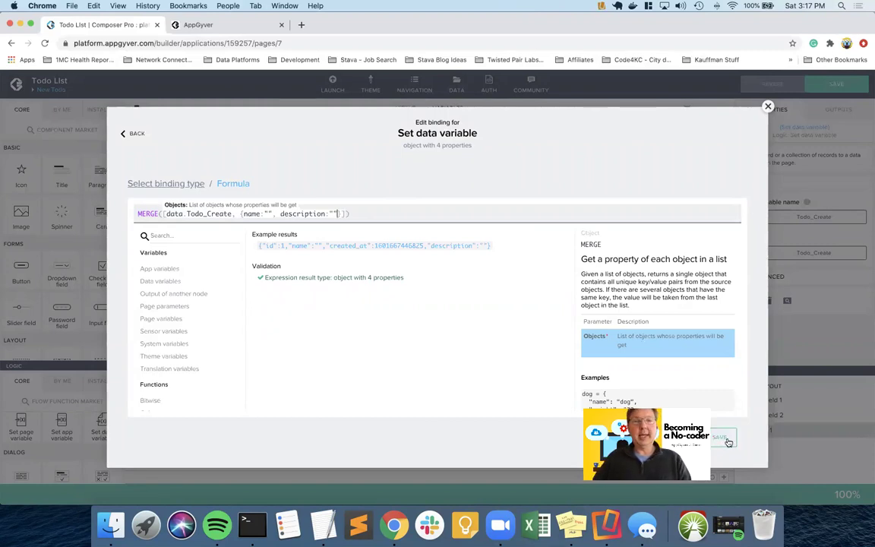
click(723, 439)
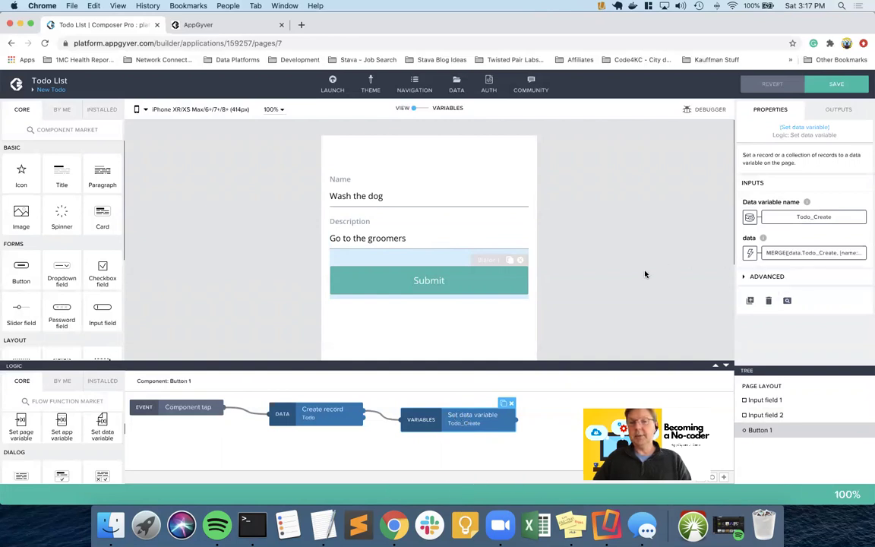
- Save the app and switch to the desktop with the iPhone mirror
click(836, 83)
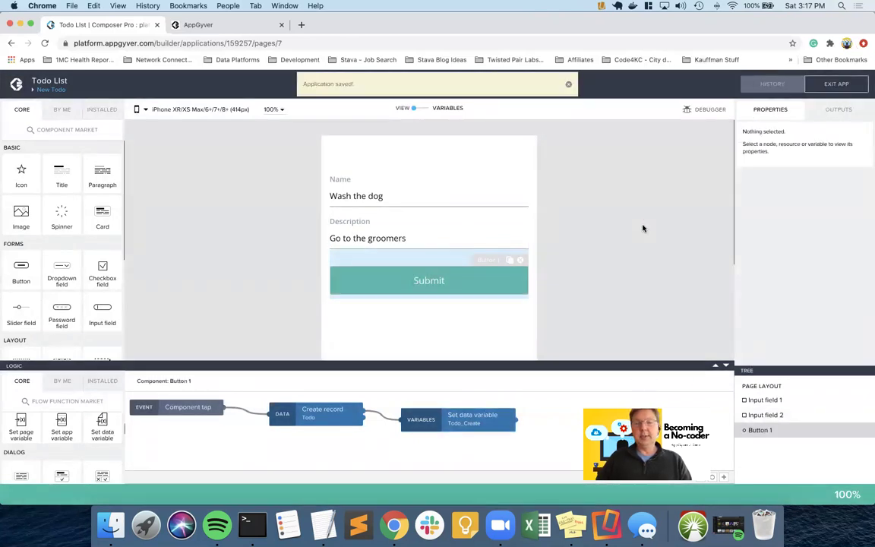
key(ctrl+Right)
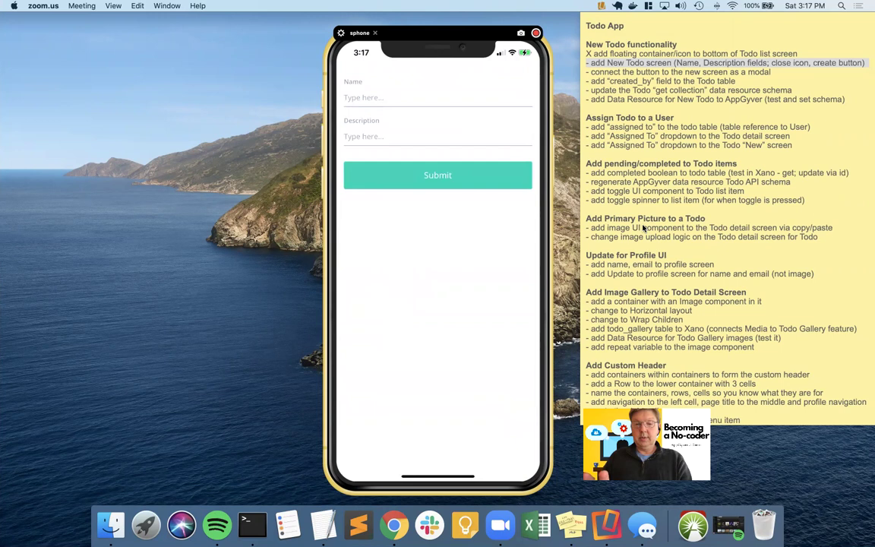
- Submit a todo named 'a fancy test' with description 'really it is fancy' on the phone
text(a)
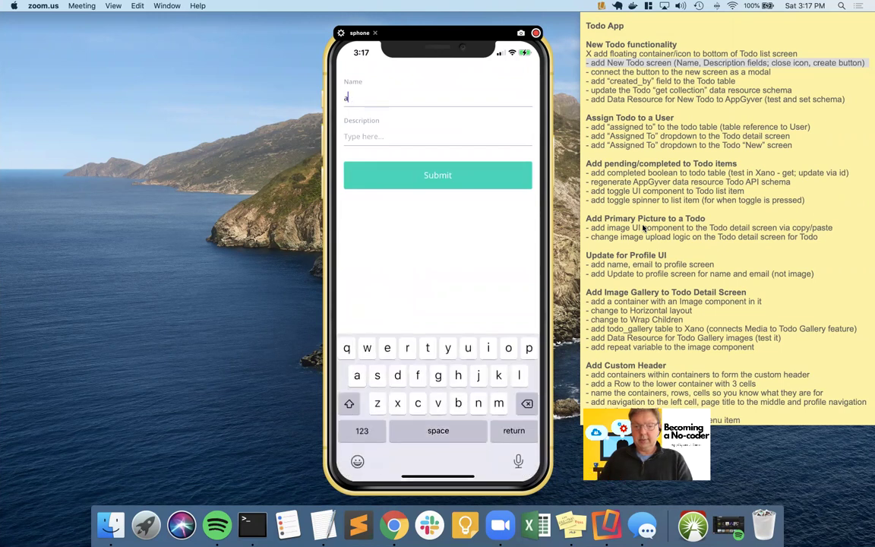
text( fanc)
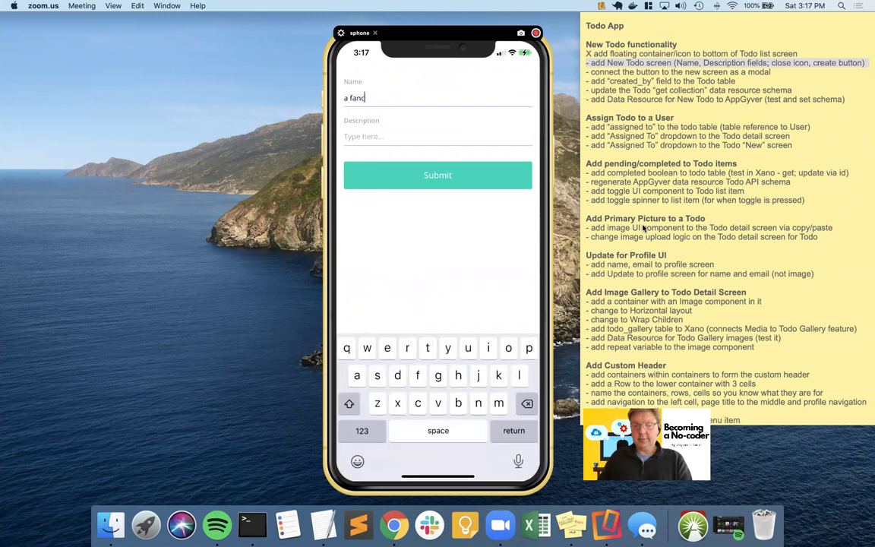
text(y test)
key(Return)
text(really )
text(utbus)
text( fancy)
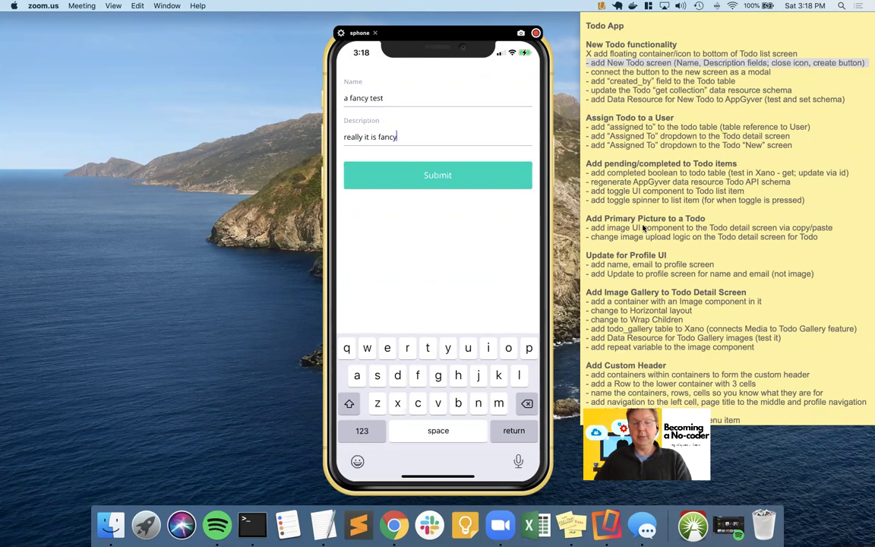
click(437, 175)
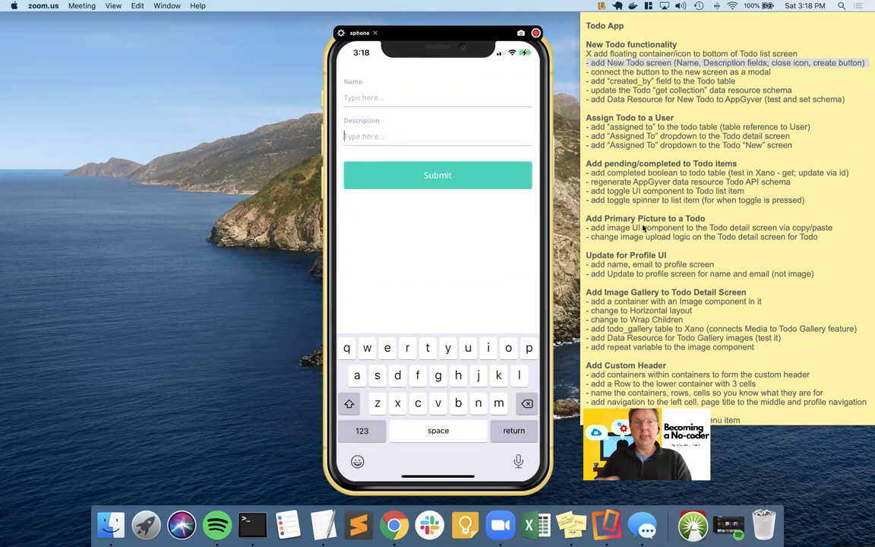
- Refresh Xano's todo table to confirm the new record, then return to Composer
key(super+Tab)
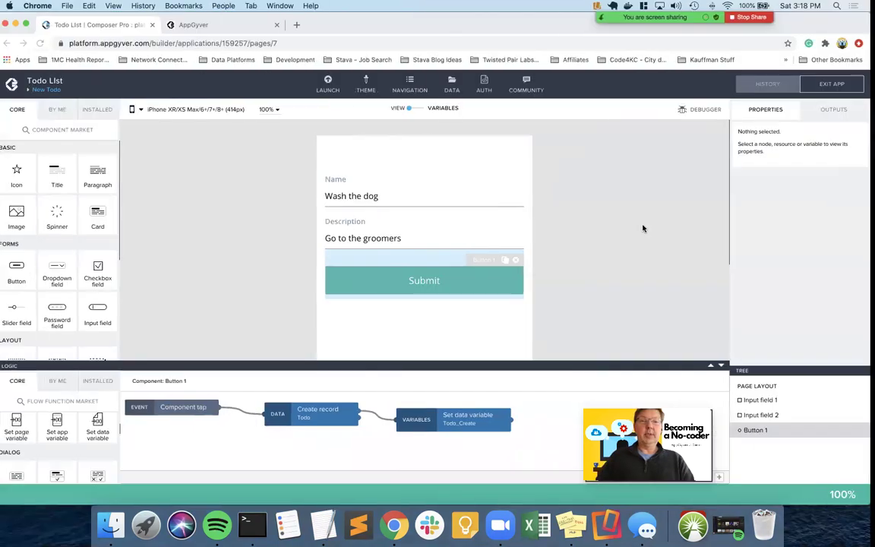
key(super+grave)
click(853, 128)
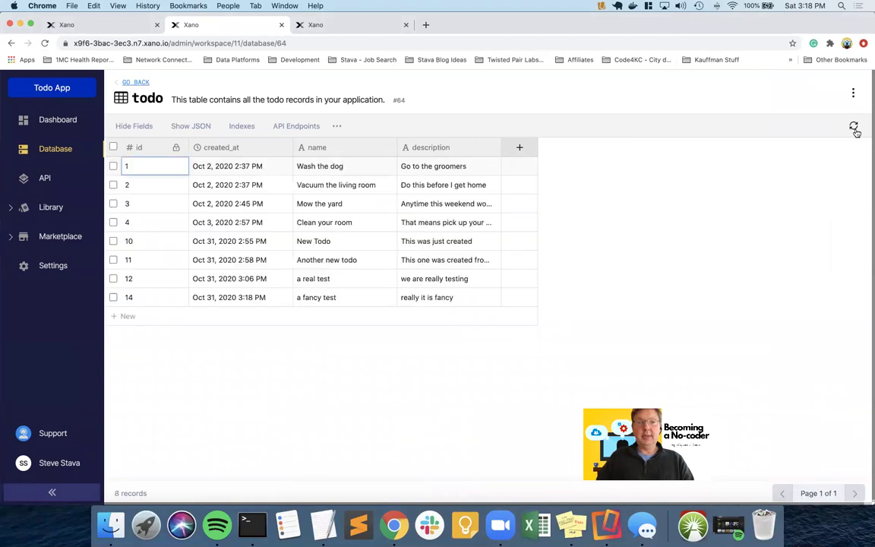
key(ctrl+Right)
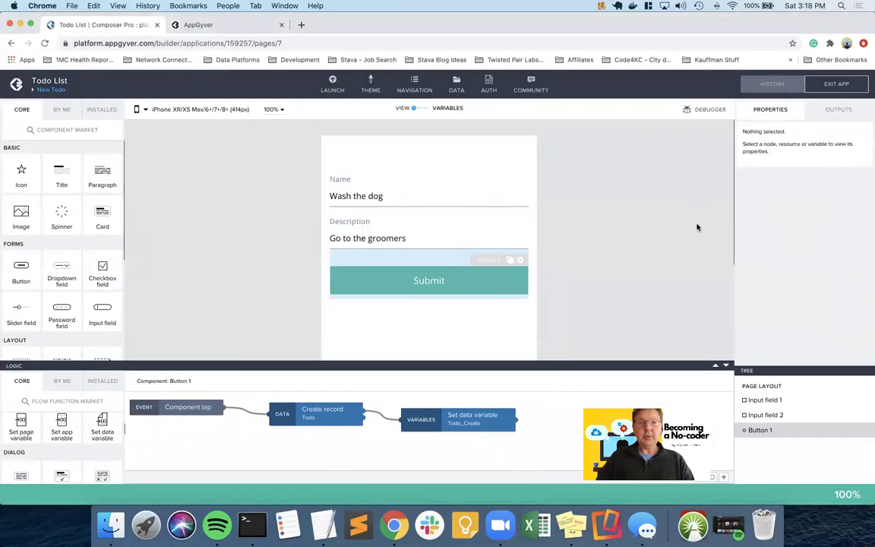
- Add a Toast flow function to the logic canvas below Set data variable
drag(464, 418, 476, 402)
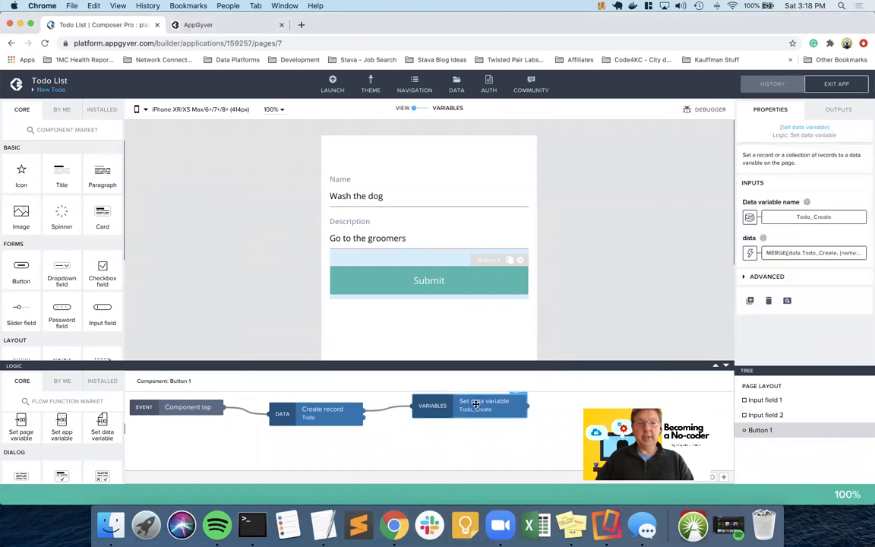
scroll(69, 432, up, 3)
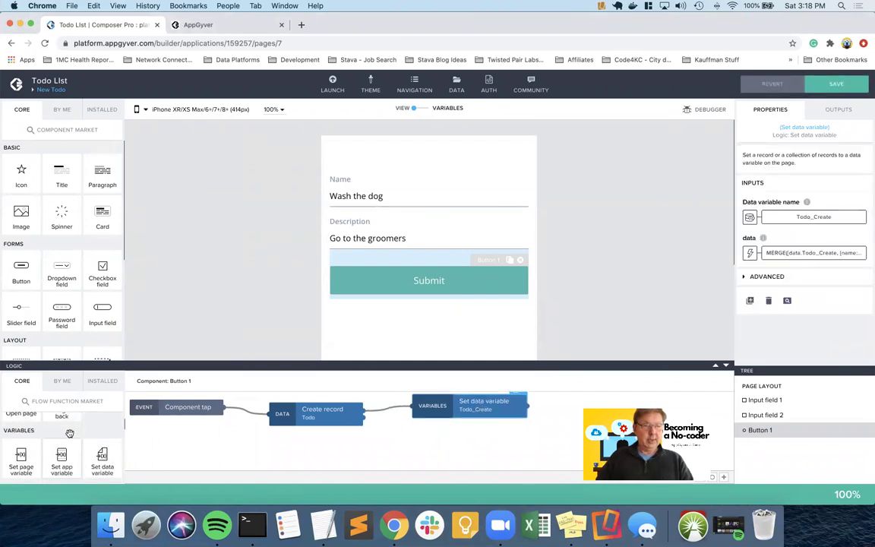
scroll(69, 433, up, 2)
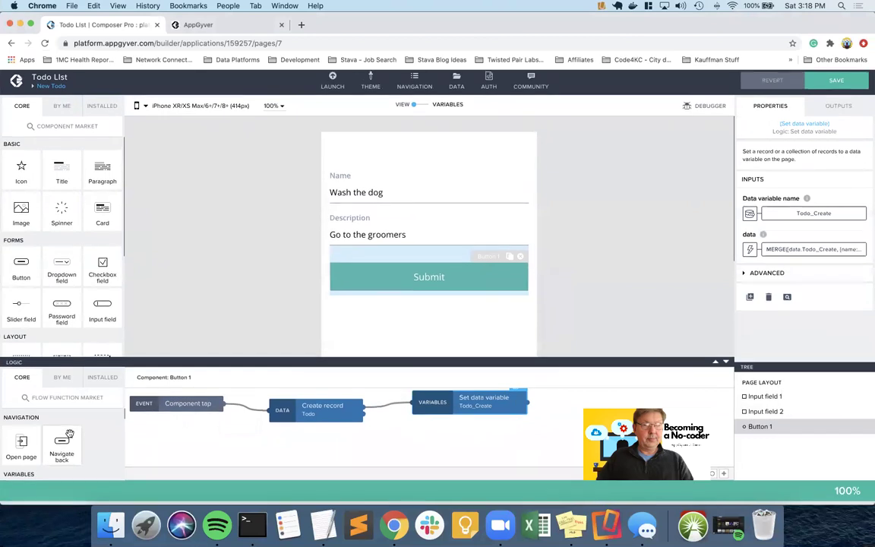
scroll(65, 441, down, 5)
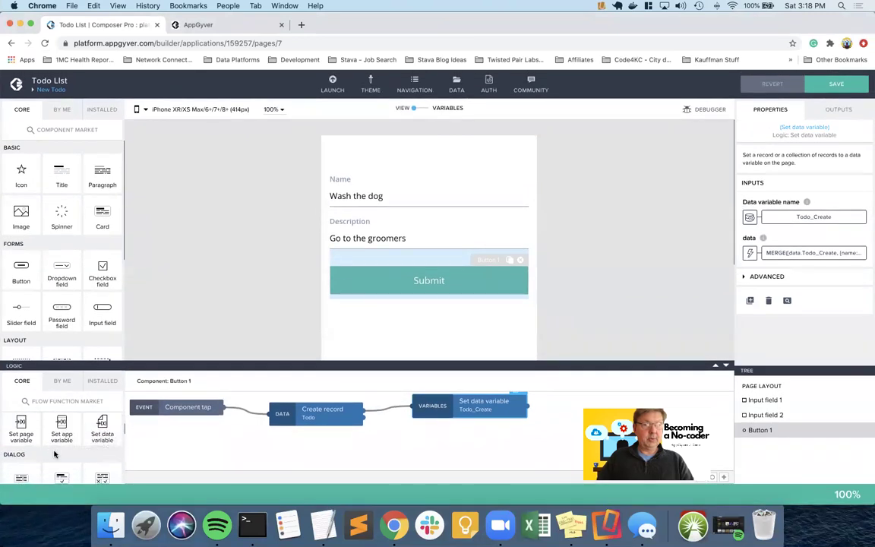
scroll(54, 454, down, 1)
drag(21, 429, 447, 434)
drag(366, 417, 411, 434)
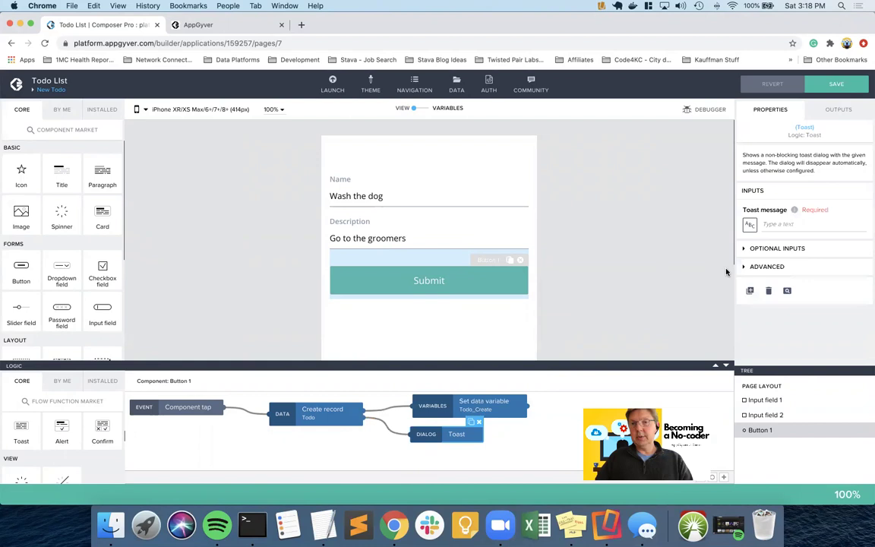
- Set the toast message to 'Failed to create the todo, try again' and save the app
click(774, 226)
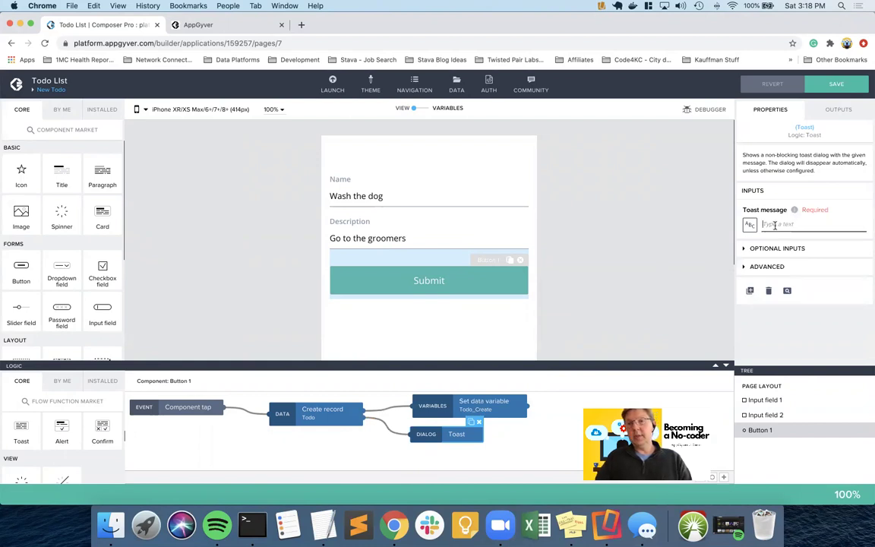
text(F)
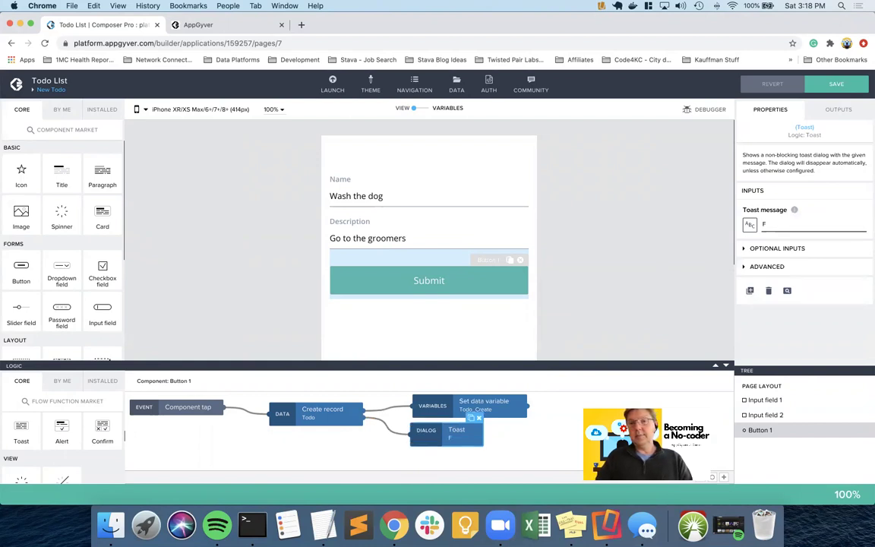
text(ailed to cre)
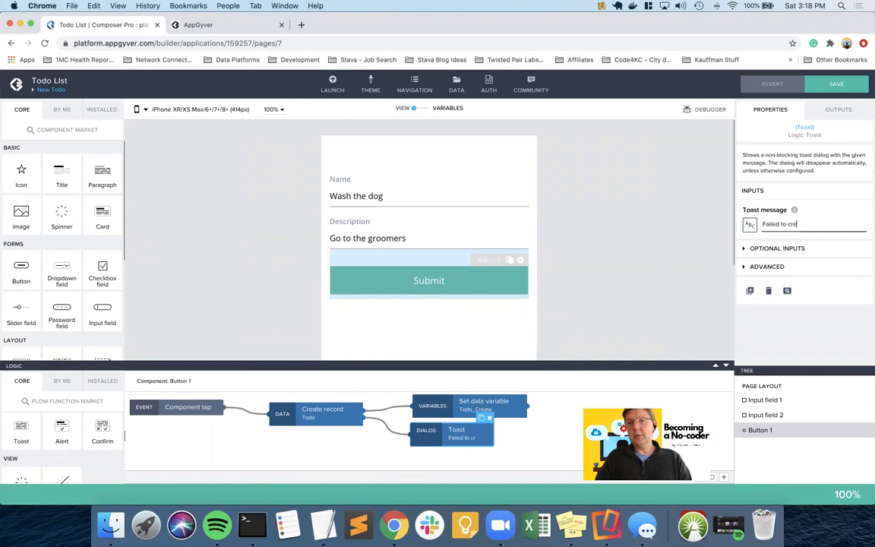
text(ate the todo)
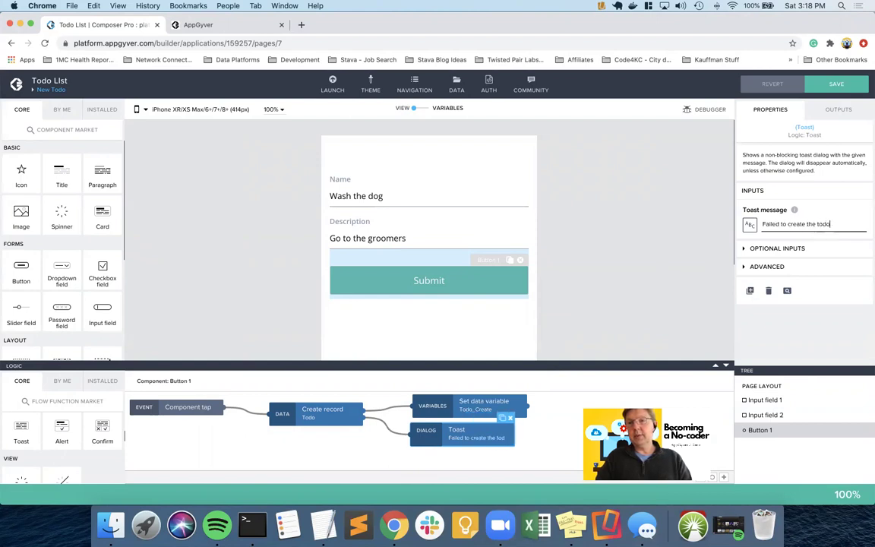
text(, try again)
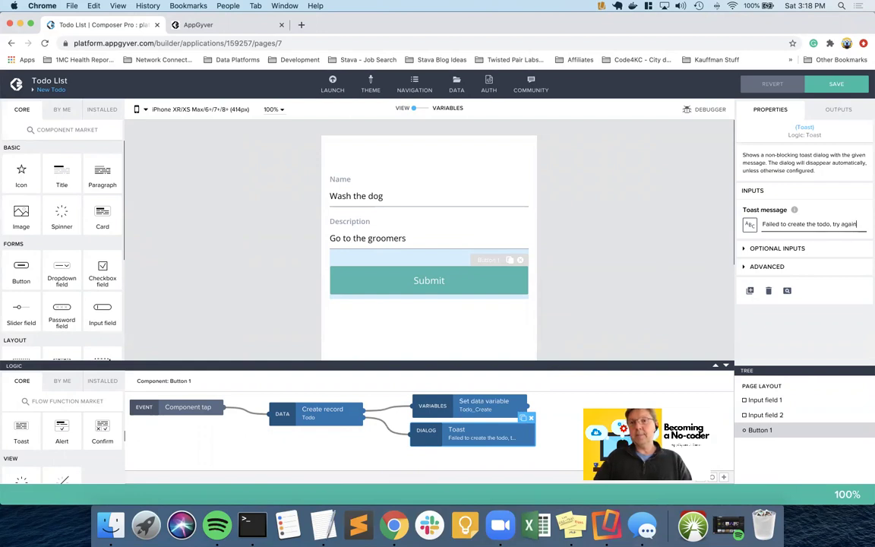
click(835, 83)
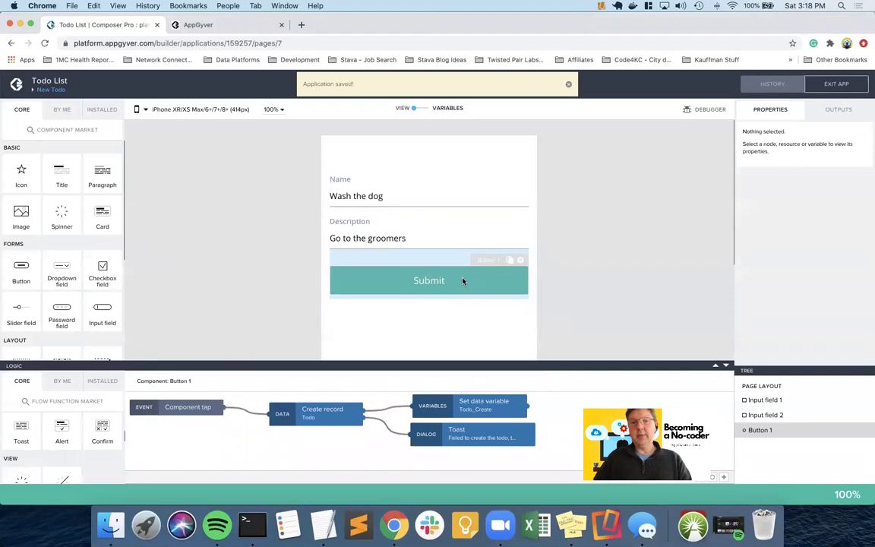
- Check the Toast node's outputs and expand its optional inputs
click(469, 434)
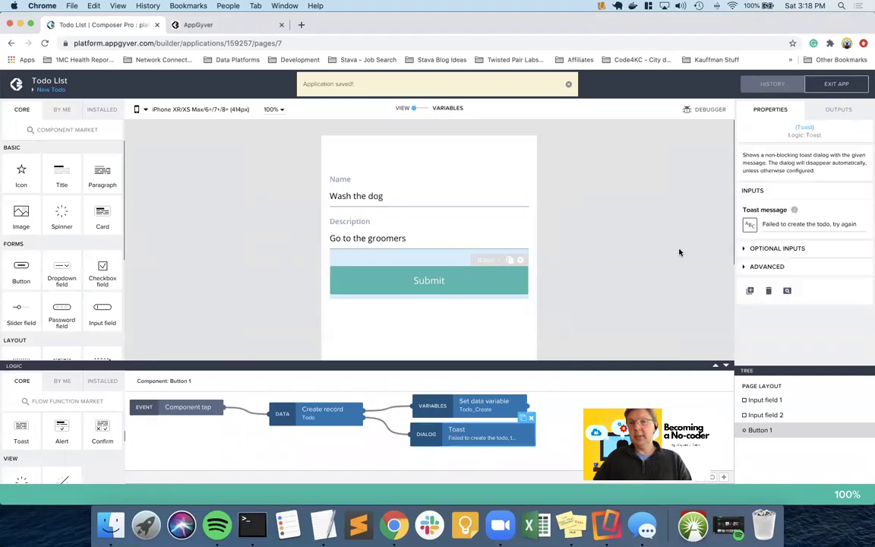
click(838, 111)
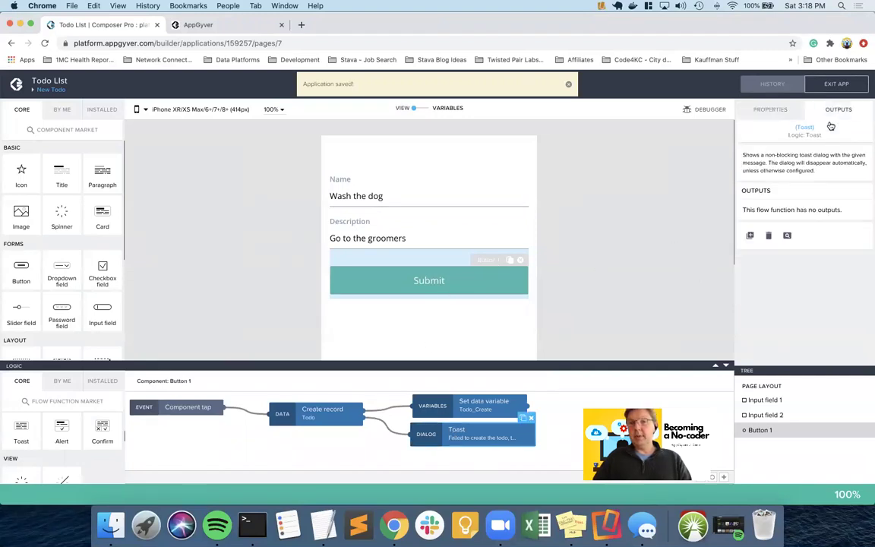
click(771, 112)
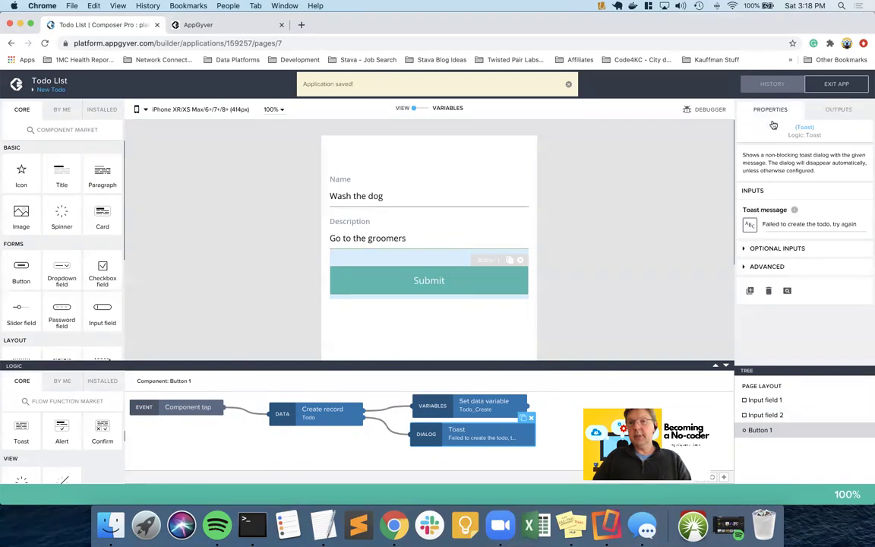
click(770, 249)
- Bind the Toast position to the app variable toastPos and save the app
scroll(769, 251, down, 3)
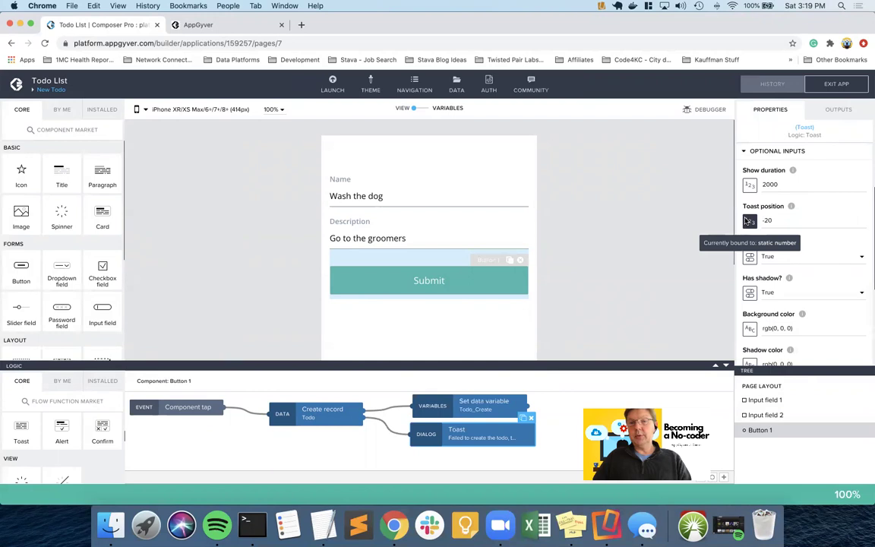
click(749, 220)
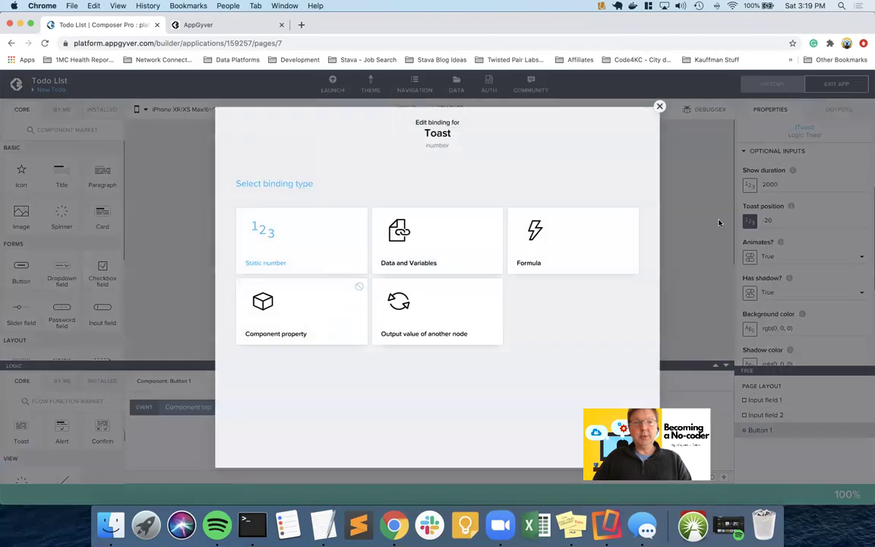
click(432, 239)
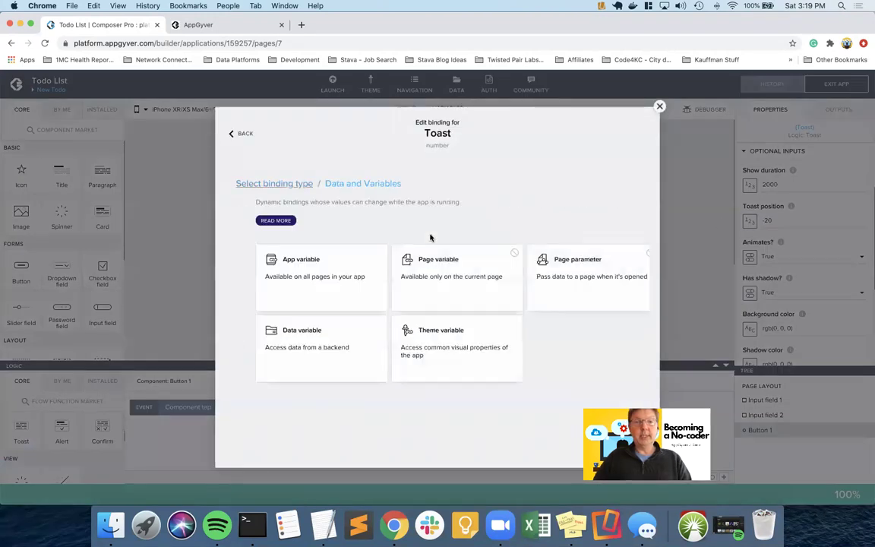
click(296, 277)
click(271, 312)
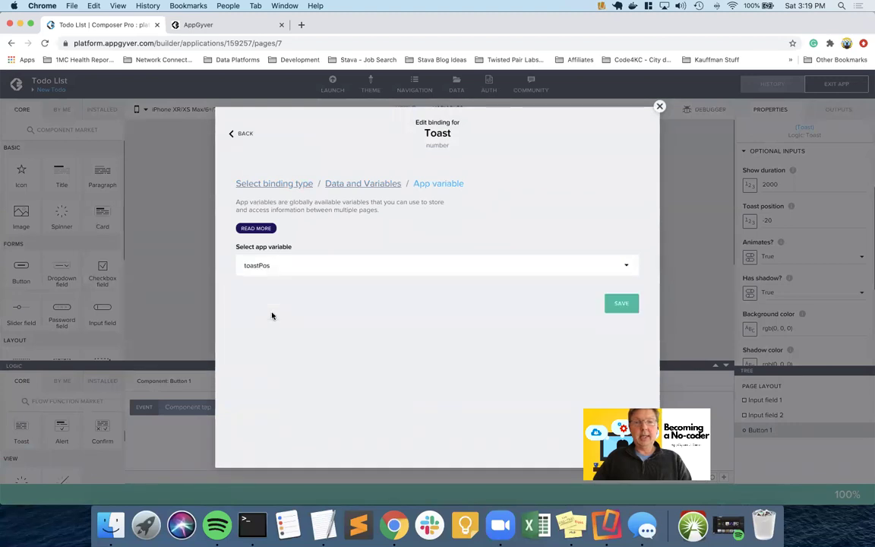
click(614, 304)
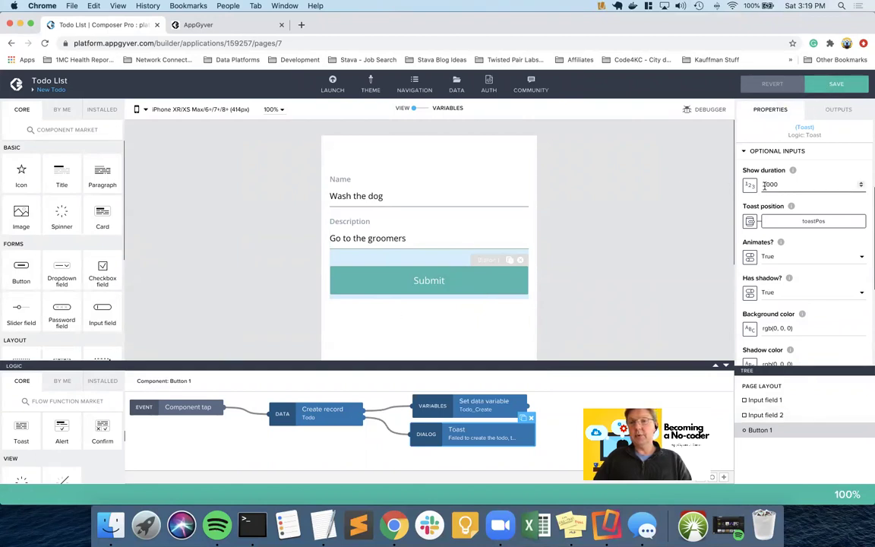
click(835, 84)
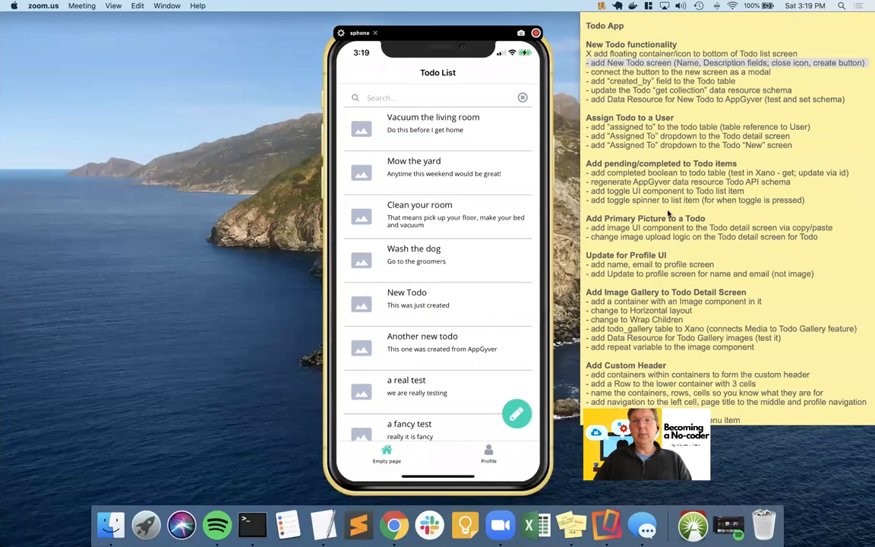
- Mark the New Todo screen tasks done with an X in the Stickies checklist
click(868, 78)
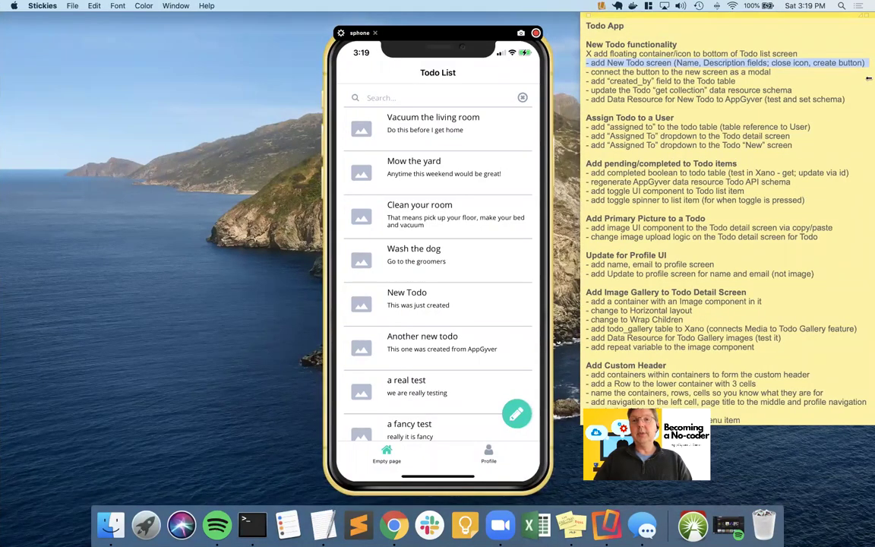
click(672, 69)
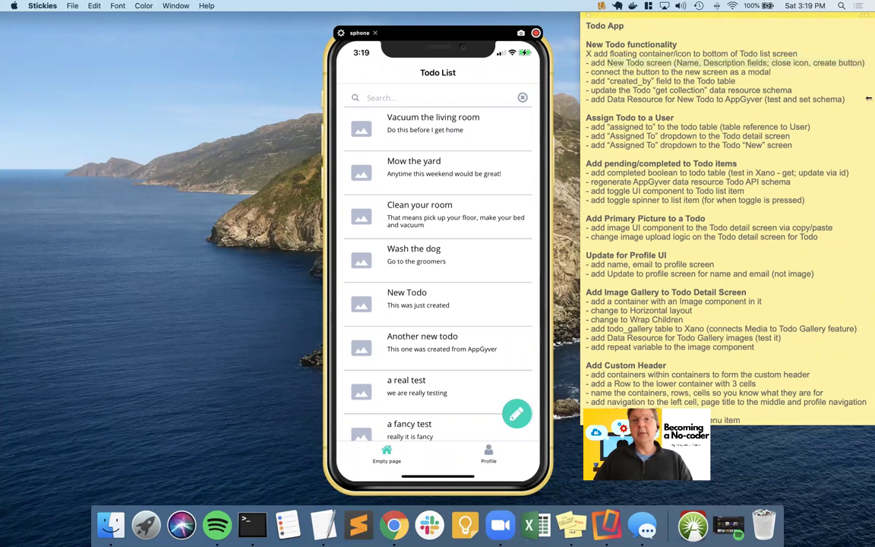
key(Delete)
text(X)
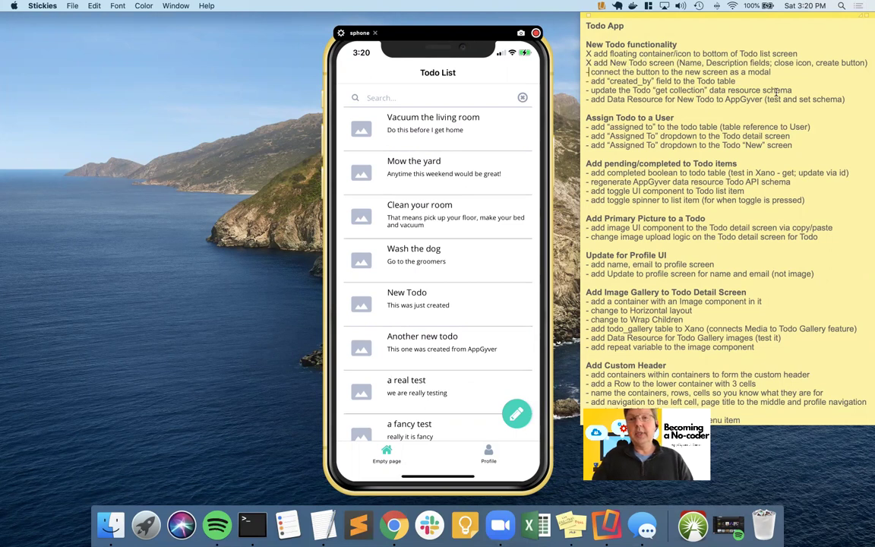
text(X)
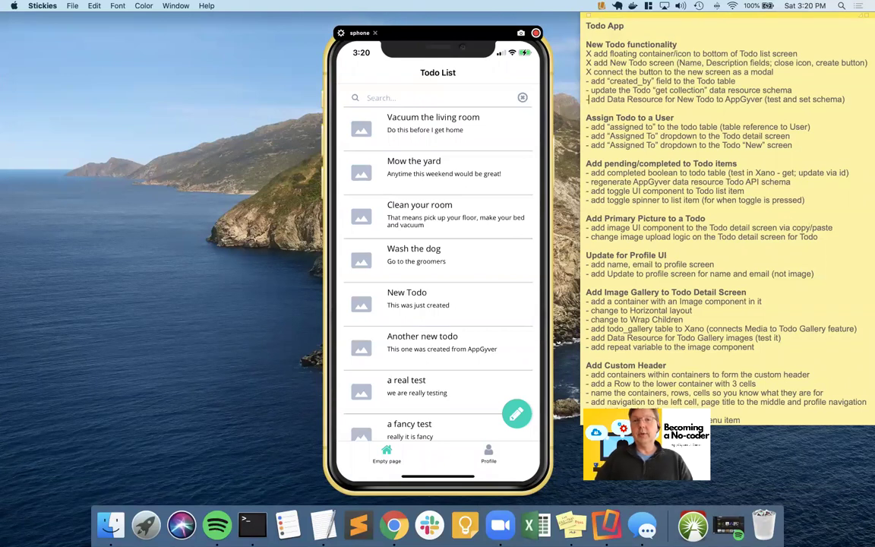
- Leave the get collection task unchecked, restoring its dash after briefly marking it
key(Up)
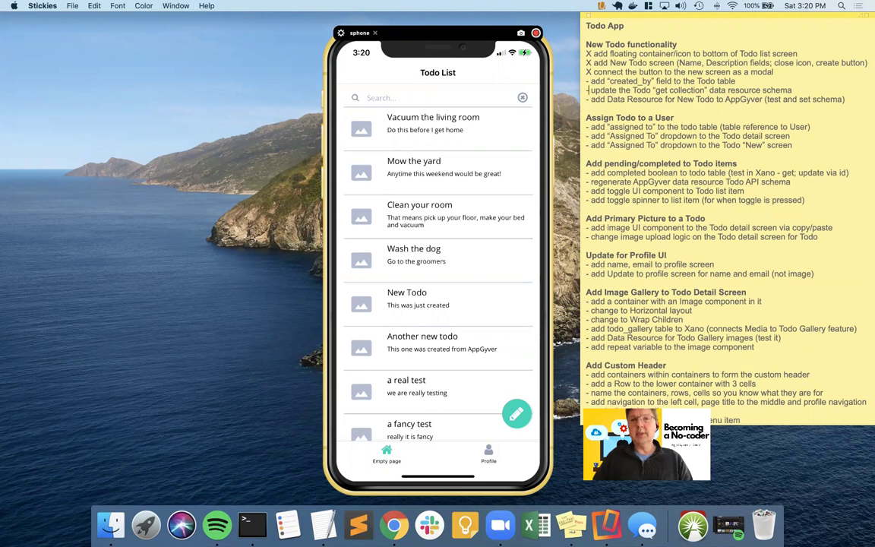
key(BackSpace)
key(BackSpace)
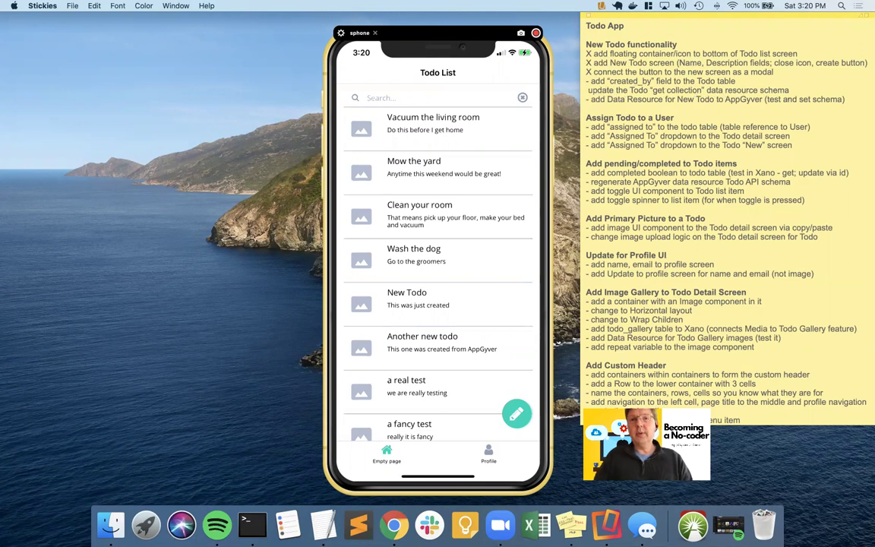
text(X)
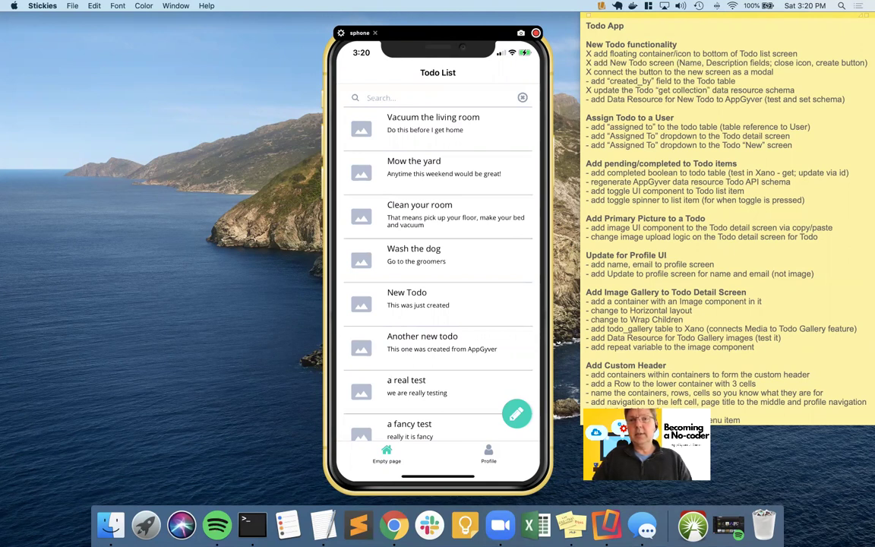
key(BackSpace)
key(BackSpace)
text(-)
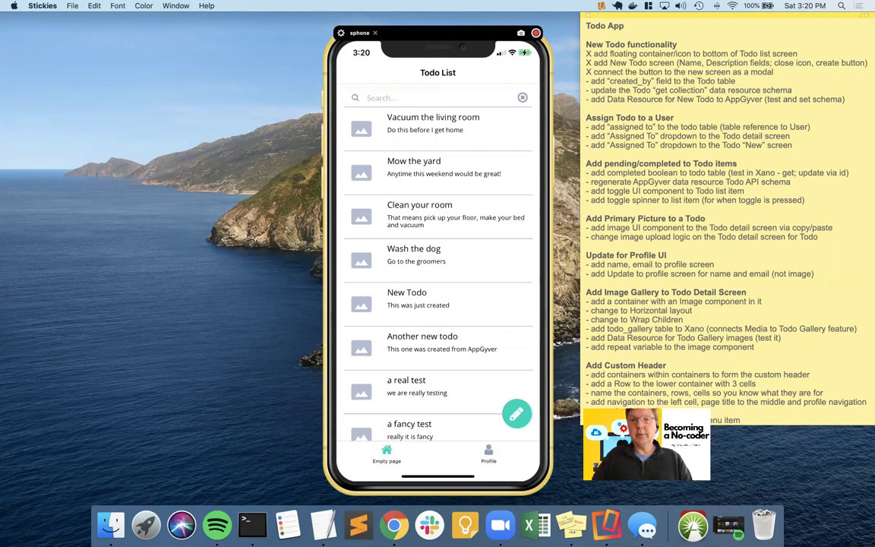
- Select the created_by task line and move to the Xano todo table
triple_click(640, 79)
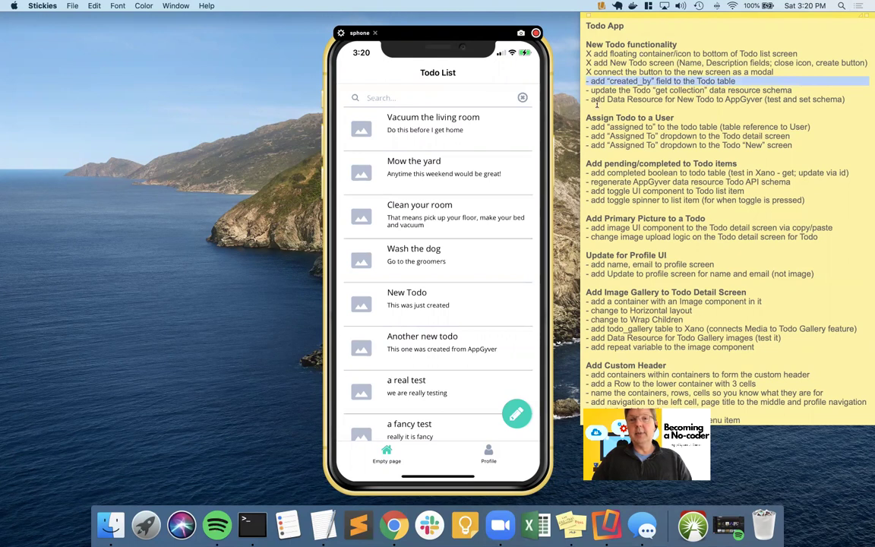
key(ctrl+Left)
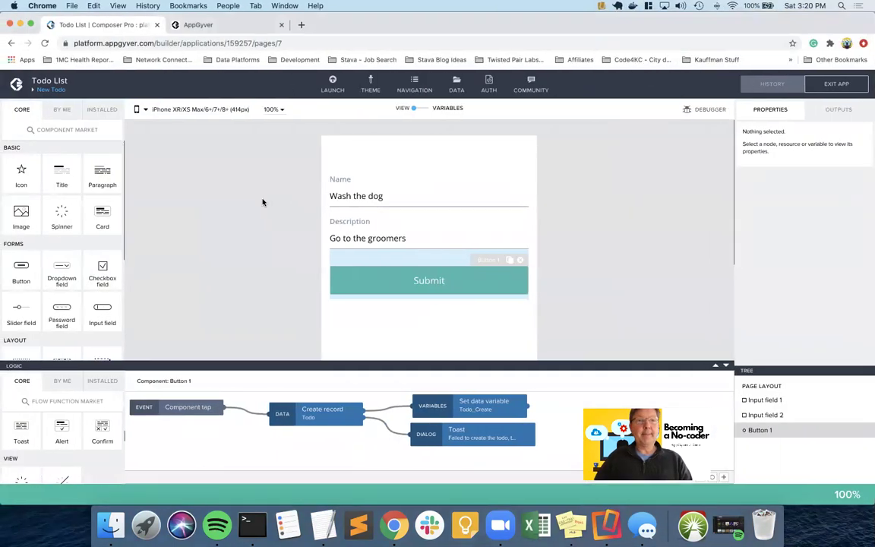
key(ctrl+Left)
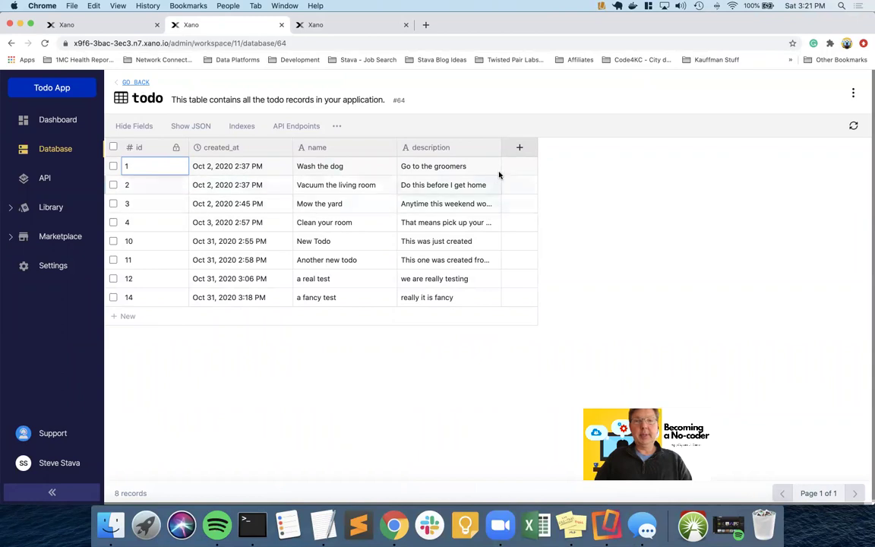
- Add a user_id Table Reference column to the user table in the todo table
click(521, 150)
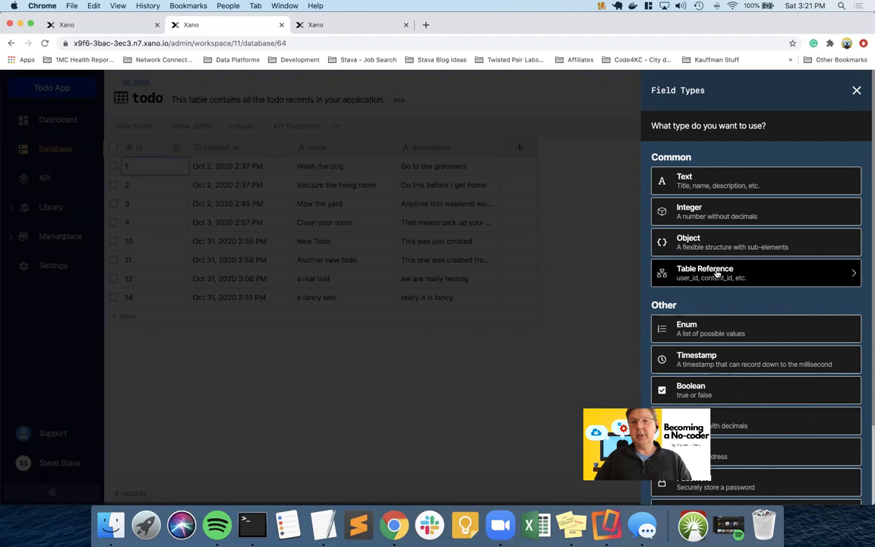
click(716, 274)
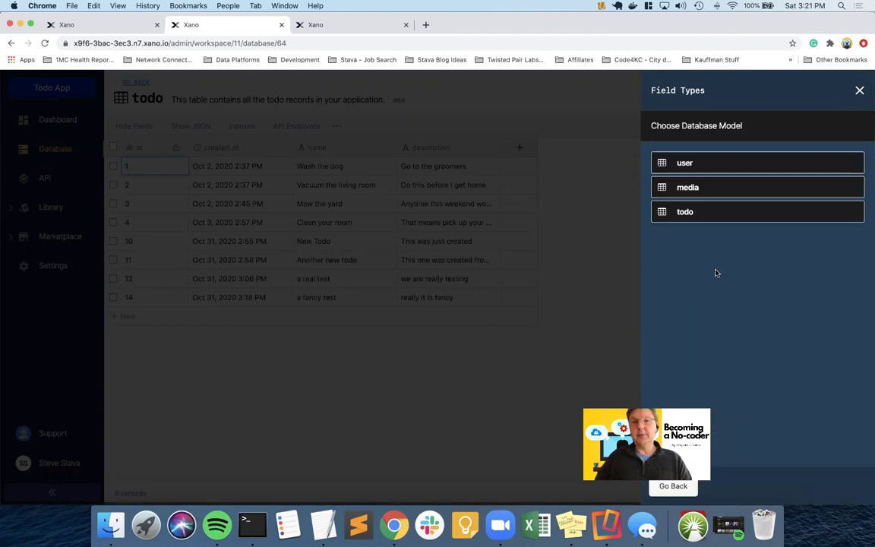
click(685, 163)
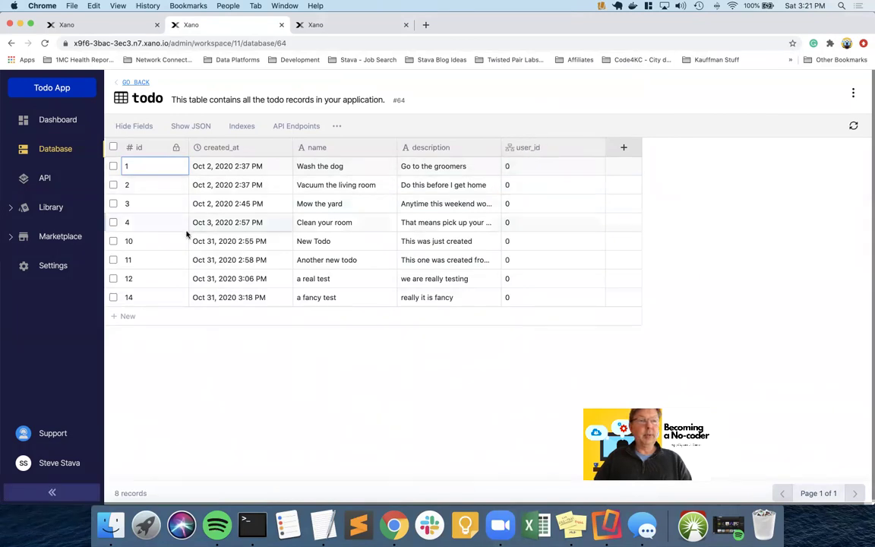
click(100, 26)
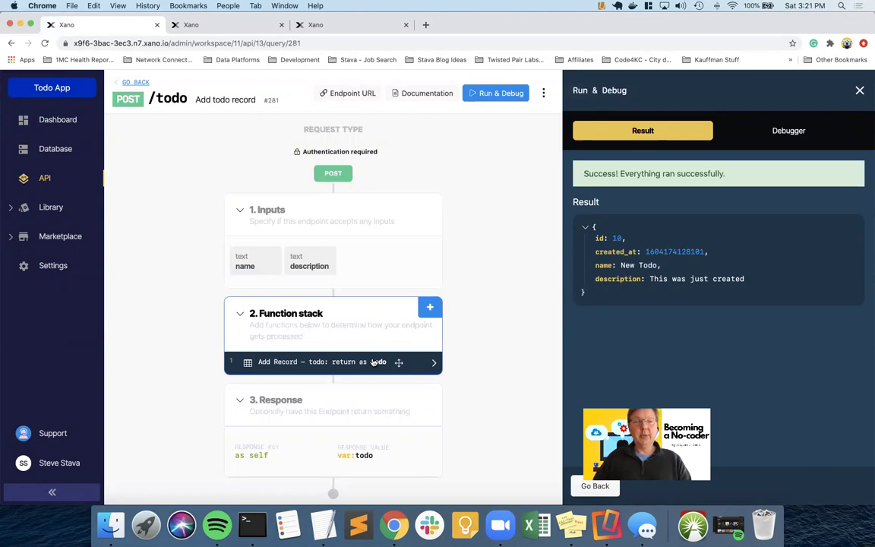
- Map the Add Record step's user_id input to AUTH id and save the step
click(373, 362)
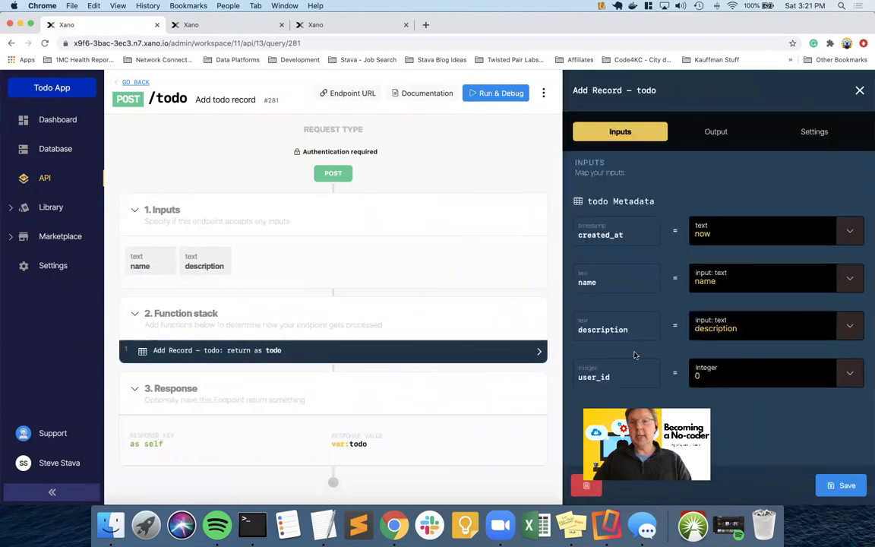
click(850, 380)
scroll(790, 361, down, 3)
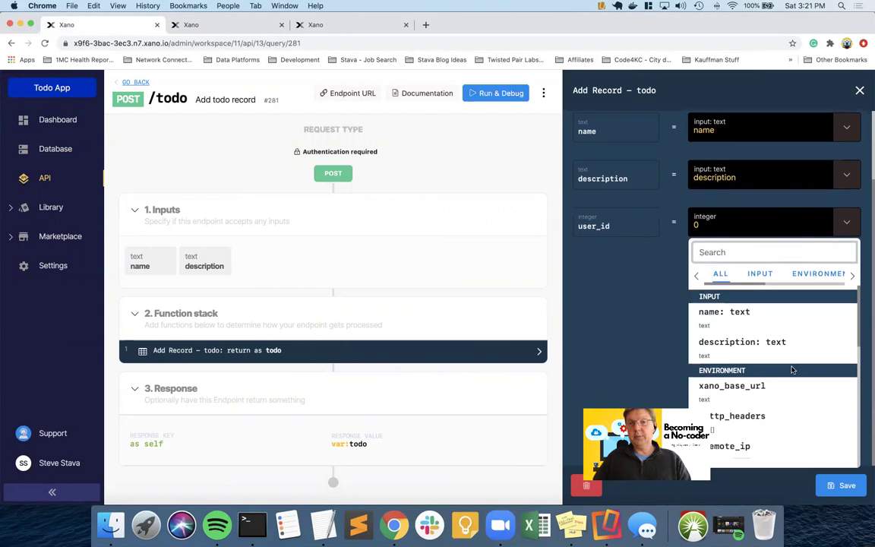
scroll(767, 327, down, 1)
scroll(766, 326, up, 1)
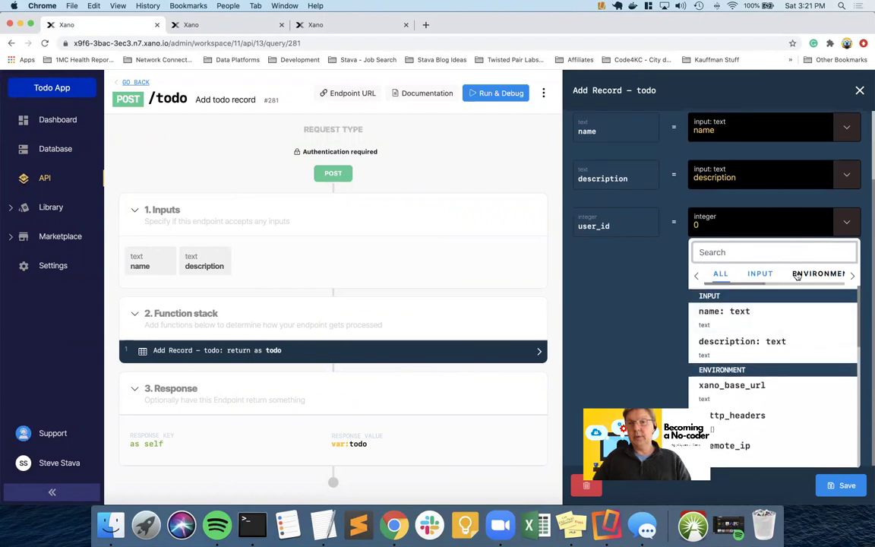
scroll(796, 275, right, 5)
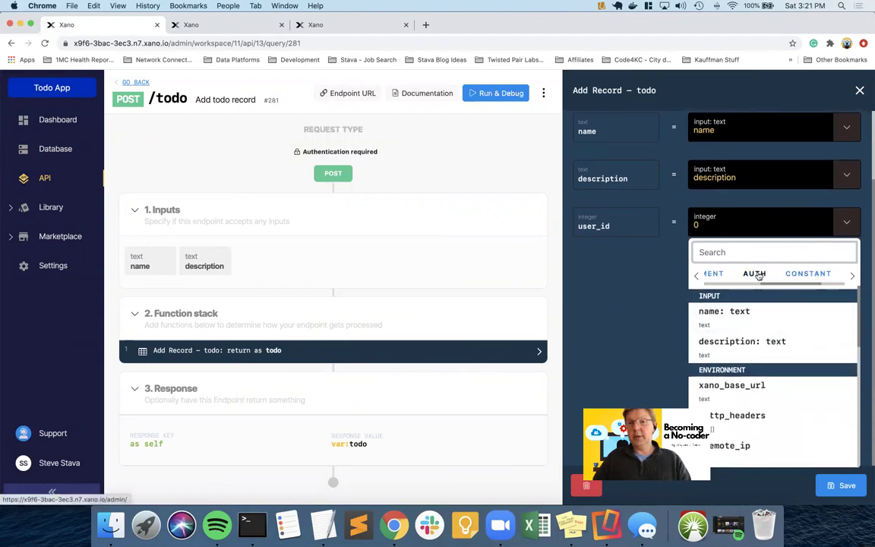
click(757, 275)
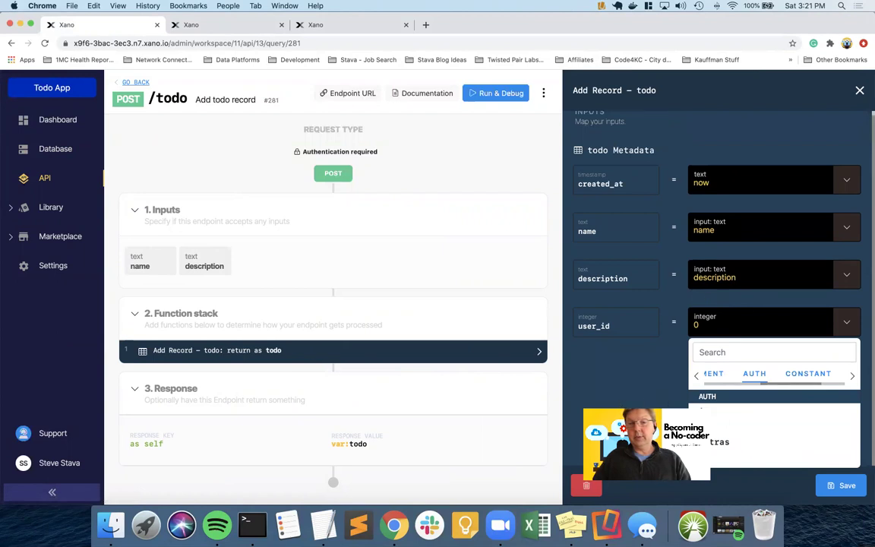
click(702, 412)
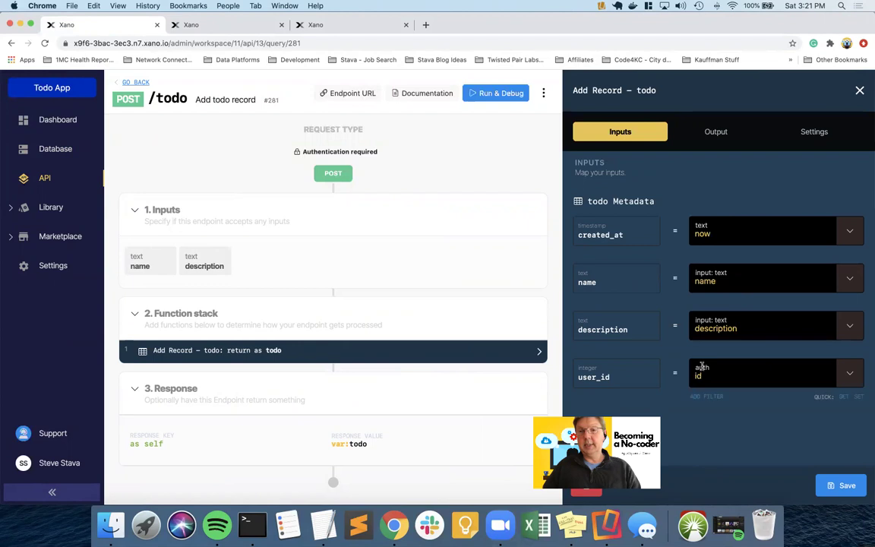
click(837, 485)
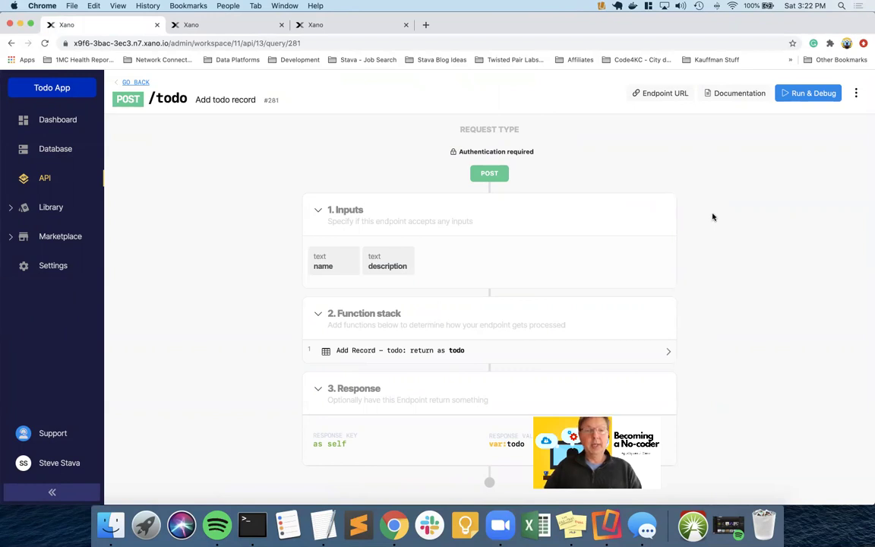
- Submit a todo 'will be added' described 'should have user who created it' on the phone
key(ctrl+Right)
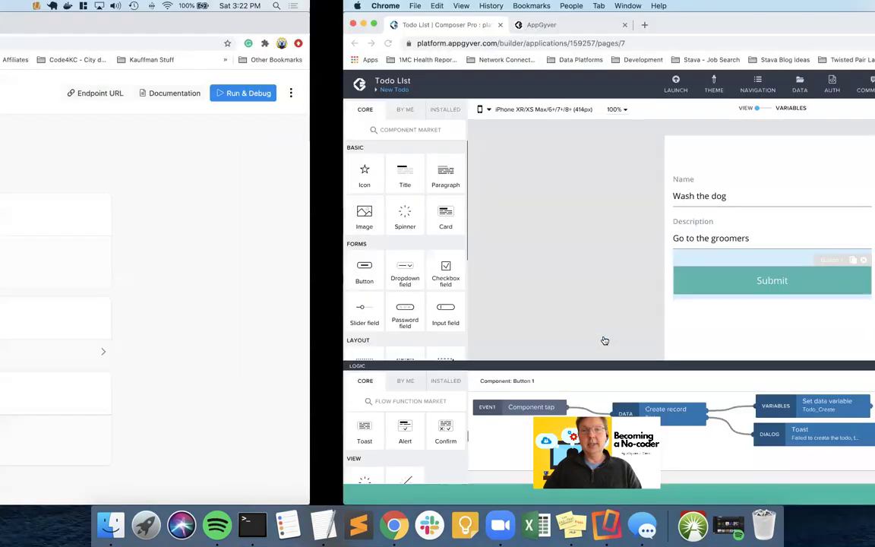
key(ctrl+Right)
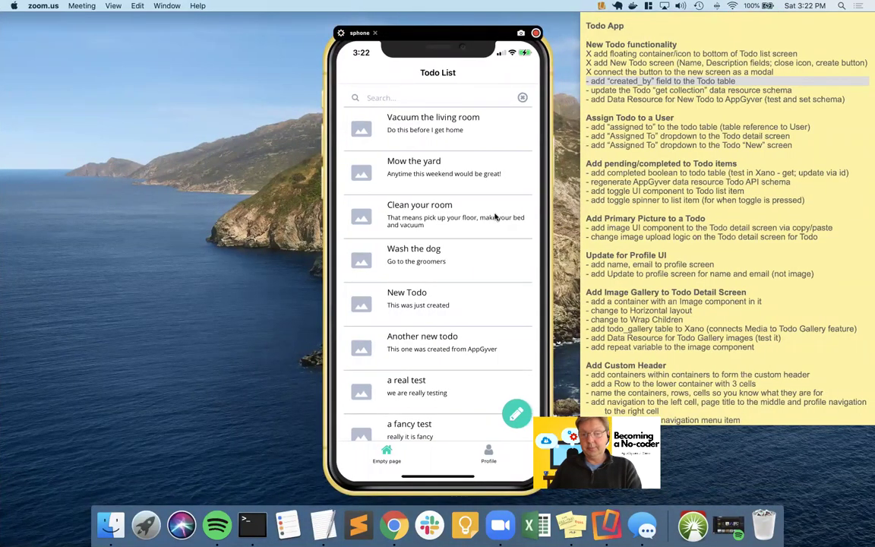
scroll(494, 217, up, 2)
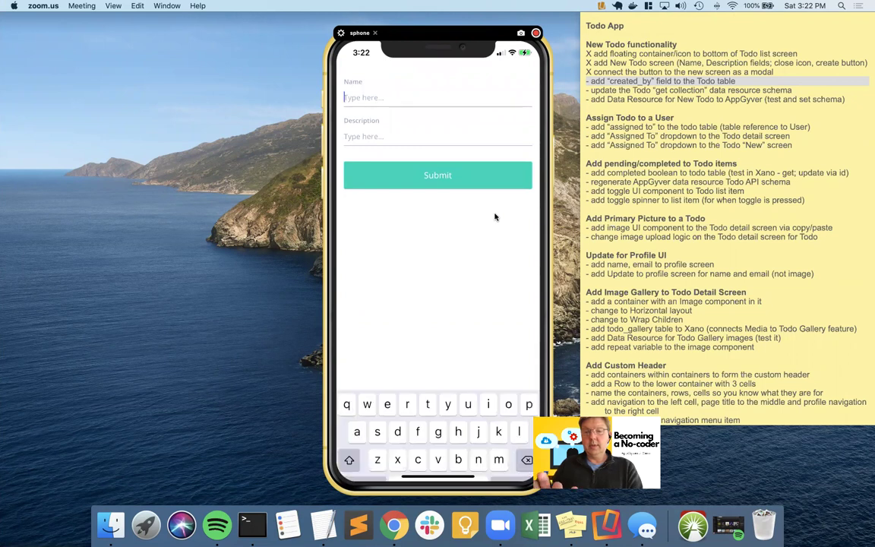
text(will be )
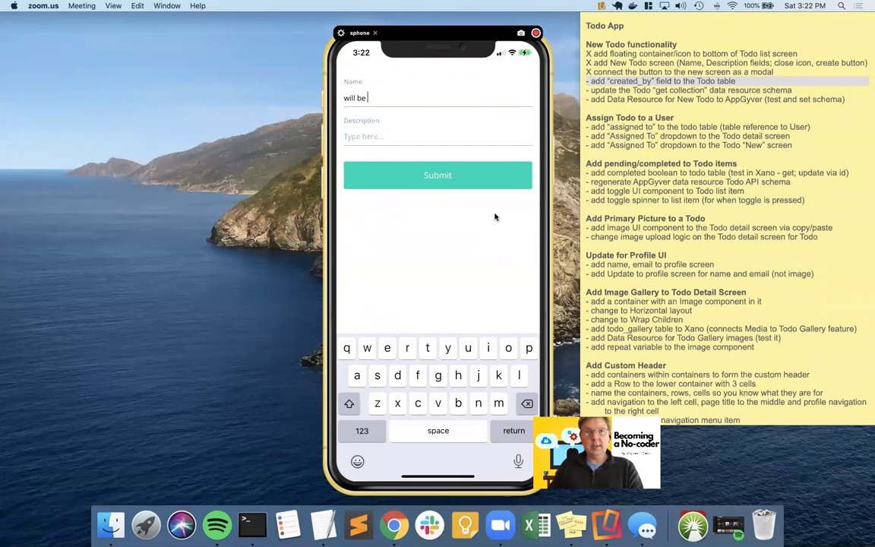
text(added)
key(Tab)
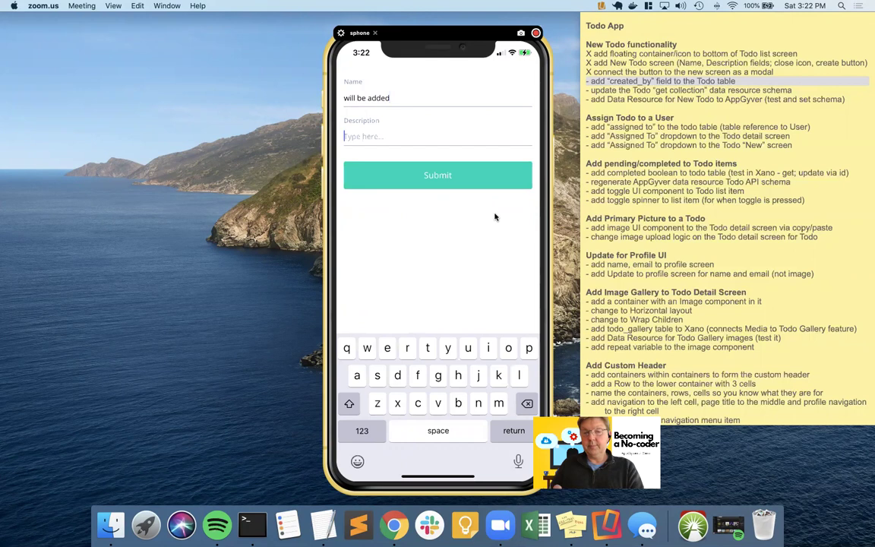
text(should hac)
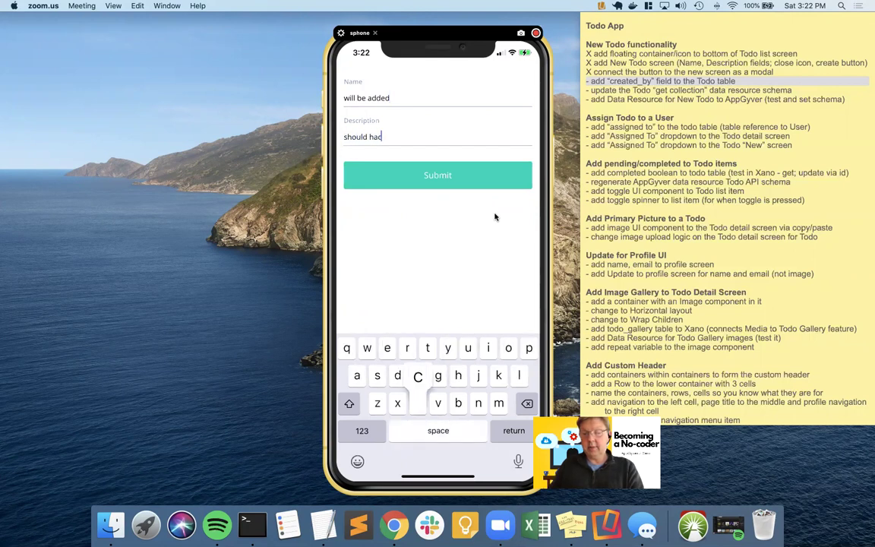
key(BackSpace)
text(ve user who cr)
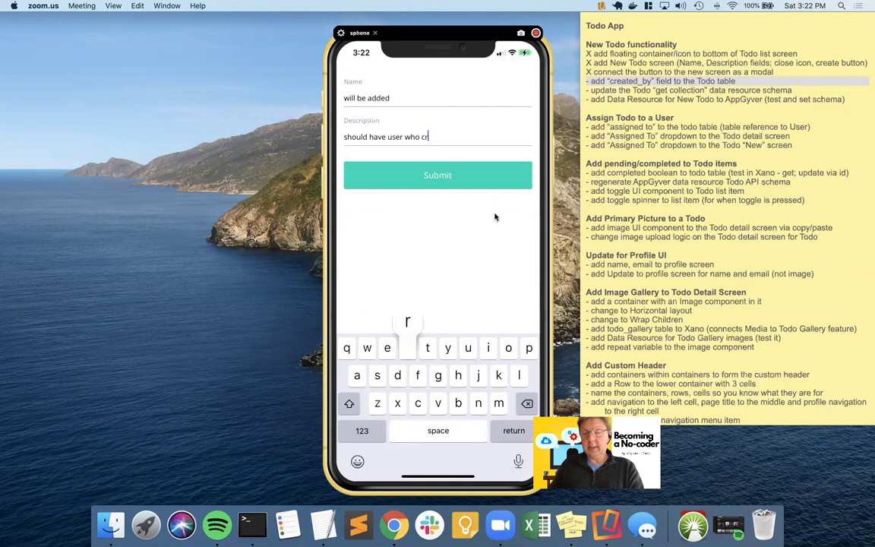
text(eated it)
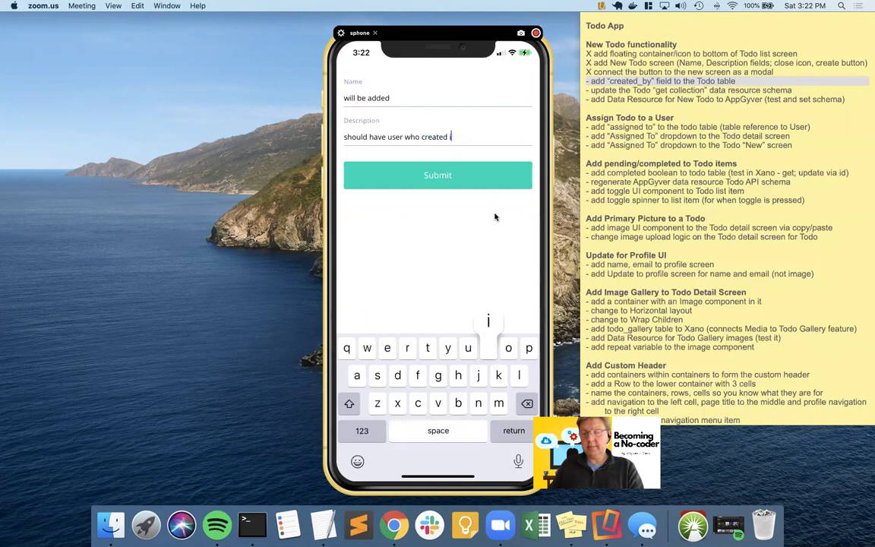
key(Return)
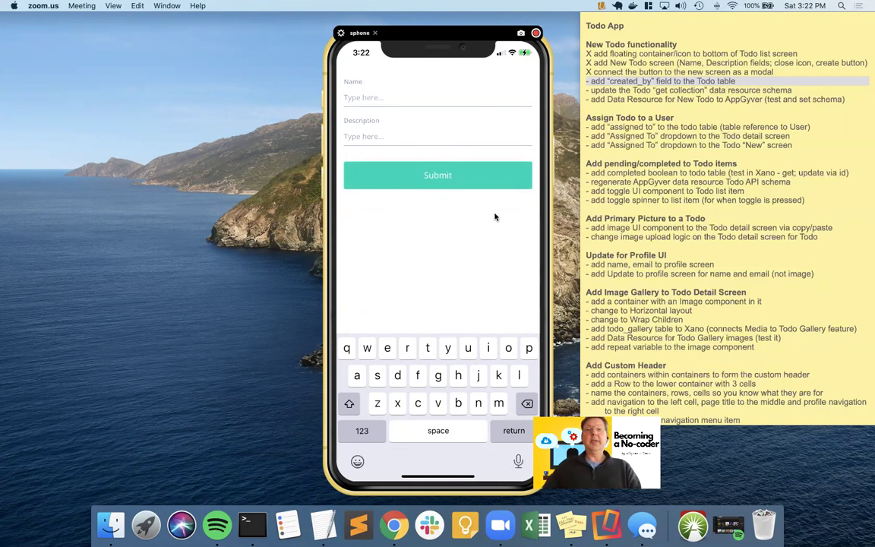
key(ctrl+Left)
key(ctrl+Left)
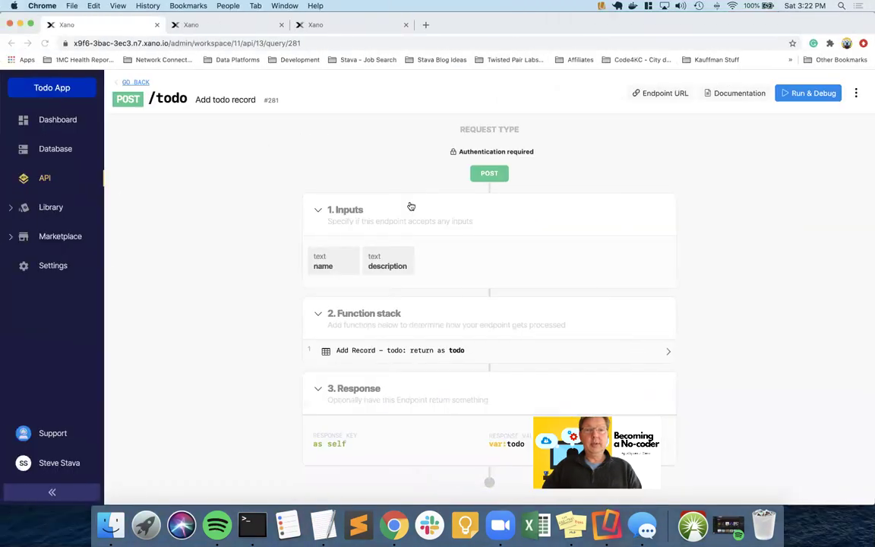
- Refresh the todo table to inspect the new record, then view the user table
click(219, 30)
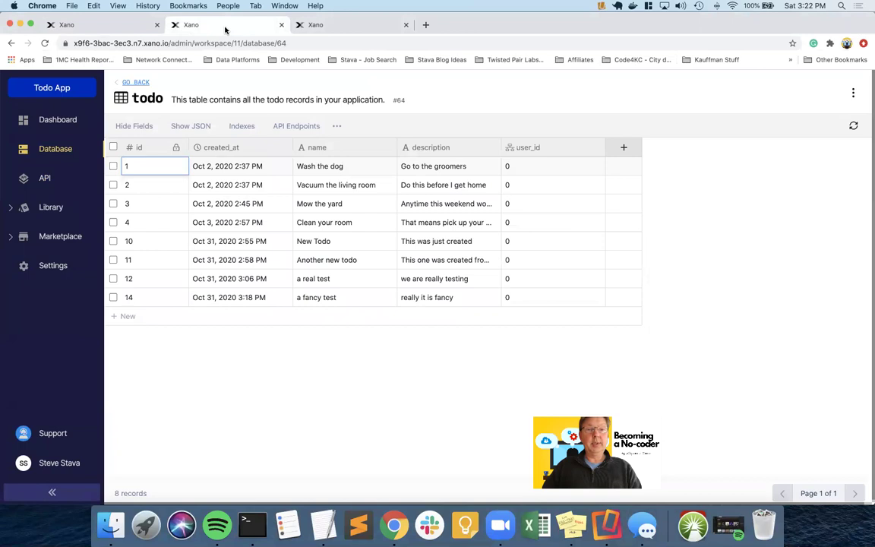
click(853, 125)
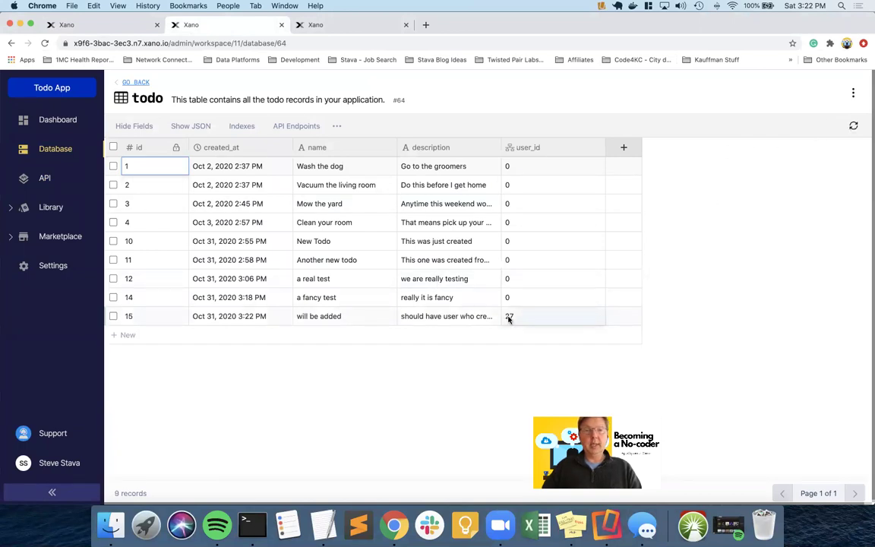
click(137, 84)
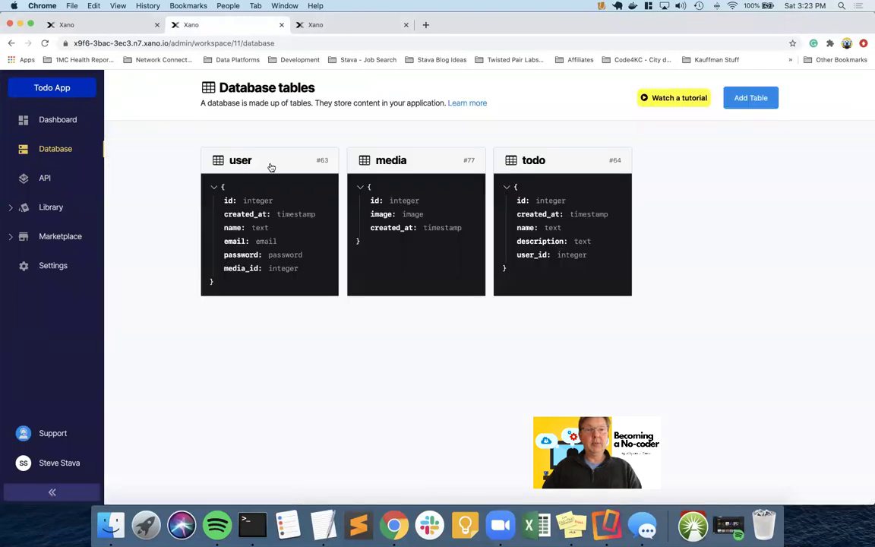
click(272, 168)
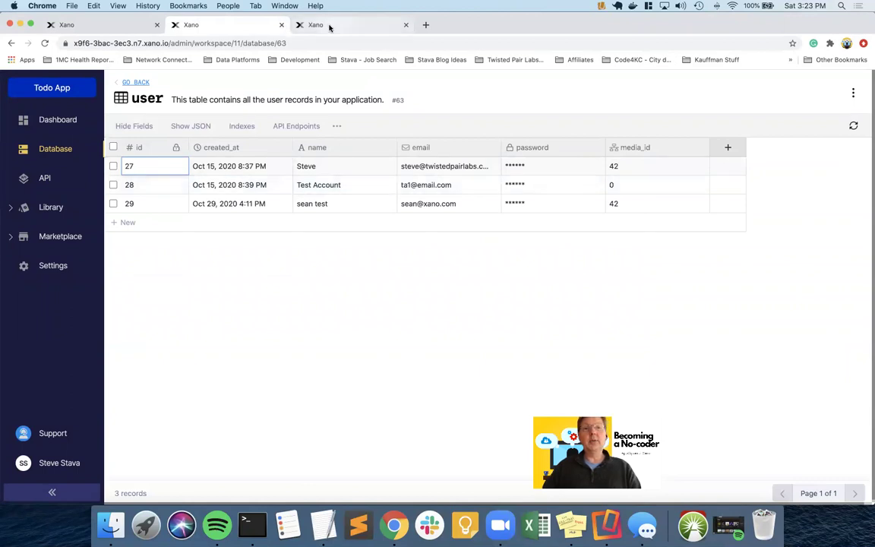
click(117, 28)
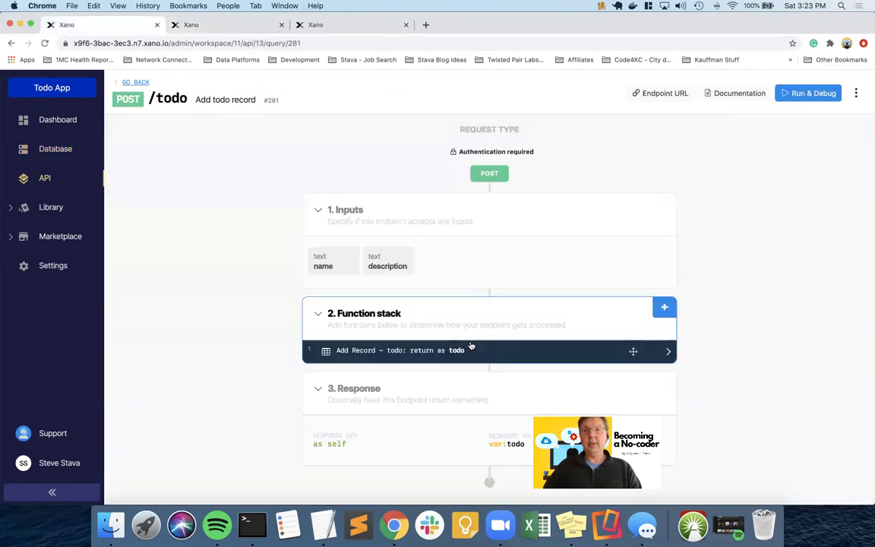
- Review the Add Record step's user_id = auth id mapping and output, then save it
key(ctrl+Right)
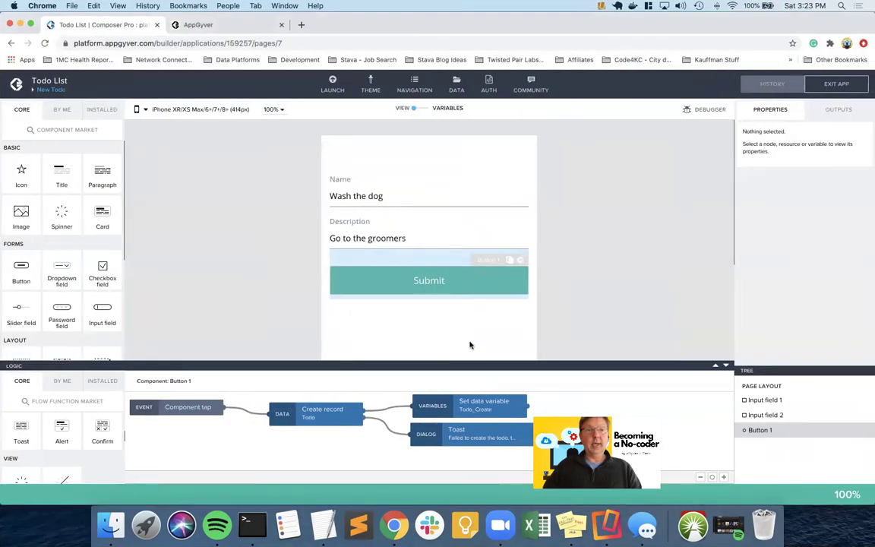
key(ctrl+Left)
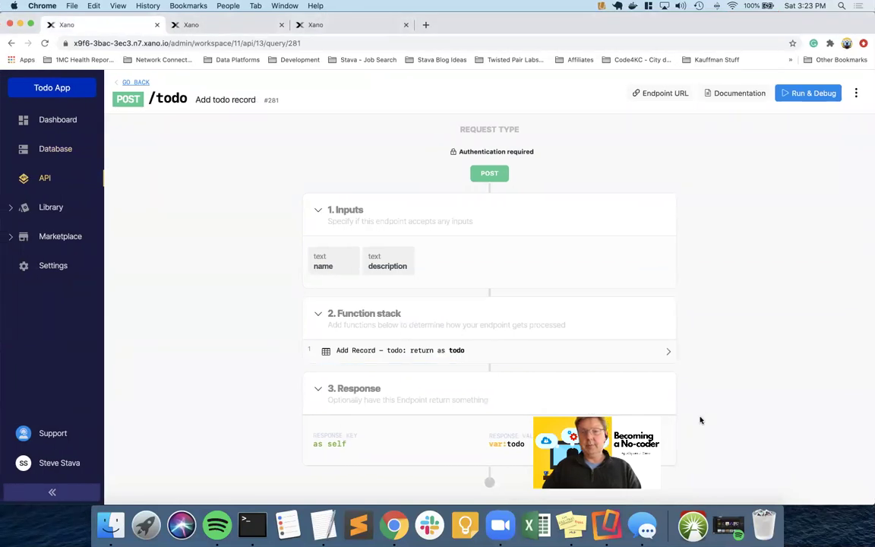
click(505, 444)
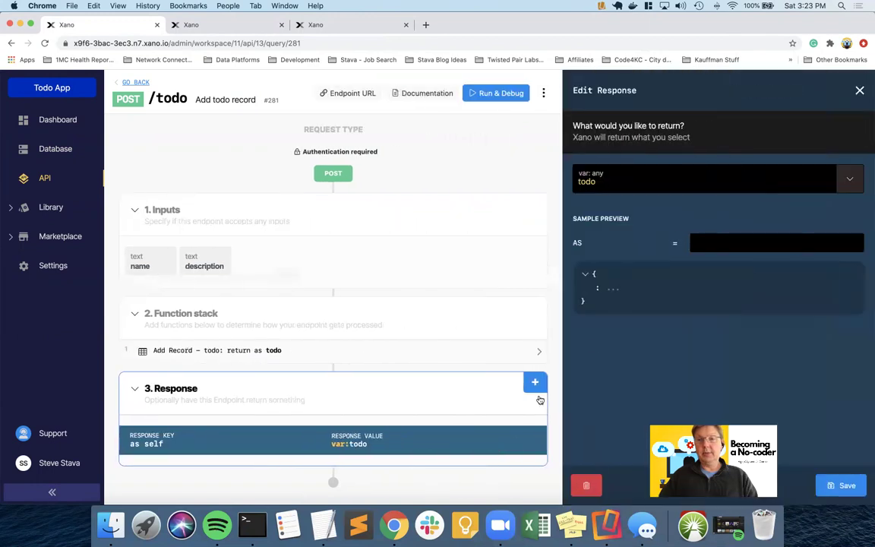
click(358, 357)
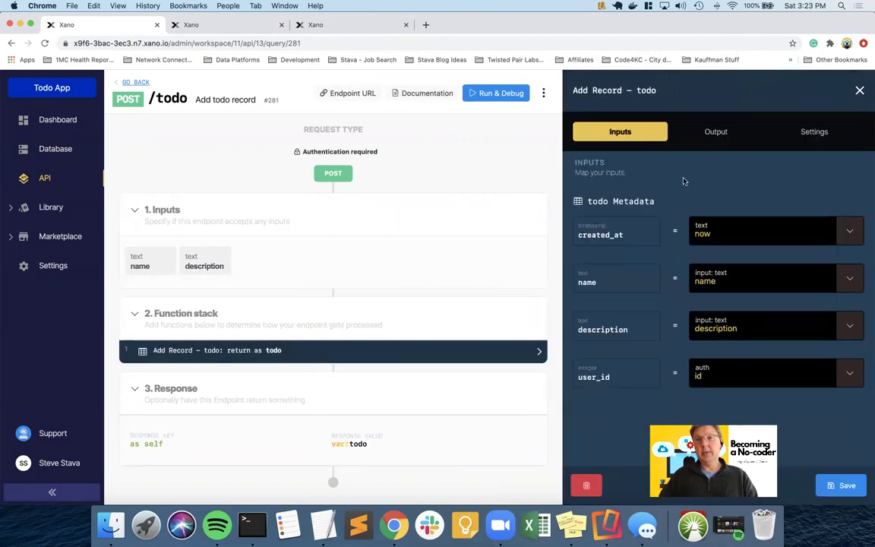
click(714, 131)
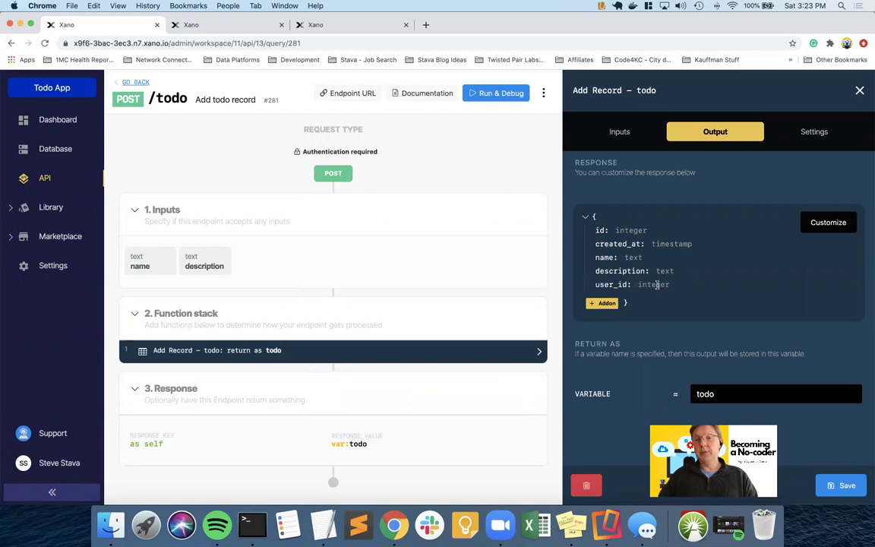
click(826, 480)
key(ctrl+Right)
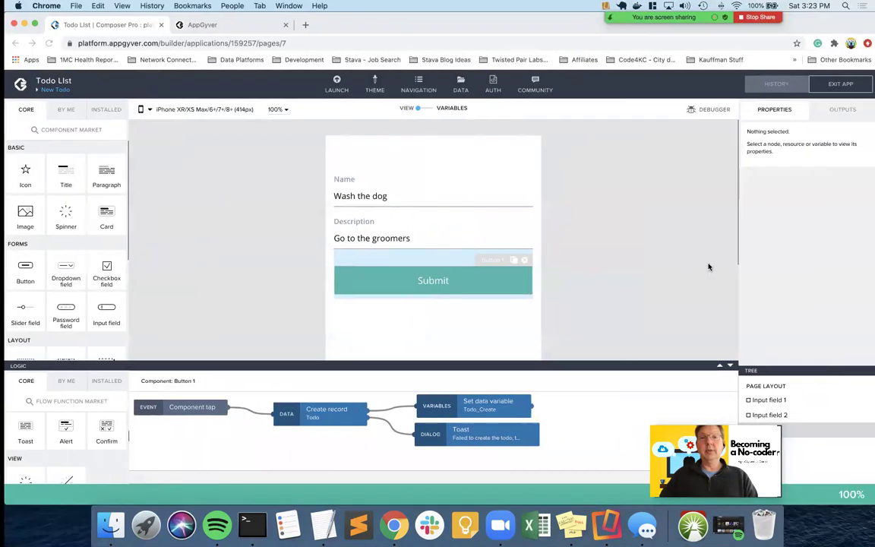
- Open the test view for the Todo resource's GET COLLECTION request
click(457, 88)
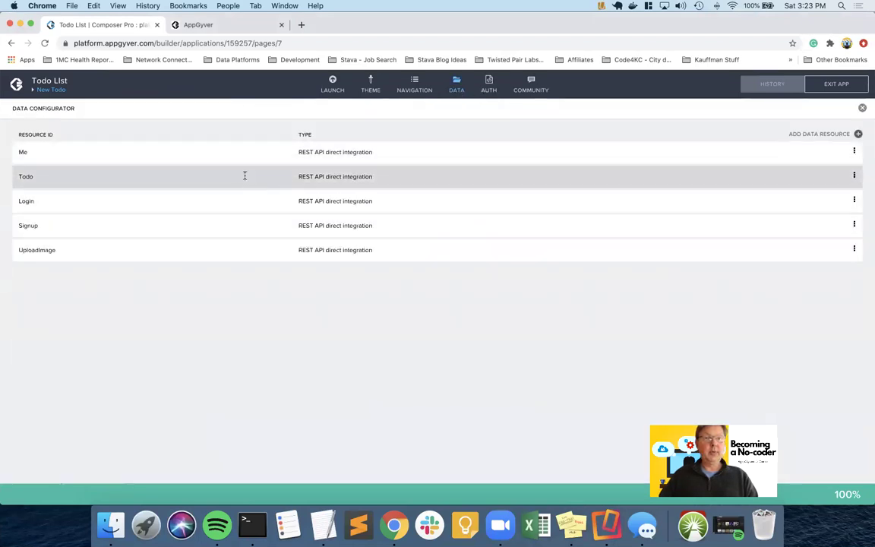
click(245, 175)
click(73, 172)
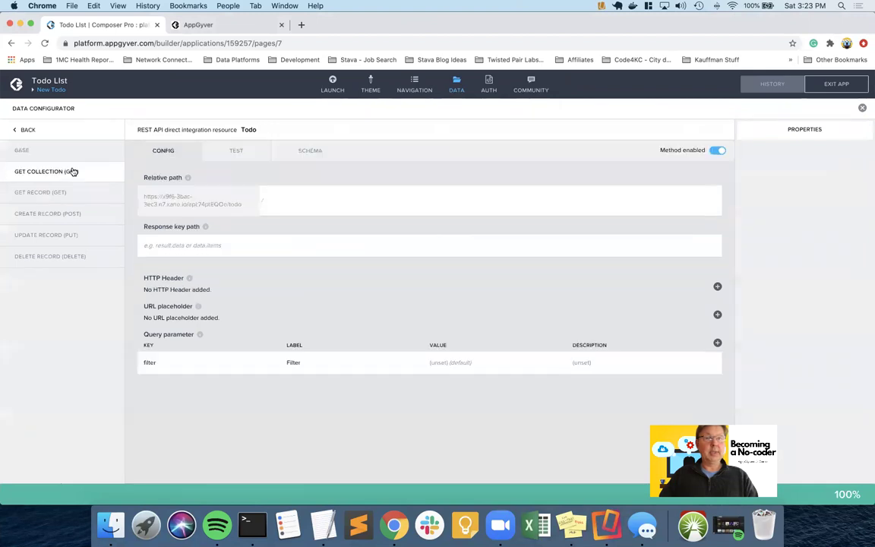
click(238, 151)
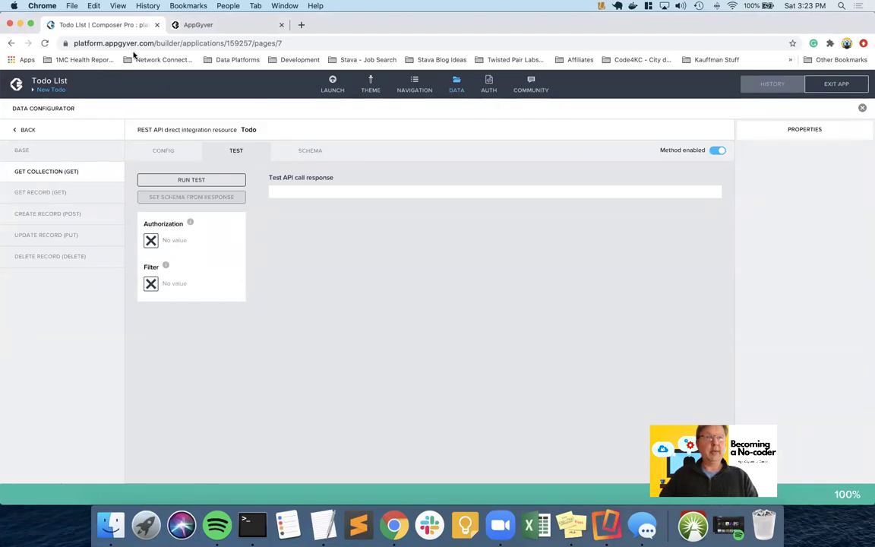
- Copy the authToken from Xano's /auth/login run result
key(ctrl+Left)
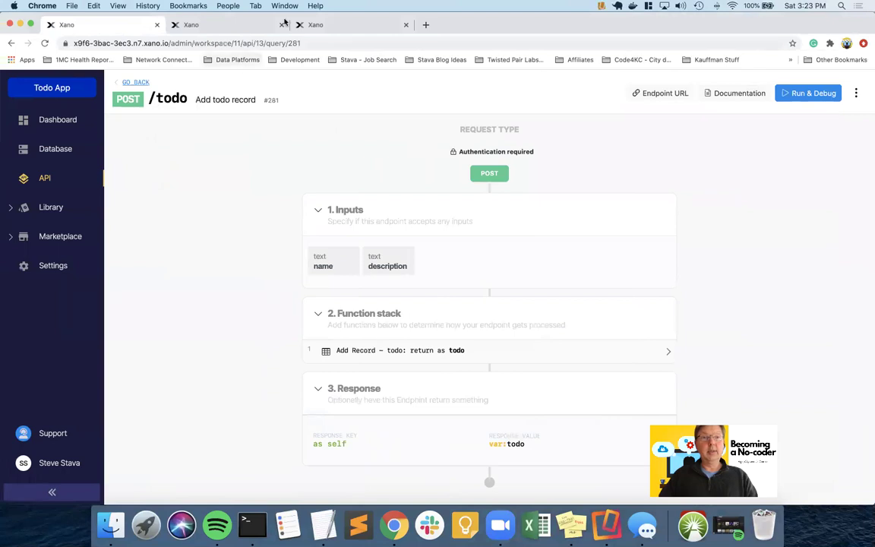
click(332, 23)
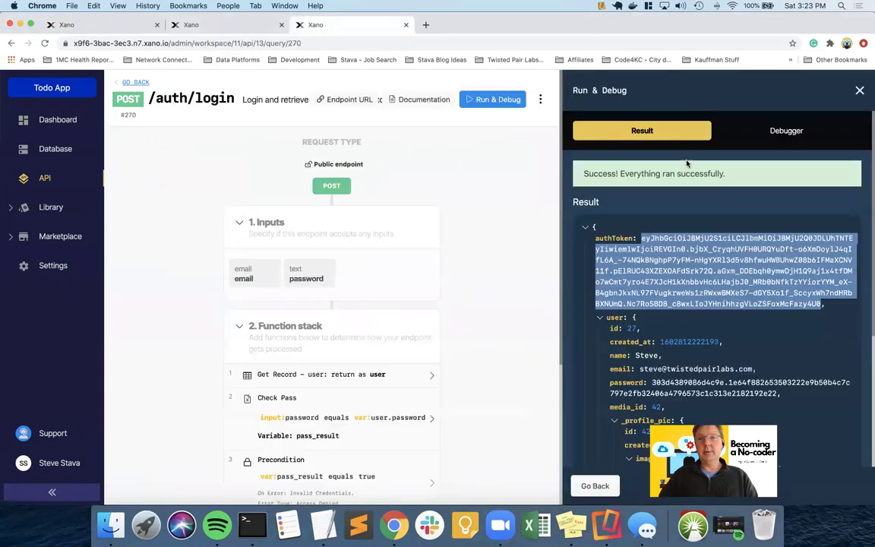
right_click(696, 251)
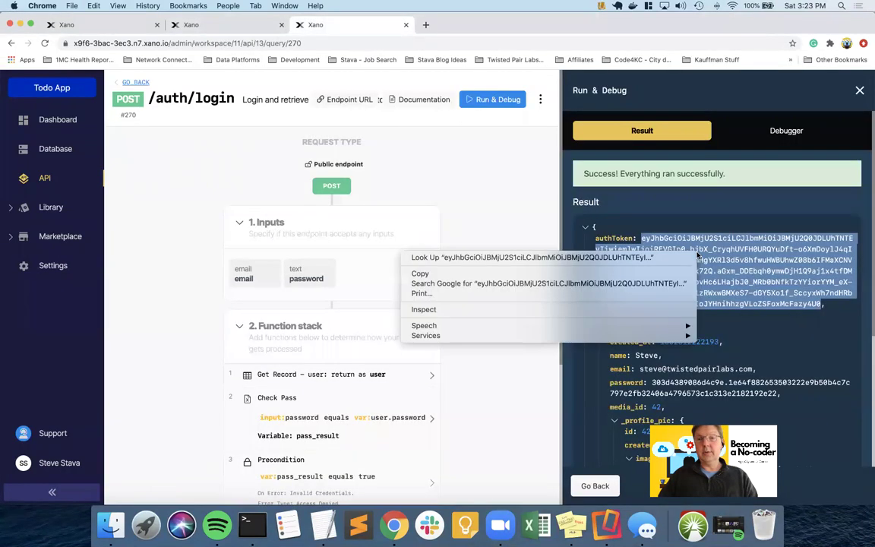
click(554, 274)
key(ctrl+Right)
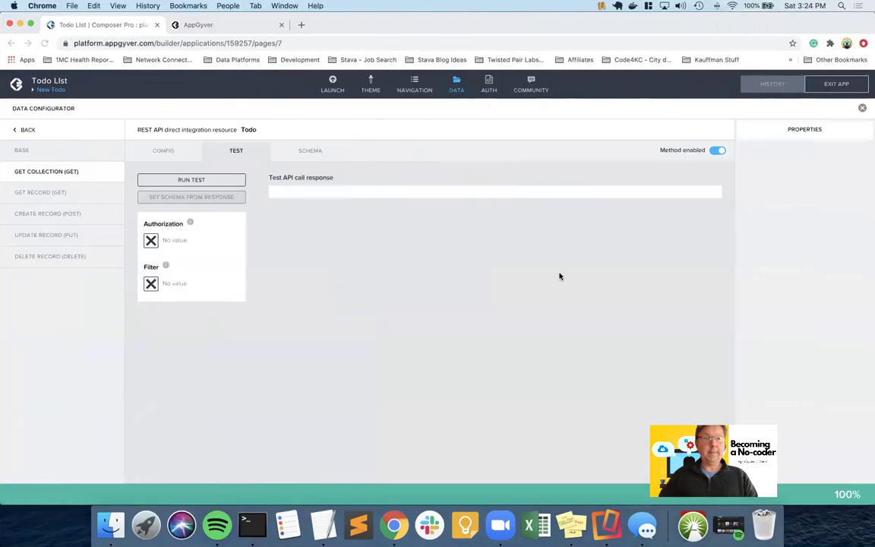
- Set Authorization to static text 'Bearer' followed by the pasted auth token
click(152, 242)
click(416, 234)
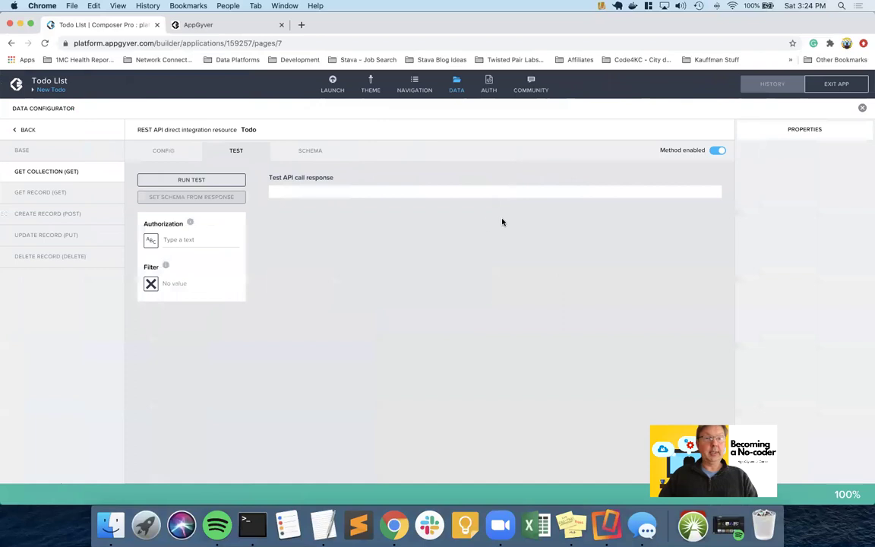
click(178, 240)
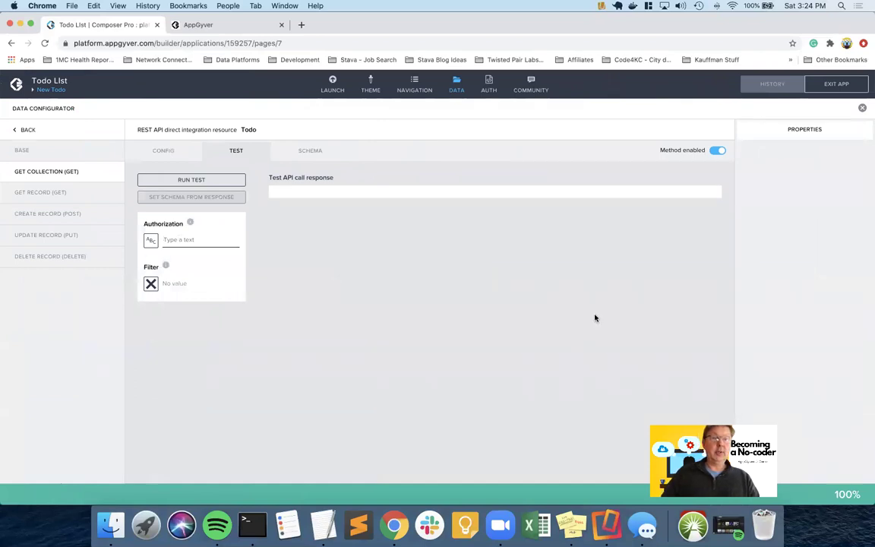
text(Bea)
text(rer)
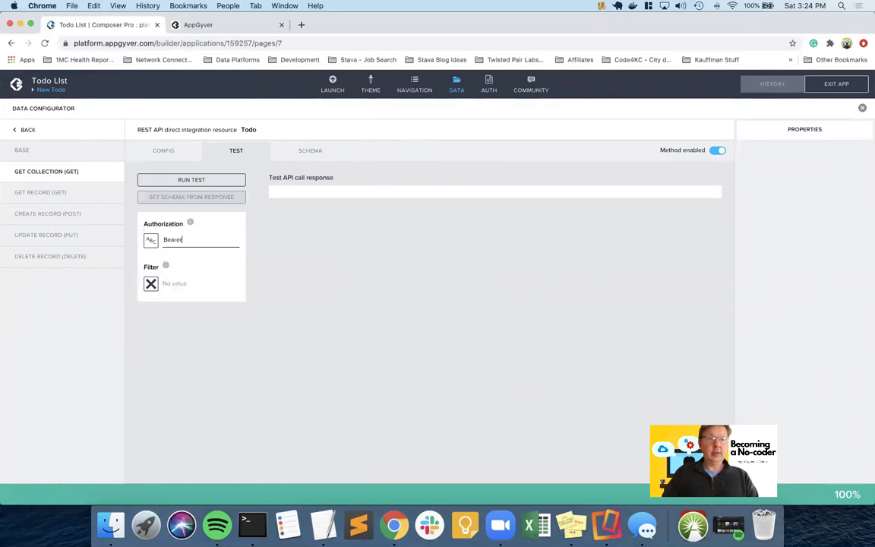
key(super+v)
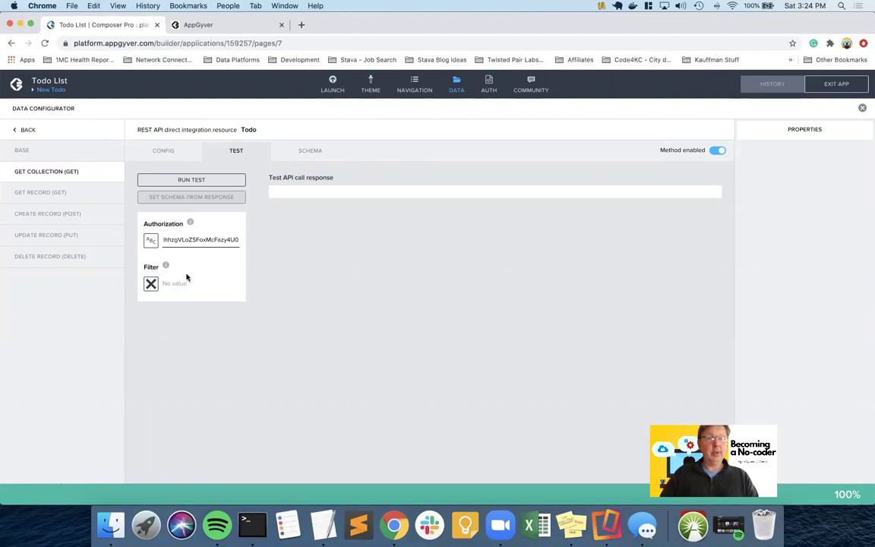
- Run the GET collection test, set the schema from the response, and save the app
click(213, 180)
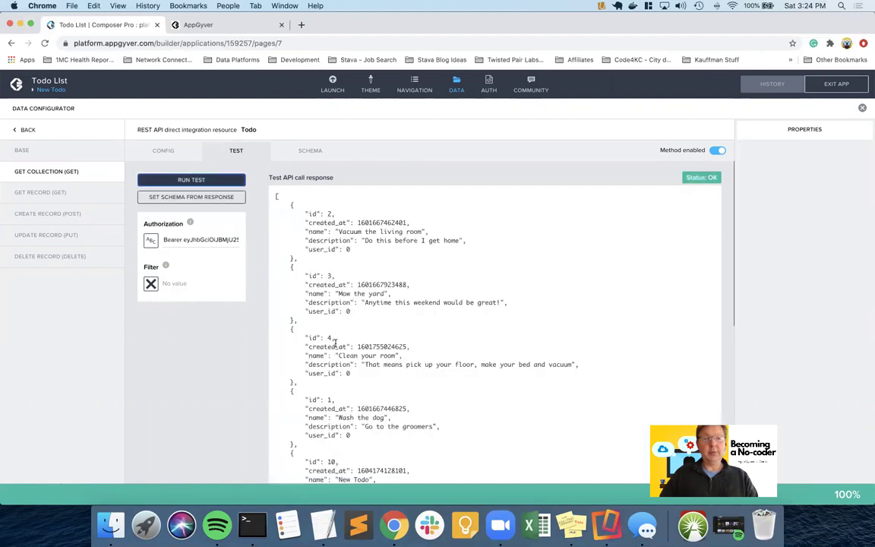
scroll(335, 344, down, 5)
scroll(335, 344, down, 3)
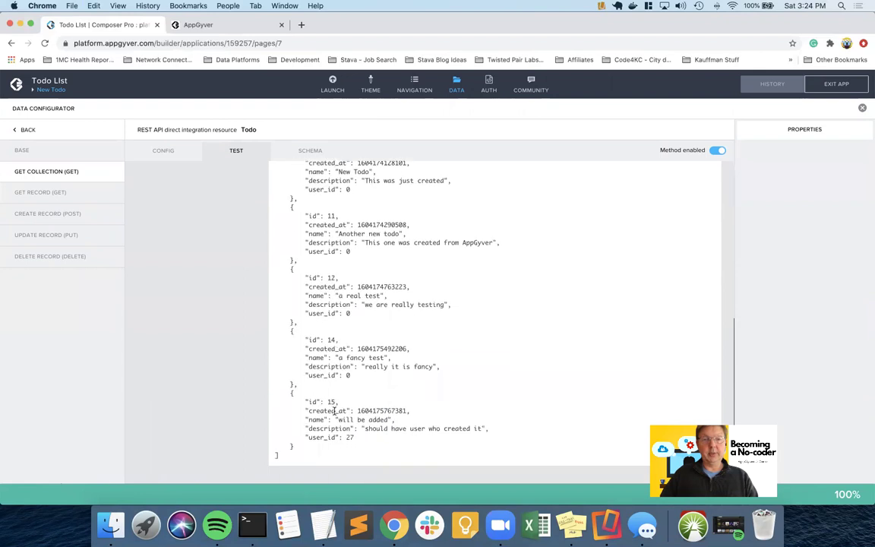
scroll(334, 410, up, 10)
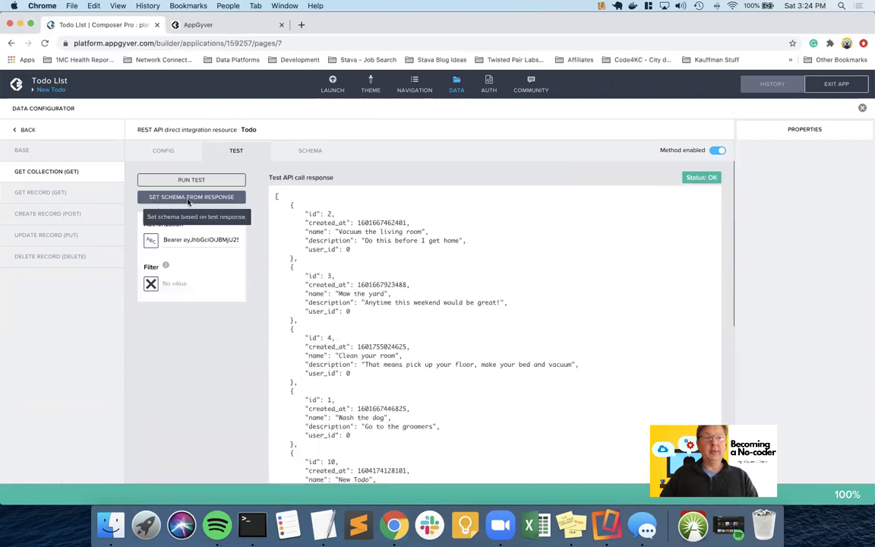
click(191, 196)
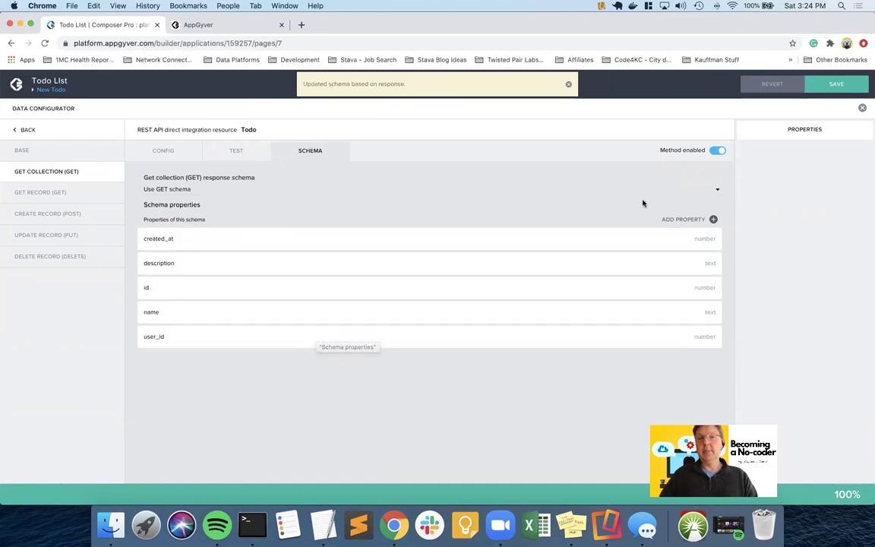
click(835, 83)
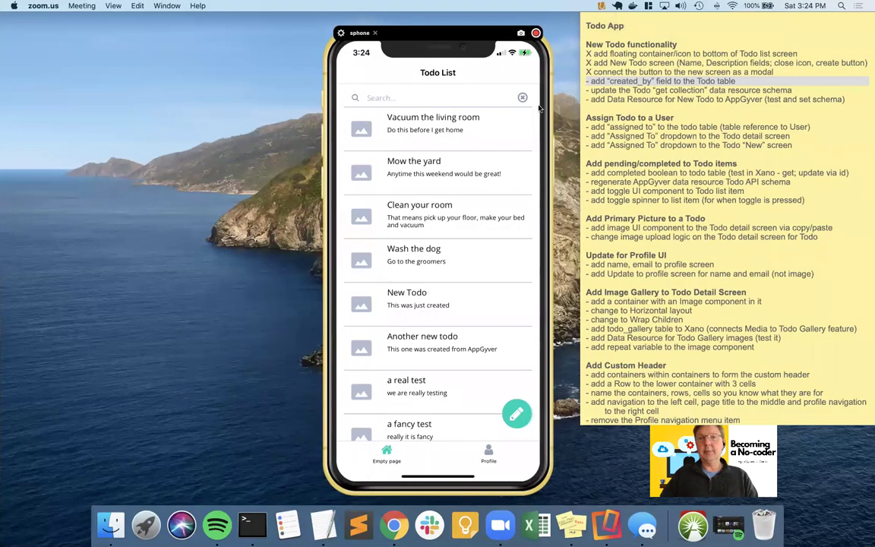
- Mark the created_by and schema update New Todo tasks done with X
click(620, 81)
double_click(620, 81)
triple_click(622, 82)
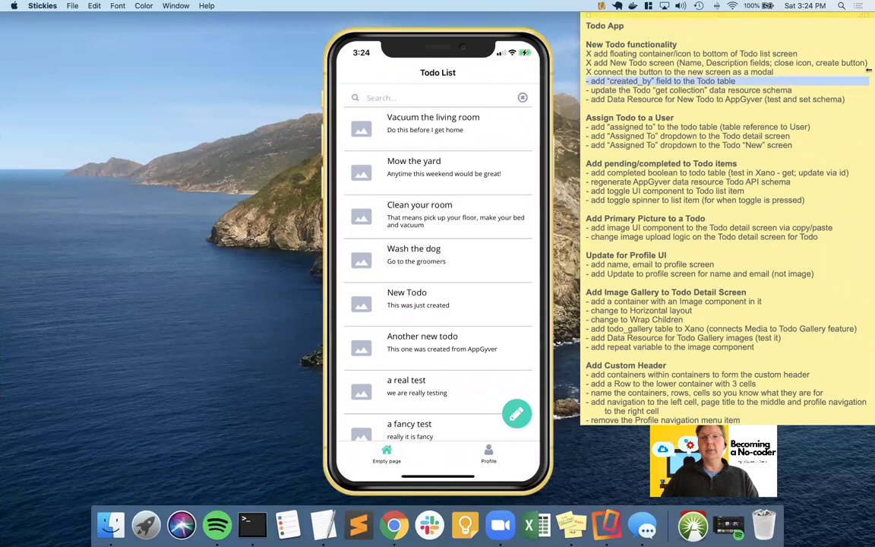
key(Left)
key(Right)
key(BackSpace)
text(X)
key(Down)
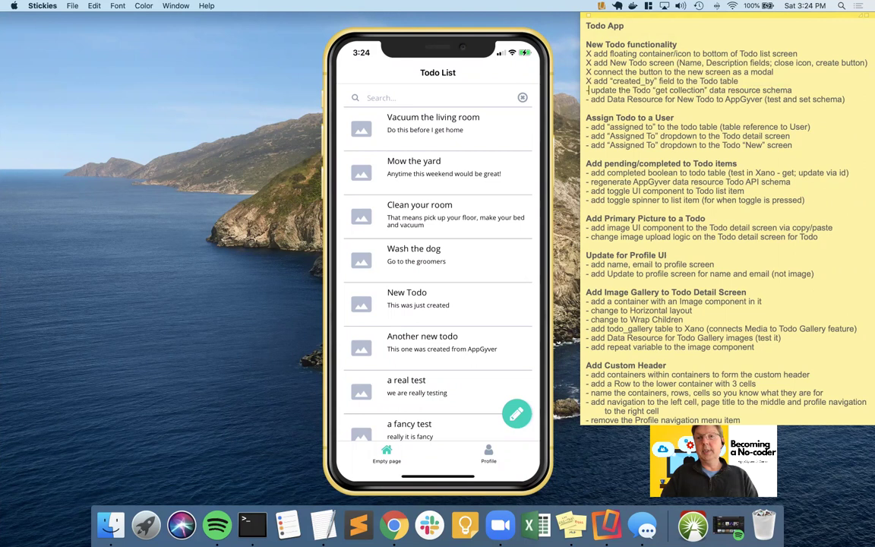
key(Right)
key(BackSpace)
text(X)
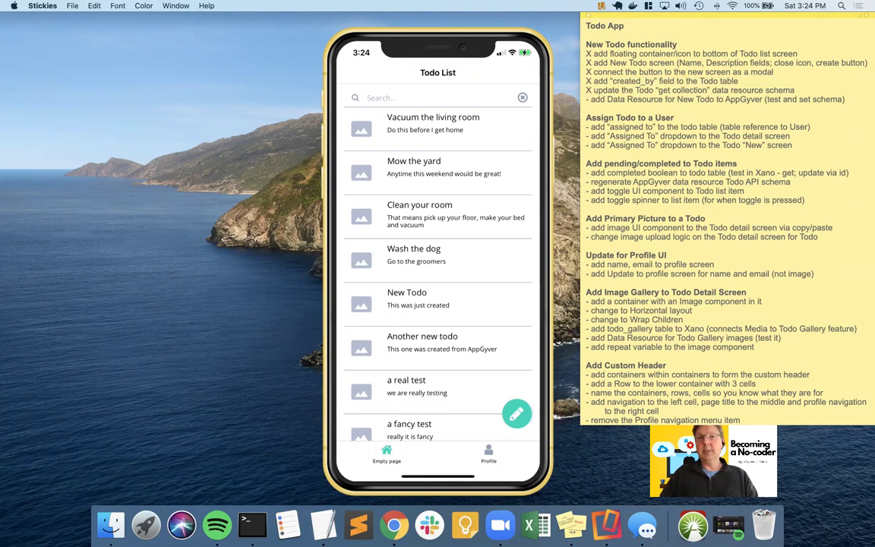
- Mark the Data Resource task with X, then delete the completed New Todo section
key(BackSpace)
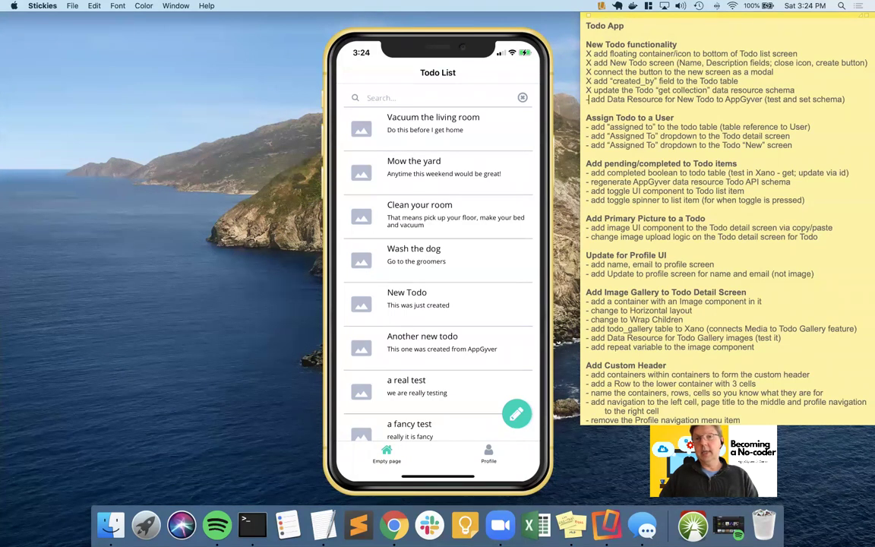
key(BackSpace)
key(BackSpace)
text(X)
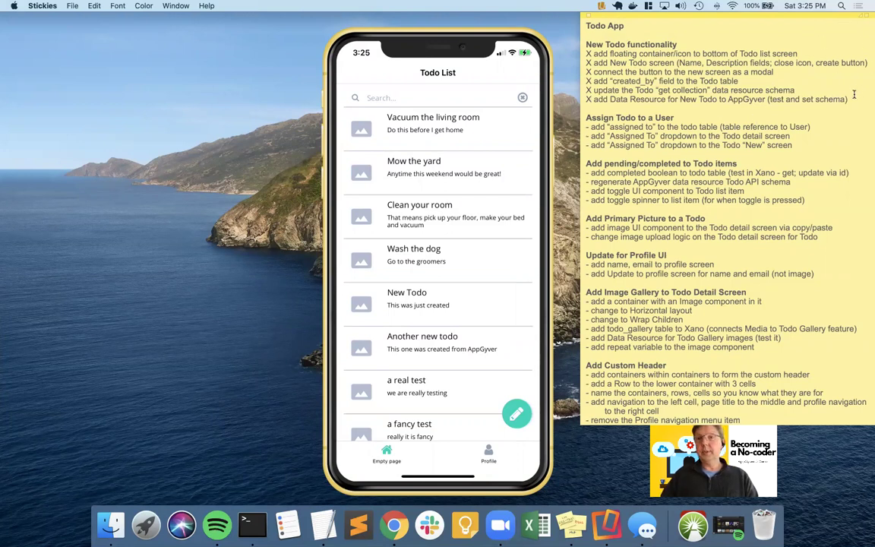
drag(848, 100, 583, 35)
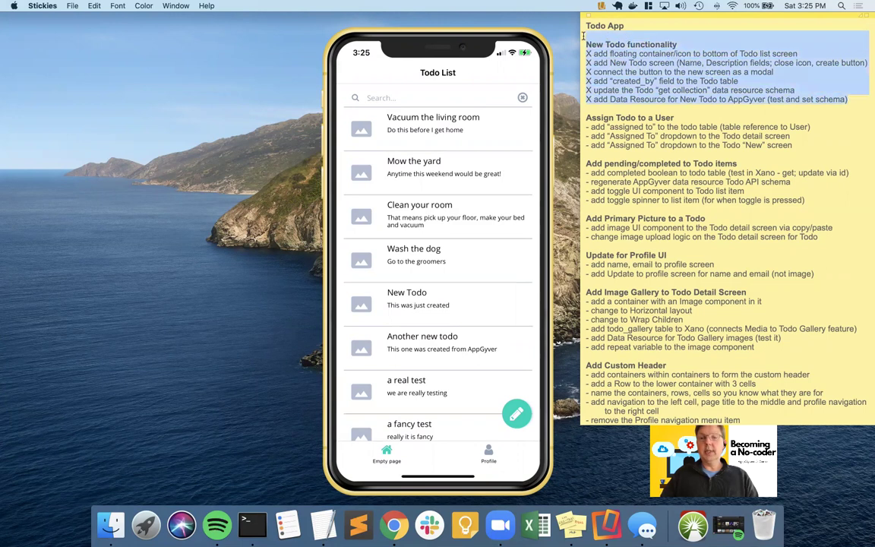
key(Delete)
key(Delete)
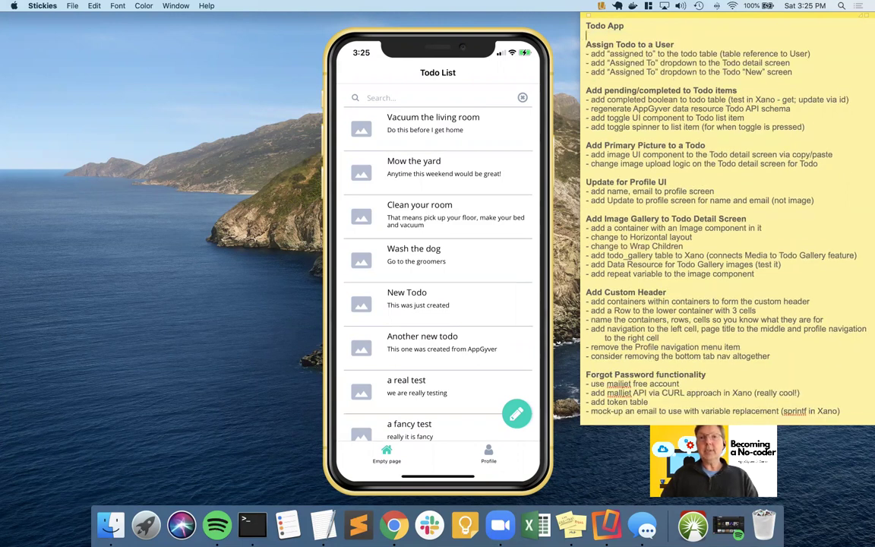